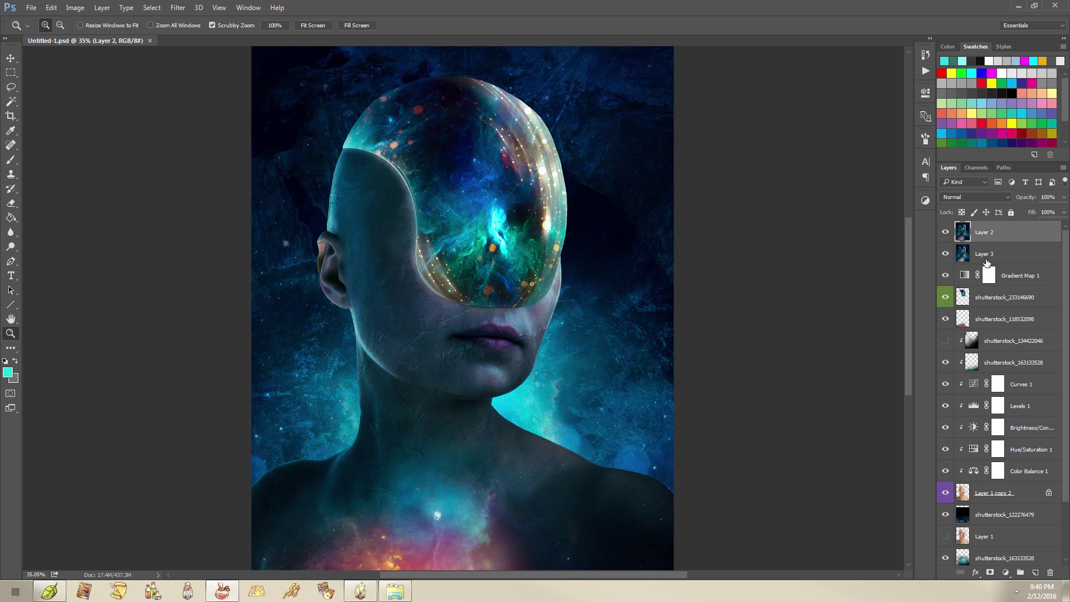
- Hide the layers from Layer 2 down through shutterstock_122276479 and show the original portrait on Layer 1
scroll(987, 262, down, 3)
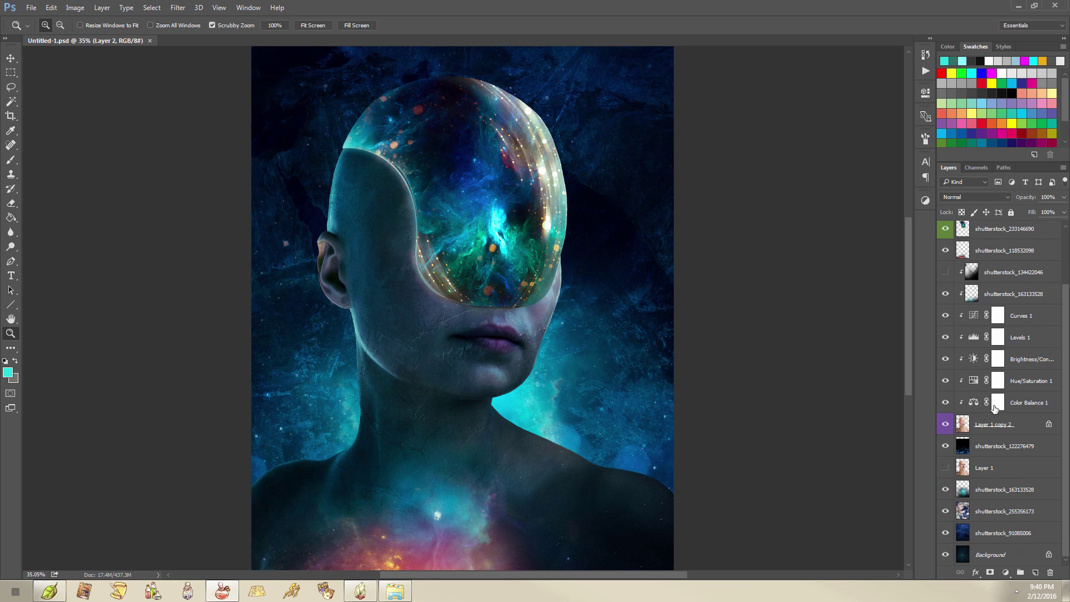
scroll(1012, 401, up, 3)
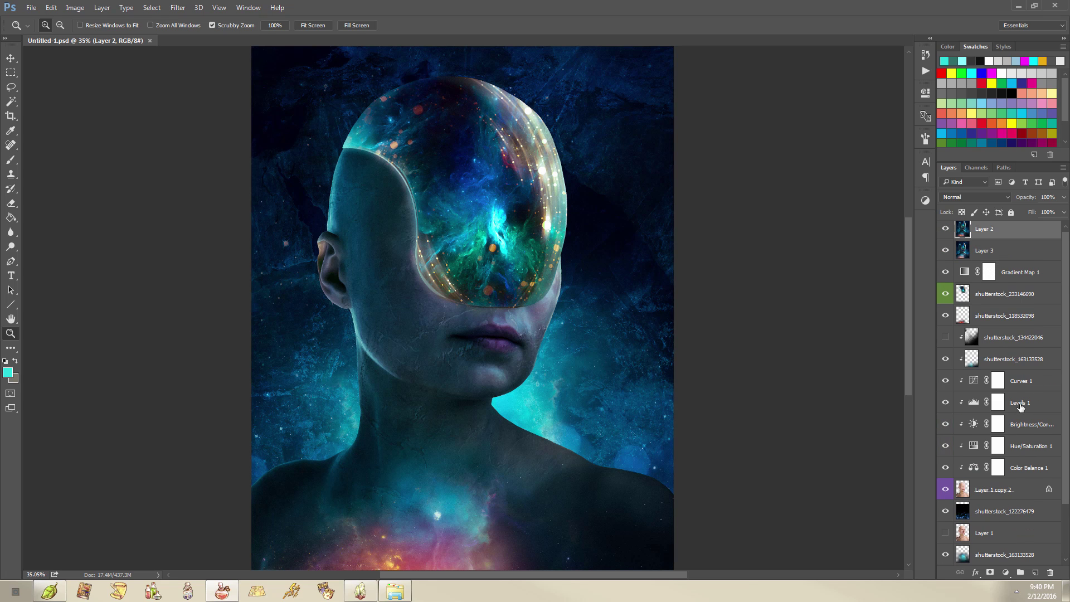
scroll(970, 308, up, 1)
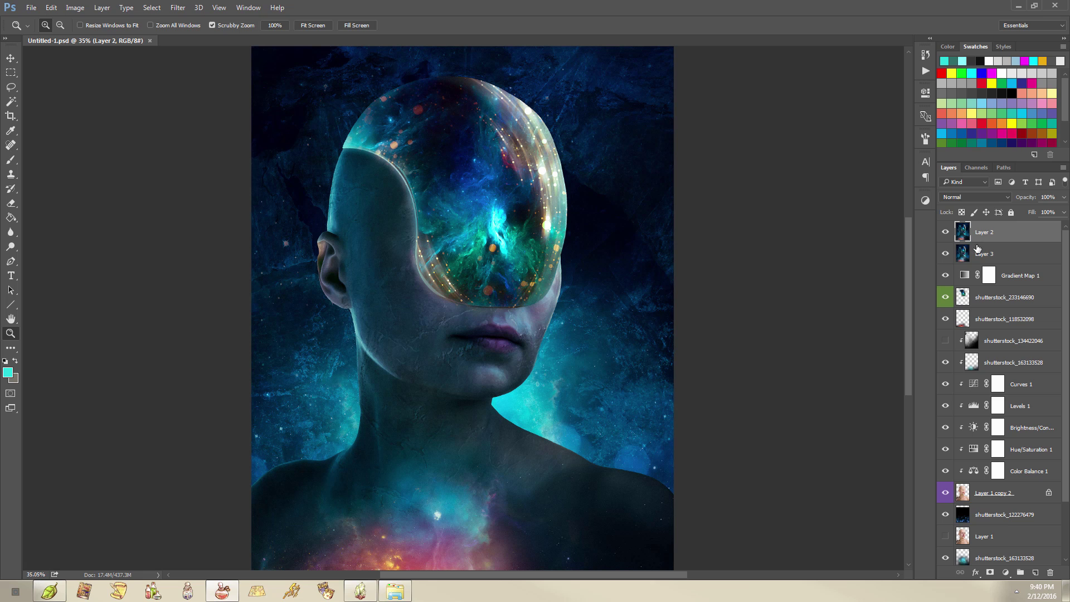
drag(945, 232, 946, 493)
scroll(947, 485, down, 3)
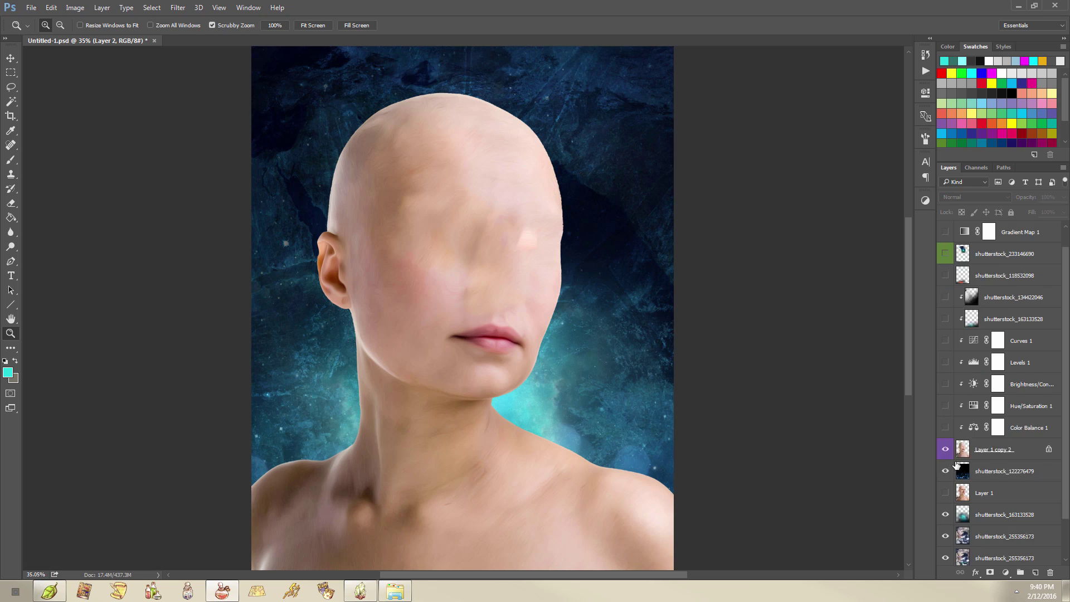
click(946, 450)
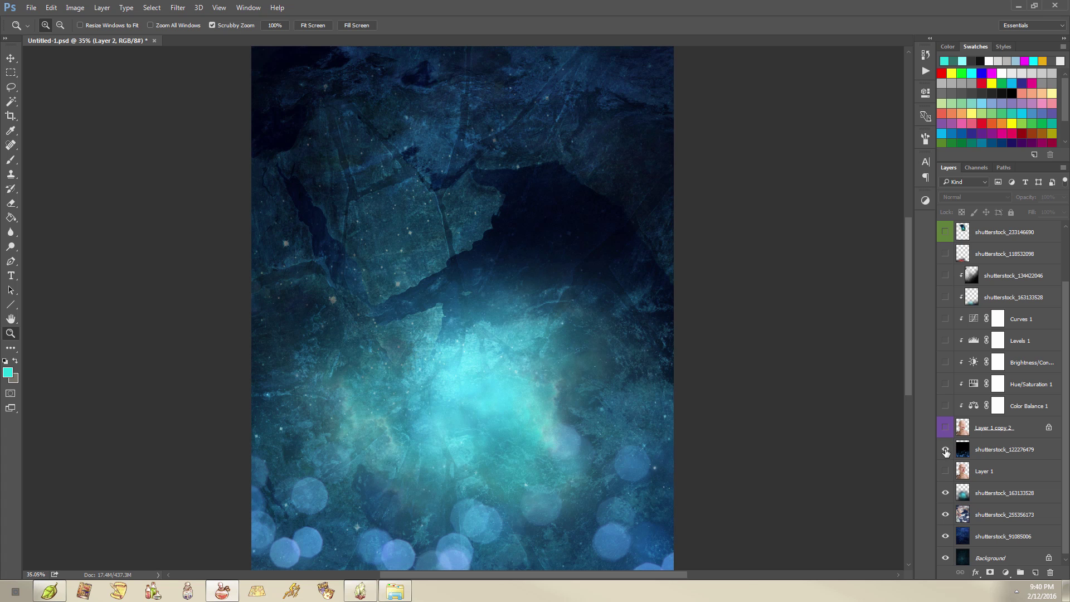
click(946, 472)
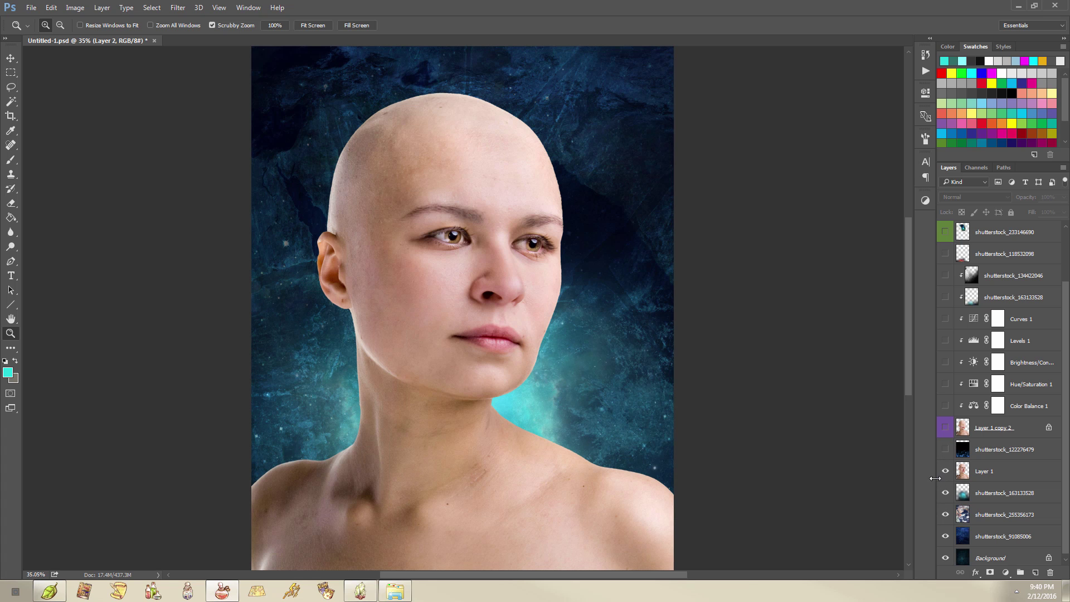
- Hide Layer 1 and all the background image layers beneath it, including Background
click(946, 558)
click(946, 537)
scroll(974, 480, down, 1)
click(946, 555)
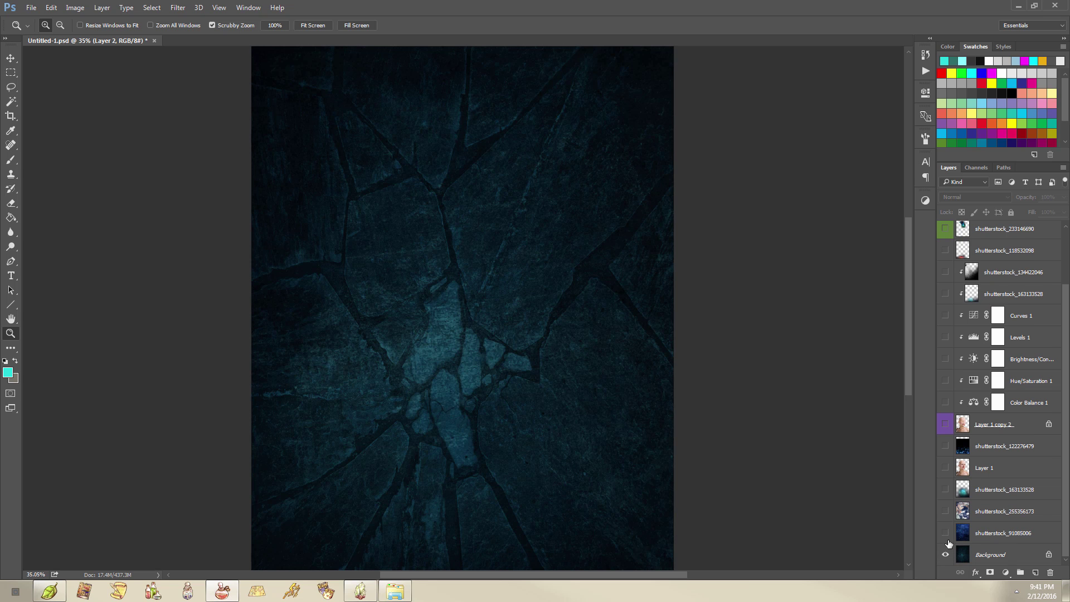
click(946, 555)
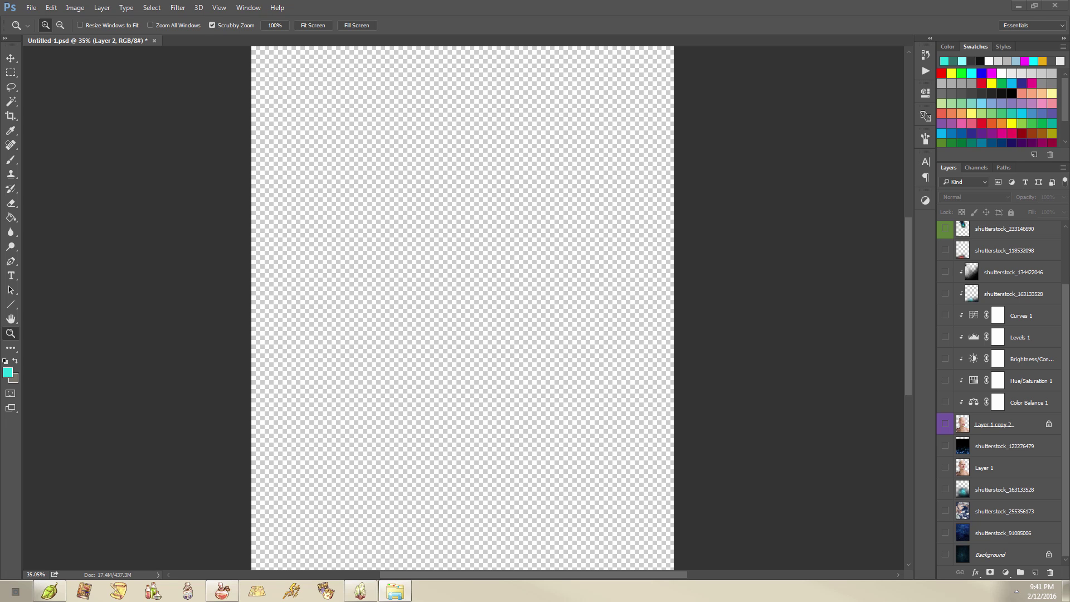
- Compare the PNG cutout and the JPG original of shutterstock_57141577 in JPEGView and close them
scroll(530, 197, down, 2)
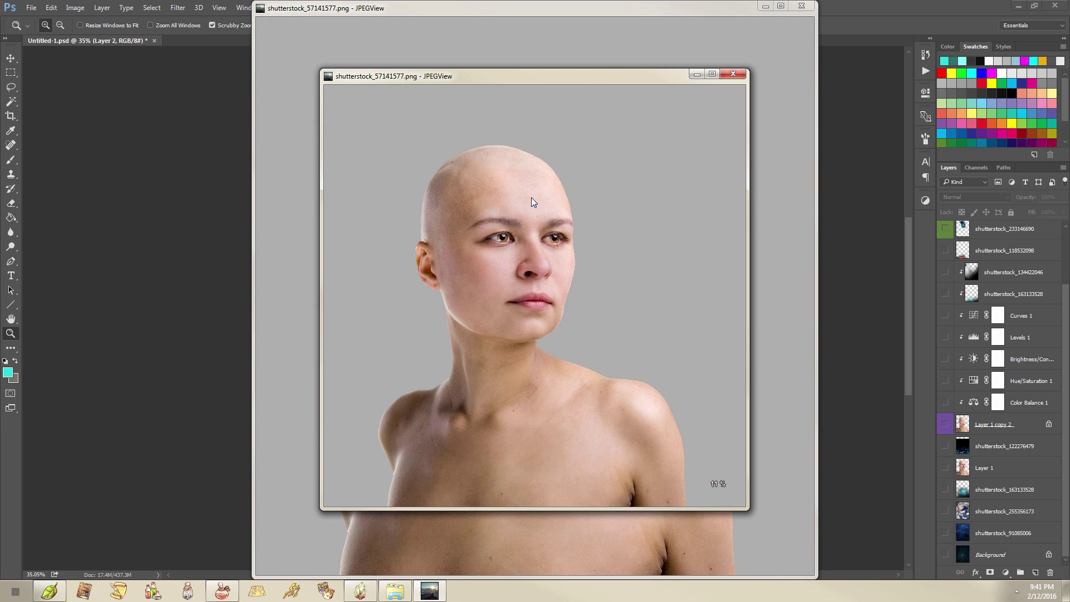
scroll(681, 119, up, 1)
click(752, 54)
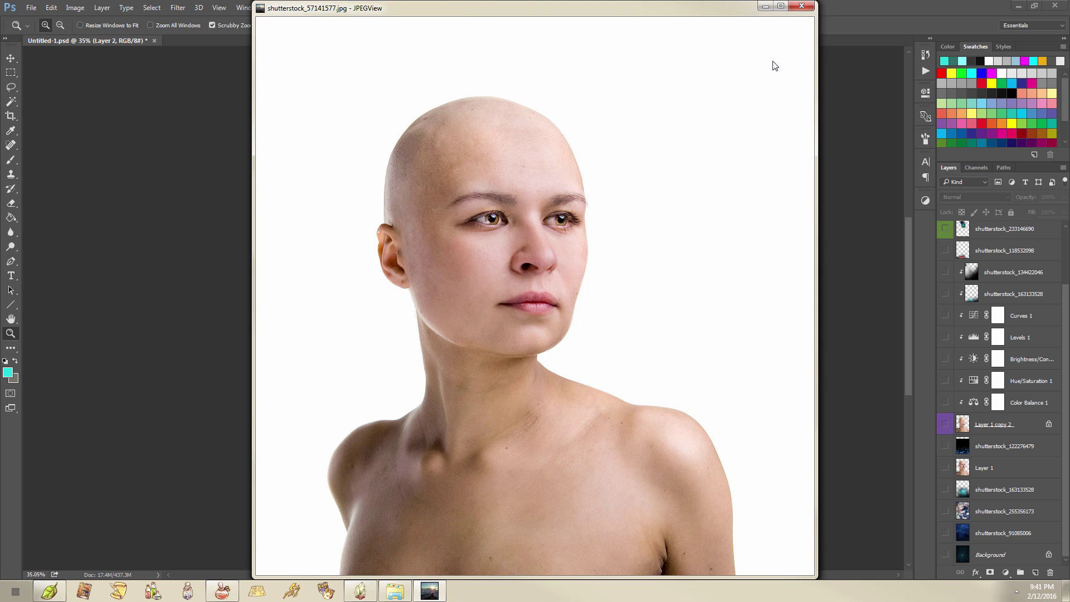
click(803, 9)
click(801, 9)
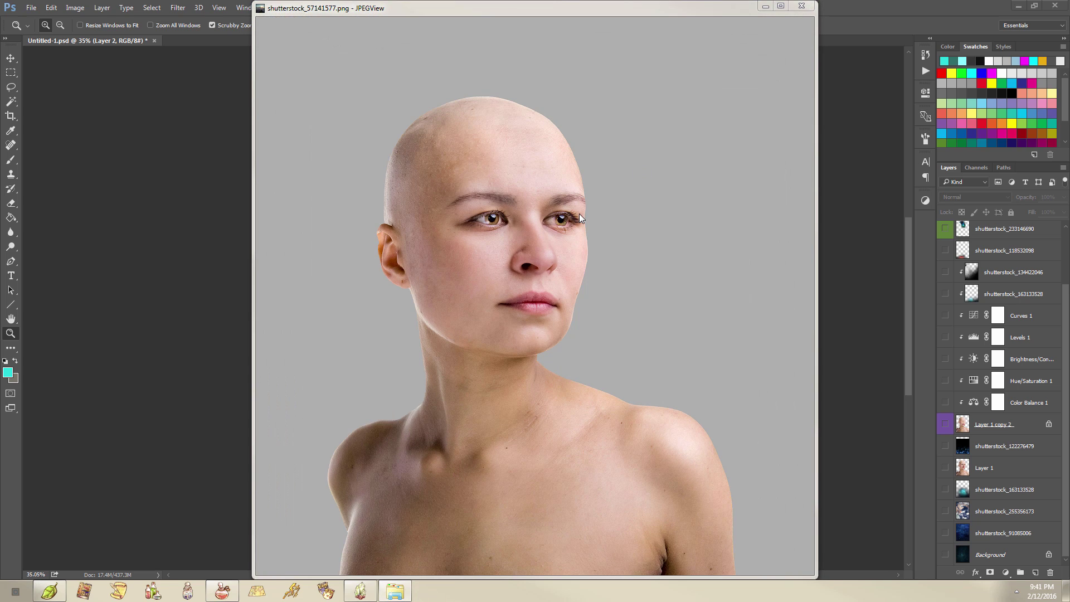
click(803, 8)
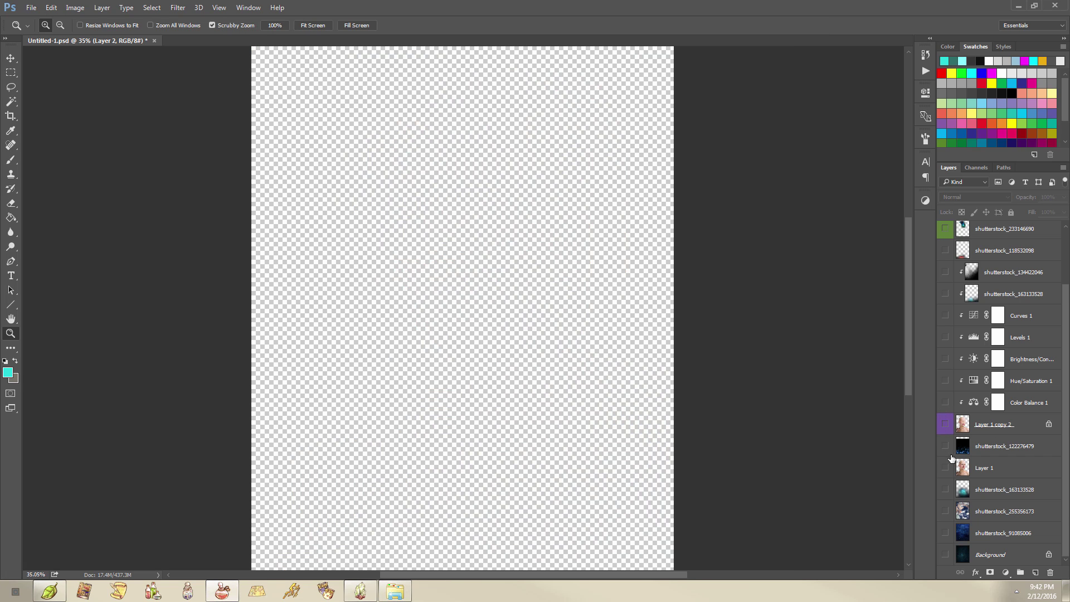
- Browse the Female stock folder in Explorer, view the shutterstock_46233829 cutout as an alternative model, and close the windows
click(396, 591)
click(583, 396)
scroll(562, 379, up, 6)
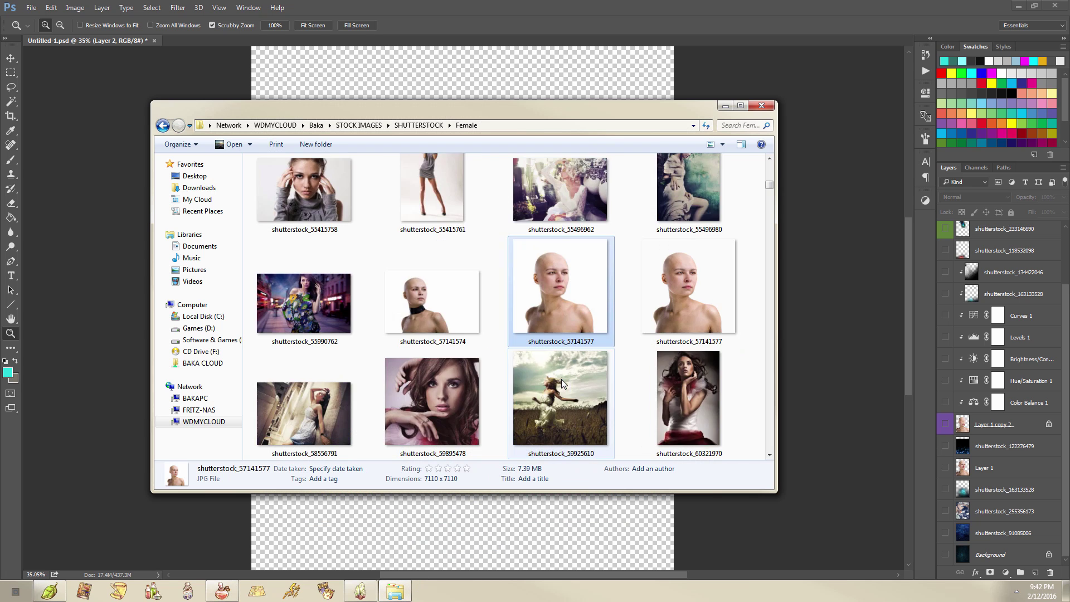
click(676, 218)
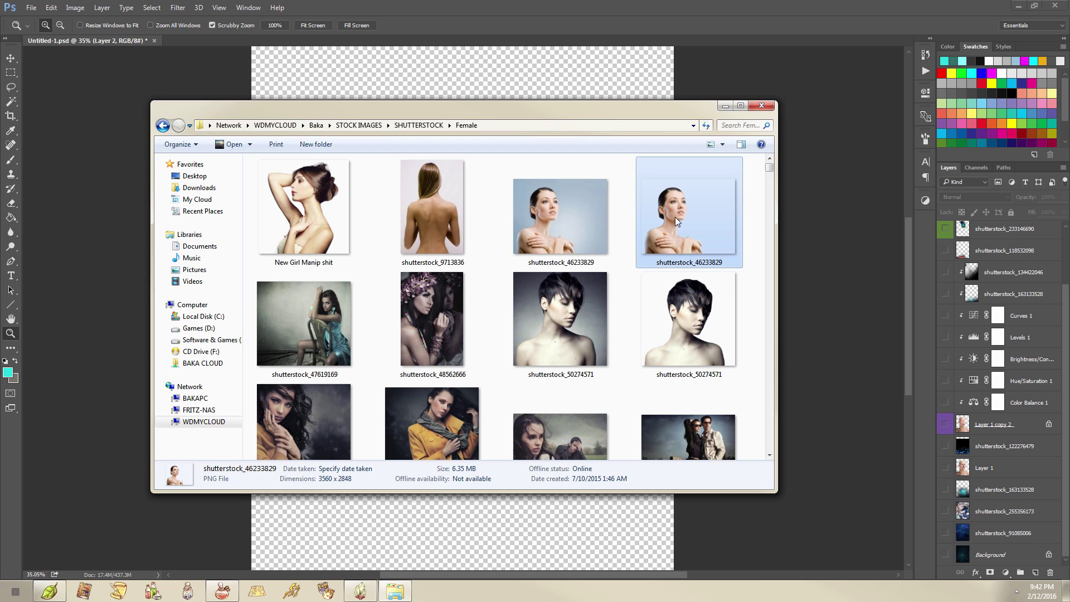
double_click(678, 218)
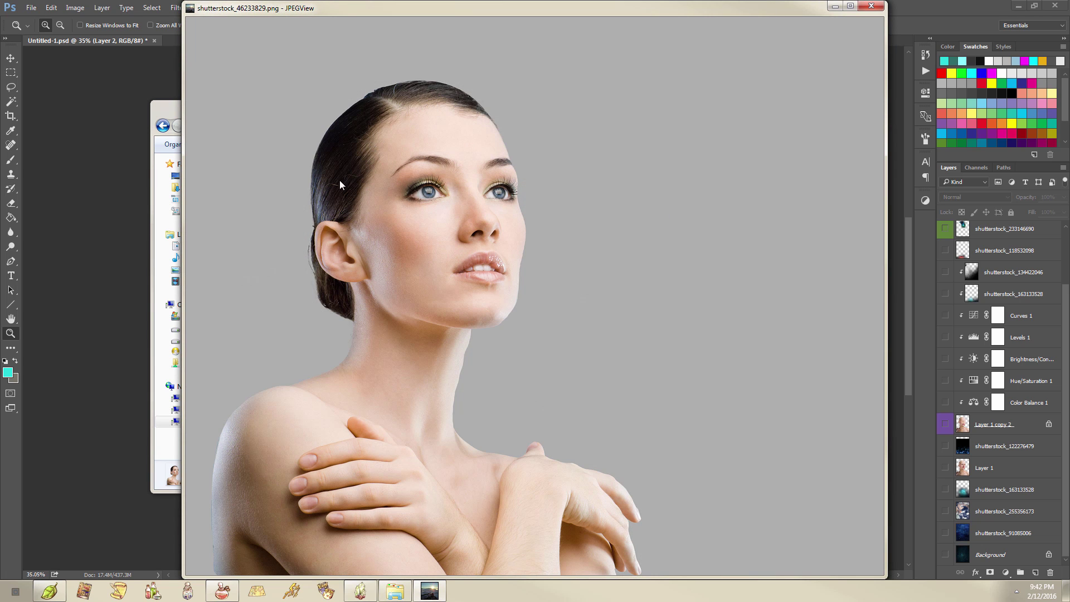
click(869, 8)
click(869, 8)
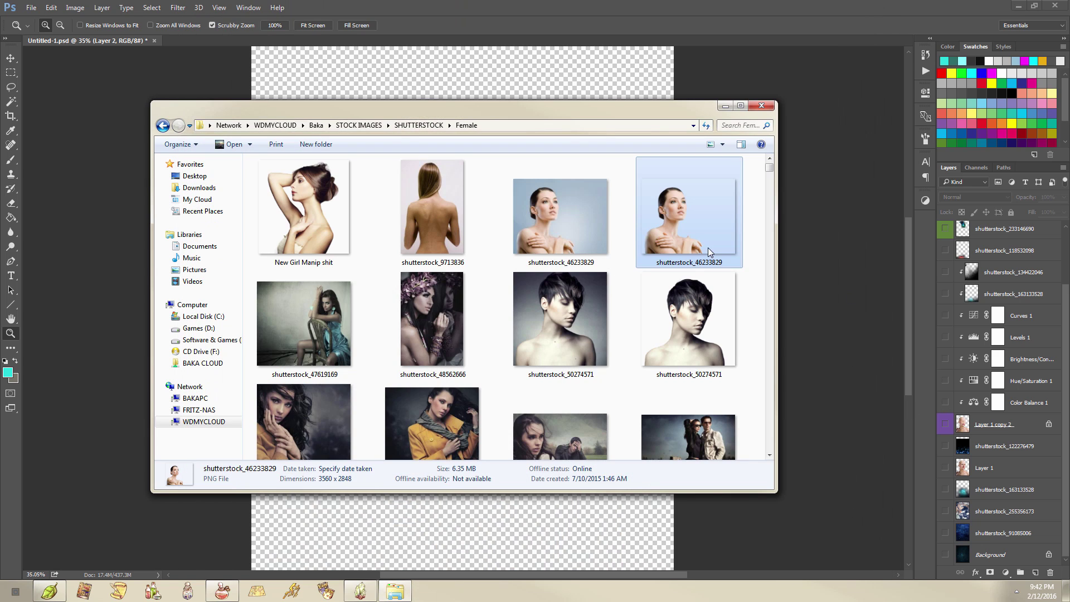
scroll(562, 401, down, 5)
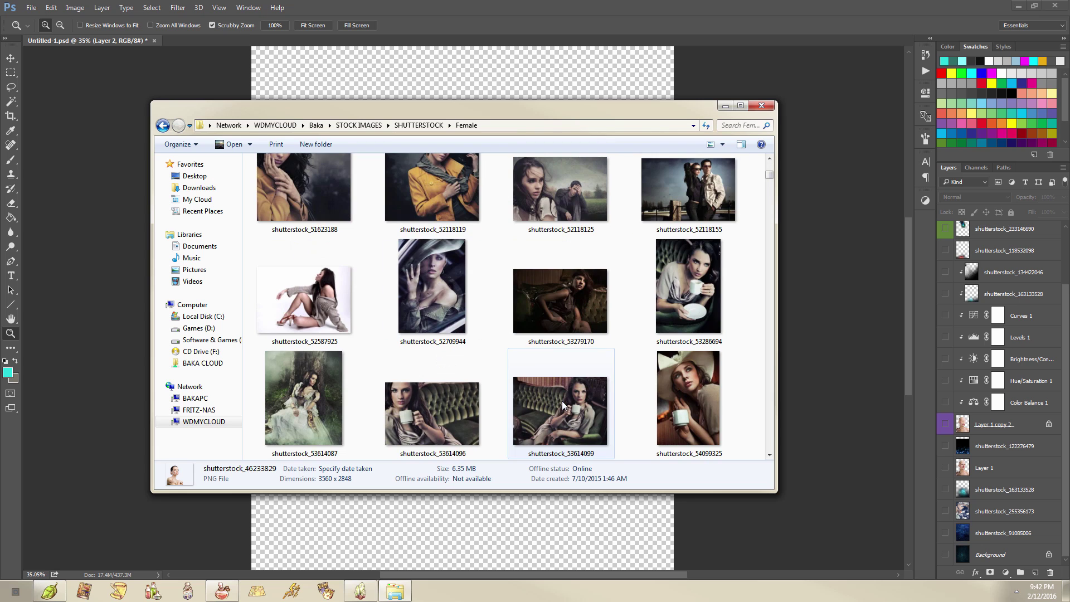
click(762, 105)
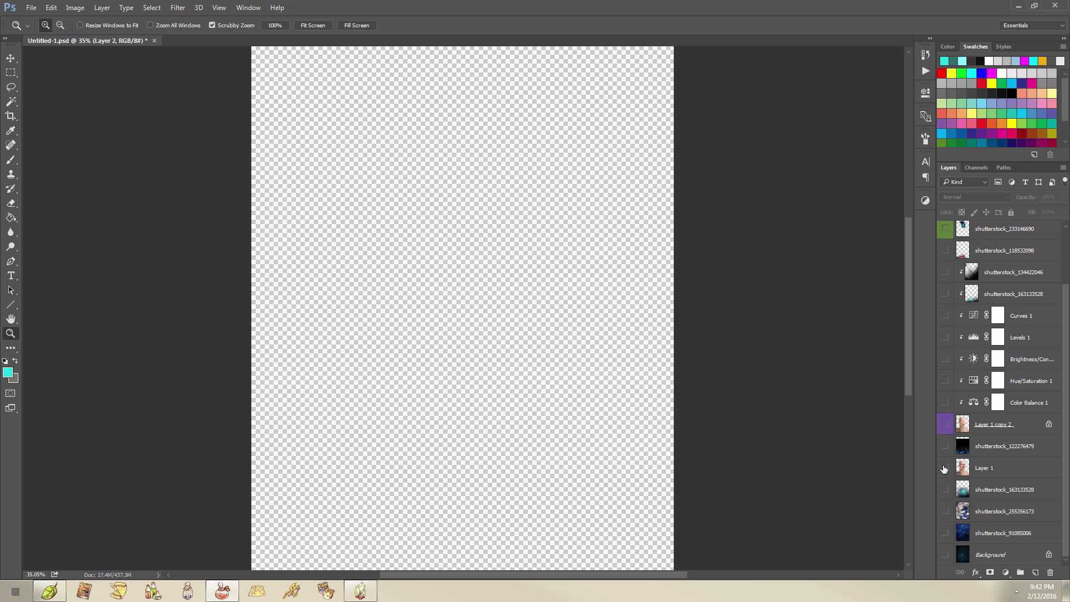
- Show and select the portrait on Layer 1
click(946, 467)
click(984, 470)
alt+click(492, 339)
drag(493, 339, 548, 259)
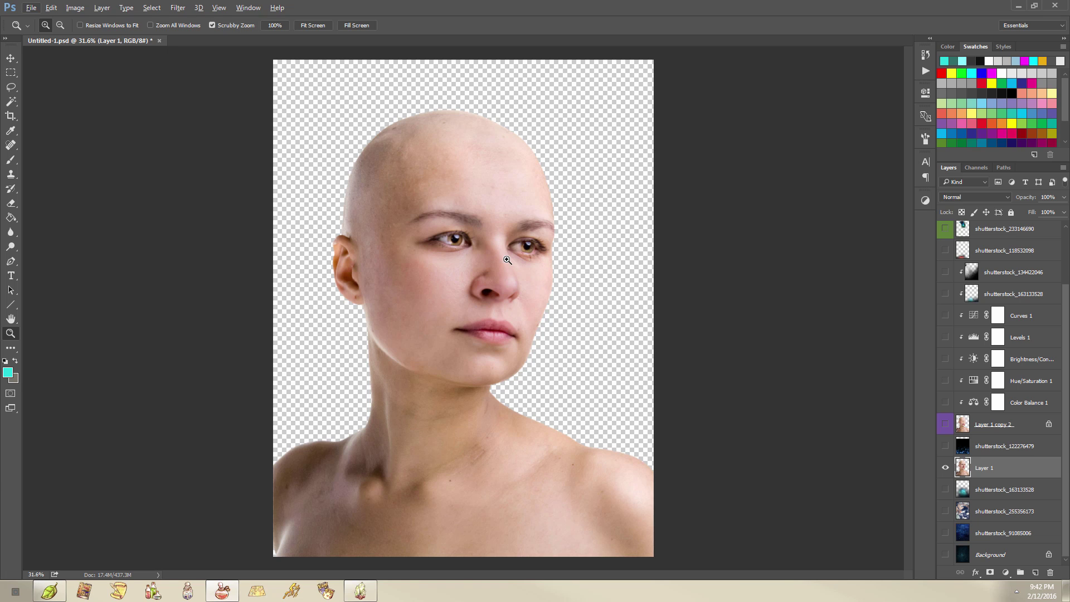
- Check the document's pixel dimensions and resolution in Image Size, leaving them unmodified
click(75, 8)
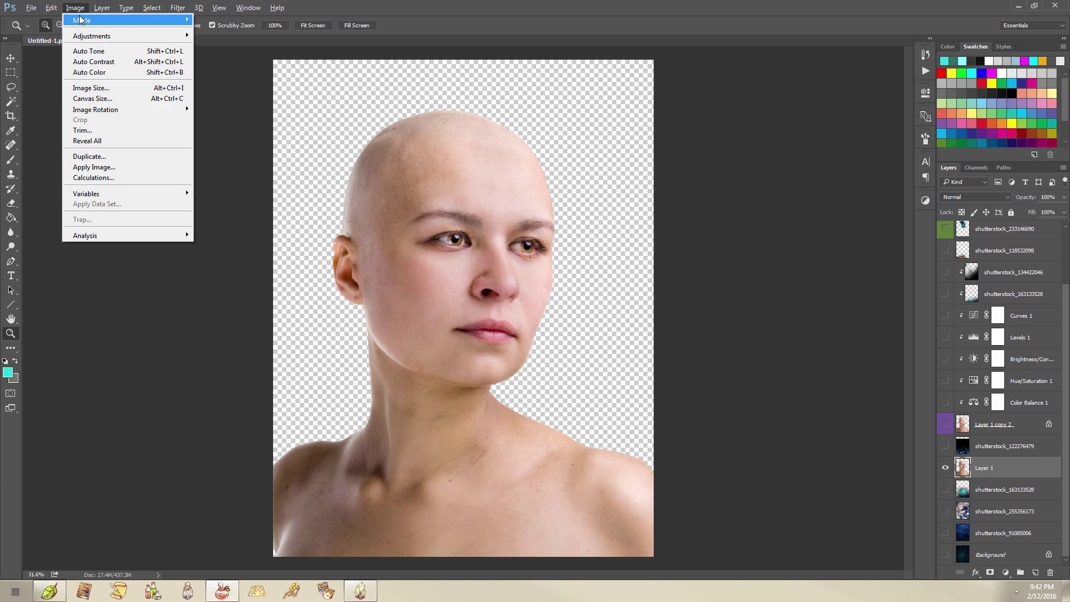
click(116, 94)
drag(552, 278, 475, 213)
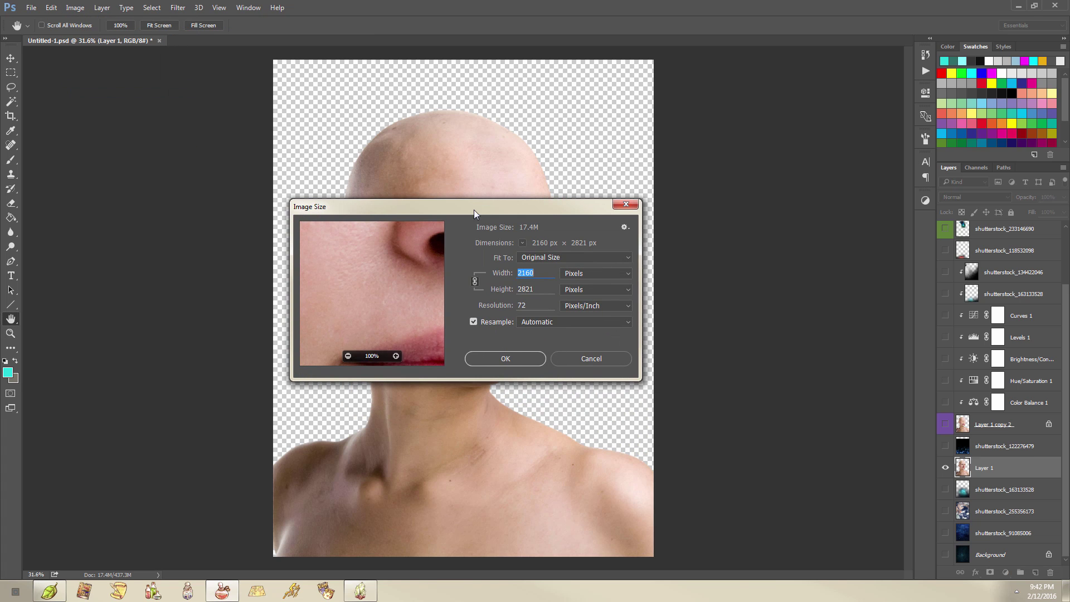
click(546, 273)
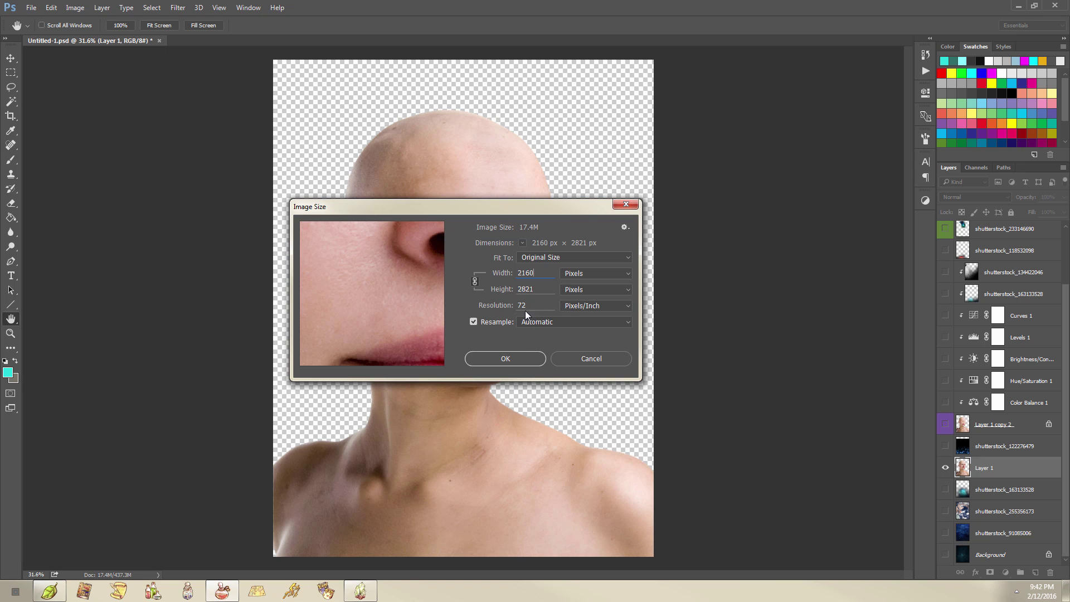
click(508, 307)
click(582, 360)
key(z)
scroll(479, 316, down, 3)
scroll(479, 316, up, 3)
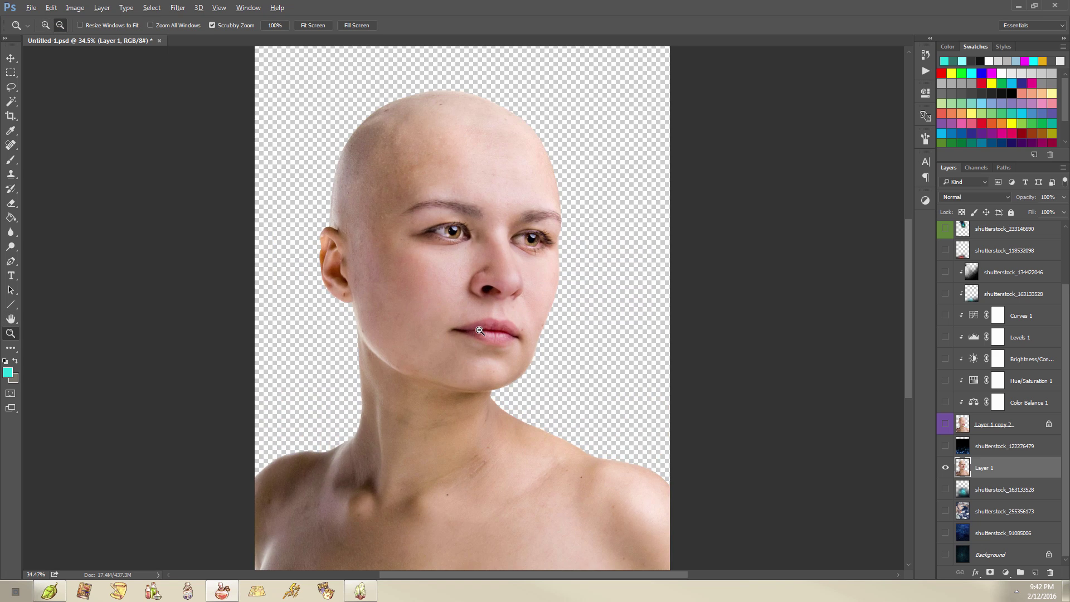
scroll(479, 316, down, 2)
scroll(479, 316, up, 2)
- Copy the whole finished artwork on Layer 2 and create a white 2160 x 2821 px RGB document at 72 ppi from the clipboard size
key(ctrl+a)
scroll(998, 459, up, 2)
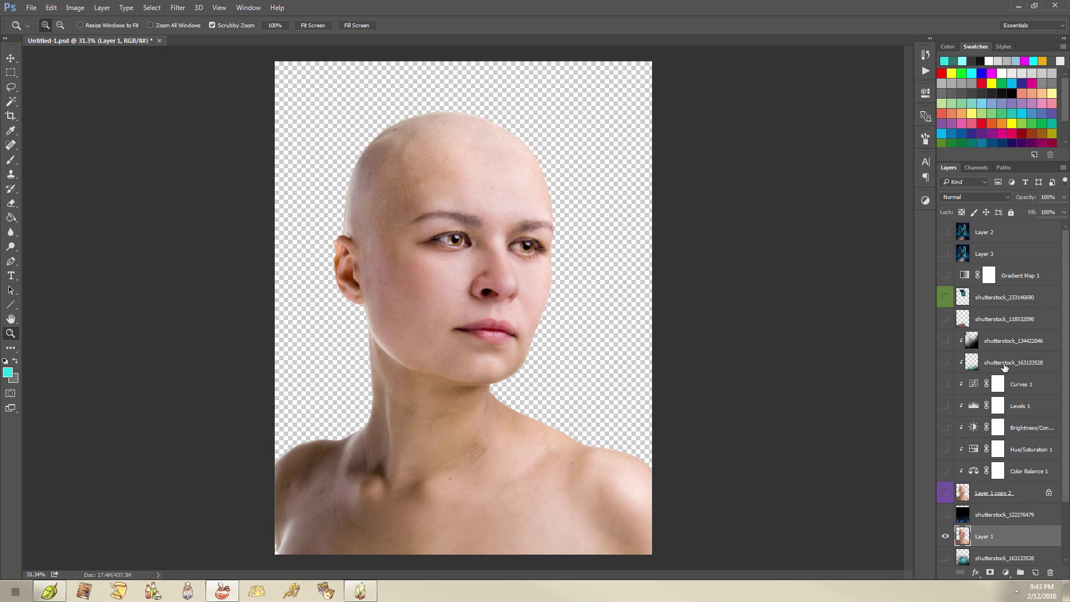
click(946, 232)
click(979, 238)
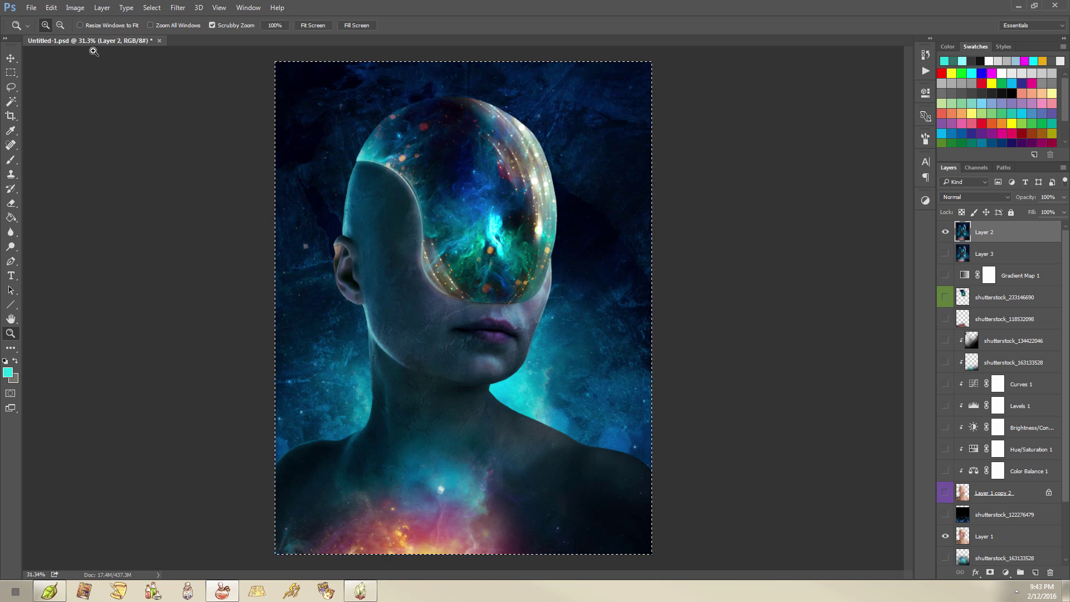
click(31, 8)
click(45, 19)
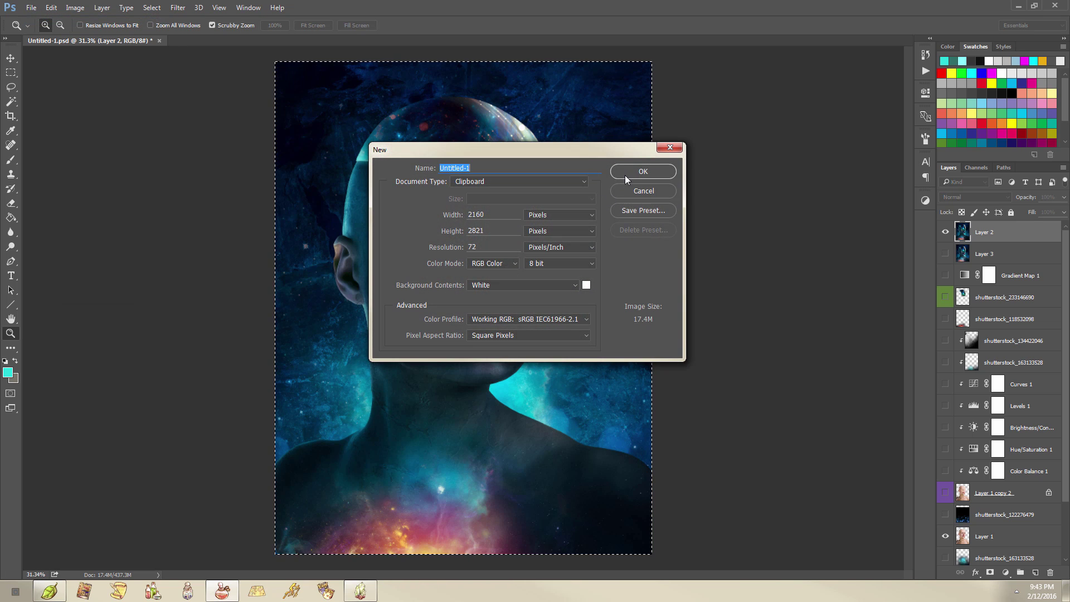
click(634, 172)
- Hide Layer 2 in Untitled-1.psd, and copy its Layer 1 portrait into the new document, flush with the canvas's lower edge
click(114, 45)
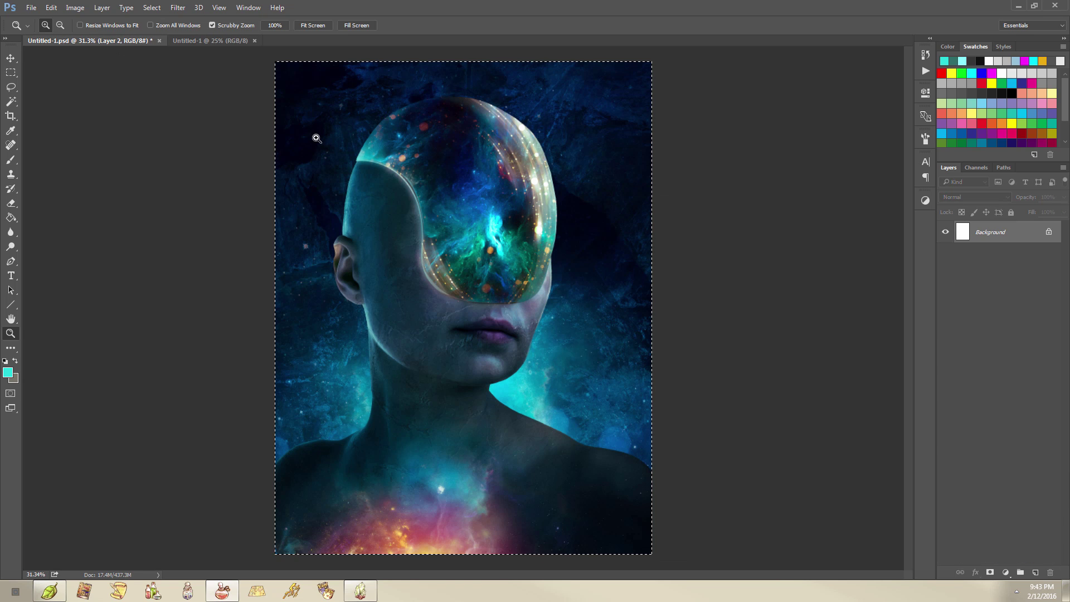
click(945, 232)
scroll(1001, 371, down, 2)
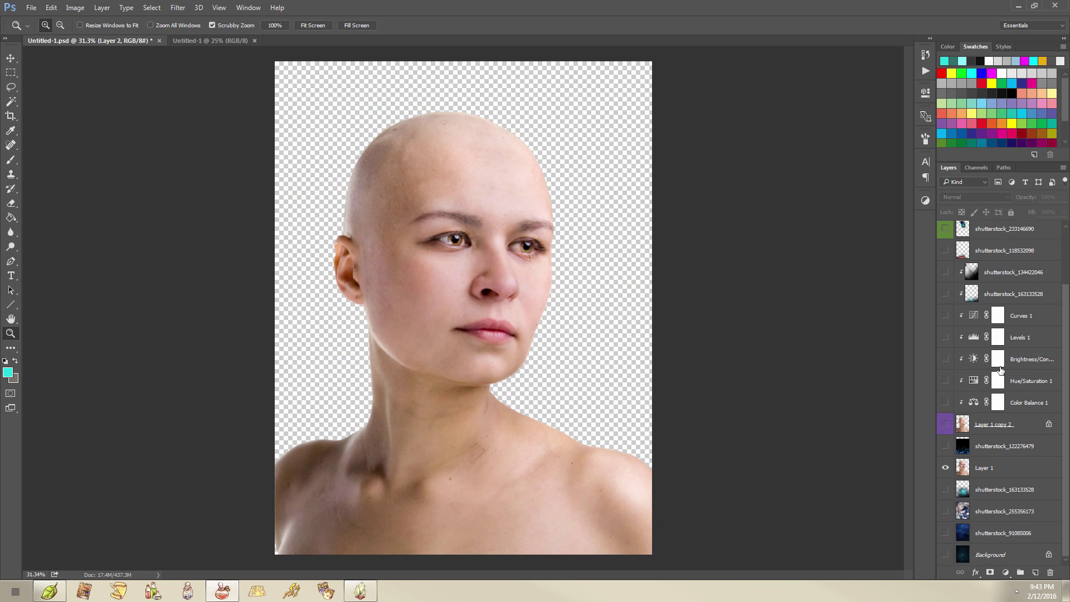
drag(982, 470, 548, 252)
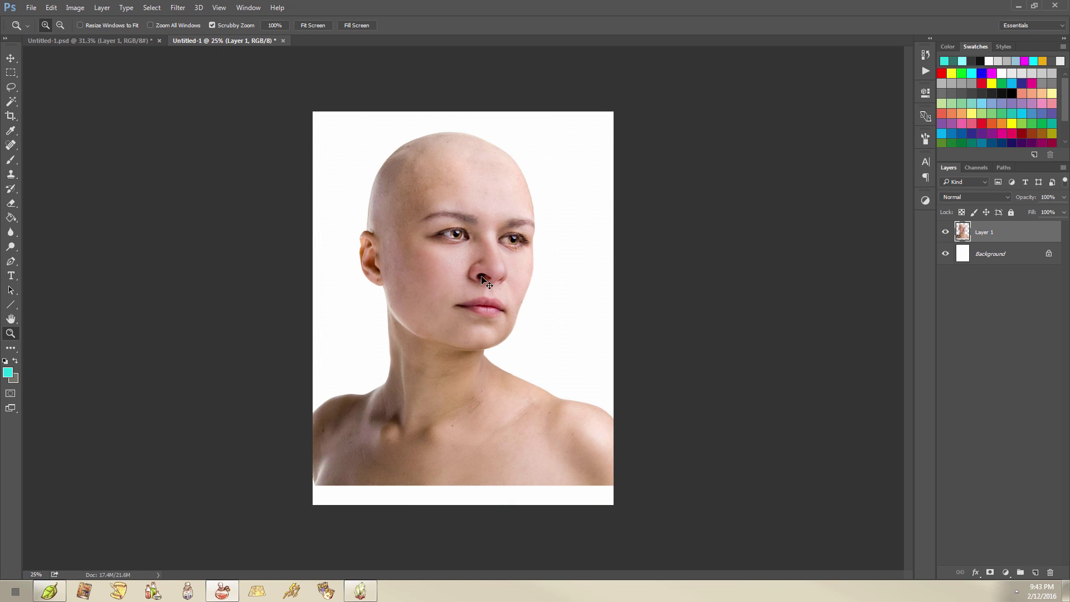
drag(488, 279, 484, 306)
click(980, 252)
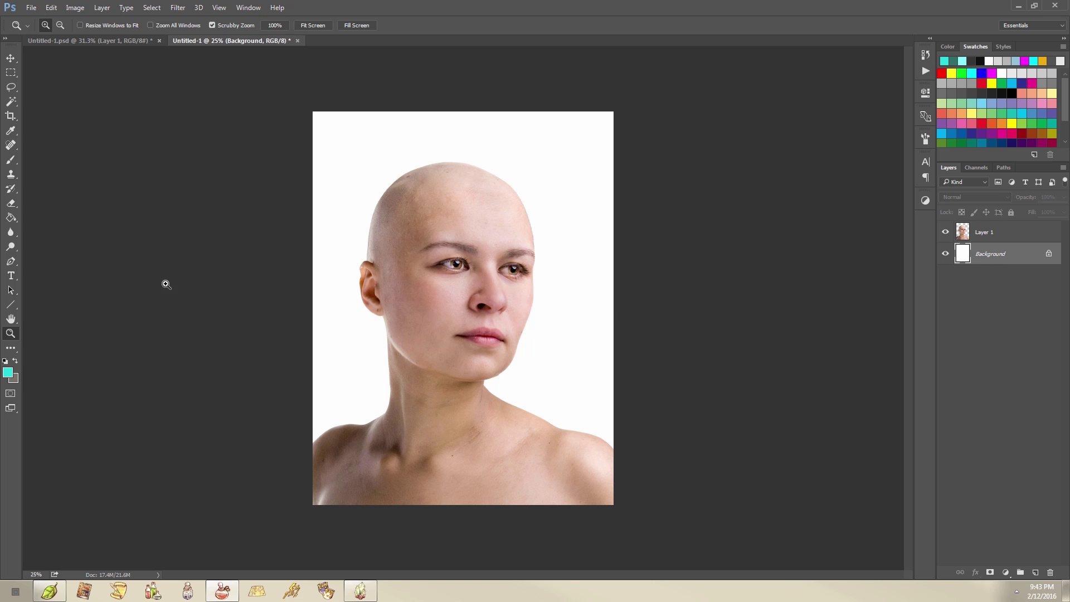
- Switch to Windows Explorer and open the Textures folder inside the SHUTTERSTOCK stock image library
click(119, 41)
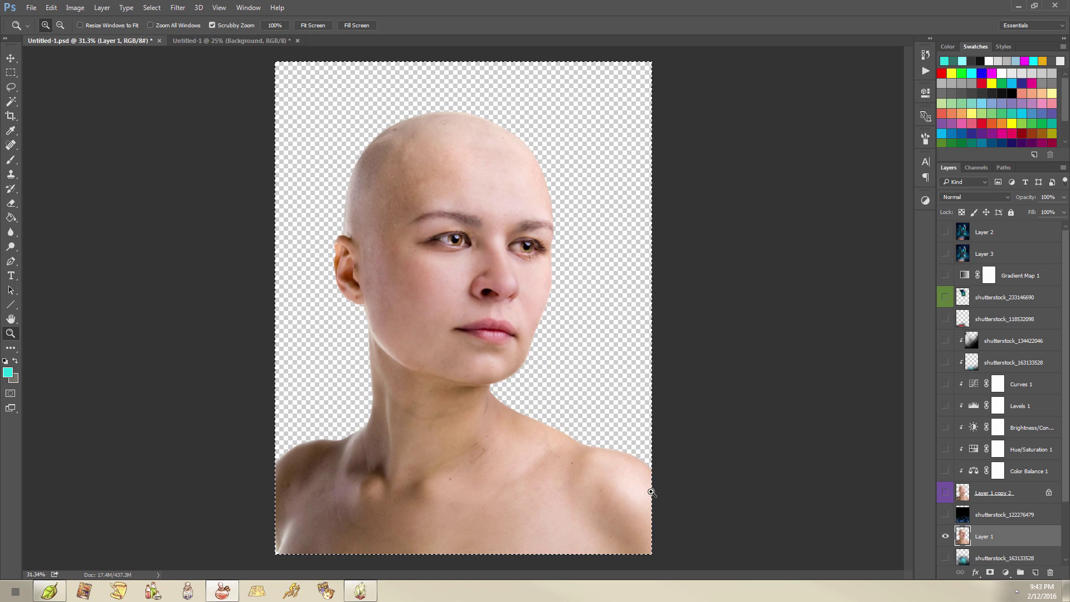
click(998, 385)
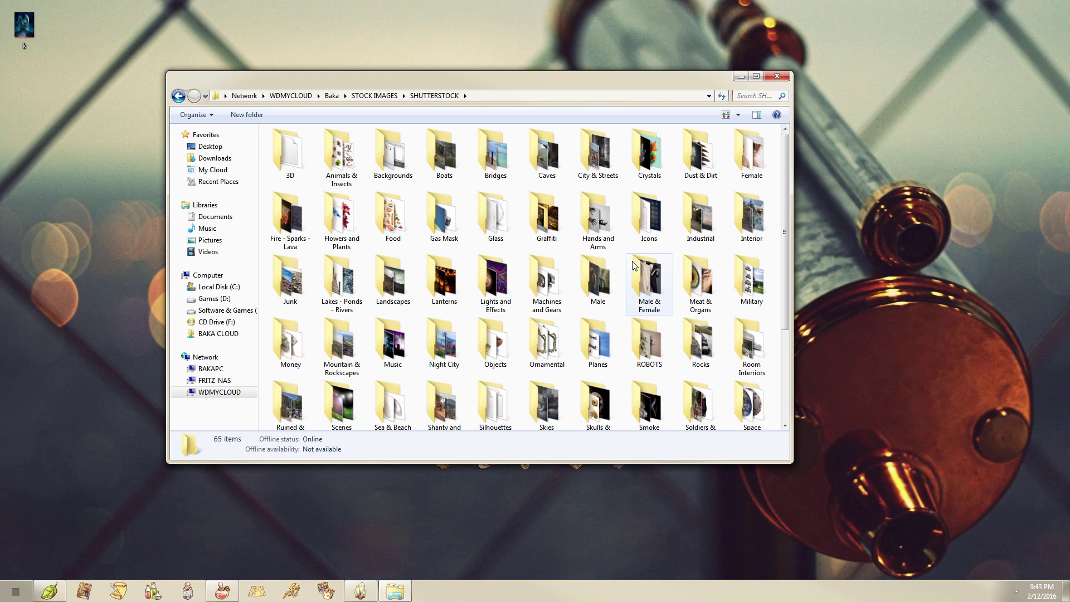
drag(791, 462, 930, 497)
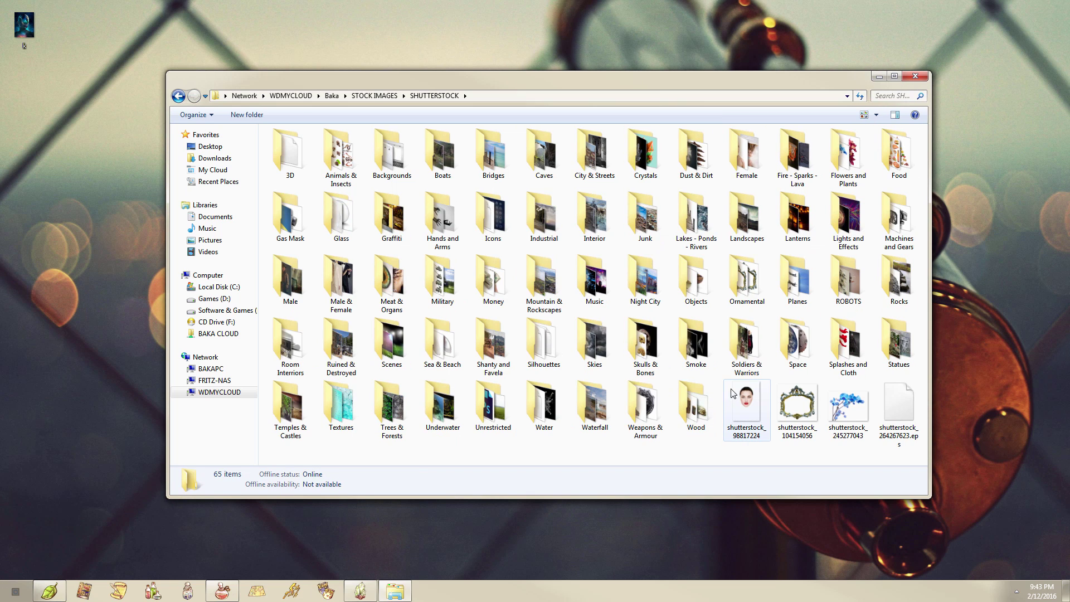
click(738, 308)
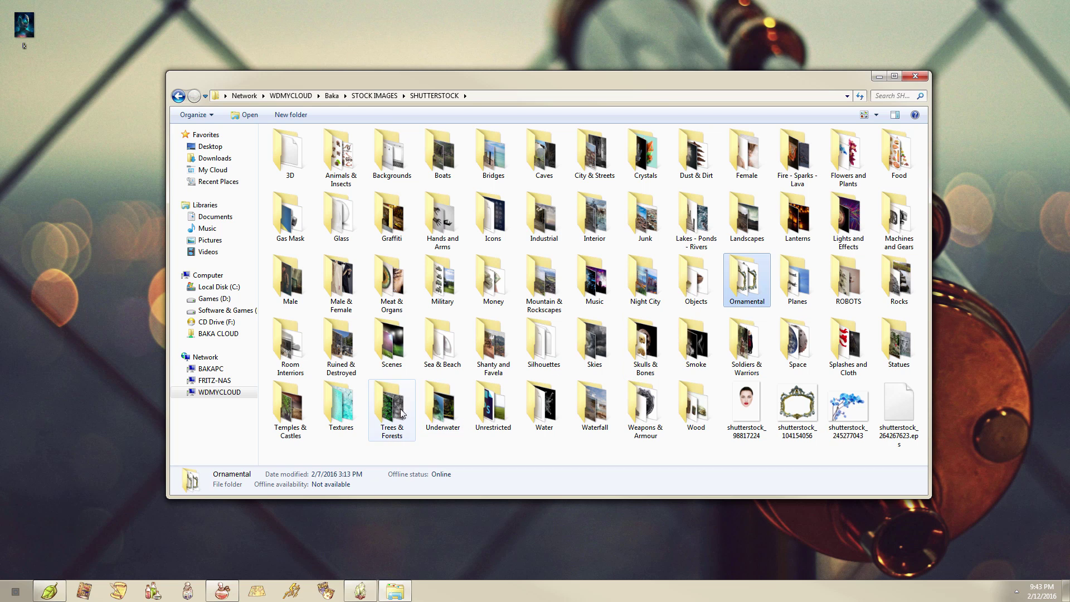
double_click(341, 404)
scroll(549, 290, down, 2)
drag(688, 283, 474, 291)
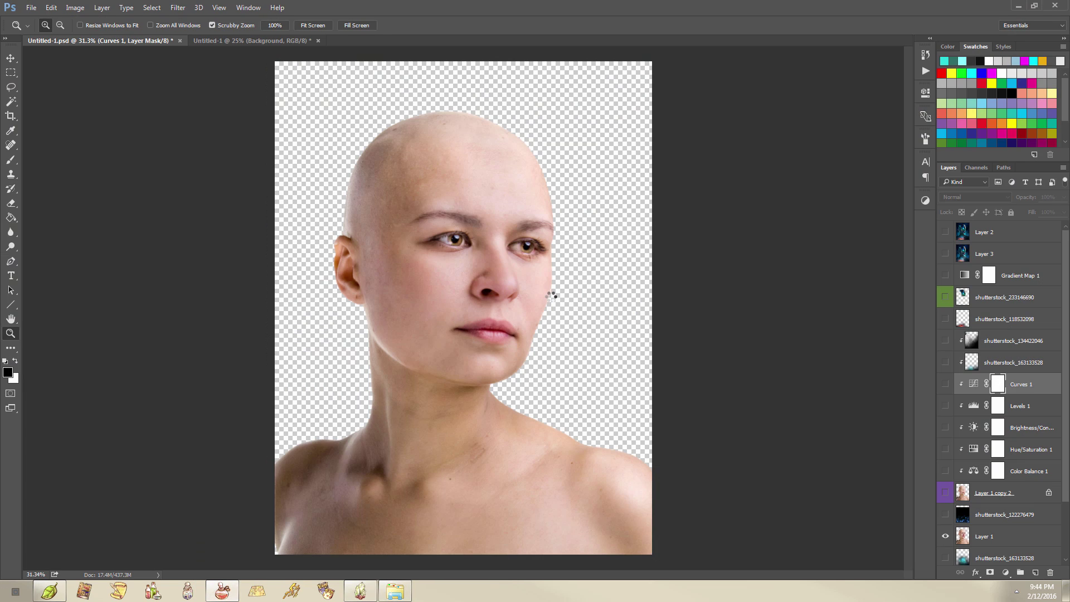
drag(585, 326, 565, 199)
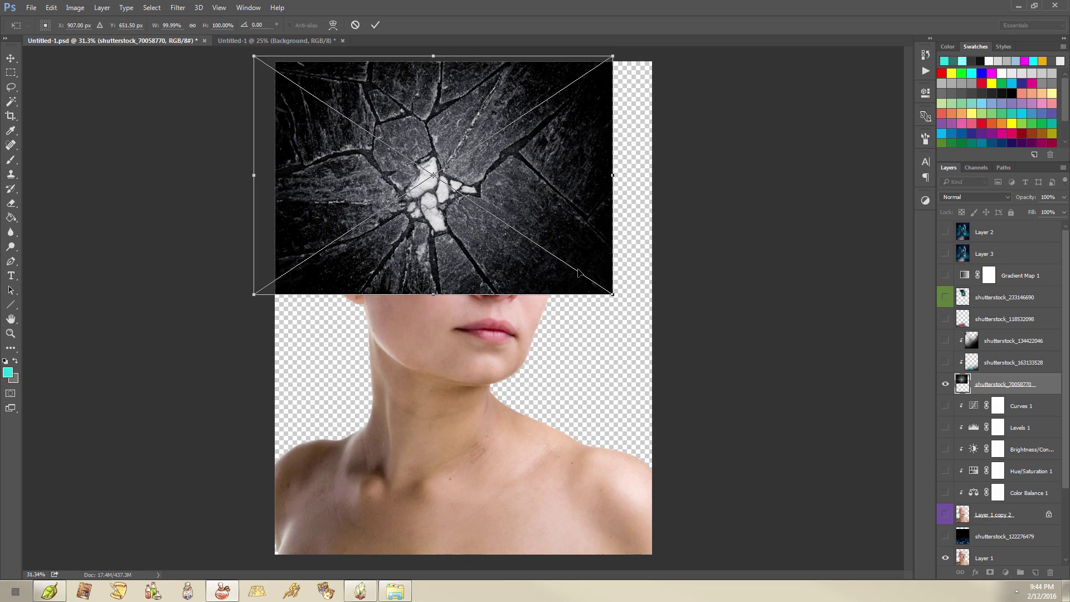
drag(617, 316, 764, 567)
drag(712, 448, 659, 424)
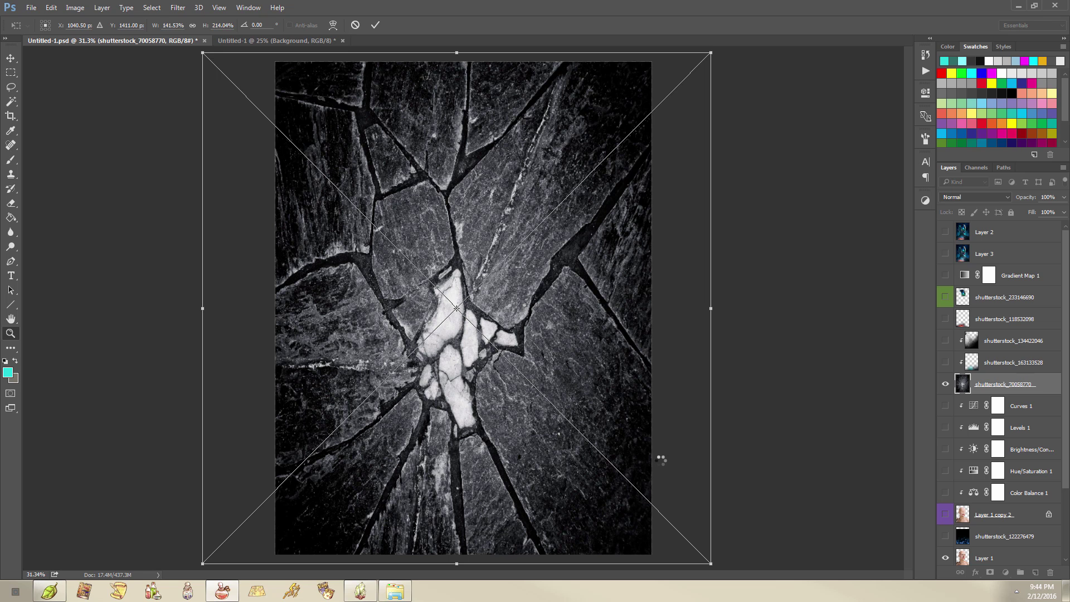
key(Return)
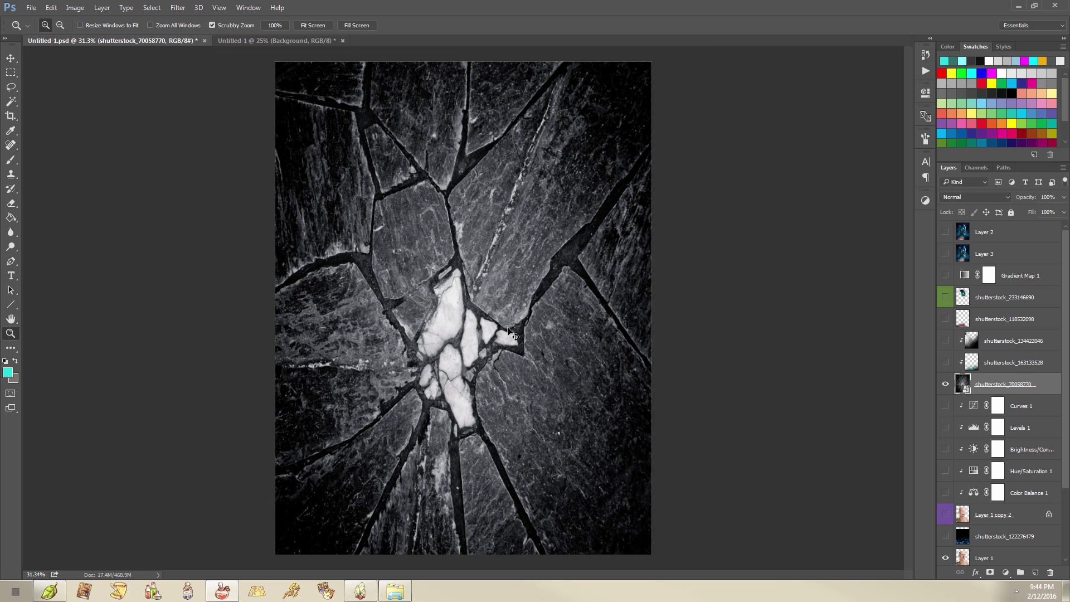
key(Delete)
- Place shutterstock_70058770 from the Textures folder behind the portrait in the new document, rotated -90° and enlarged to about 165% x 183%
click(232, 41)
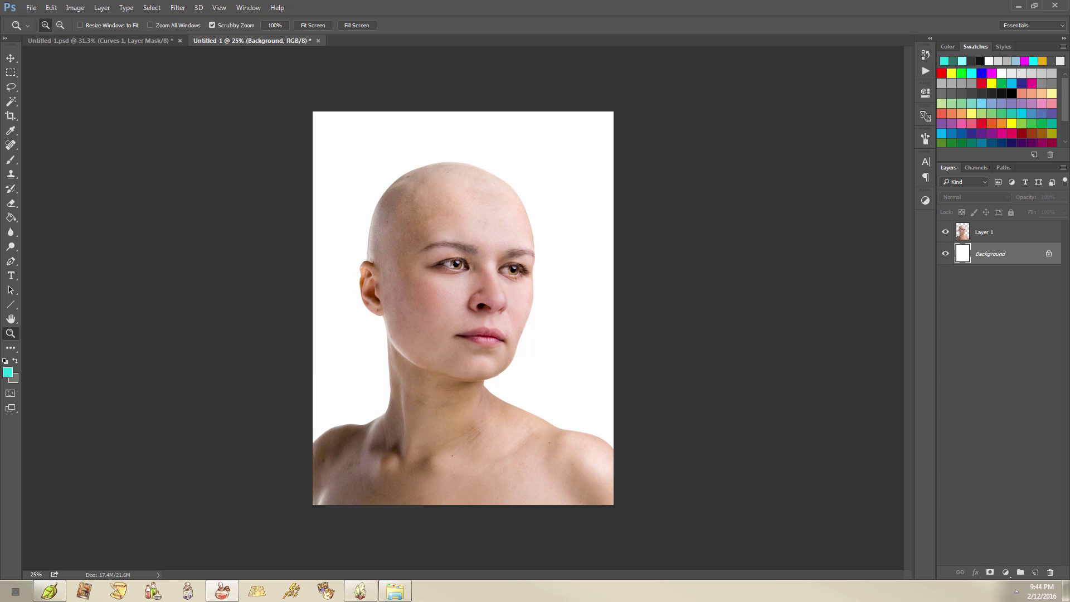
click(395, 592)
drag(669, 273, 504, 525)
drag(554, 315, 516, 195)
drag(580, 220, 460, 33)
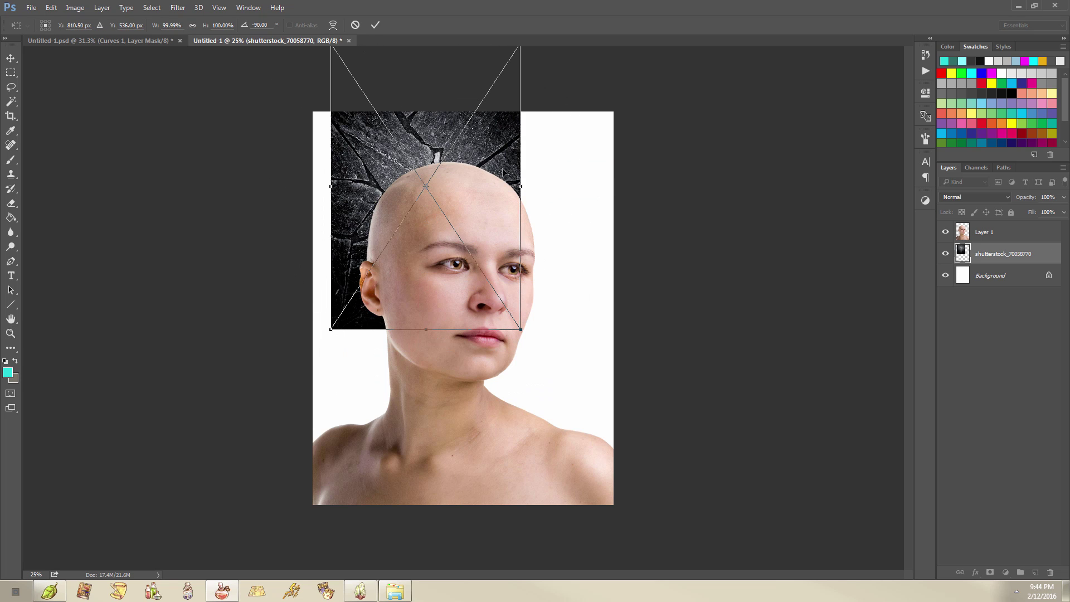
drag(518, 182, 489, 210)
drag(491, 357, 642, 544)
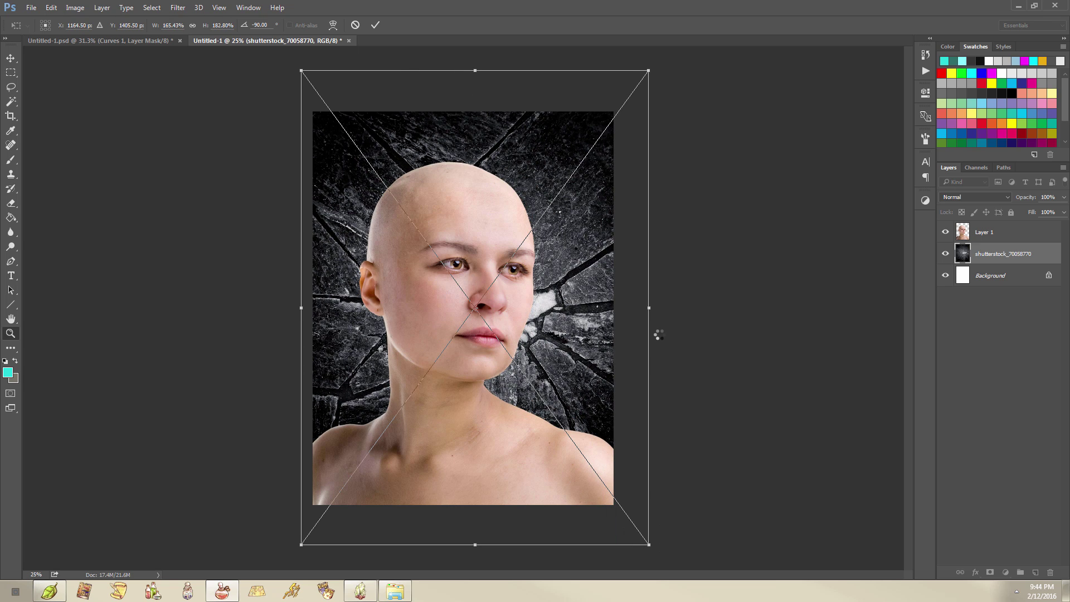
key(Return)
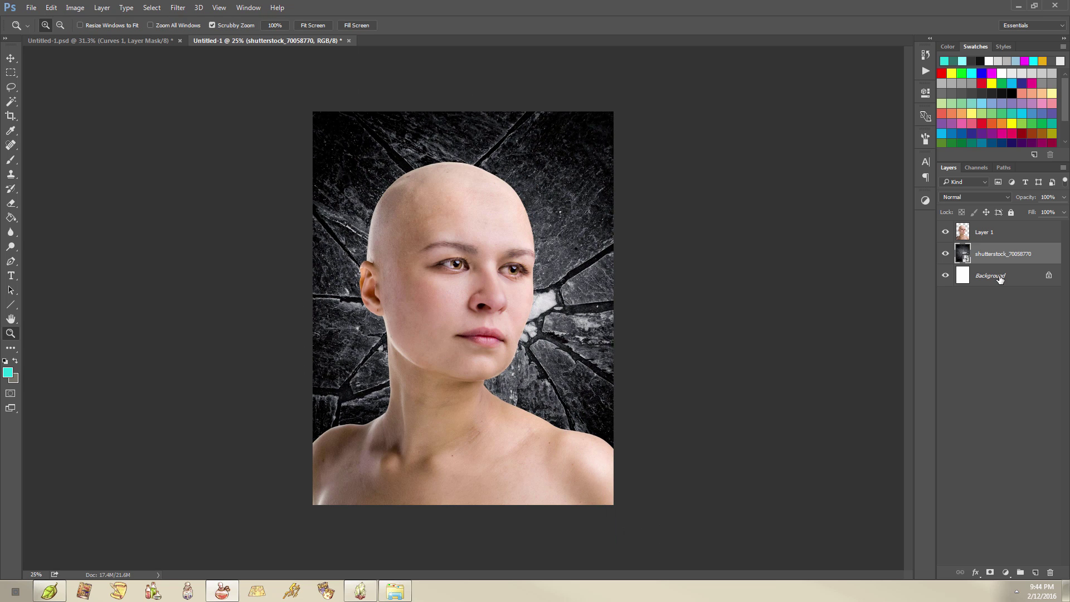
- Hide the cracked texture layer and fill the Background with a dark gray swatch using the Paint Bucket
click(998, 276)
click(946, 253)
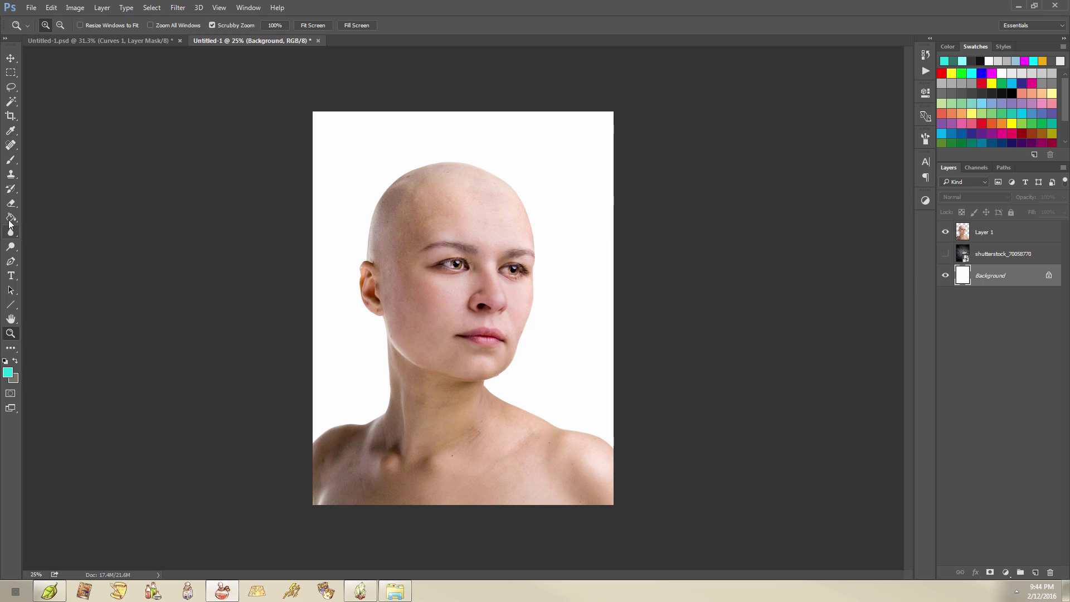
click(10, 217)
click(995, 92)
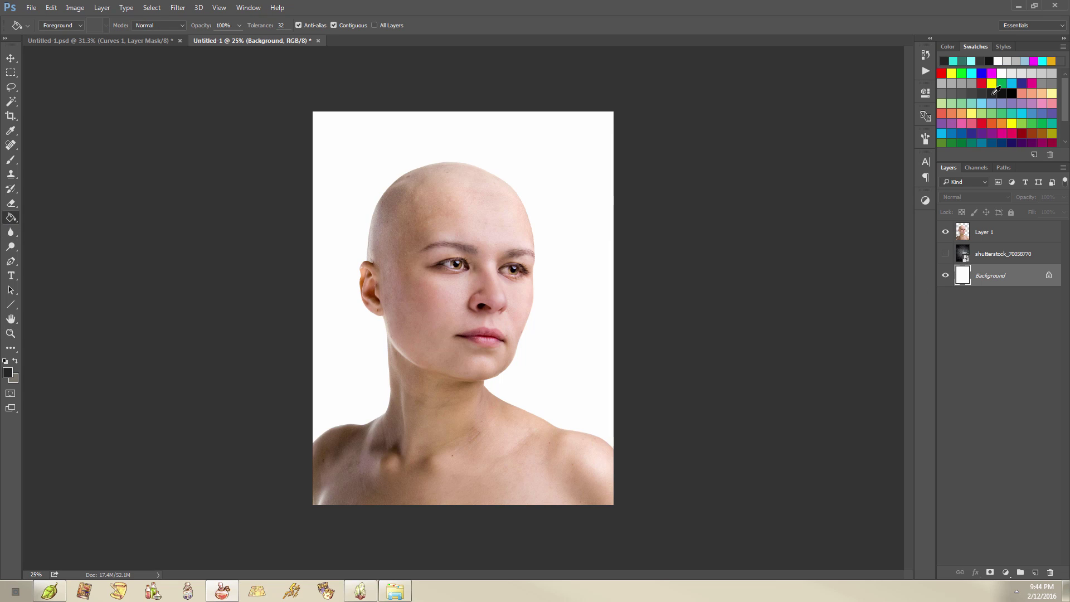
click(500, 290)
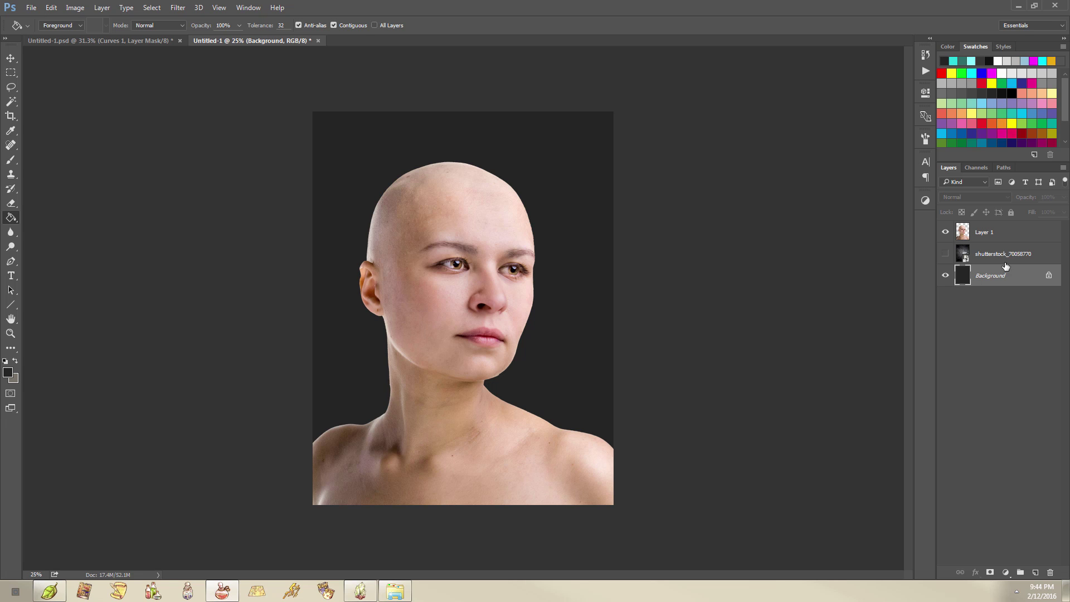
- Show the cracked texture at 34% opacity and merge it with the Background layer
click(946, 255)
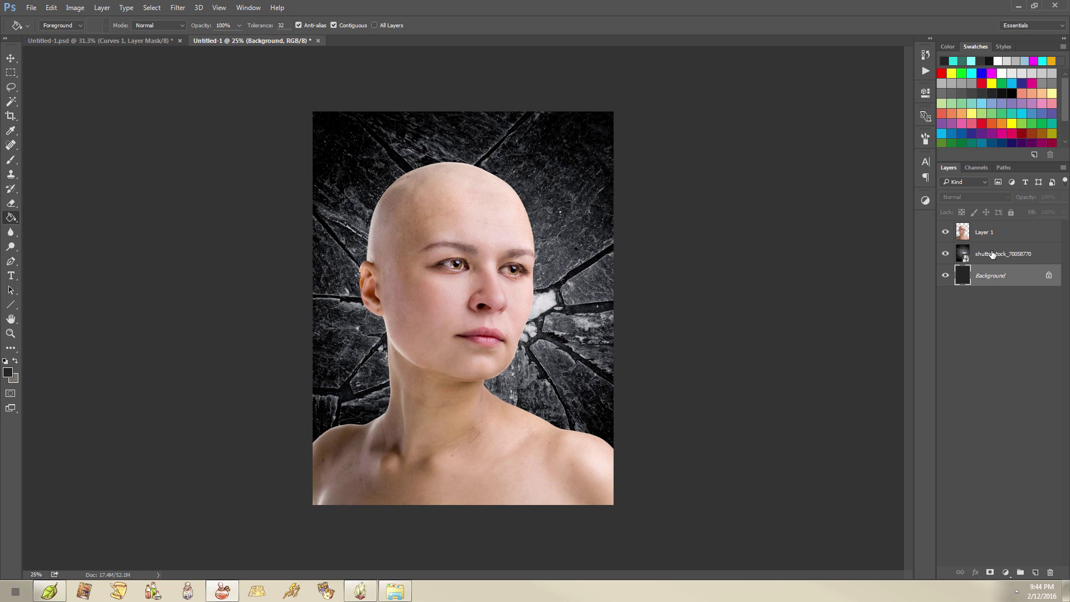
click(980, 248)
drag(1018, 199, 984, 201)
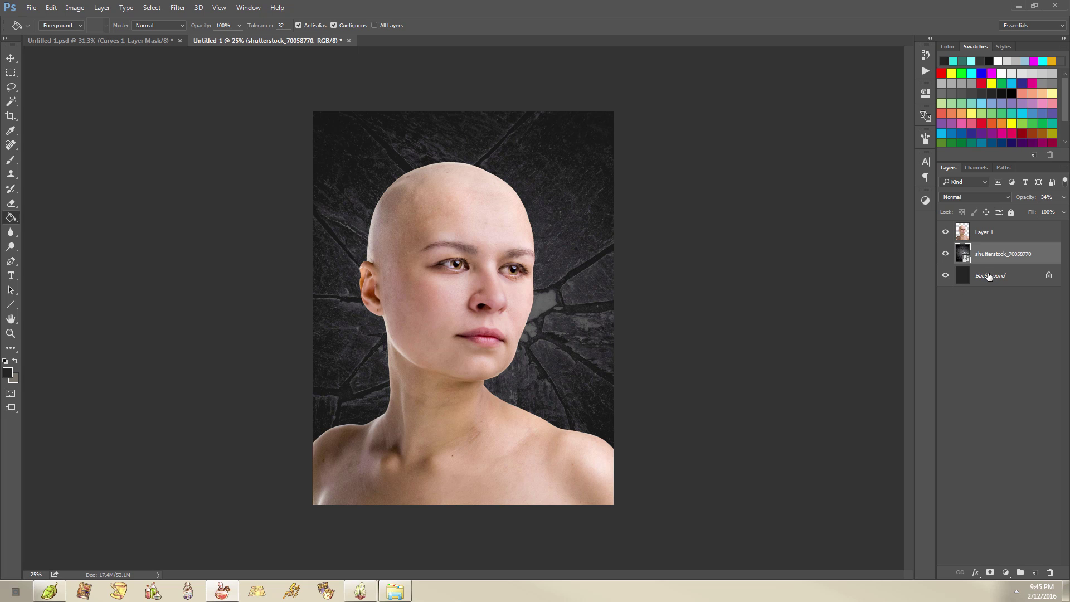
right_click(1008, 276)
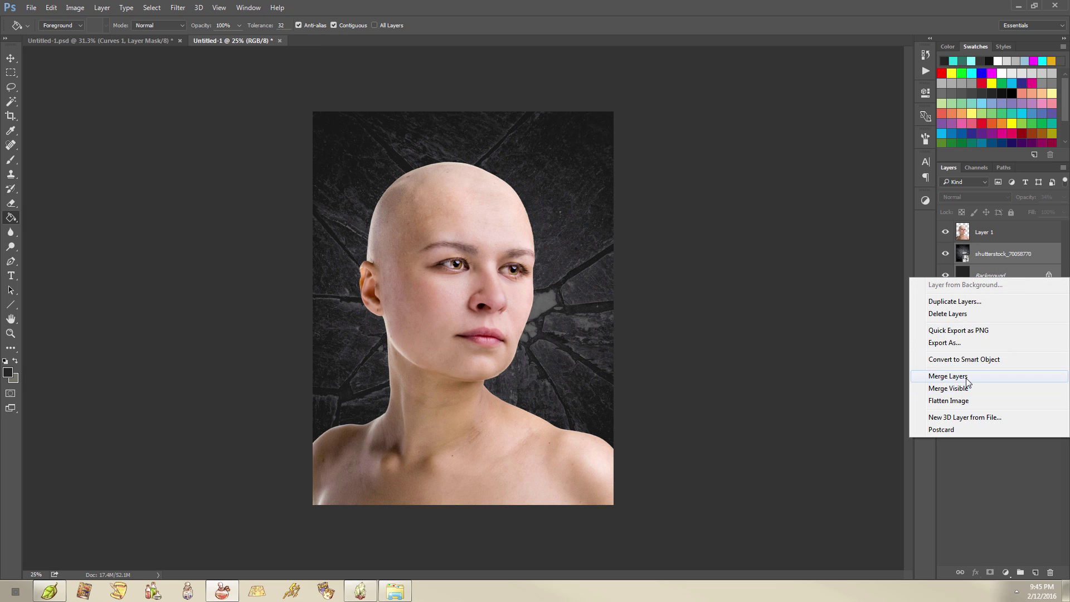
click(970, 376)
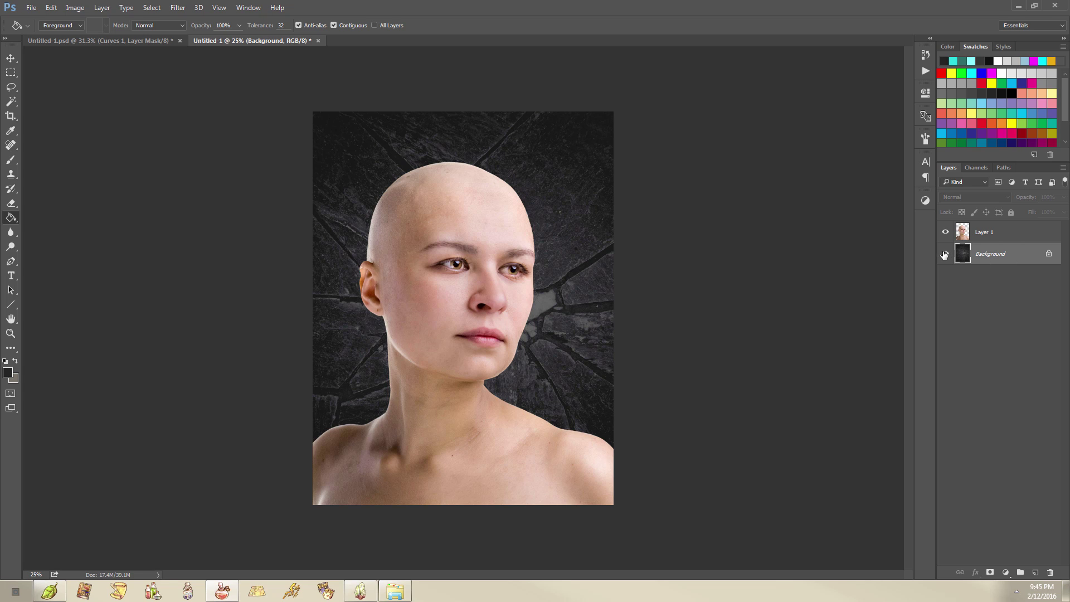
- Duplicate the portrait Layer 1 with the original hidden, and lock the copy's transparent pixels
click(1020, 231)
drag(1006, 237, 1035, 573)
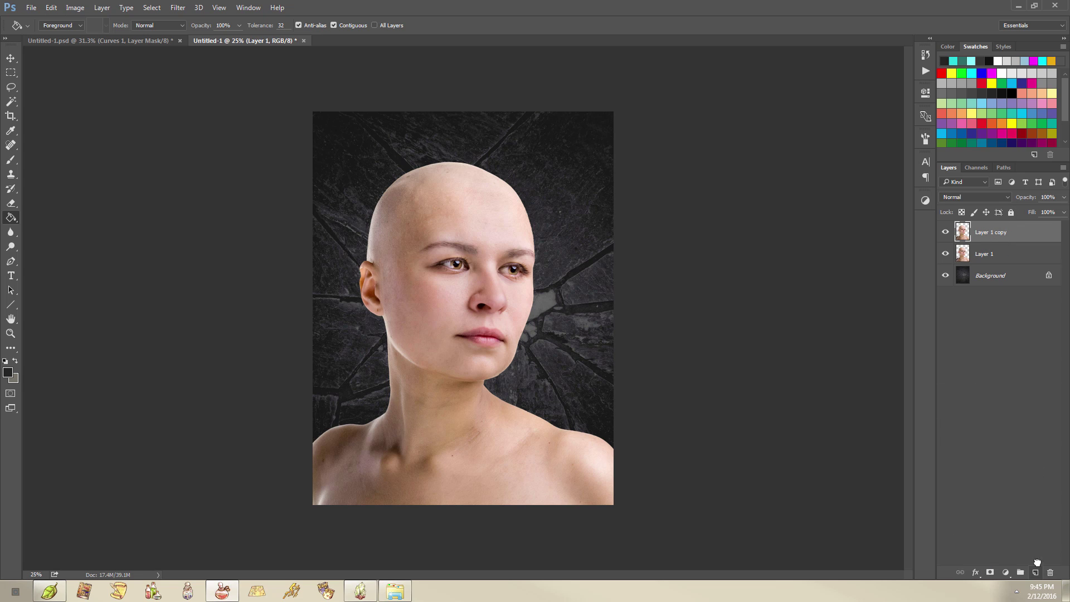
click(946, 255)
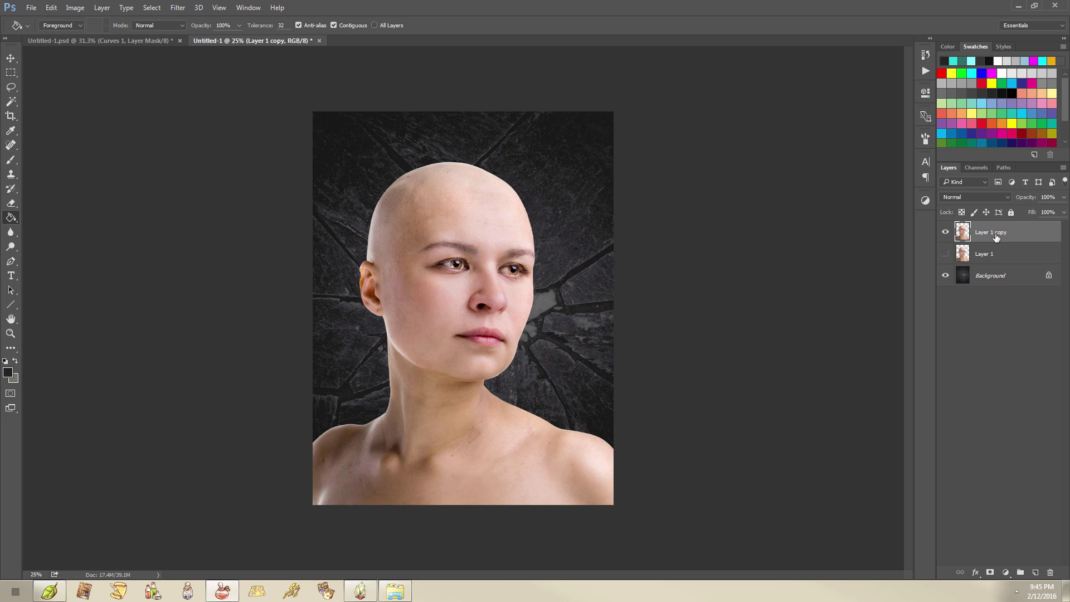
click(962, 213)
- Heal away the eyes and eyebrows on Layer 1 copy with the Content-Aware Spot Healing Brush at about 478 px
drag(11, 148, 49, 150)
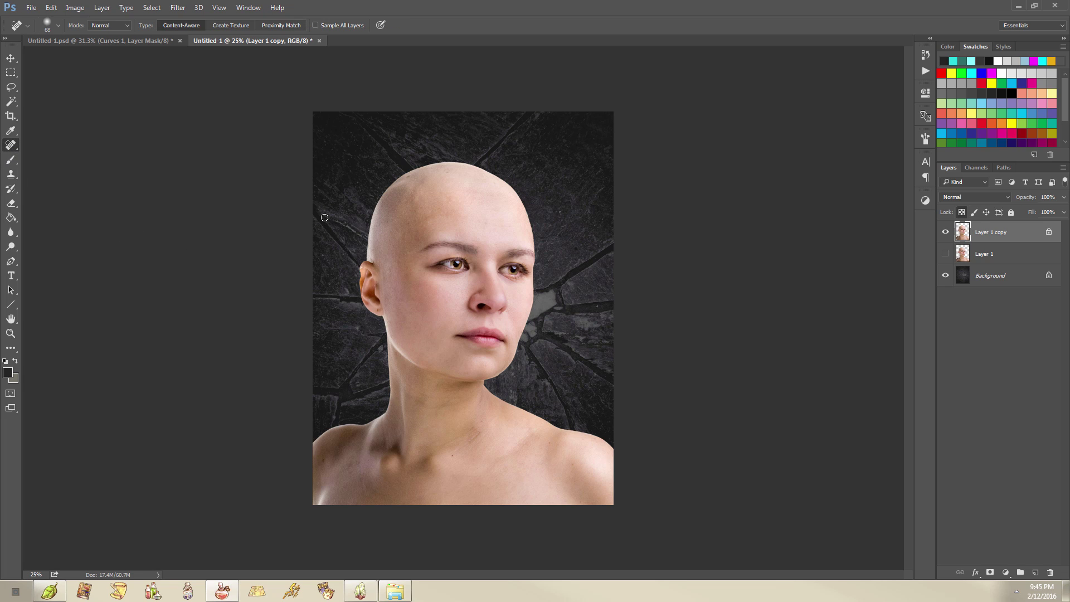
right_click(475, 253)
mouse_move(562, 276)
mouse_down()
mouse_move(605, 282)
mouse_move(579, 273)
mouse_up()
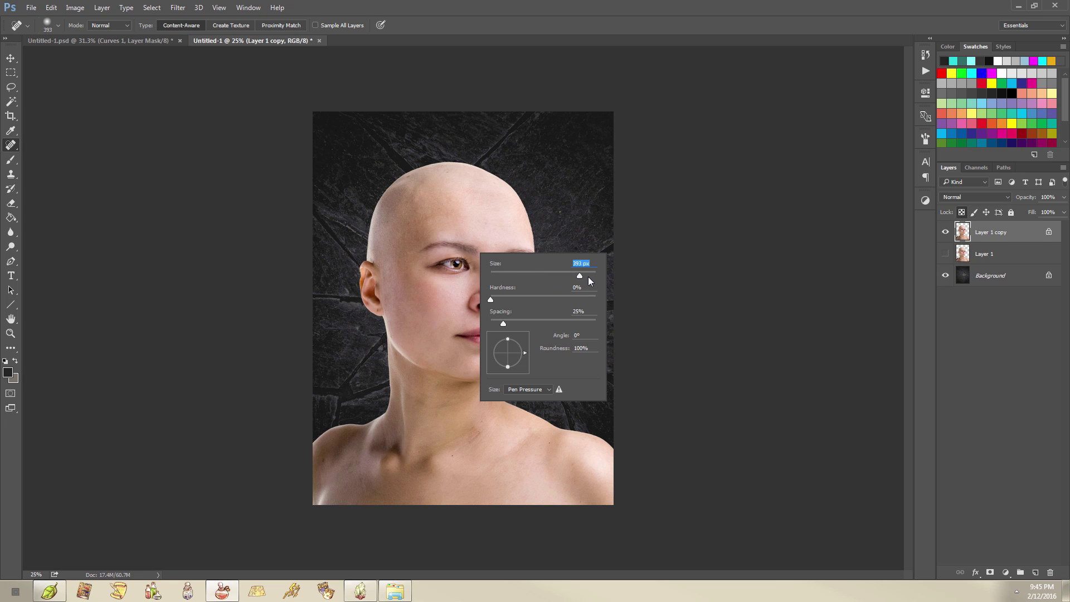
key(Return)
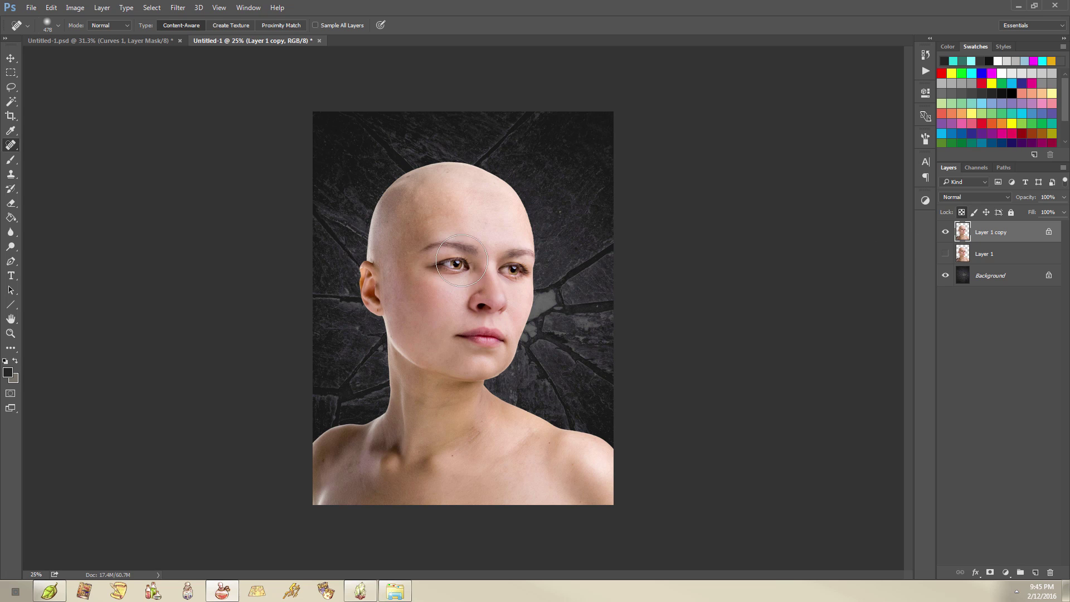
mouse_move(474, 290)
mouse_down()
mouse_move(472, 255)
mouse_move(413, 248)
mouse_move(485, 302)
mouse_move(510, 299)
mouse_move(505, 245)
mouse_move(510, 268)
mouse_move(532, 261)
mouse_up()
mouse_move(474, 292)
mouse_down()
mouse_move(530, 312)
mouse_move(494, 352)
mouse_up()
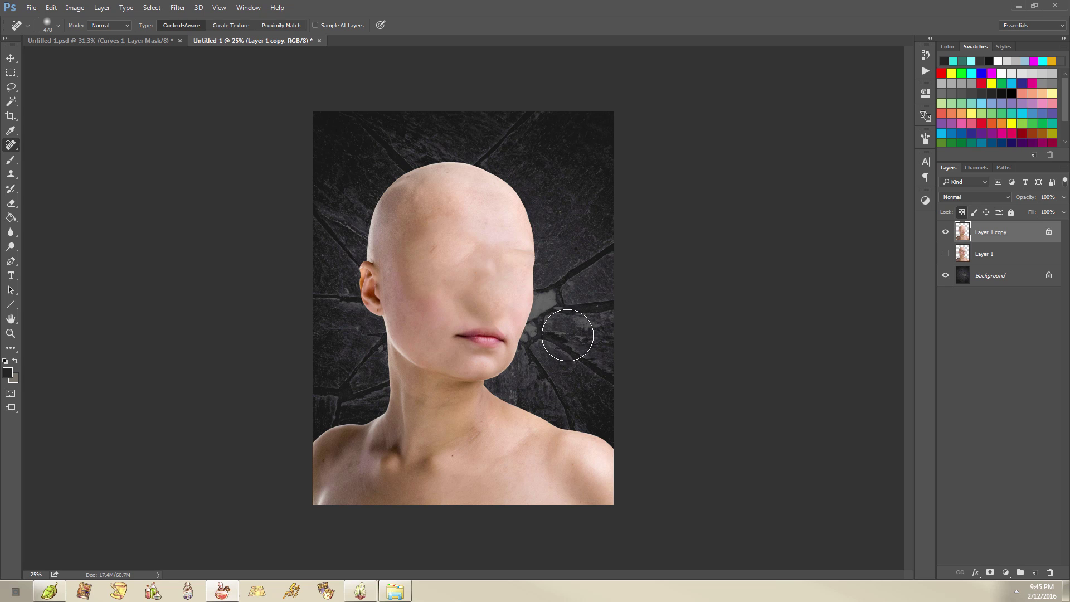
key(ctrl+z)
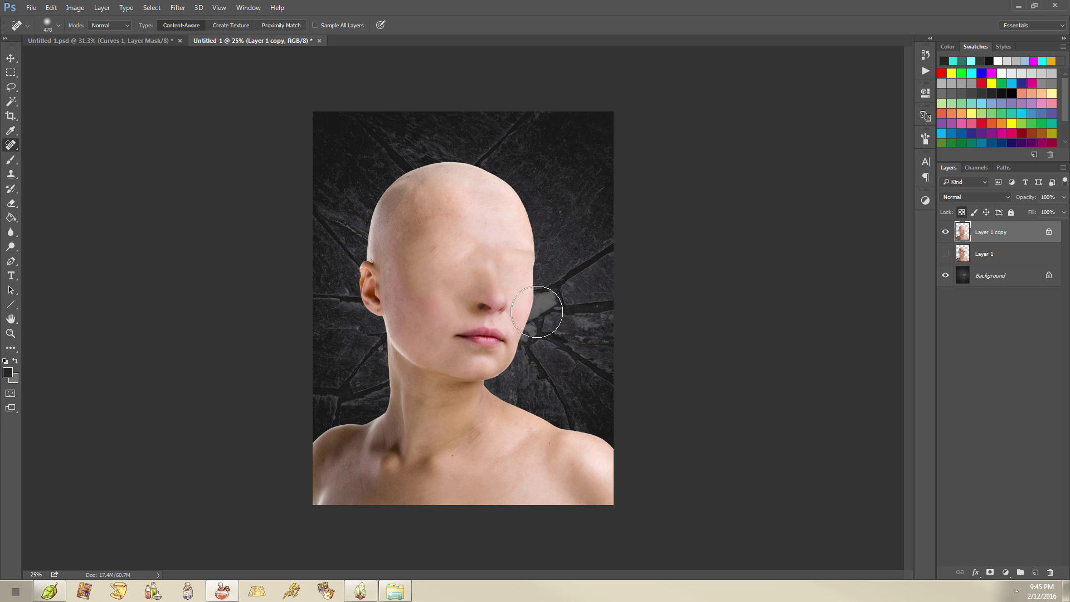
right_click(562, 250)
key(Return)
mouse_move(502, 290)
mouse_down()
mouse_move(473, 345)
mouse_move(463, 279)
mouse_move(530, 301)
mouse_up()
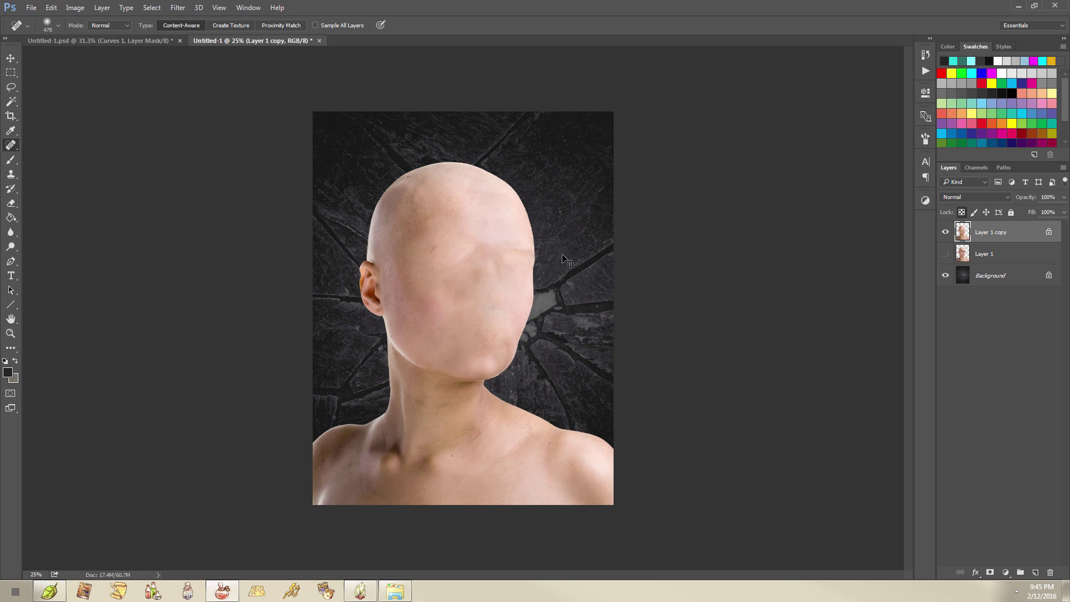
key(ctrl+z)
- Reduce the Spot Healing Brush to about 256 px, remove the nose and smooth the marks where the eyes and eyebrows were
right_click(563, 237)
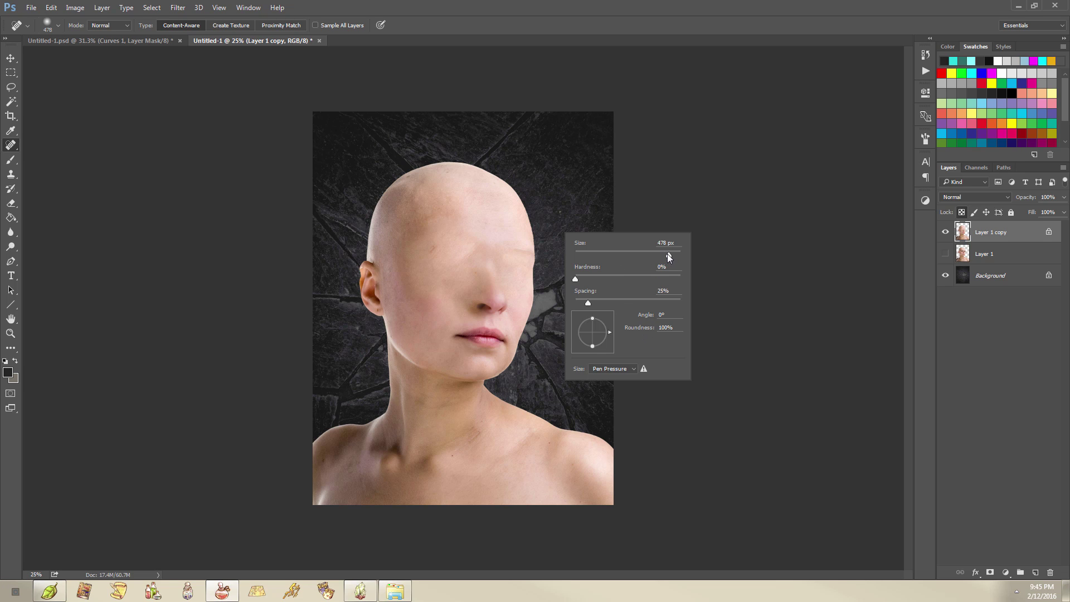
drag(660, 256, 657, 256)
mouse_move(477, 293)
mouse_down()
mouse_move(485, 280)
mouse_move(503, 300)
mouse_move(491, 278)
mouse_move(479, 313)
mouse_move(496, 290)
mouse_move(488, 279)
mouse_move(520, 310)
mouse_move(462, 279)
mouse_move(458, 307)
mouse_move(459, 290)
mouse_move(499, 307)
mouse_move(485, 282)
mouse_up()
drag(430, 229, 431, 243)
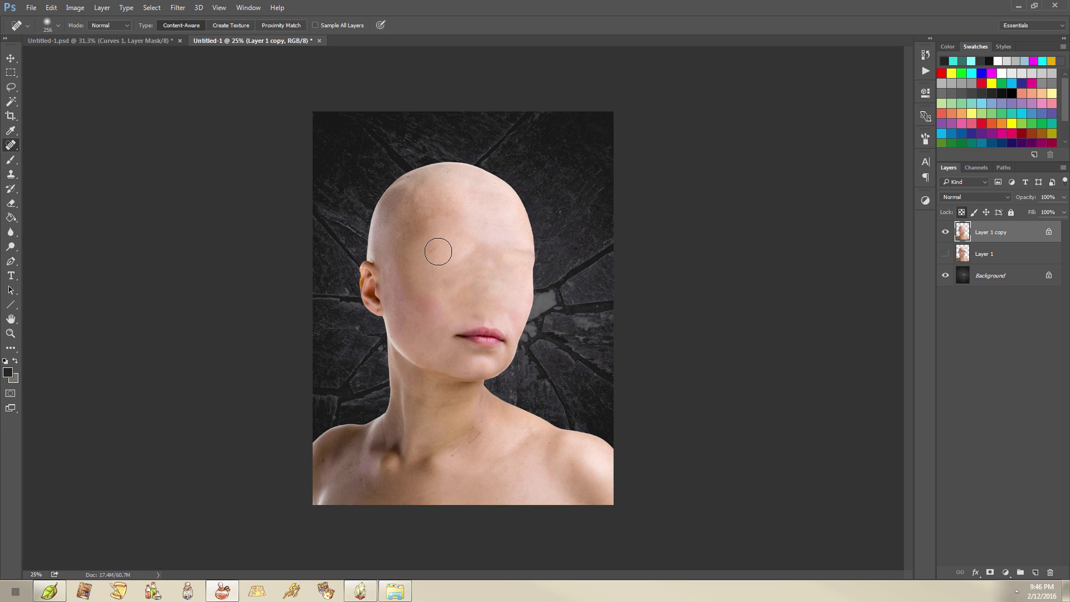
drag(518, 245, 520, 249)
- Add Color Balance, Hue/Saturation, Brightness/Contrast, Levels and Curves adjustment layers above Layer 1 copy
click(1006, 573)
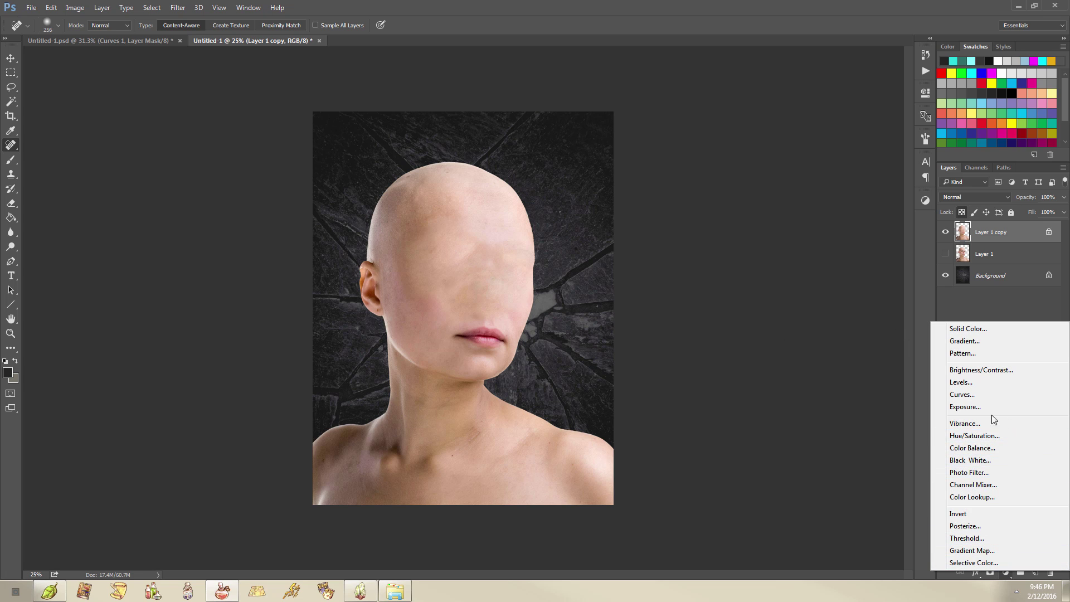
click(988, 448)
click(1007, 573)
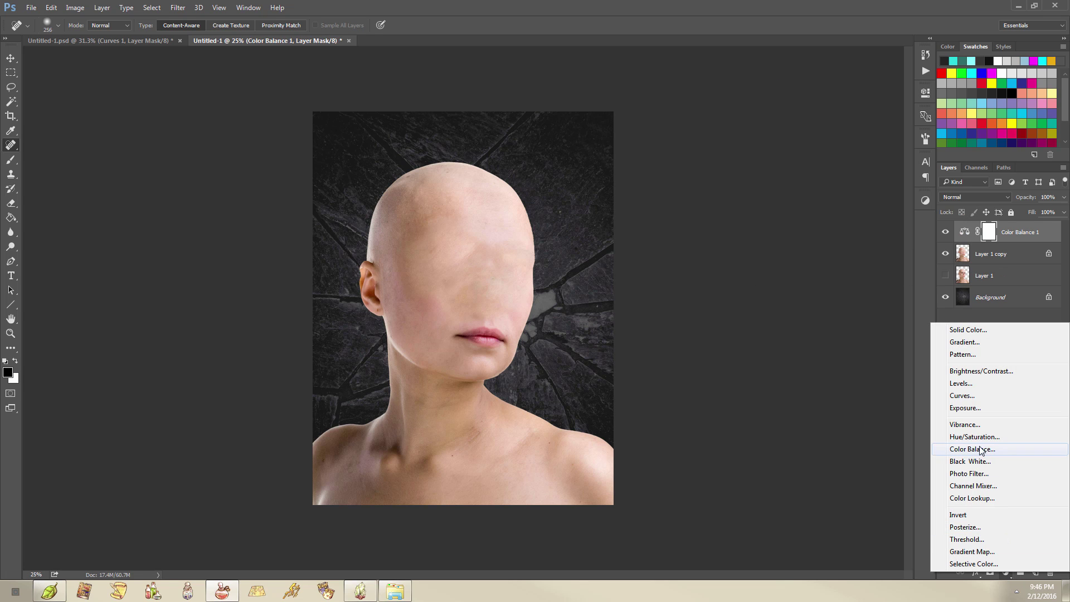
click(981, 436)
click(1006, 573)
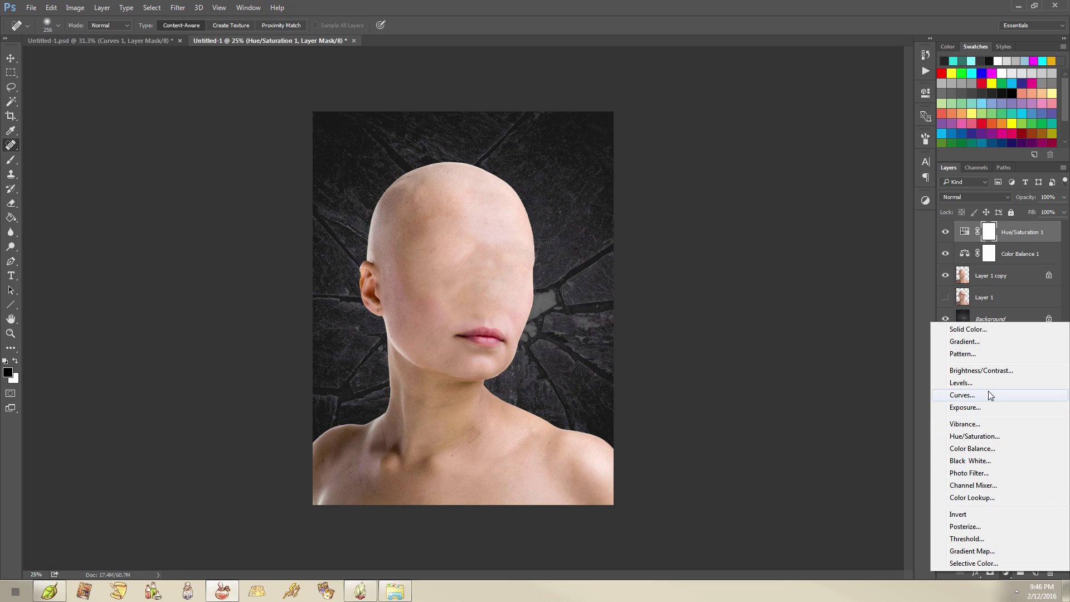
click(981, 370)
click(1007, 573)
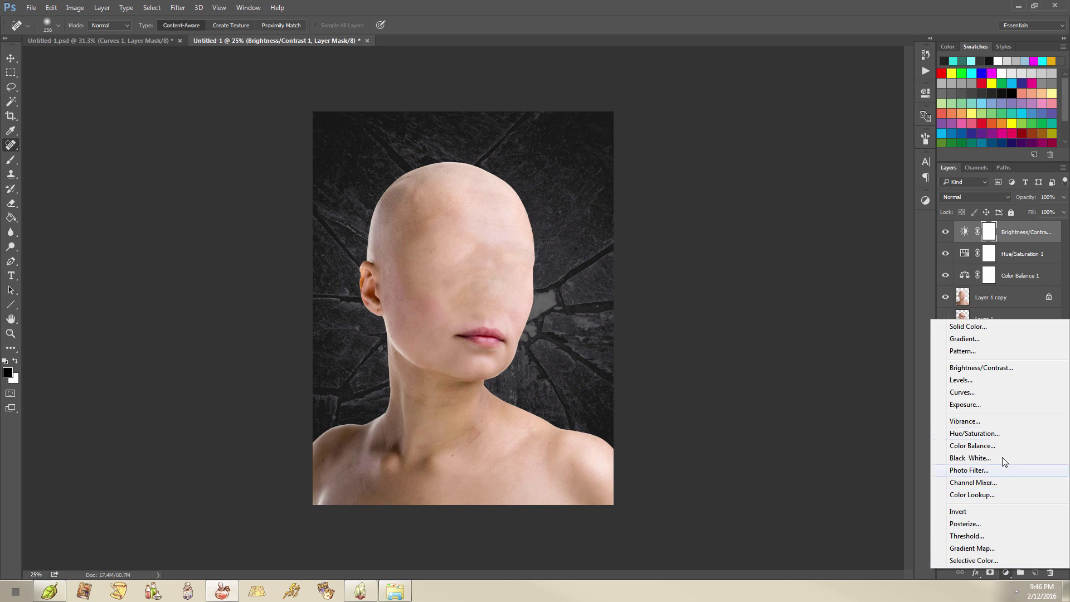
click(996, 380)
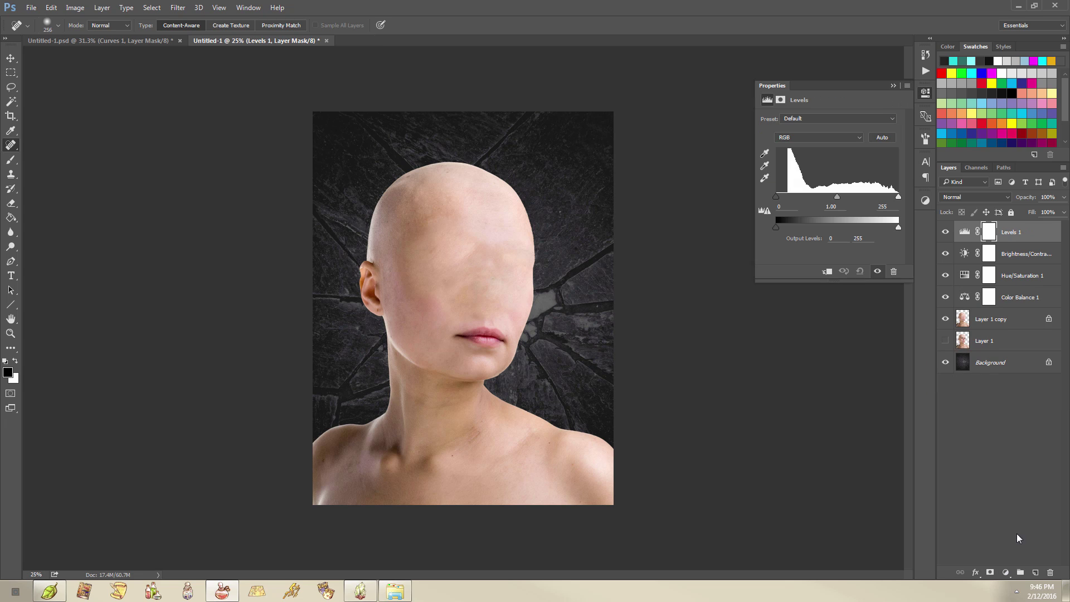
click(1008, 574)
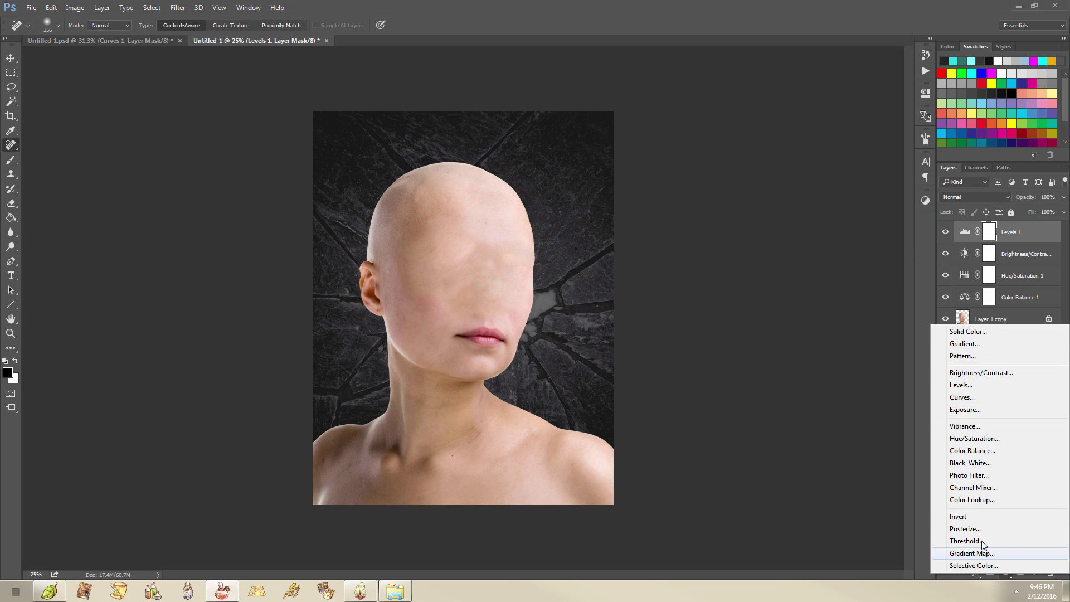
click(984, 398)
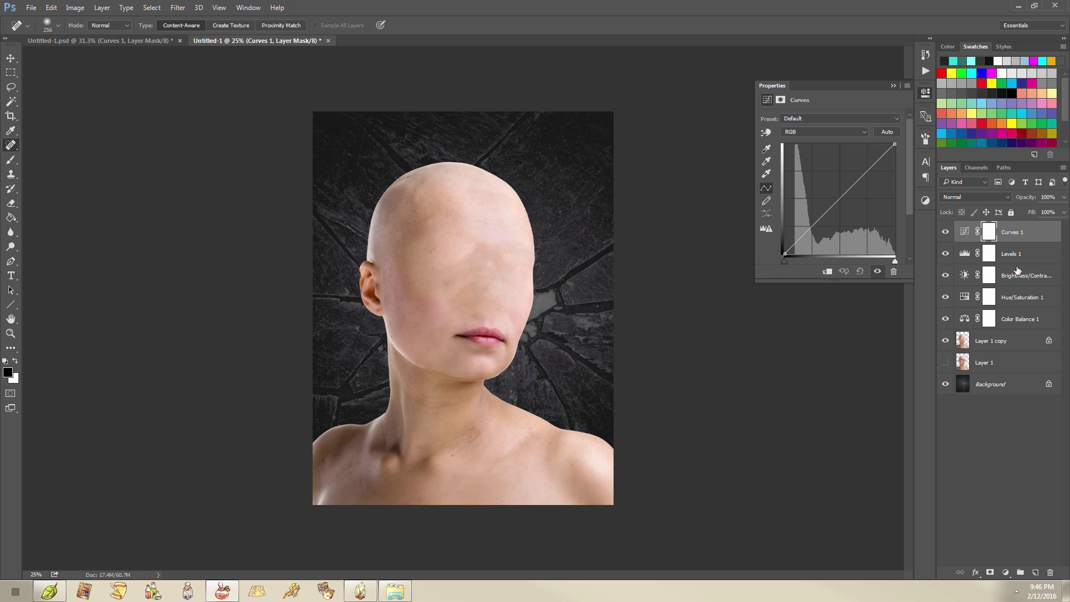
- Clip all five adjustment layers to Layer 1 copy and check which layer they are attached to
shift+click(1026, 255)
shift+click(1027, 277)
shift+click(1028, 298)
shift+click(1029, 321)
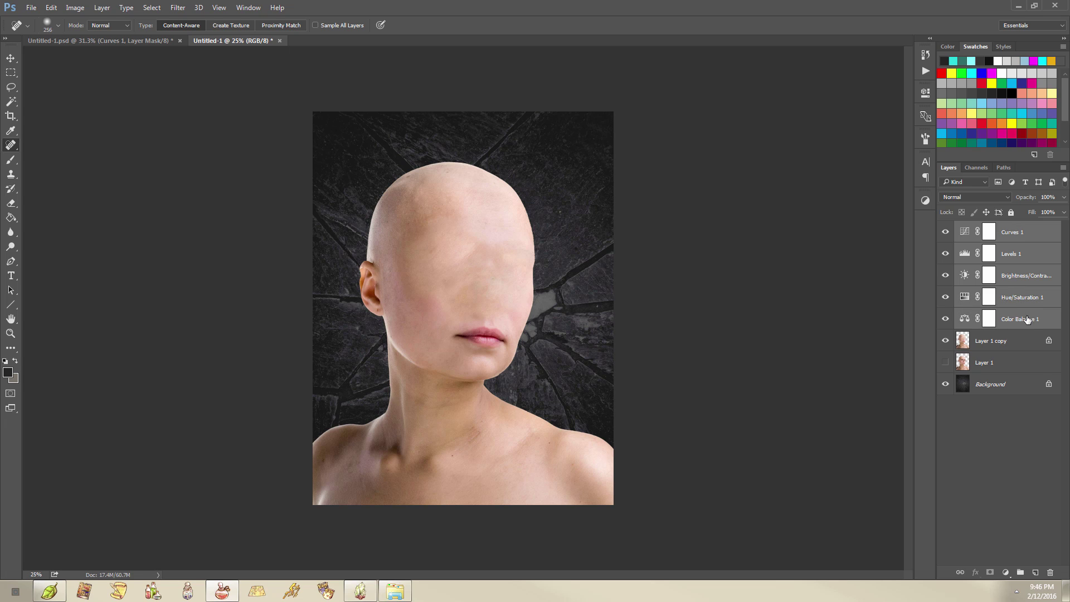
right_click(1027, 321)
click(952, 272)
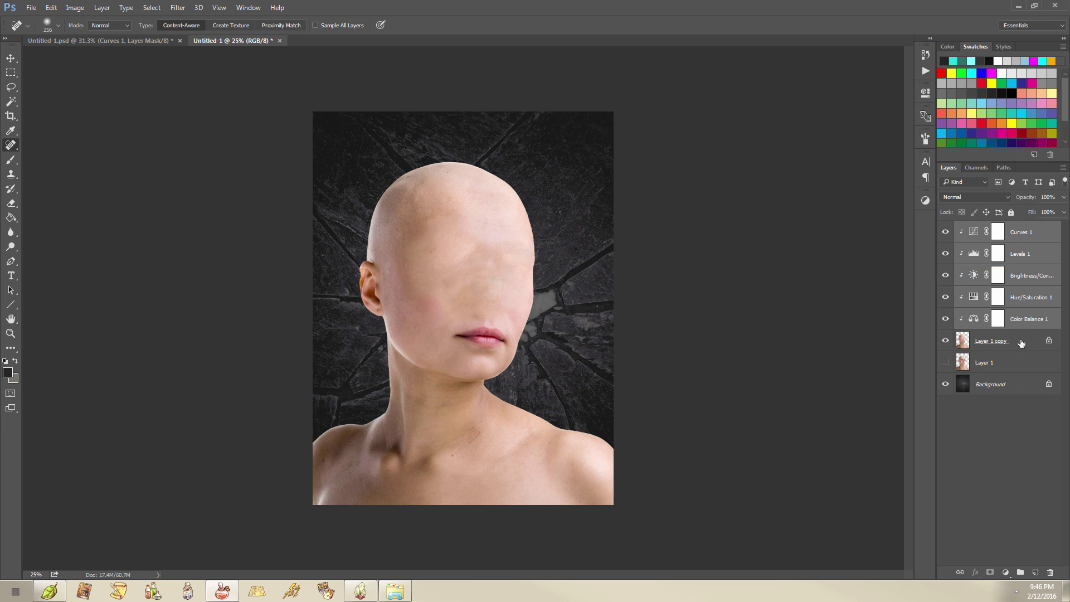
click(965, 342)
click(946, 341)
click(946, 340)
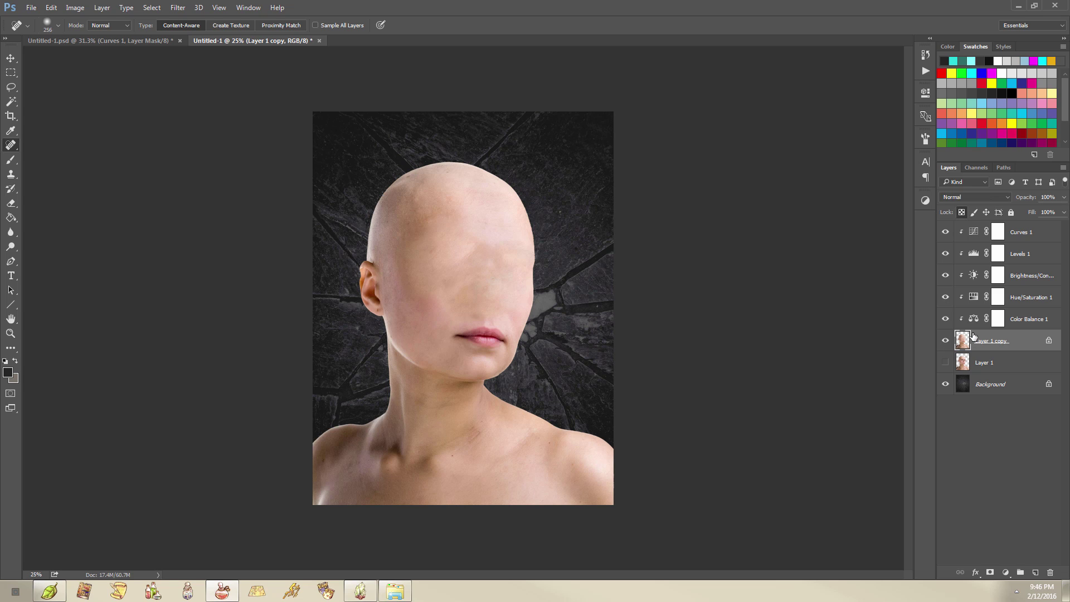
- Switch to the finished Untitled-1.psd, show its hidden layers to examine the portrait's target colors, and return to the working document
click(1028, 321)
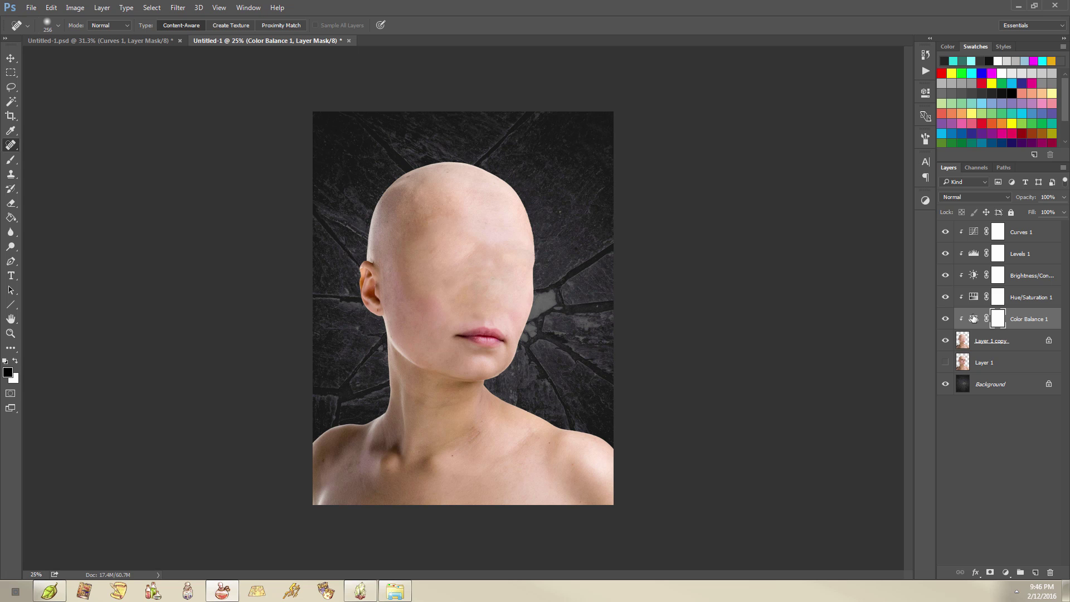
click(147, 41)
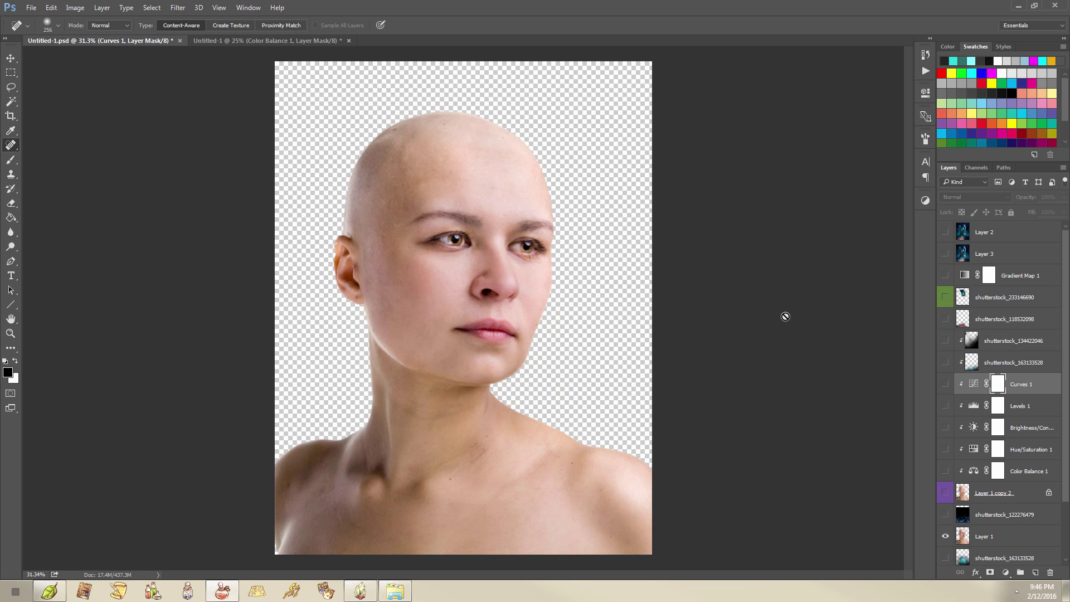
click(946, 515)
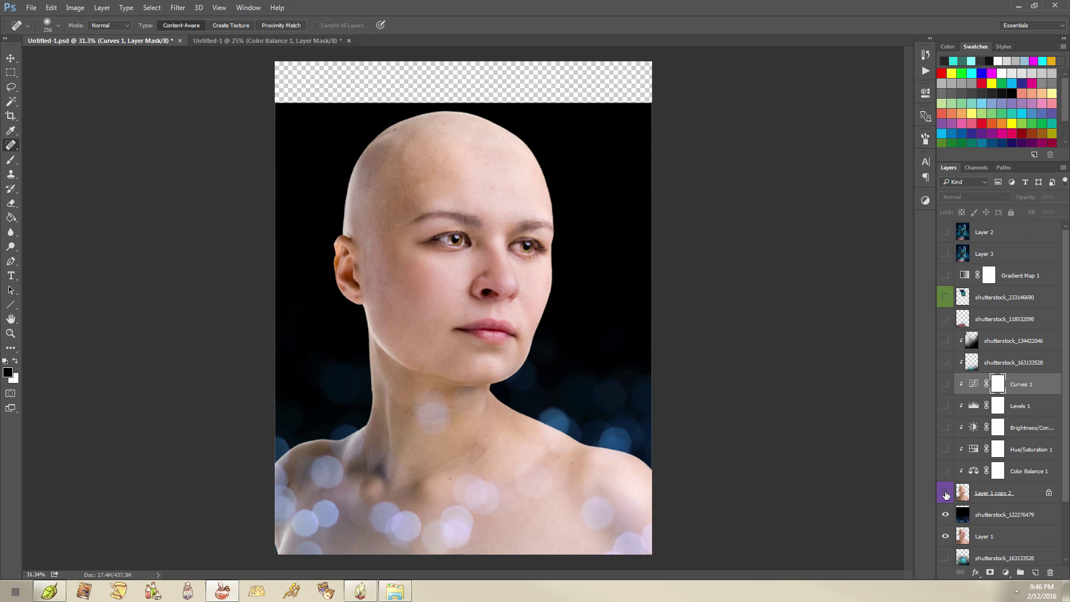
drag(945, 495, 947, 227)
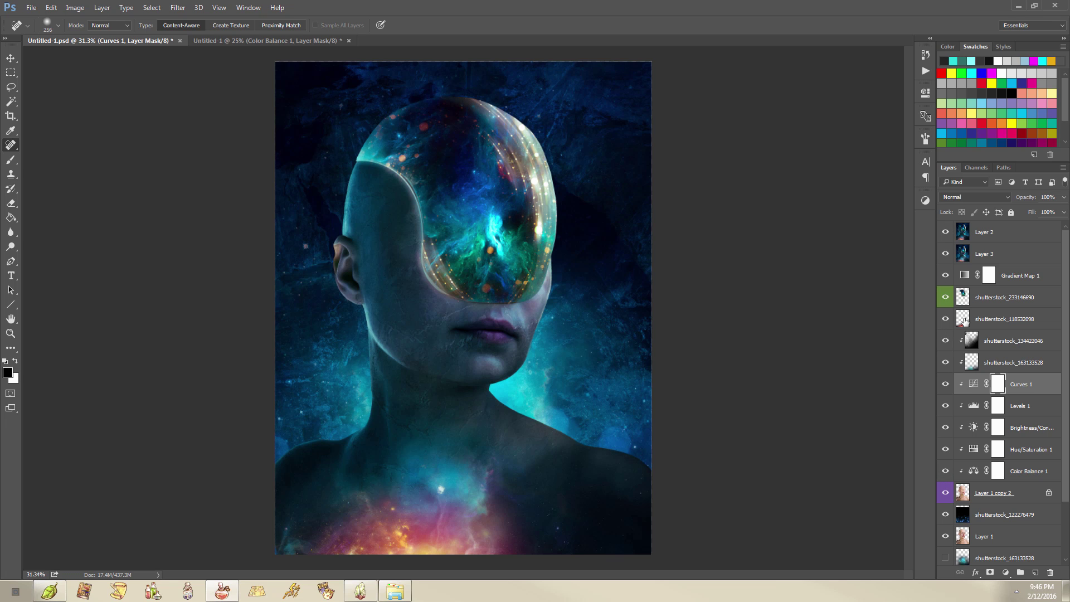
click(997, 223)
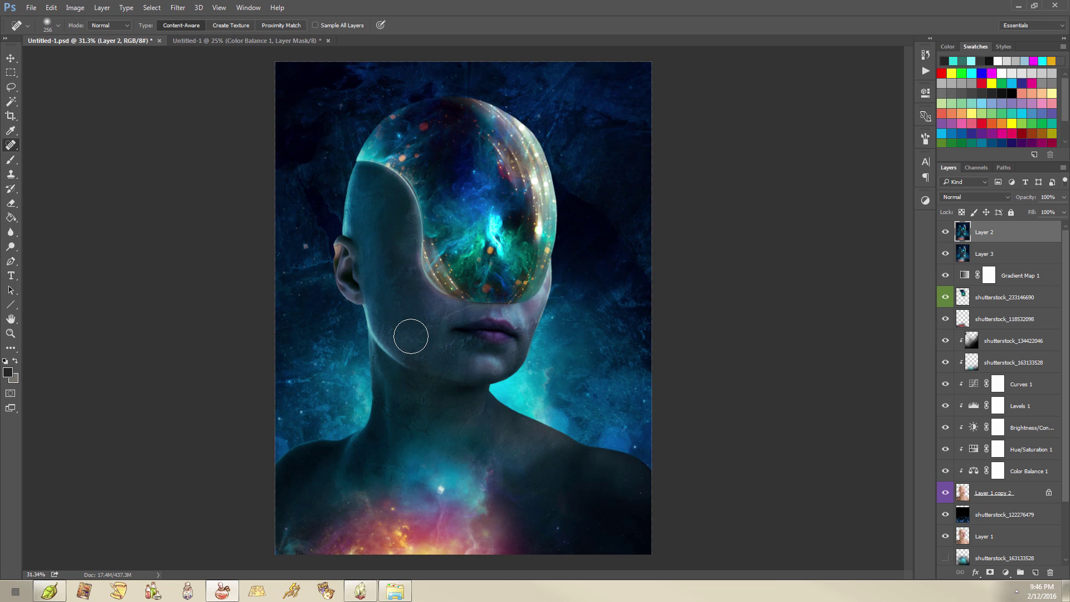
click(273, 39)
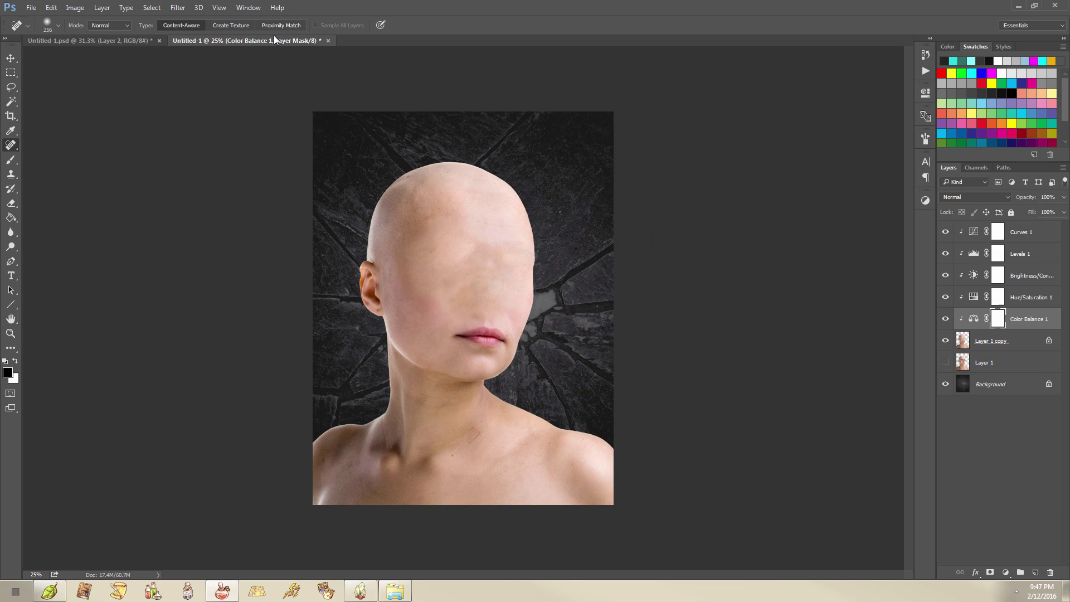
- Set the Color Balance 1 midtones to -54 on Cyan–Red, about +5 on Magenta–Green and +36 on Yellow–Blue
double_click(974, 321)
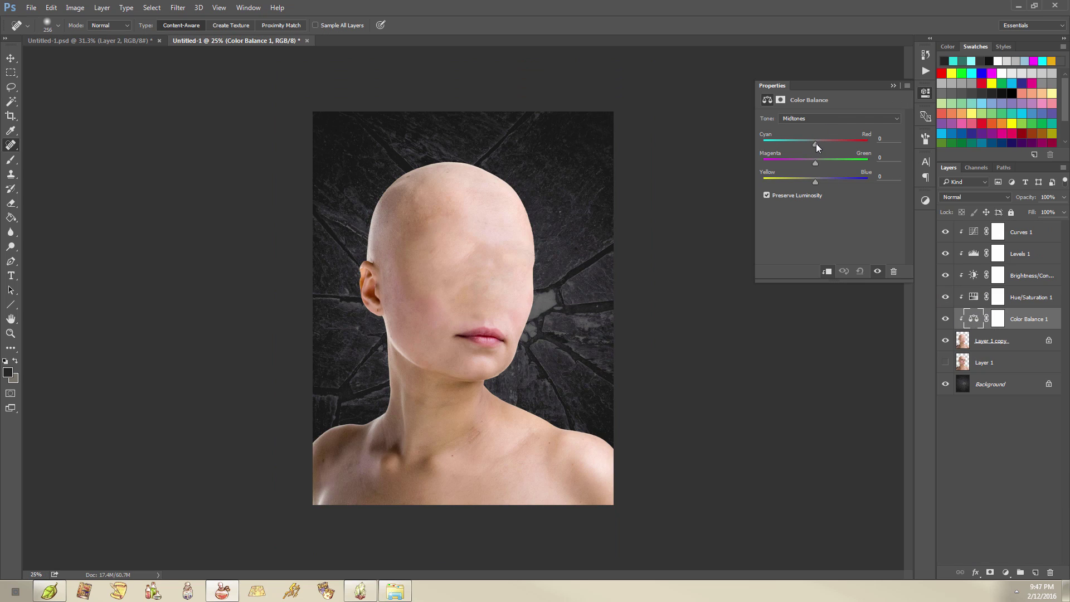
drag(804, 142, 802, 141)
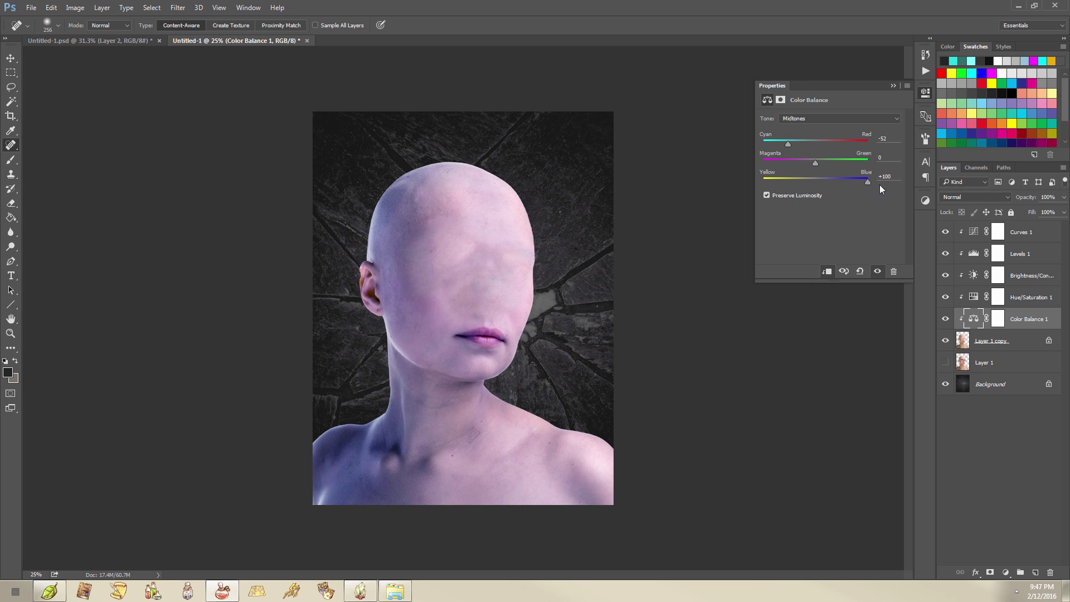
drag(880, 185, 840, 190)
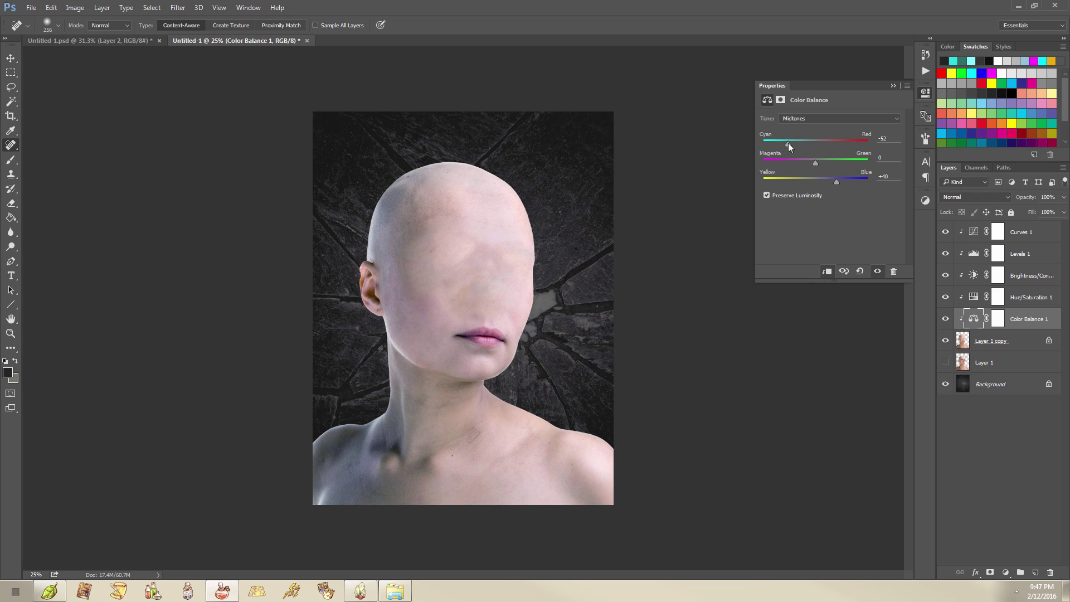
drag(763, 144, 801, 144)
drag(835, 181, 831, 181)
drag(801, 143, 788, 144)
click(822, 123)
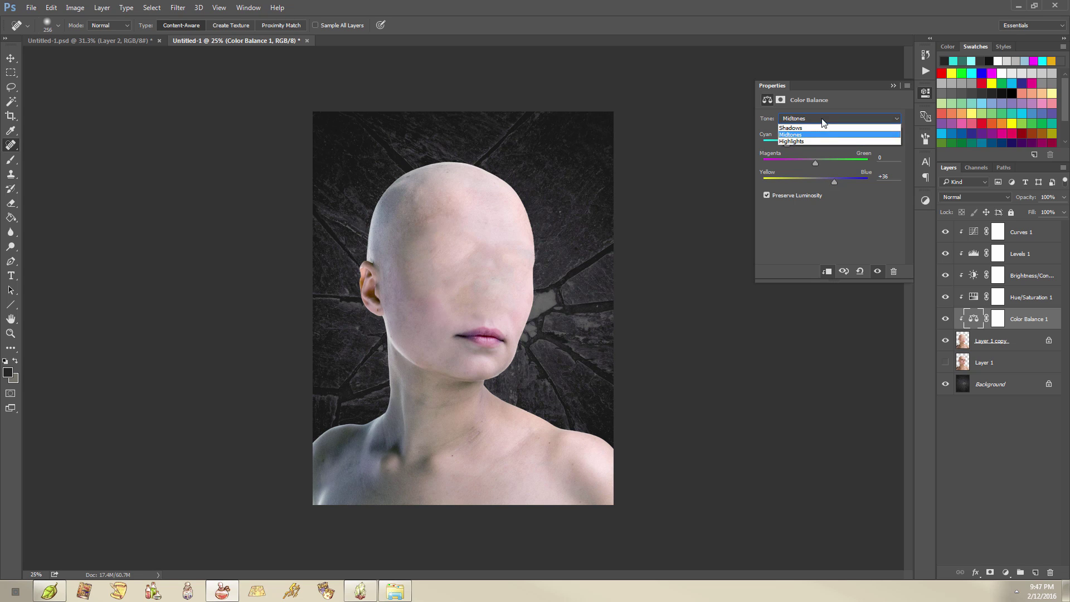
click(819, 134)
drag(818, 162, 819, 164)
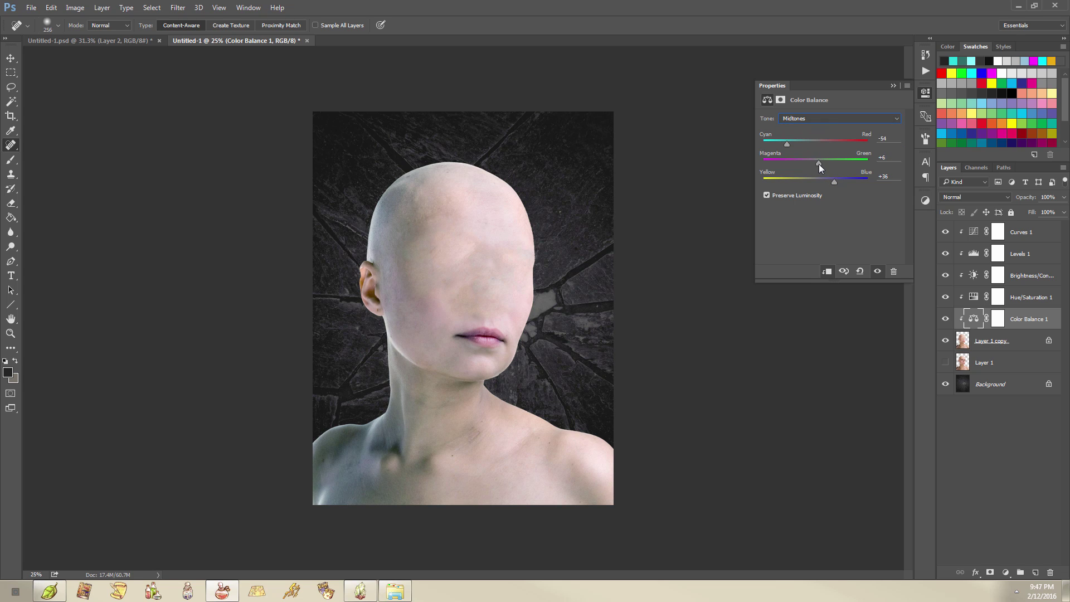
- Set the Color Balance 1 shadows to +28 on Yellow–Blue and shift them moderately toward cyan
click(812, 117)
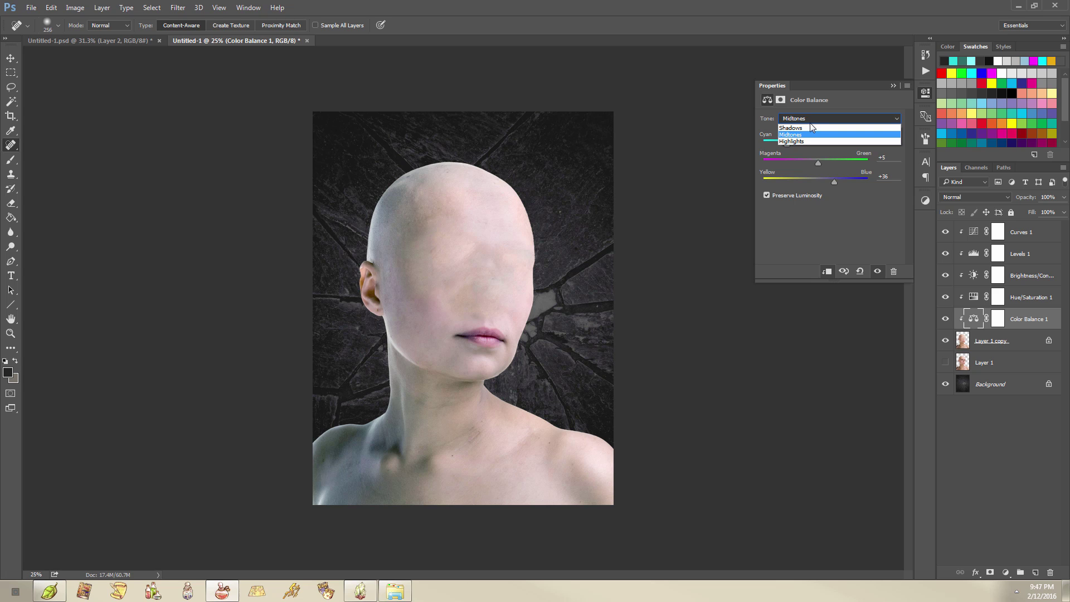
click(811, 126)
drag(821, 182, 829, 184)
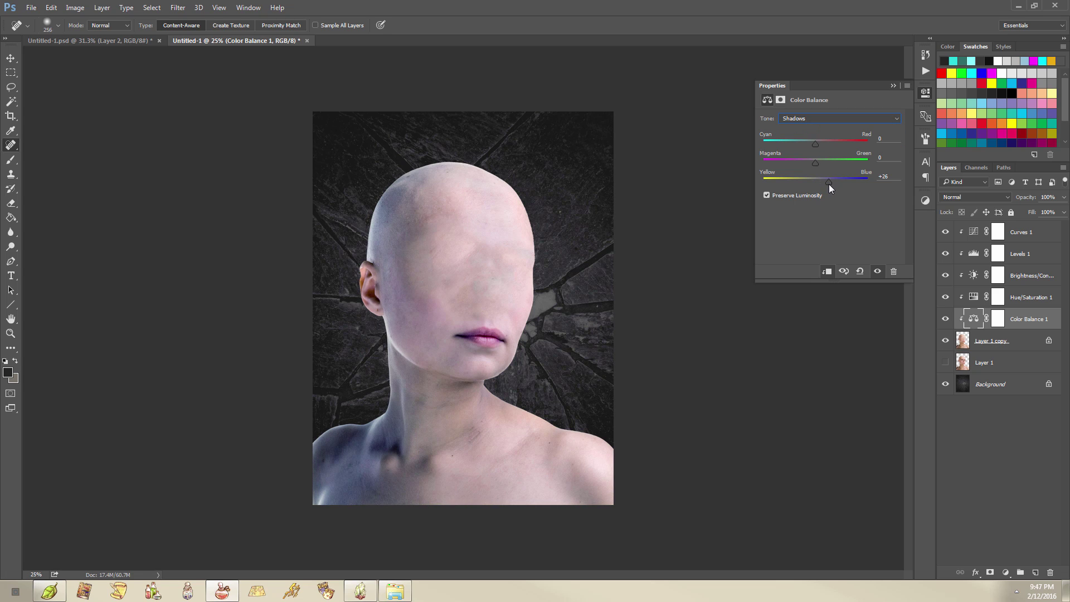
drag(815, 145, 804, 144)
- Set the Color Balance 1 highlights to -20 on Cyan–Red and +14 on Yellow–Blue
click(826, 118)
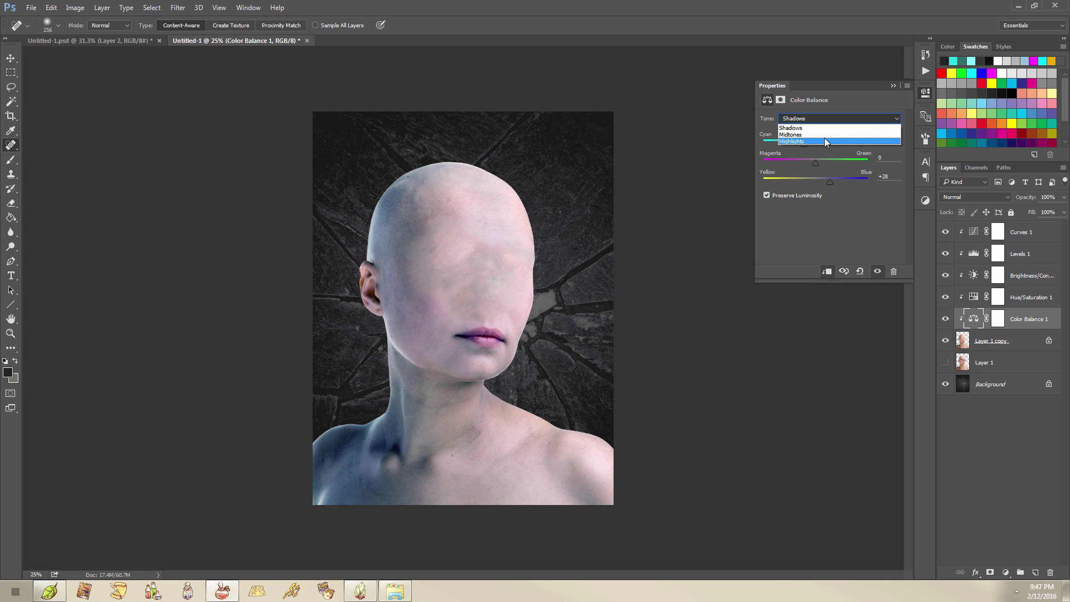
click(824, 141)
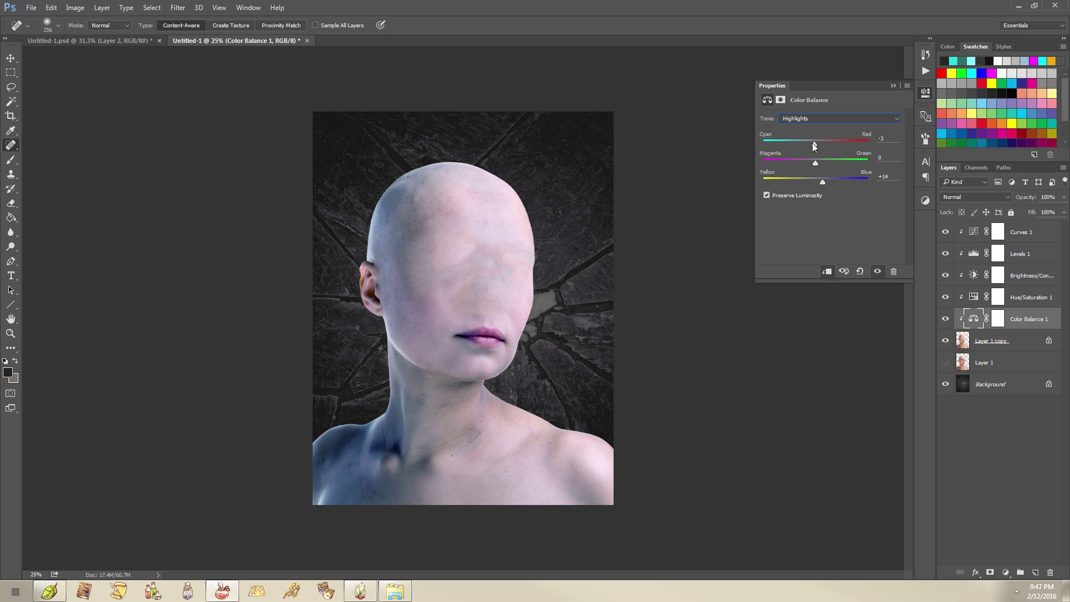
drag(814, 146, 807, 146)
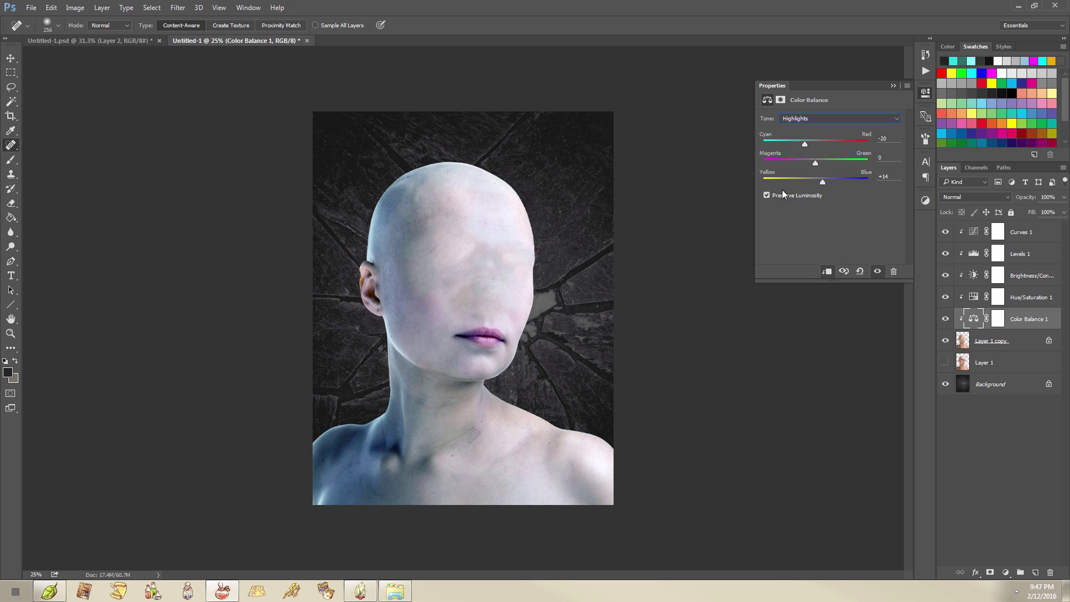
- Lower the saturation in Hue/Saturation 1, and set Brightness/Contrast 1 to brightness -82 and contrast about 24
click(974, 299)
click(974, 299)
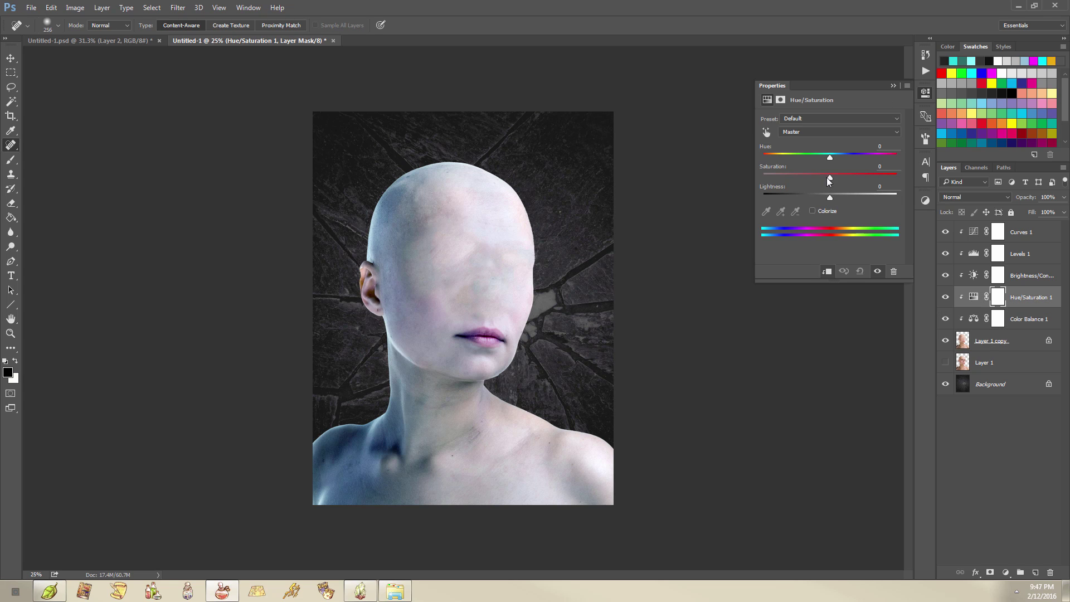
drag(812, 177, 810, 176)
click(973, 279)
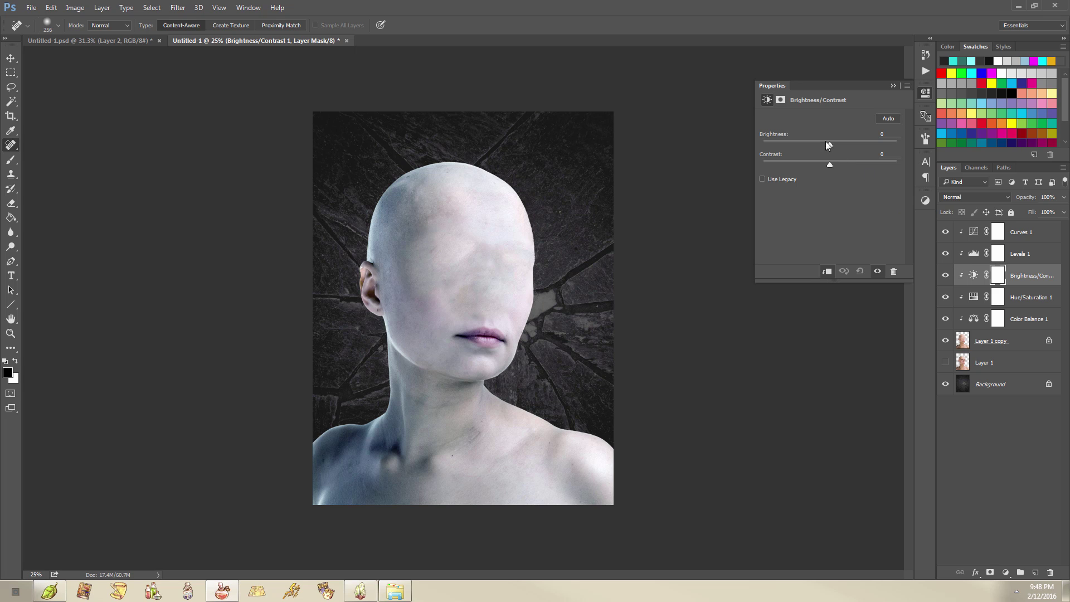
drag(827, 143, 797, 143)
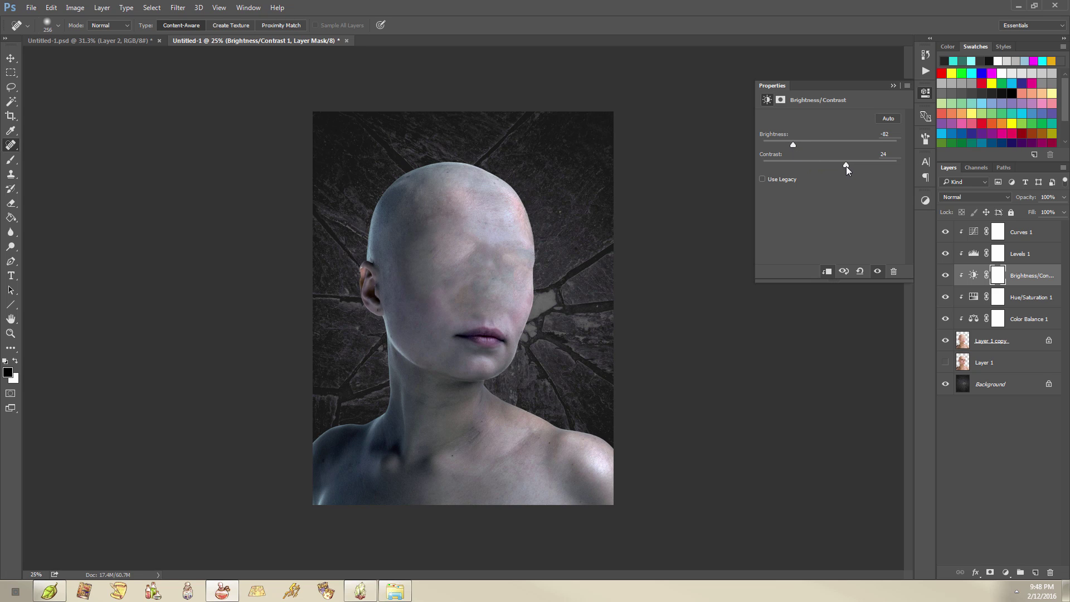
- Darken the portrait with Levels 1, using a white output level of 211 and a midtone value of about 0.92
click(974, 256)
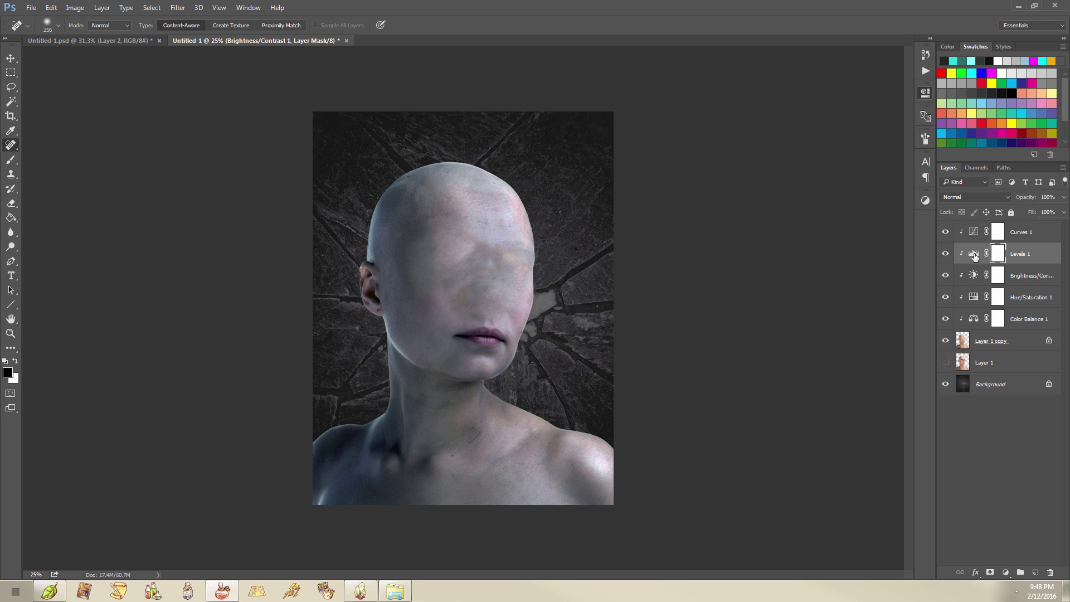
double_click(974, 256)
drag(899, 227, 883, 233)
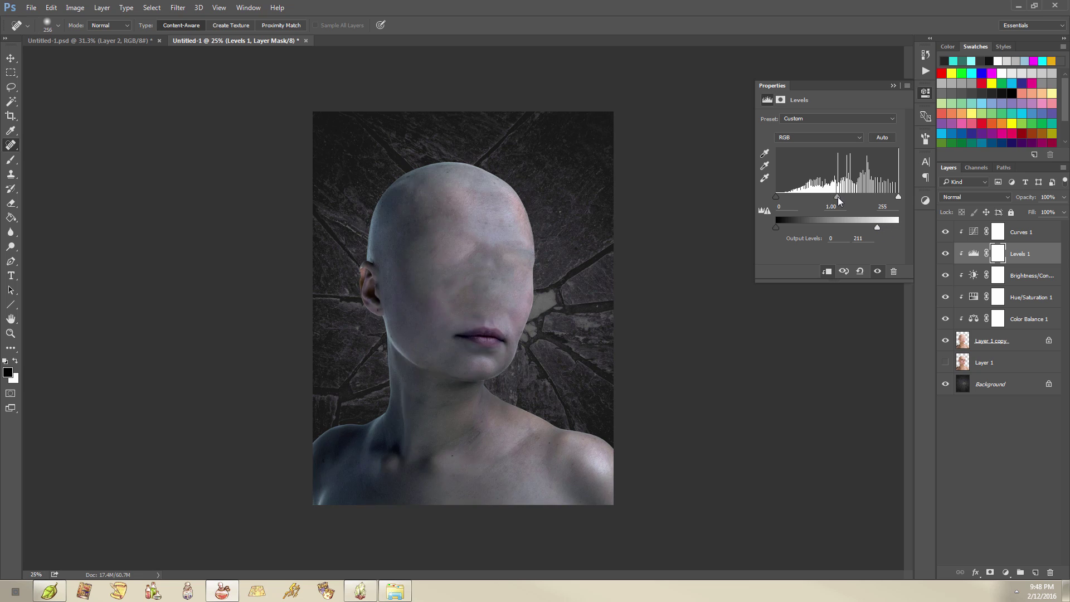
drag(838, 196, 840, 199)
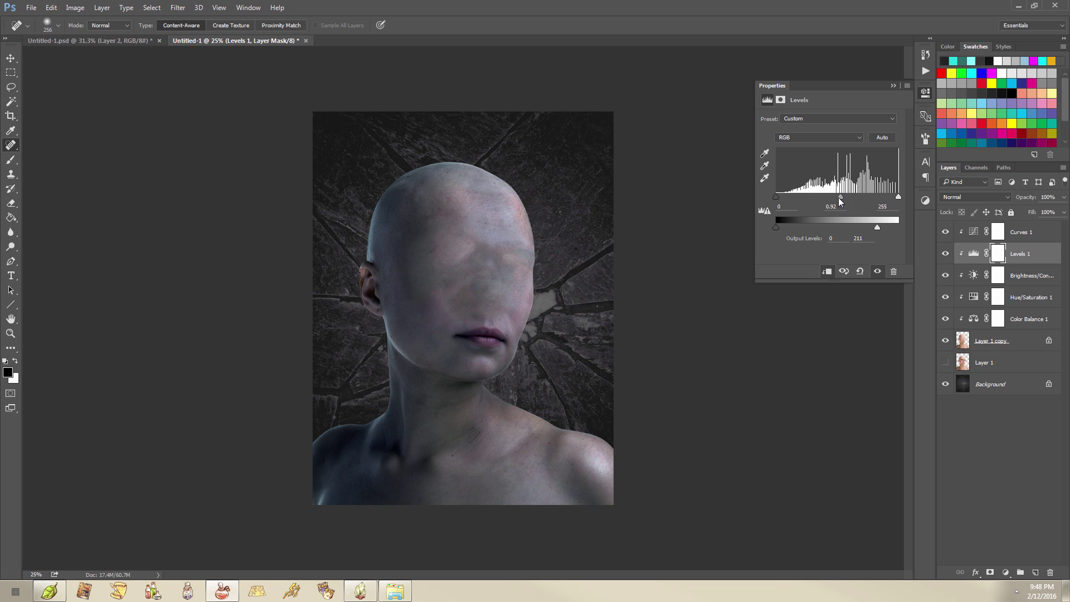
- Reshape the Curves 1 adjustment with one point in the highlights and one in the shadows, pulling the highlights slightly down
click(974, 233)
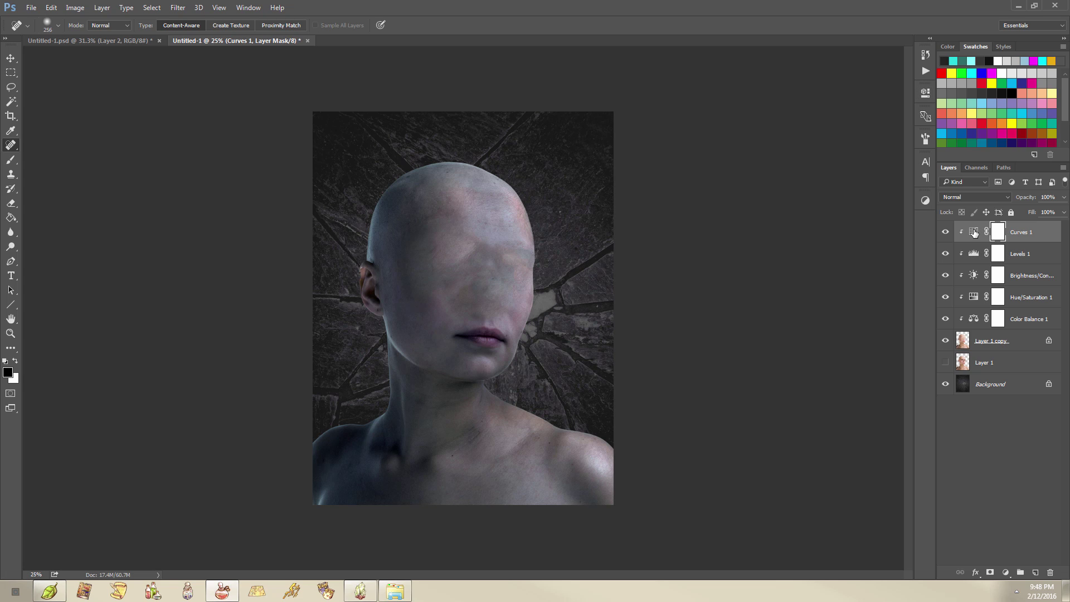
double_click(974, 232)
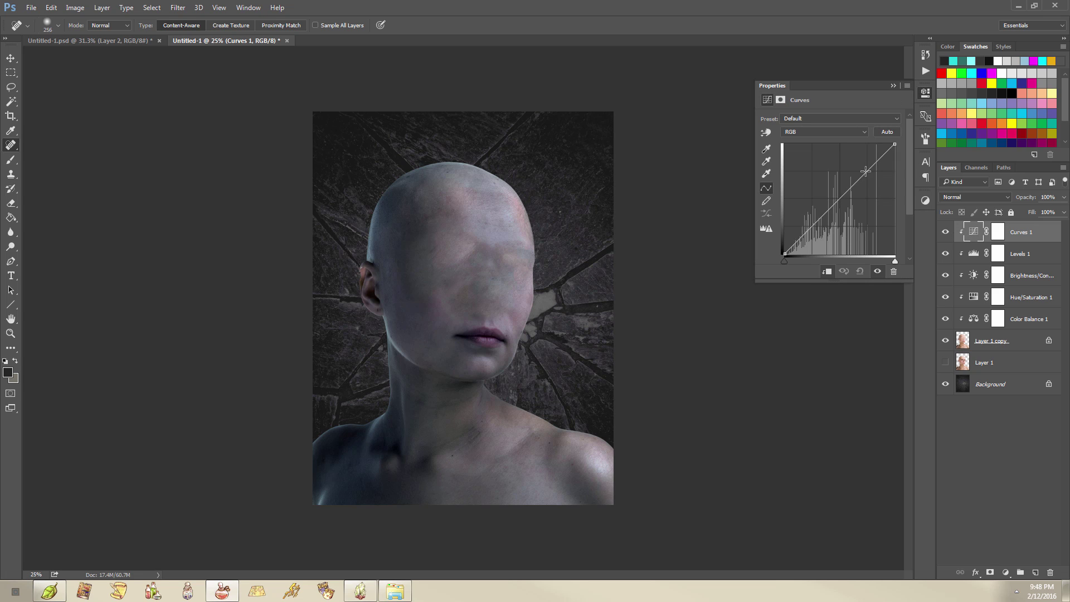
drag(866, 172, 867, 176)
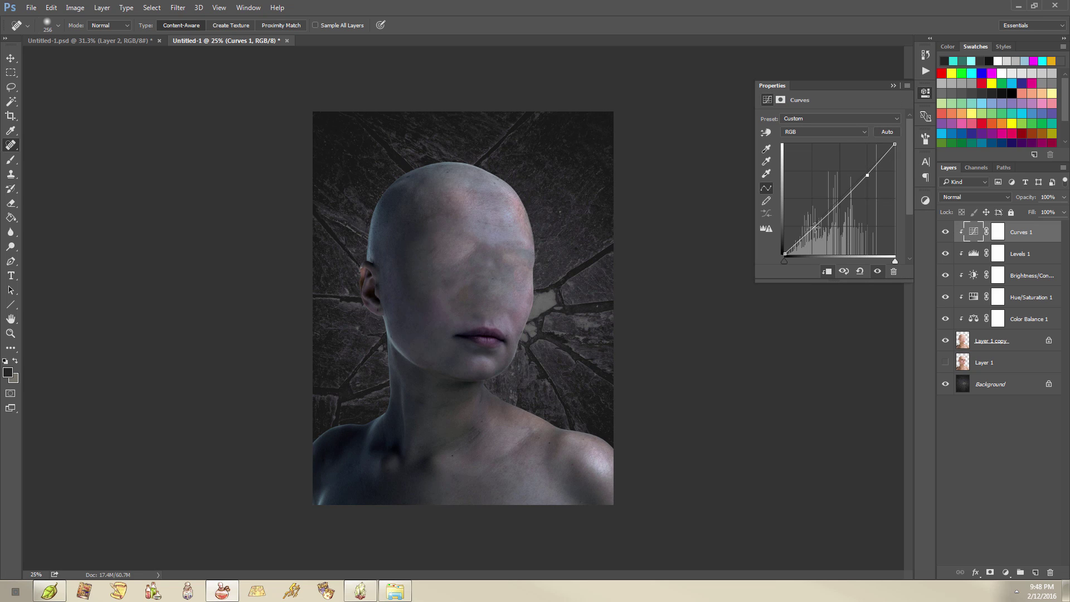
click(811, 231)
drag(808, 228, 810, 229)
drag(867, 175, 863, 175)
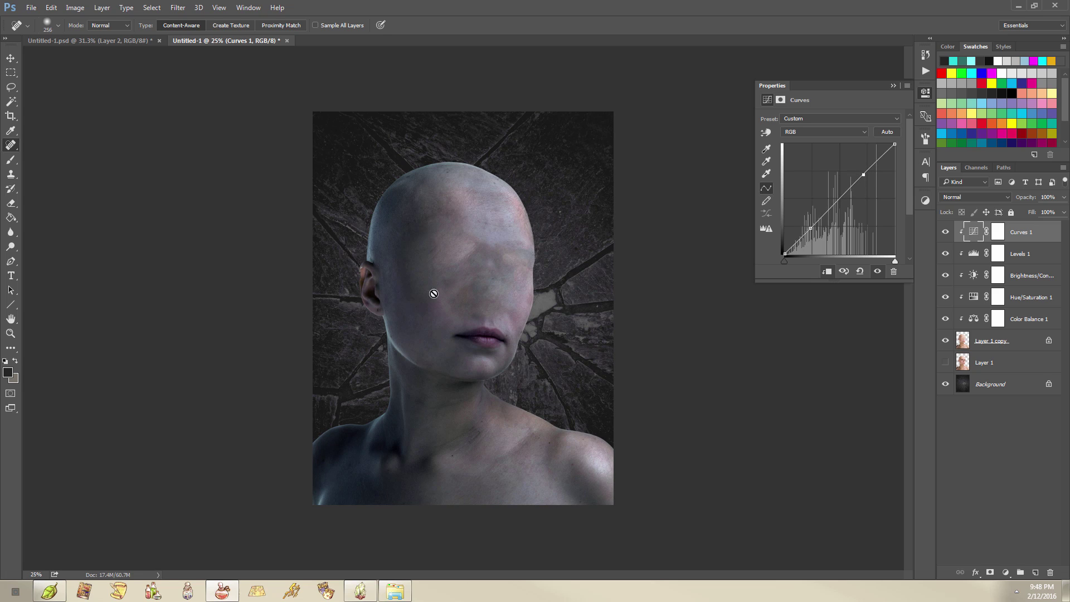
click(810, 223)
- Using Untitled-1.psd as reference, set the new document's Color Balance 1 midtones to +57 on Yellow–Blue and shift them further toward cyan
key(ctrl+Tab)
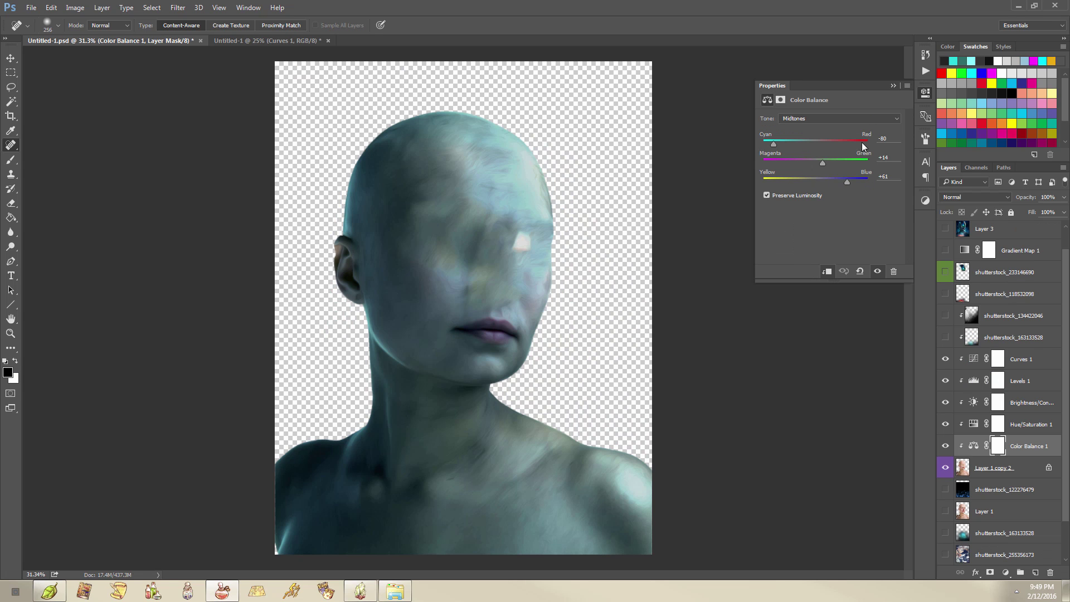
click(893, 86)
click(268, 41)
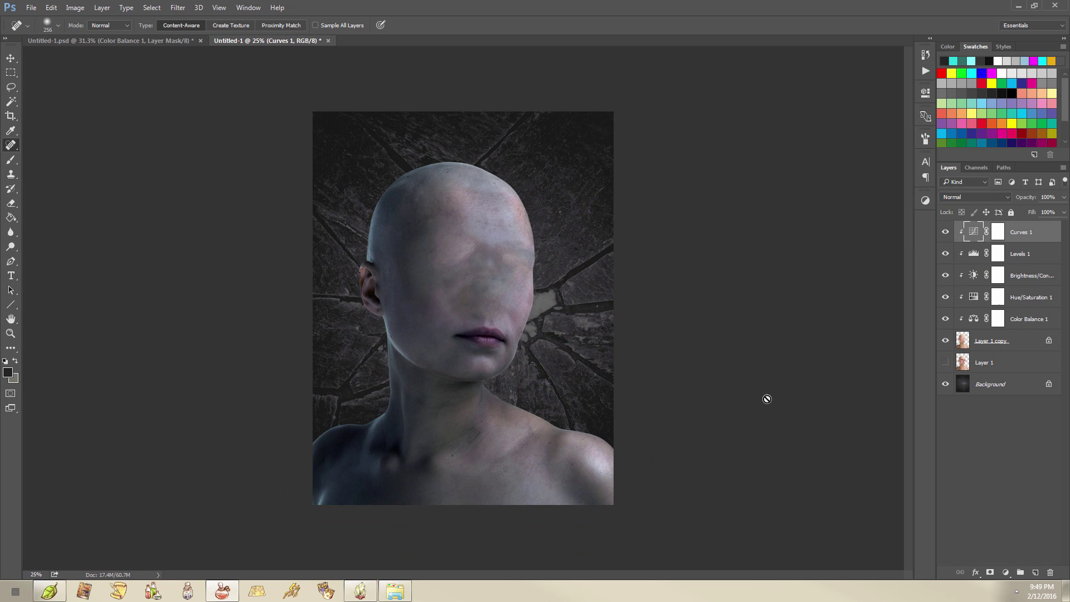
double_click(976, 320)
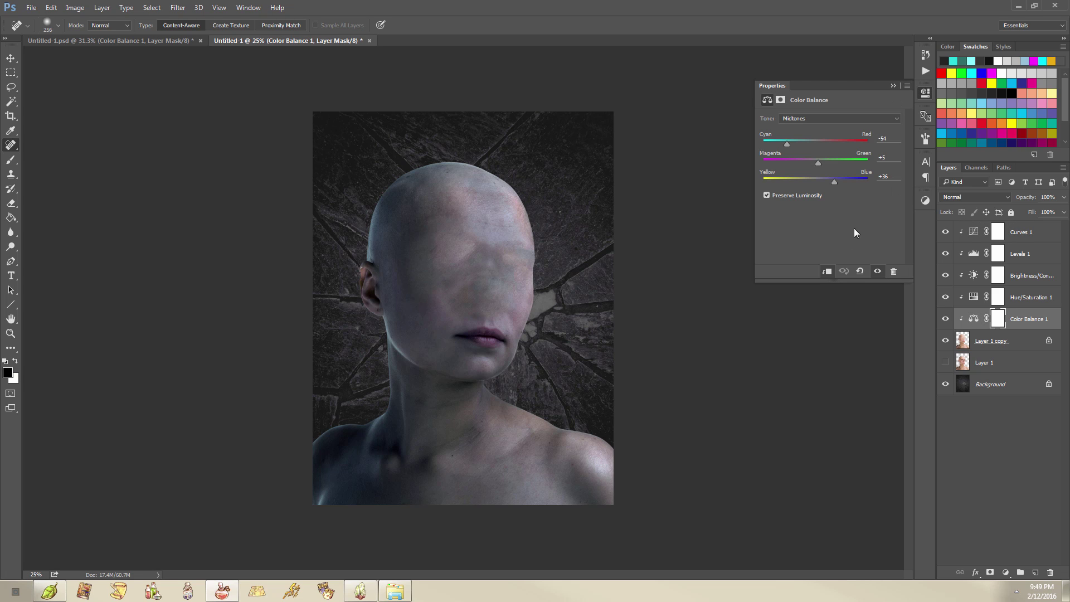
drag(844, 182, 851, 182)
drag(788, 148, 776, 148)
- Set the Color Balance 1 shadows to -64 on Cyan–Red and +34 on Yellow–Blue, and the highlights to -34 on Cyan–Red
click(820, 118)
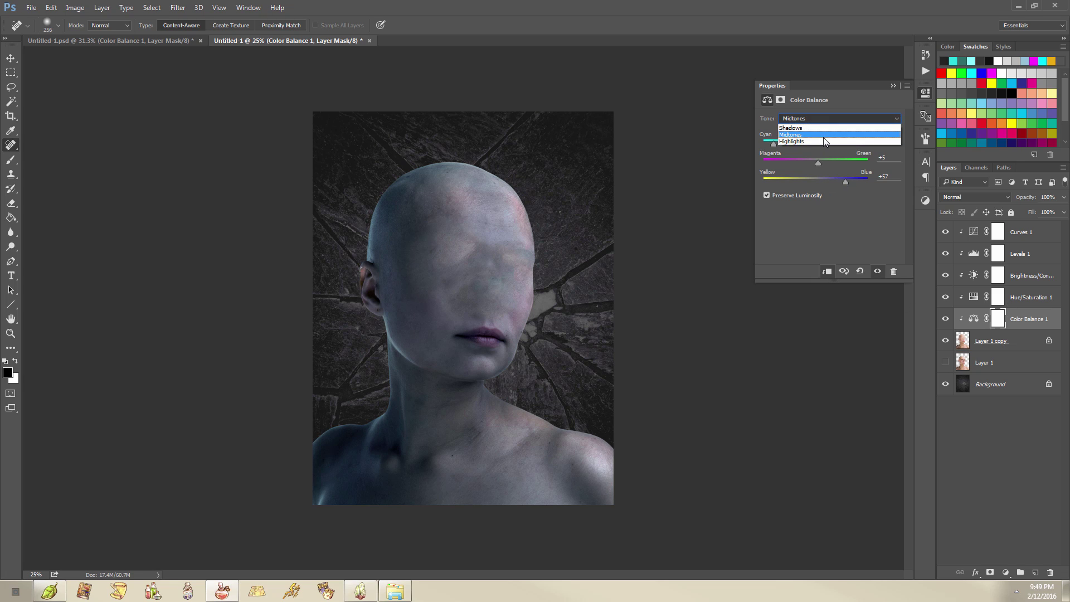
click(824, 129)
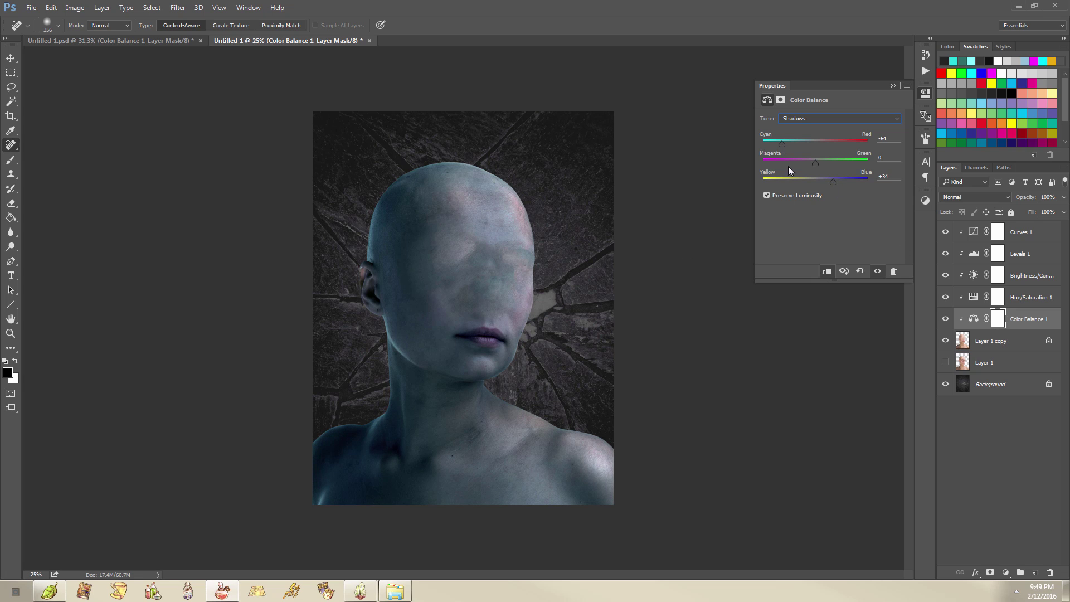
click(825, 119)
click(821, 139)
drag(805, 145, 798, 145)
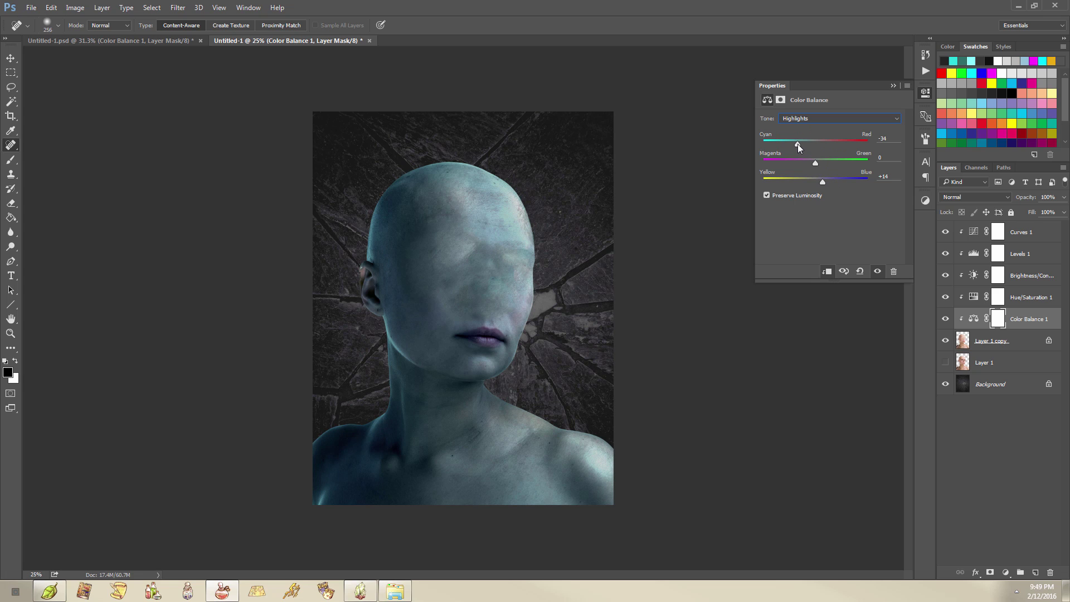
click(894, 87)
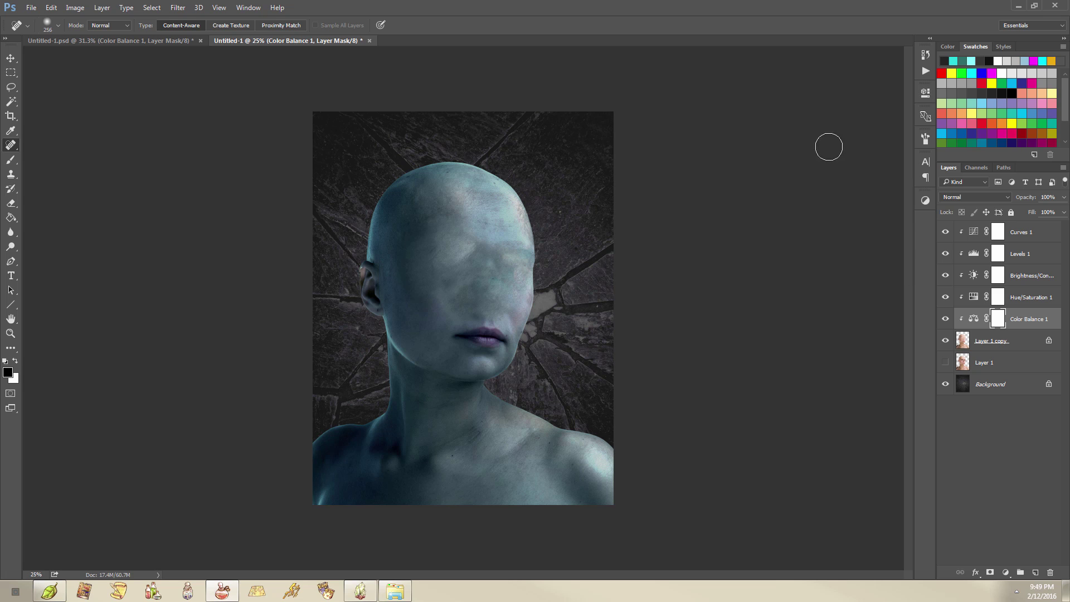
- In Untitled-1.psd, show the Background layer and toggle shutterstock_91085006 on and off to examine how the starfield affects the backdrop
click(150, 42)
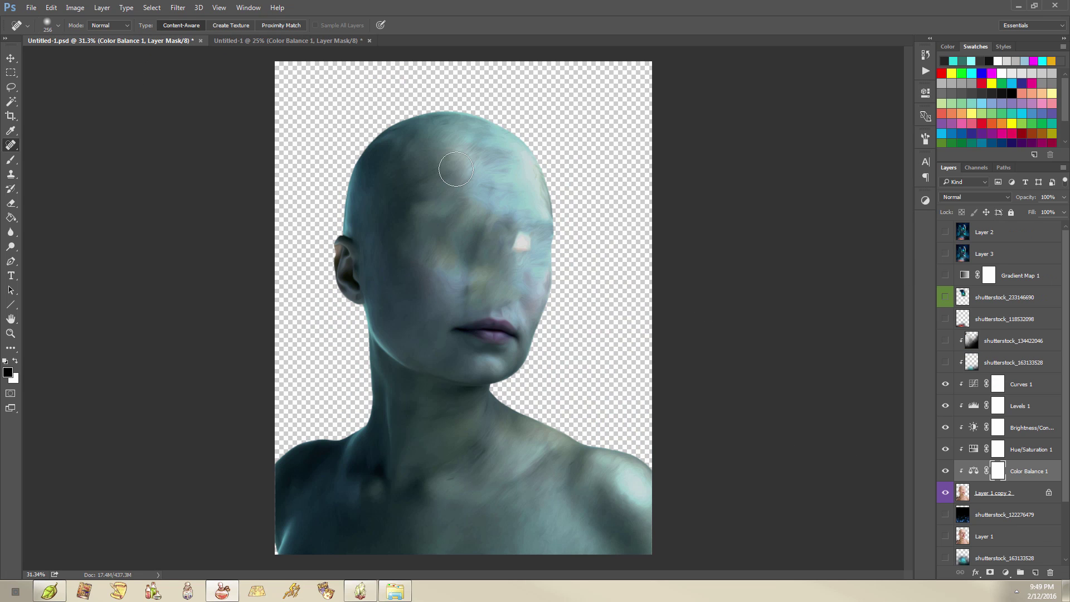
click(946, 515)
click(946, 519)
scroll(954, 538, down, 3)
click(946, 533)
click(946, 553)
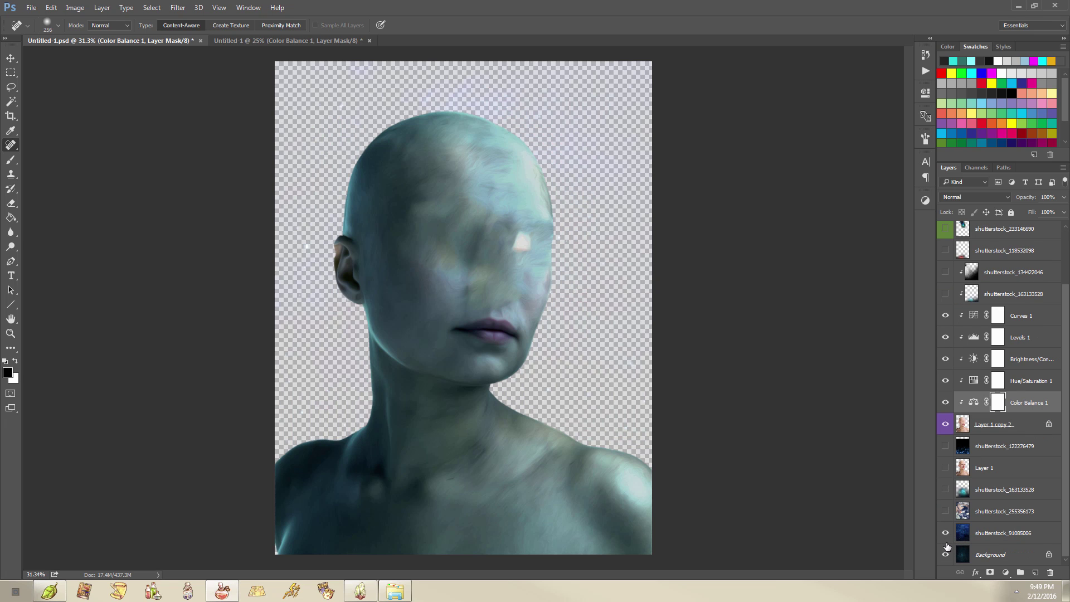
click(946, 533)
click(946, 533)
click(946, 534)
click(973, 534)
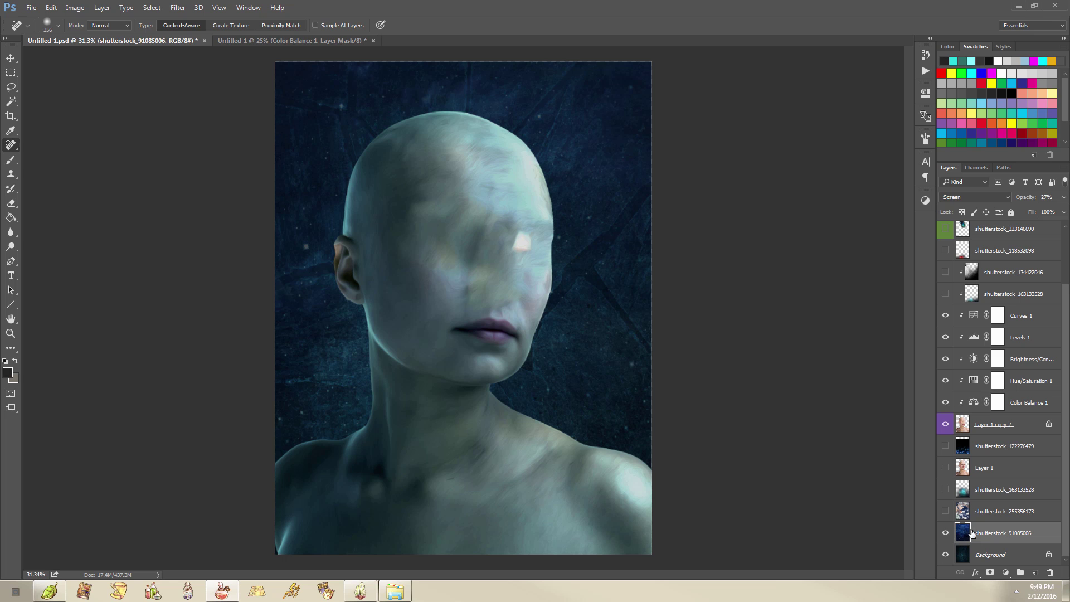
click(946, 533)
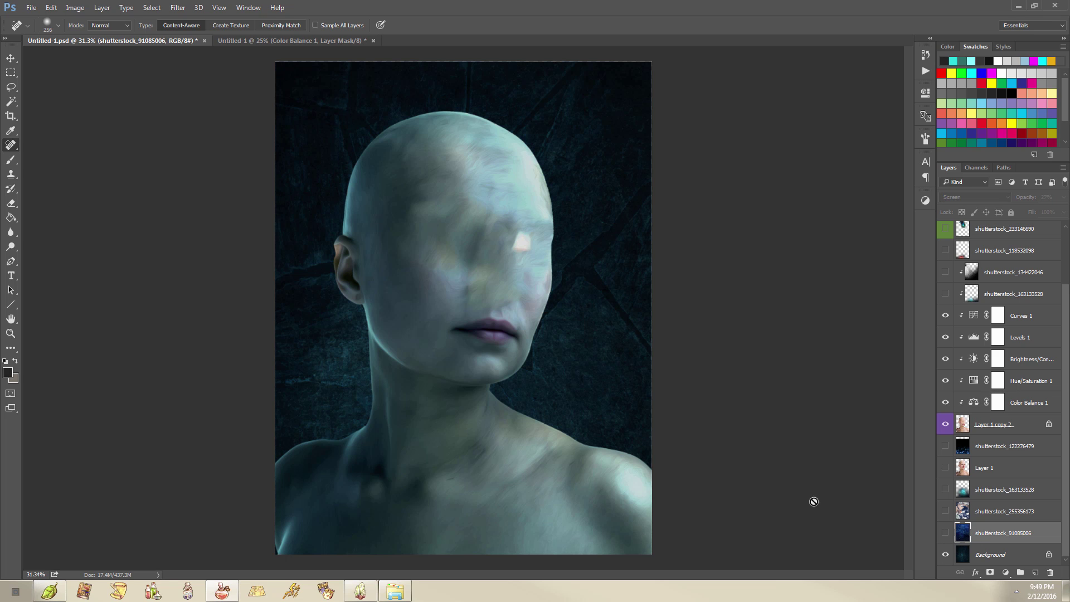
- Return to the new portrait document and open the Space folder of the SHUTTERSTOCK images in Windows Explorer
click(240, 42)
click(402, 593)
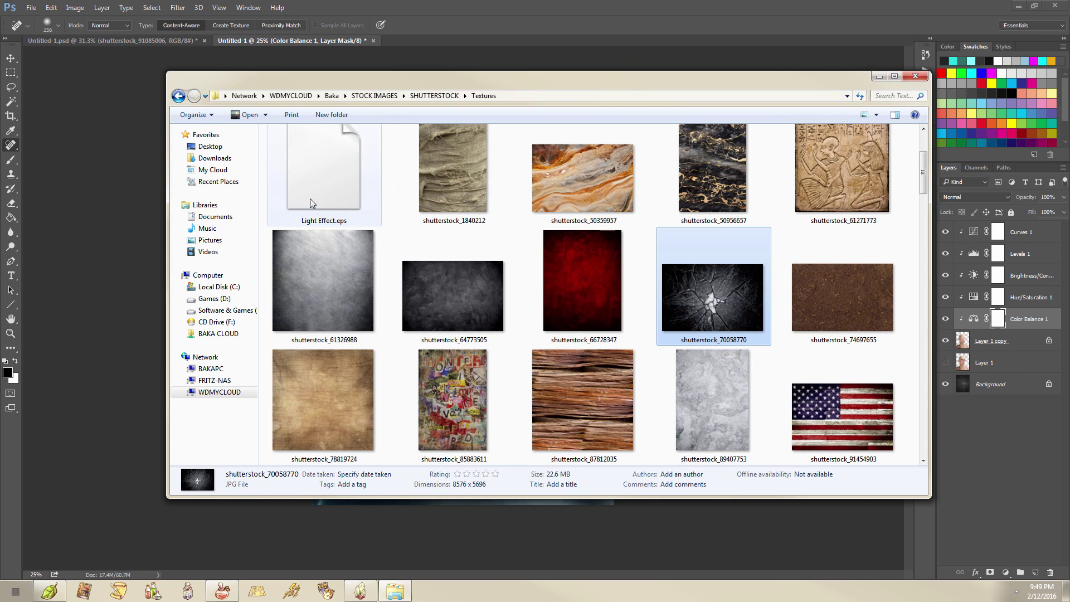
key(BackSpace)
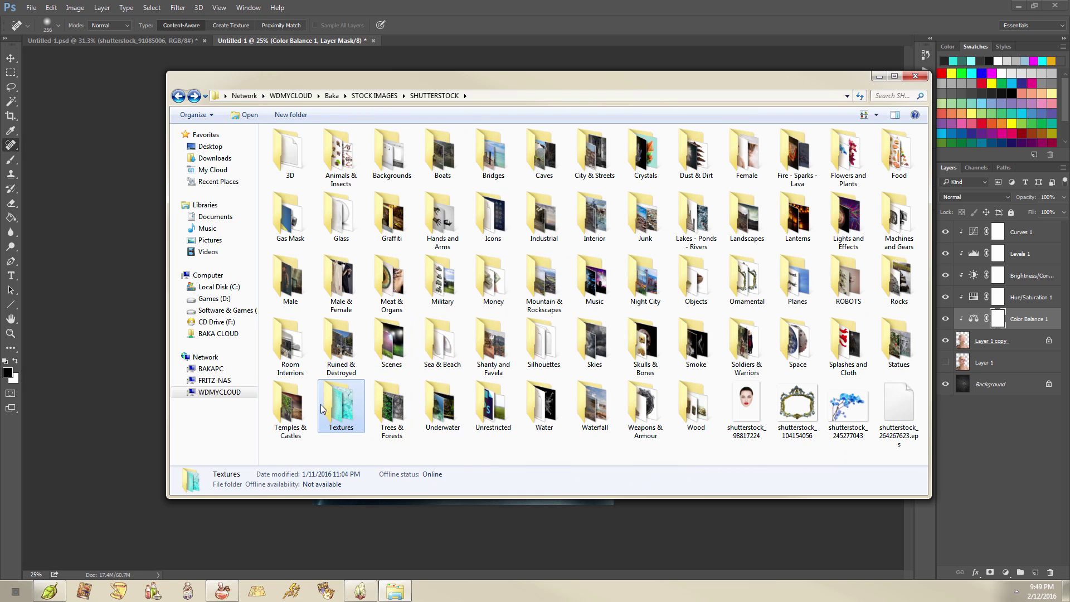
double_click(799, 362)
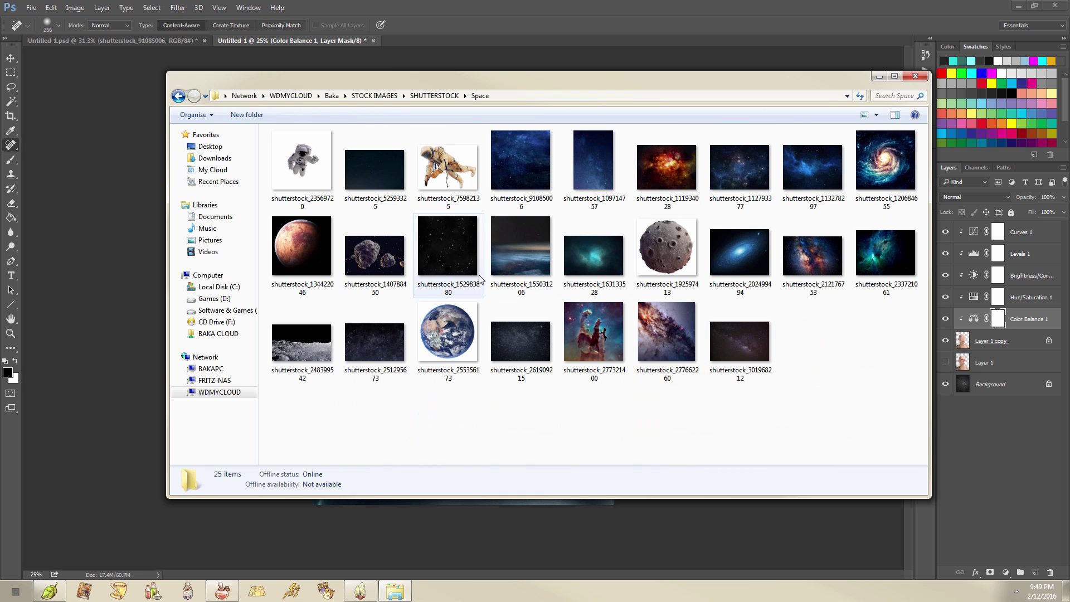
drag(513, 141, 458, 512)
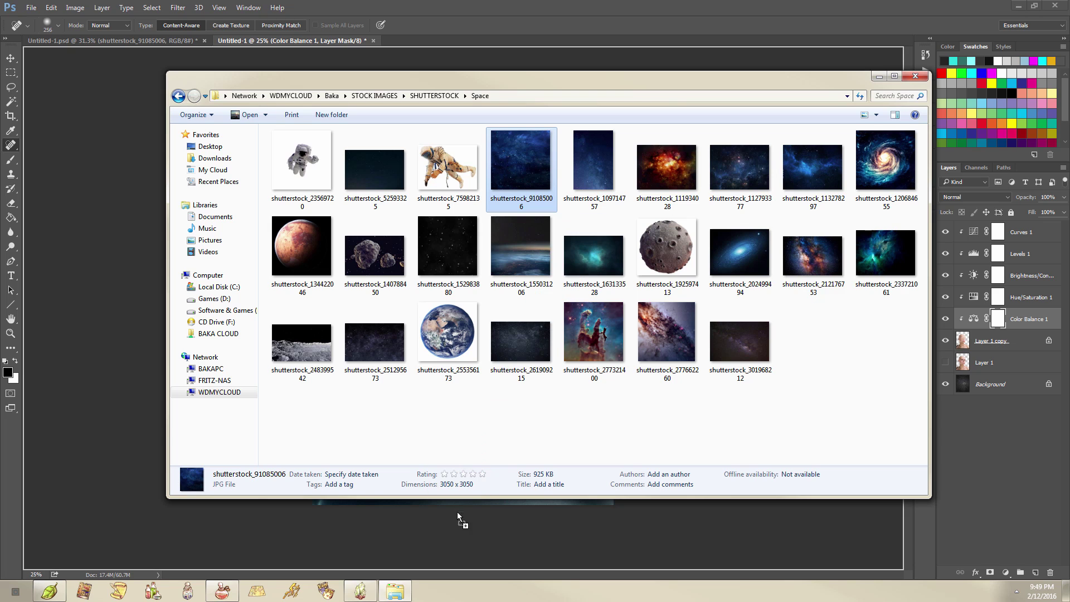
drag(533, 522, 543, 514)
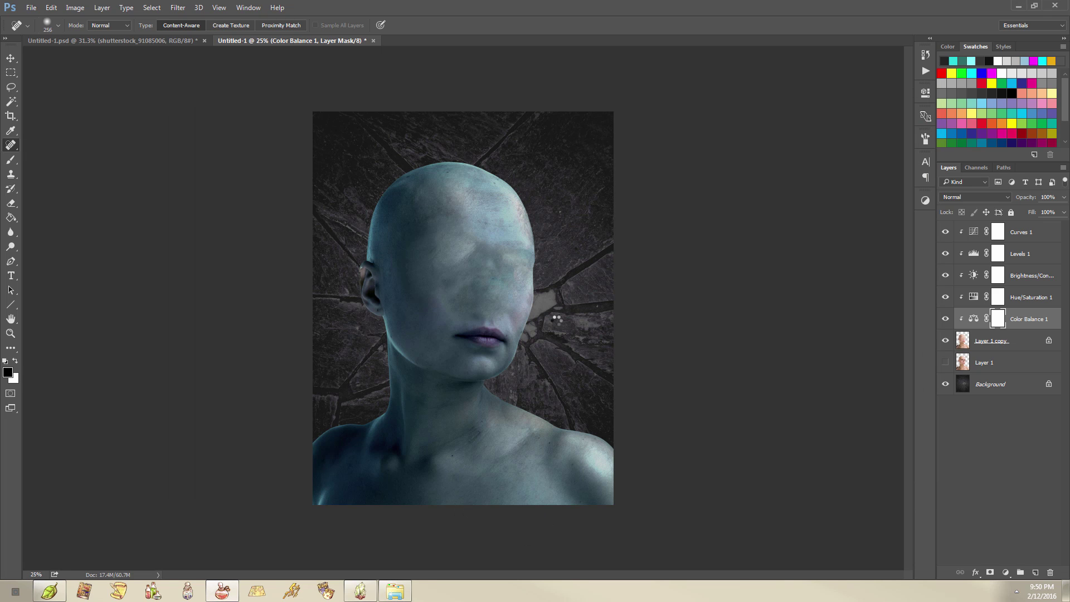
drag(446, 279, 355, 142)
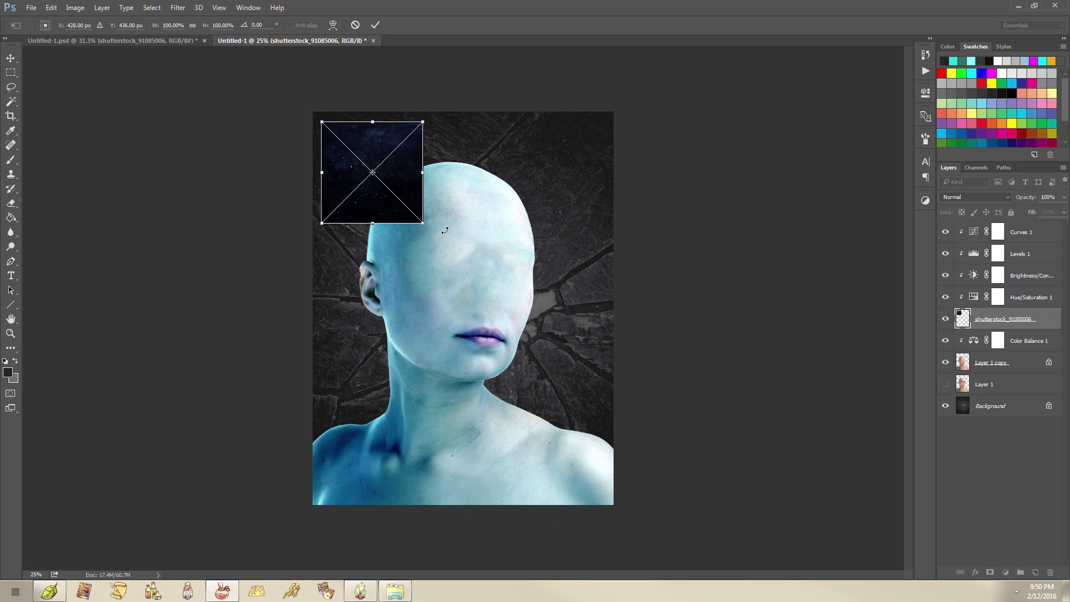
key(j)
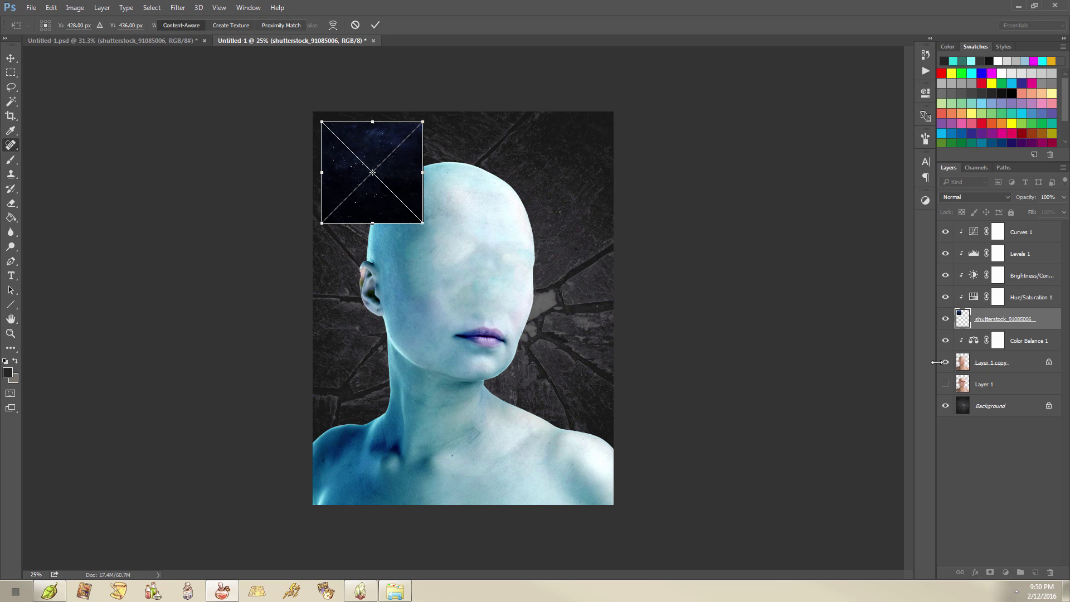
key(Escape)
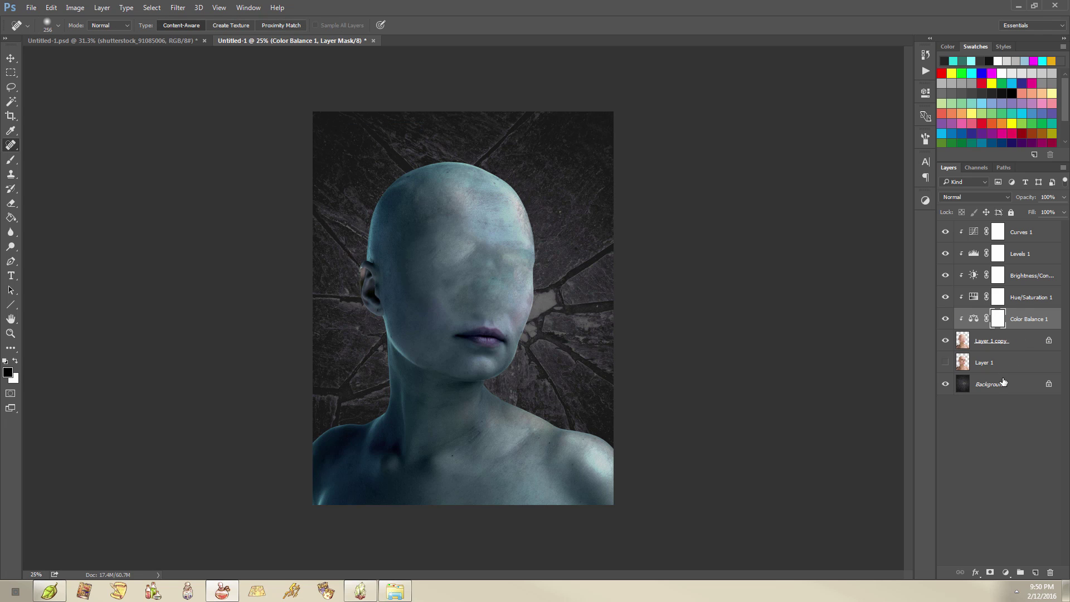
- Place shutterstock_91085006 from the Space folder directly above the Background layer, scaled to about 378% by 417% so it covers the whole canvas
click(1004, 386)
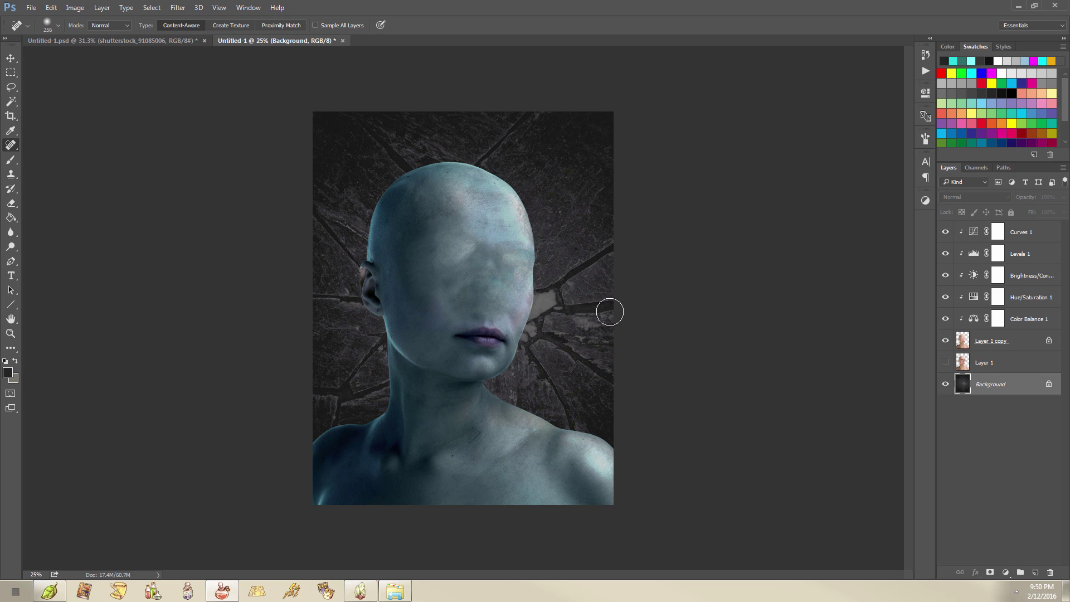
click(394, 593)
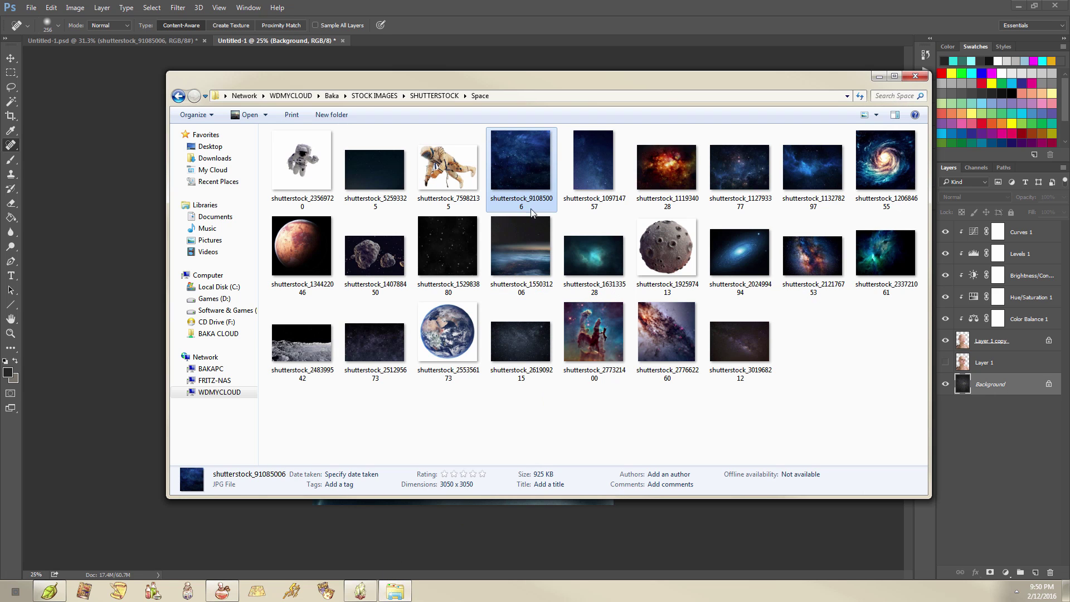
click(446, 527)
drag(643, 477, 993, 384)
drag(513, 359, 663, 521)
drag(411, 257, 278, 96)
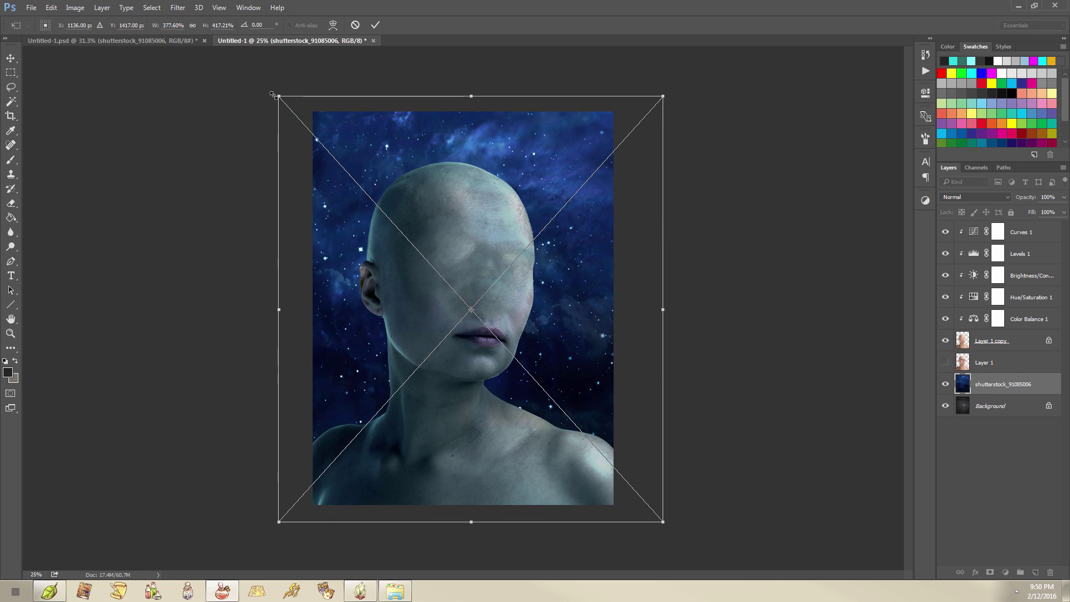
key(j)
- Blend the starfield layer into the cracked background with Overlay mode at 66% opacity
click(1004, 197)
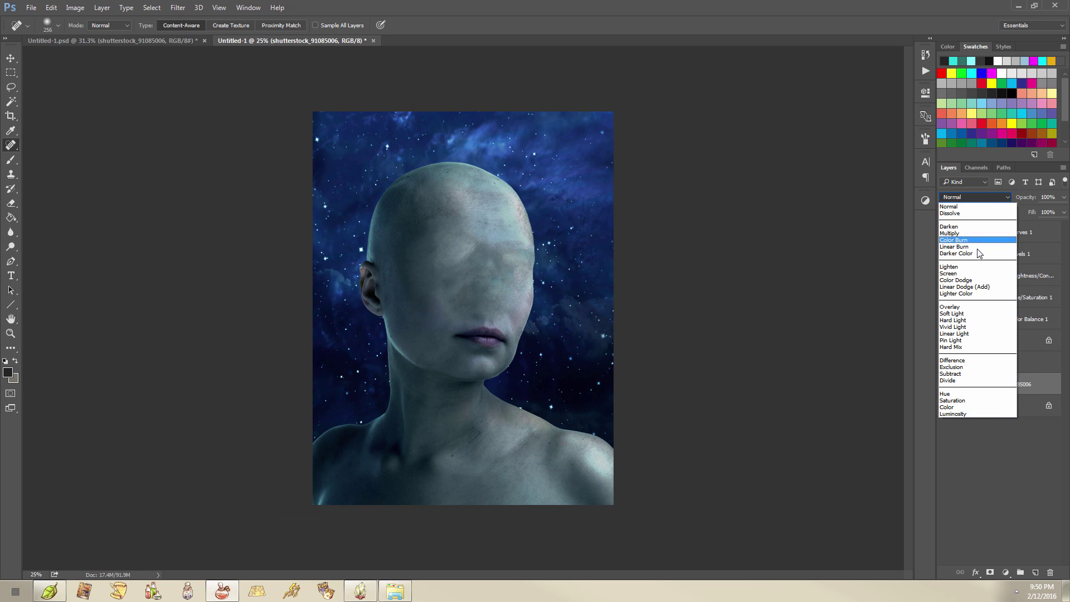
click(974, 311)
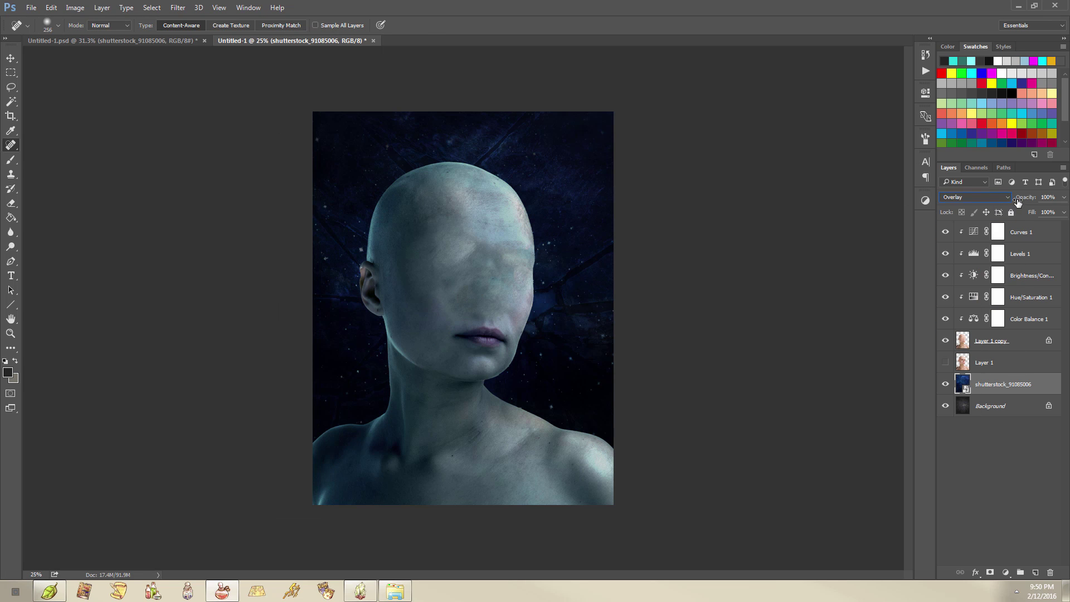
drag(1018, 202, 997, 199)
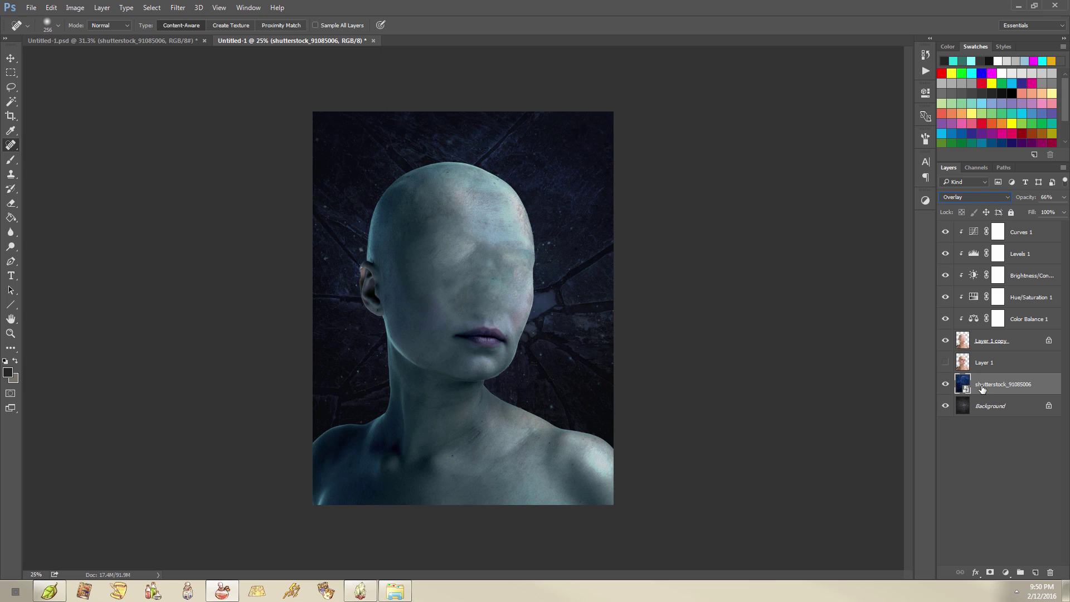
- Compare the new portrait's background and overall look with the reference composite in Untitled-1.psd
click(158, 40)
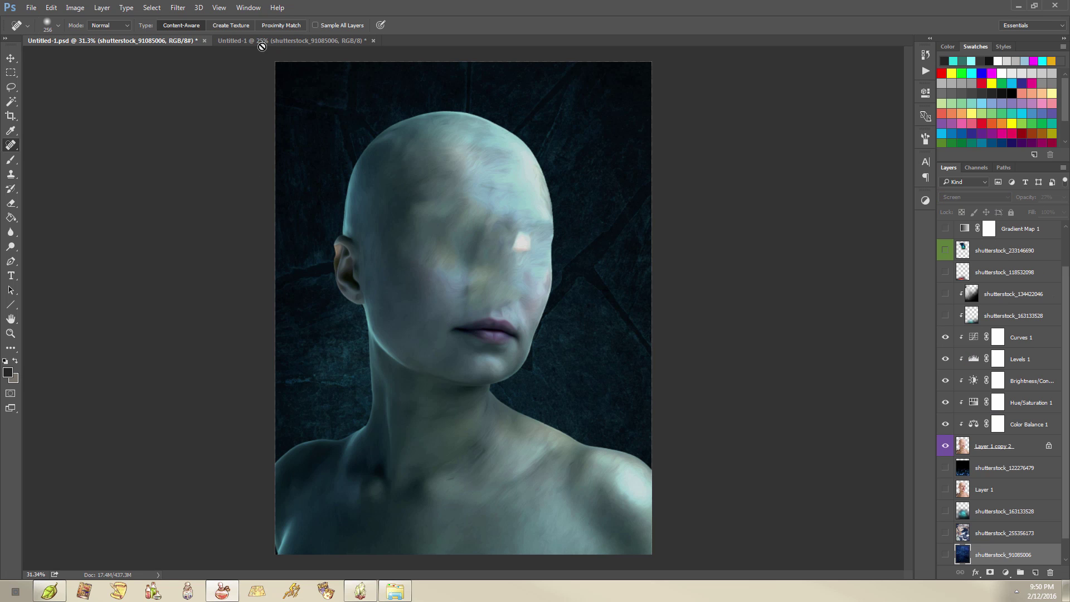
click(255, 43)
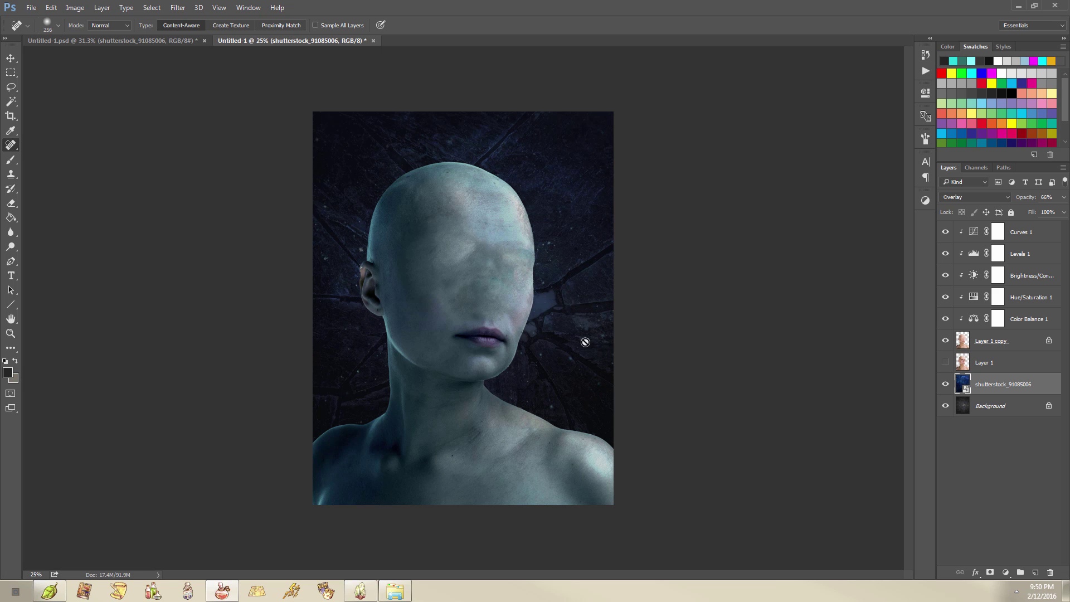
scroll(494, 333, down, 3)
scroll(496, 334, up, 4)
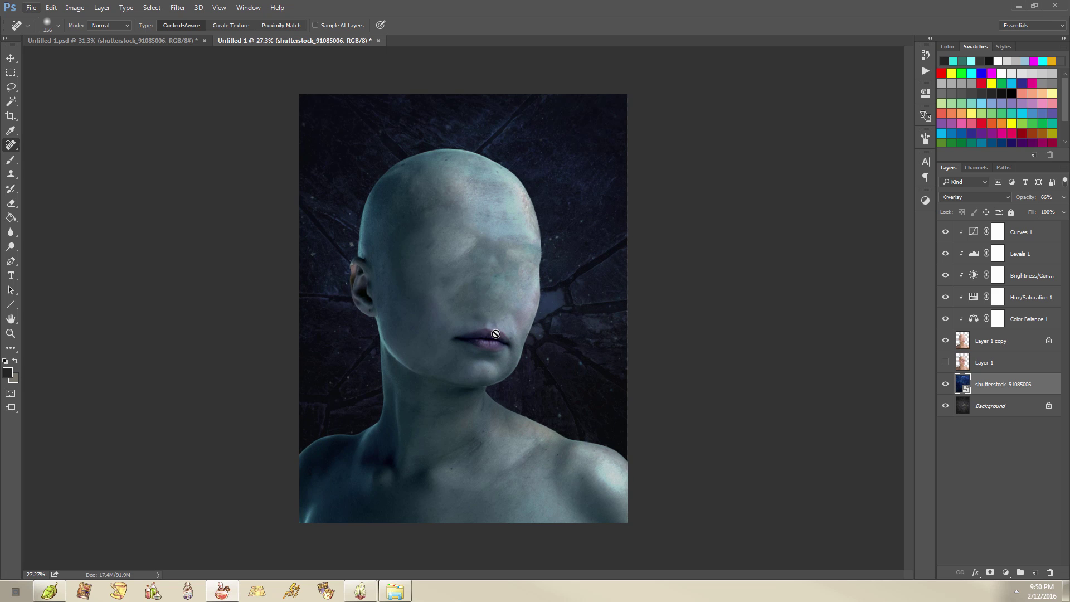
scroll(501, 333, down, 2)
scroll(508, 333, up, 2)
click(123, 42)
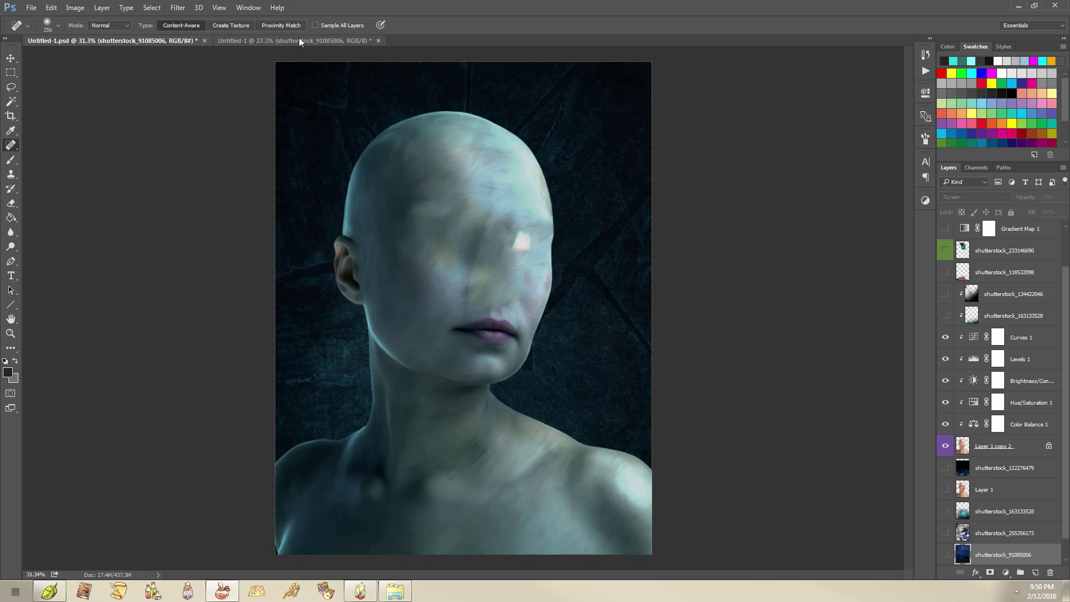
click(299, 39)
- In Untitled-1.psd, show the starfield layer shutterstock_91085006, toggle shutterstock_255356173 to examine its effect, and select that layer
click(169, 41)
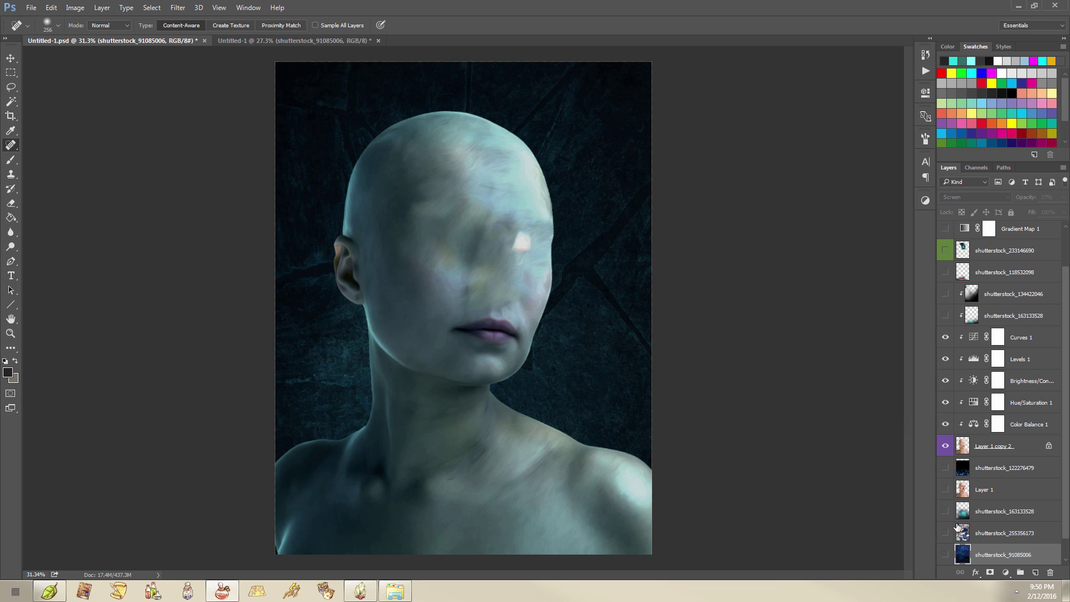
scroll(957, 527, down, 1)
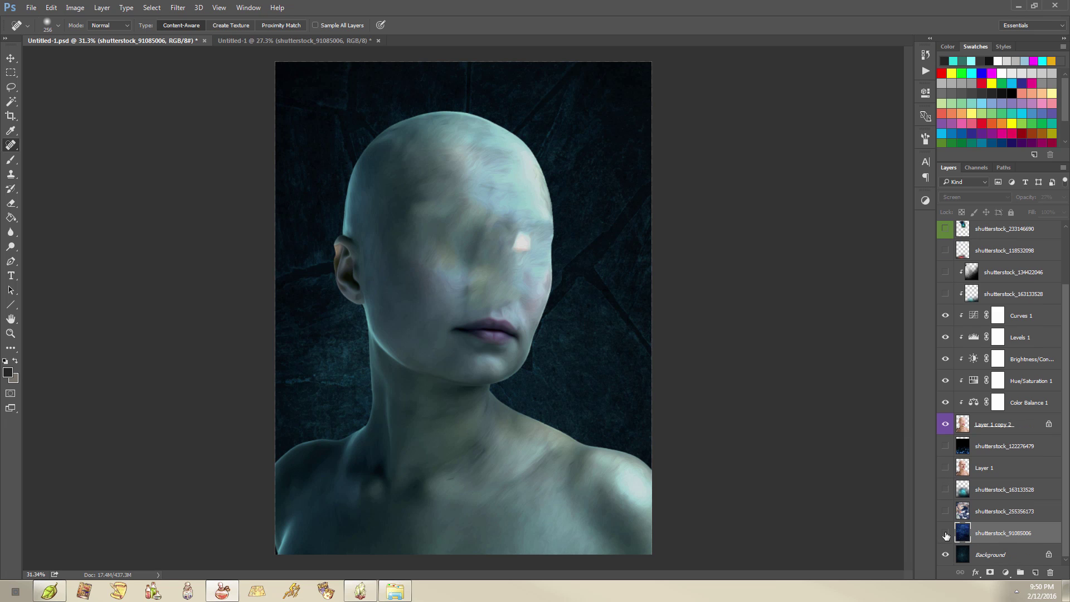
click(946, 535)
click(946, 512)
click(946, 511)
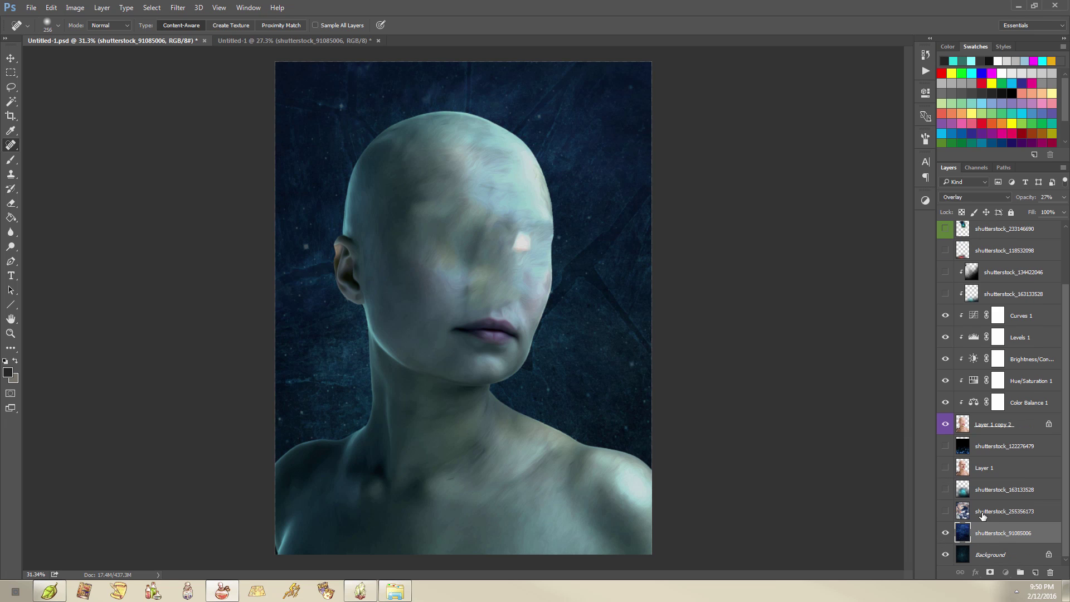
click(981, 511)
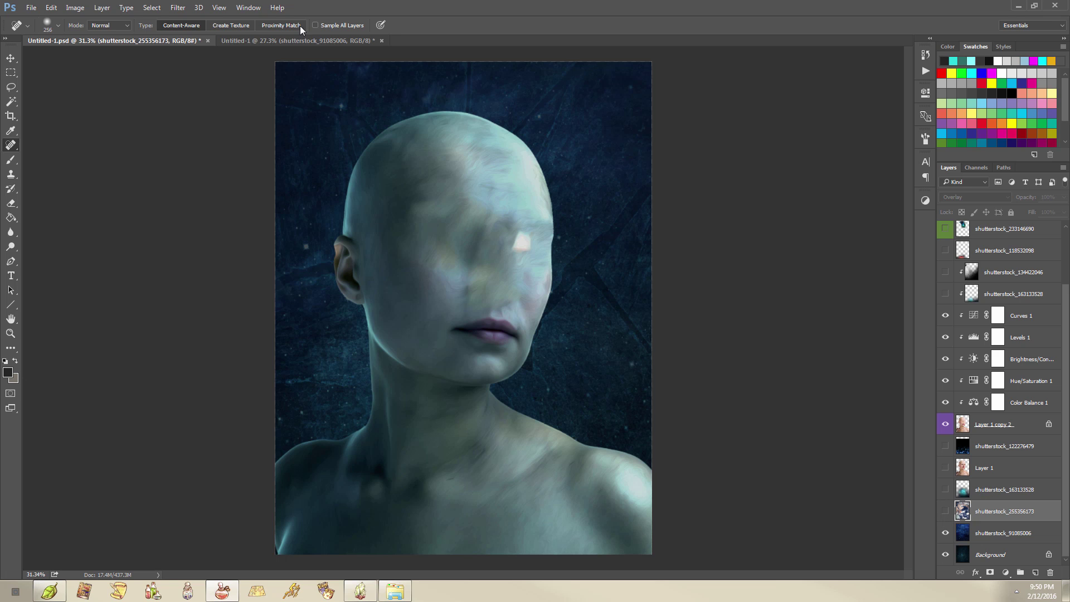
- Return to the new portrait document and preview the Earth image shutterstock_255356173.jpg from the Space folder in Windows Explorer
click(280, 42)
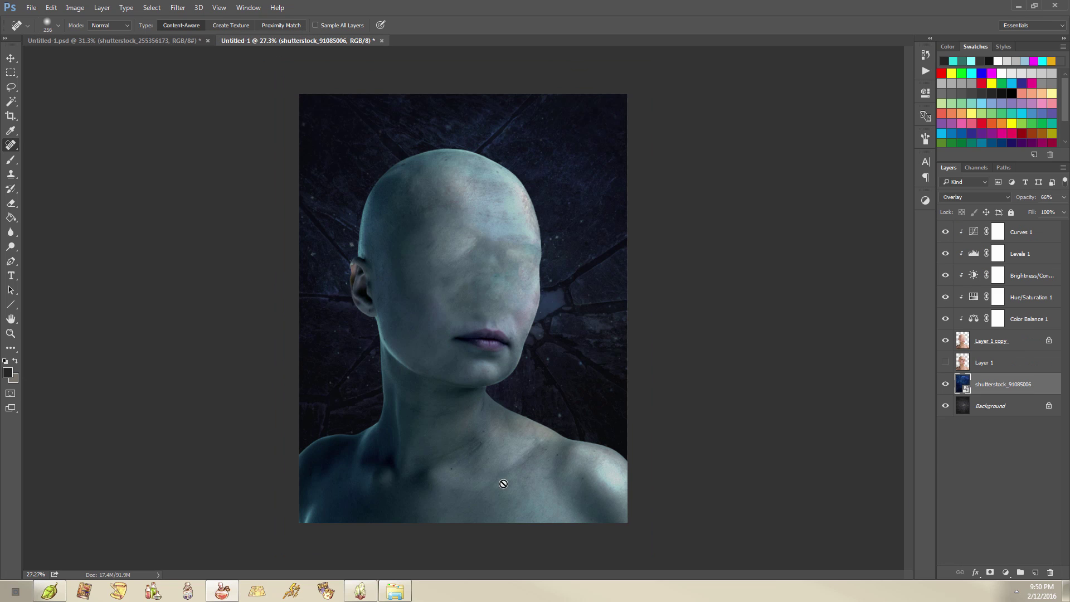
click(397, 591)
double_click(466, 332)
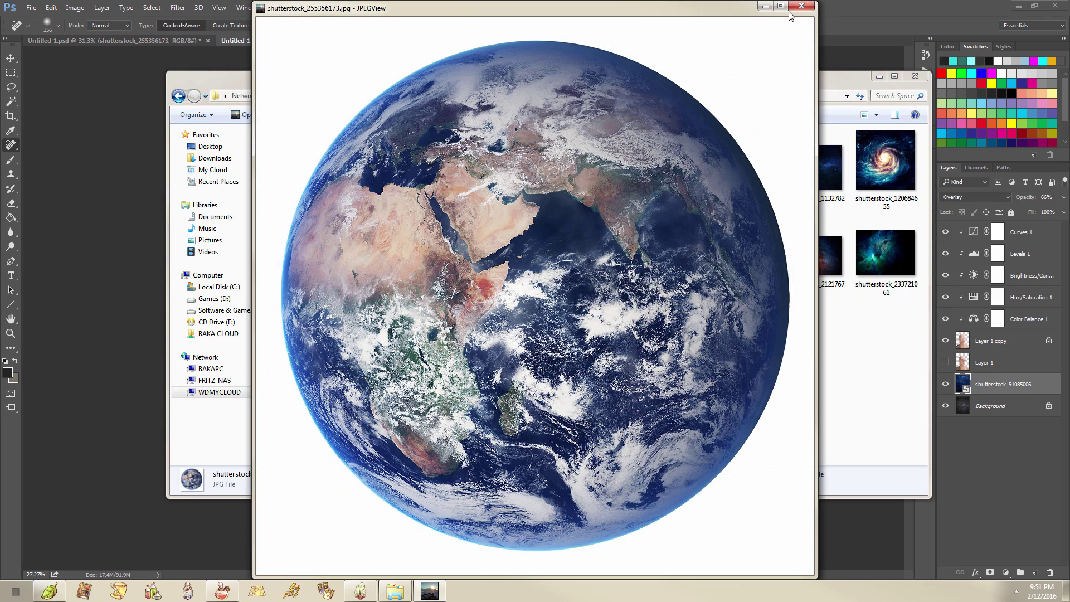
click(791, 8)
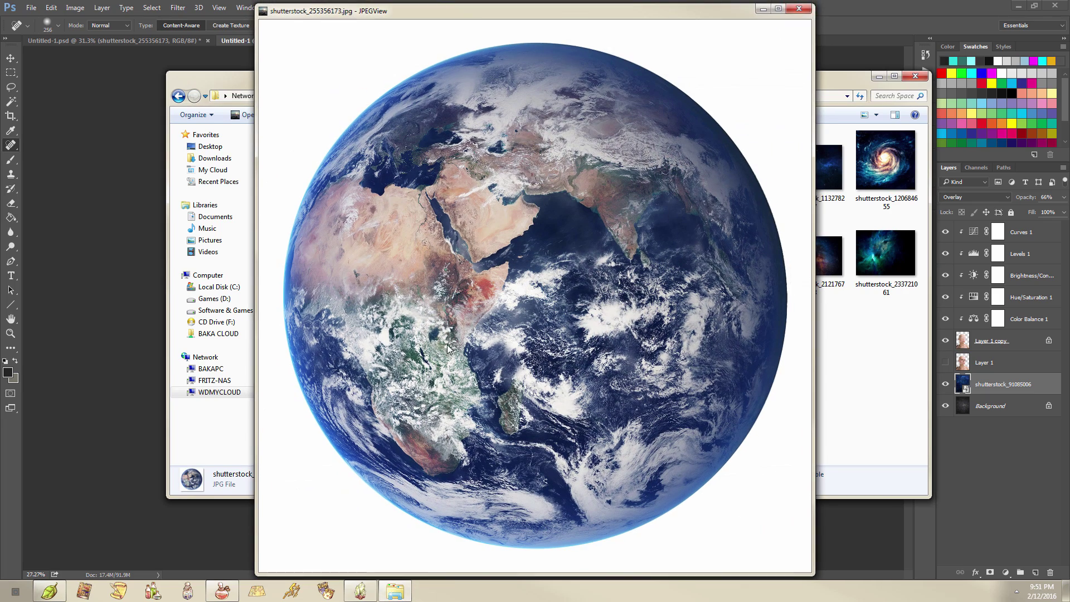
- Place the Earth image shutterstock_255356173 directly above the starfield layer, enlarged well beyond the canvas so it fills the whole background
drag(456, 332, 404, 513)
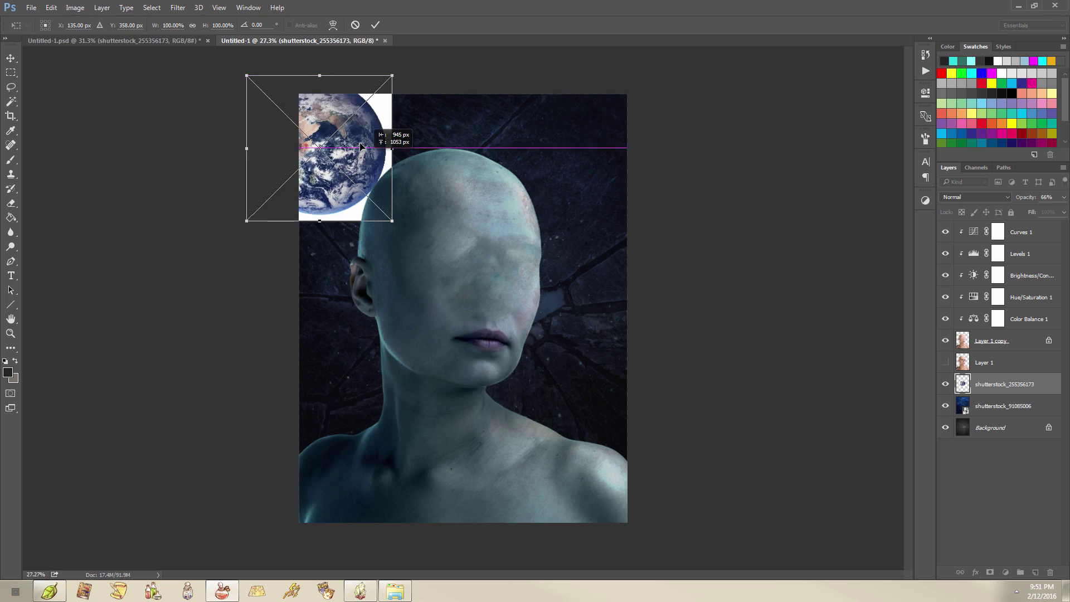
drag(381, 197, 750, 574)
key(ctrl+0)
drag(322, 148, 215, 76)
key(Return)
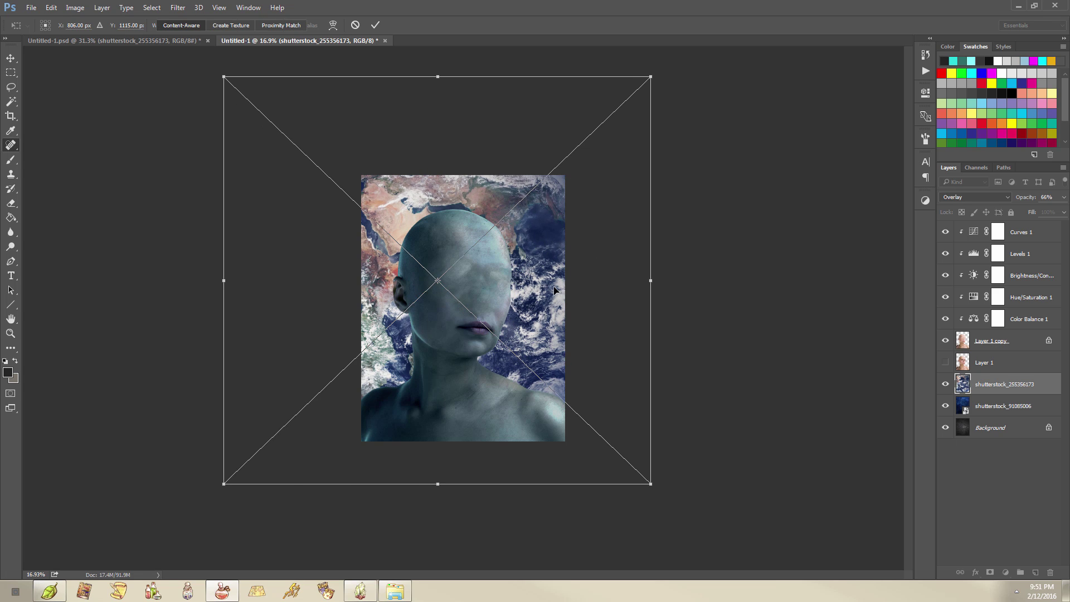
key(j)
key(ctrl+plus)
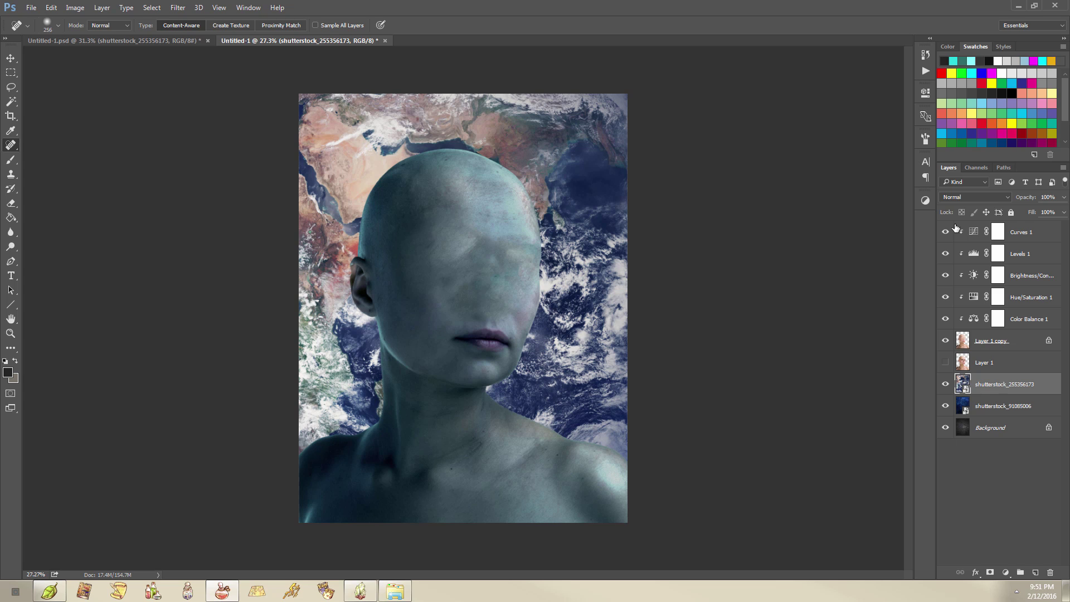
- Blend the Earth layer in Overlay mode and set the starfield layer's opacity to 70%
click(978, 196)
click(968, 308)
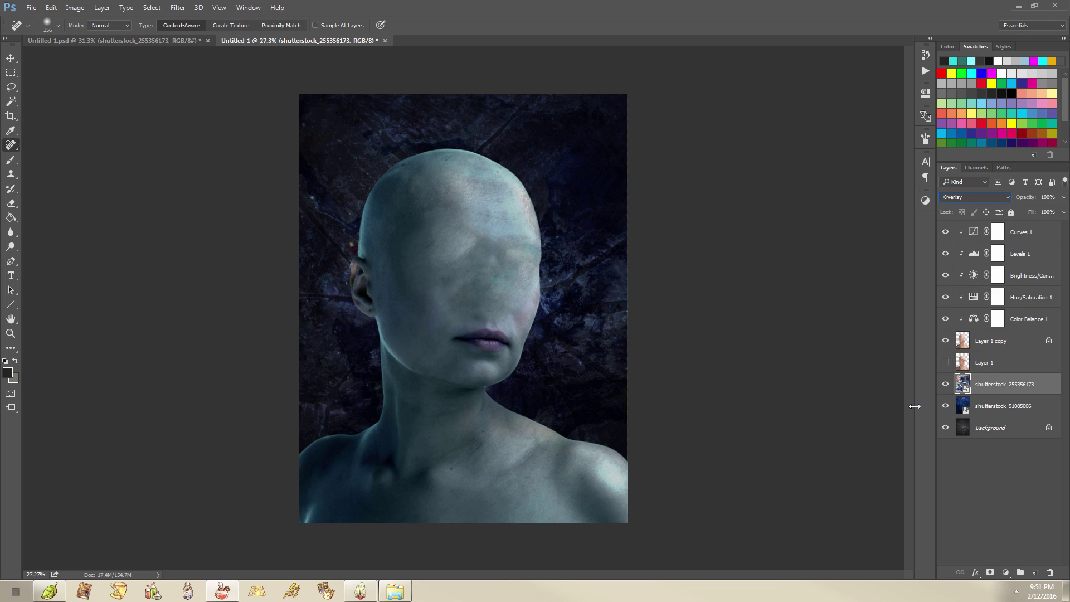
click(997, 406)
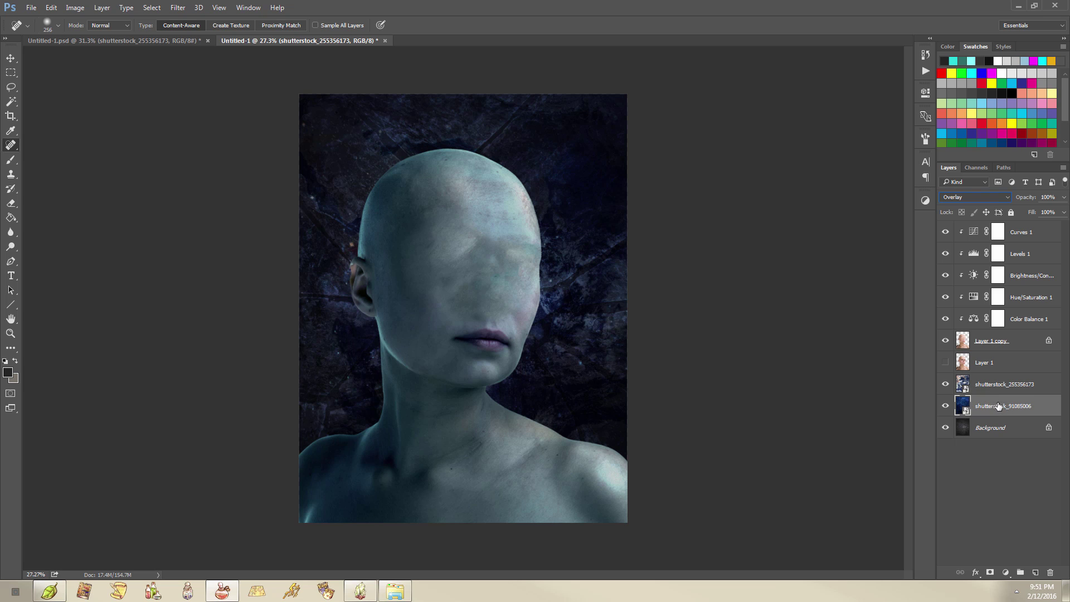
drag(1027, 199, 1029, 200)
- Check the blend mode and opacity of the starfield layer shutterstock_91085006 in Untitled-1.psd
click(129, 45)
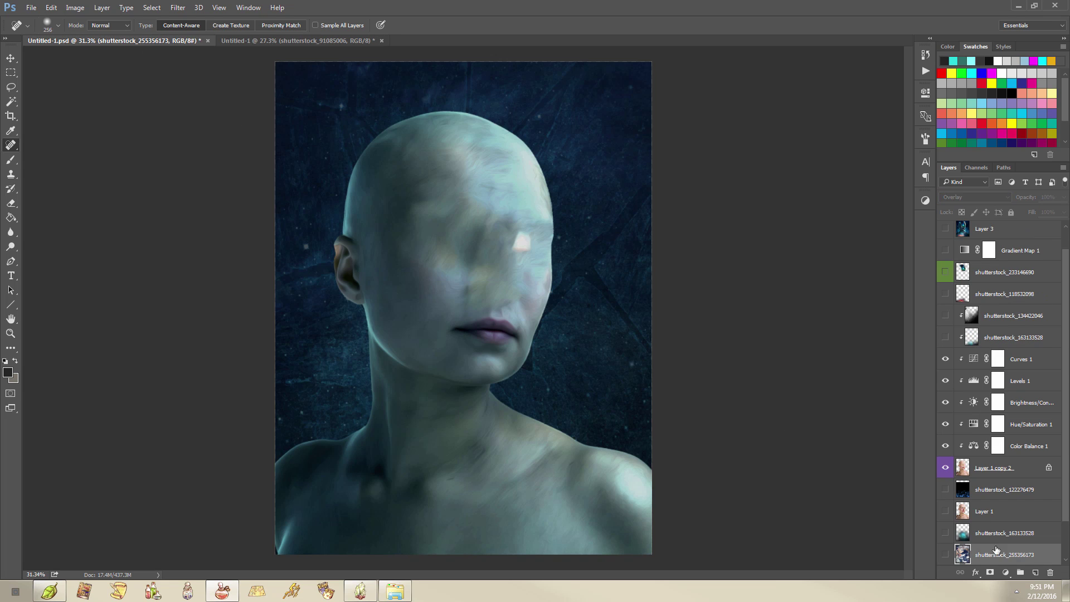
scroll(1000, 541, down, 2)
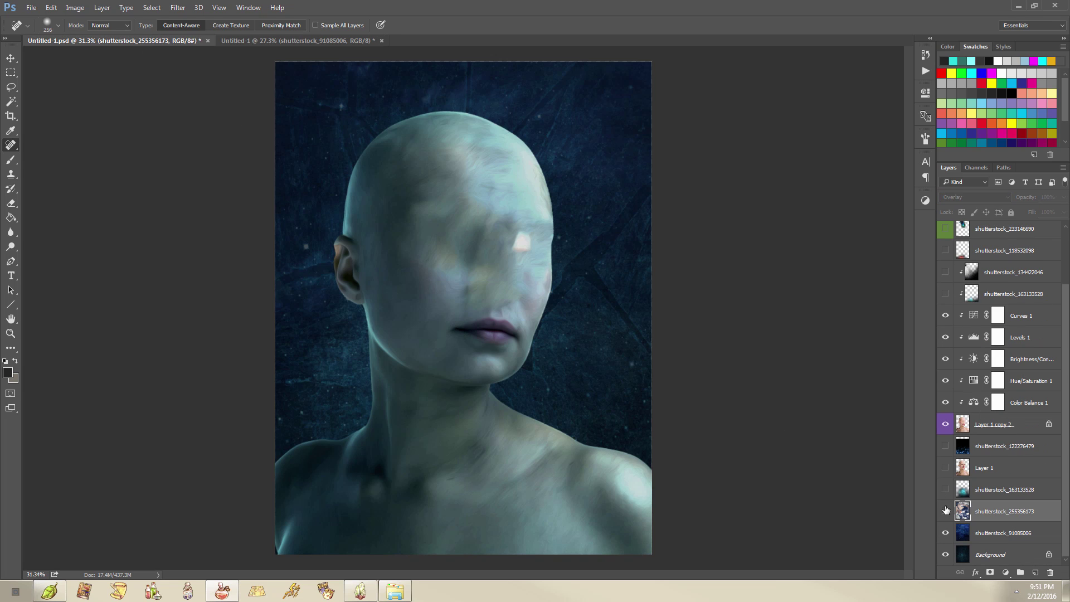
click(986, 536)
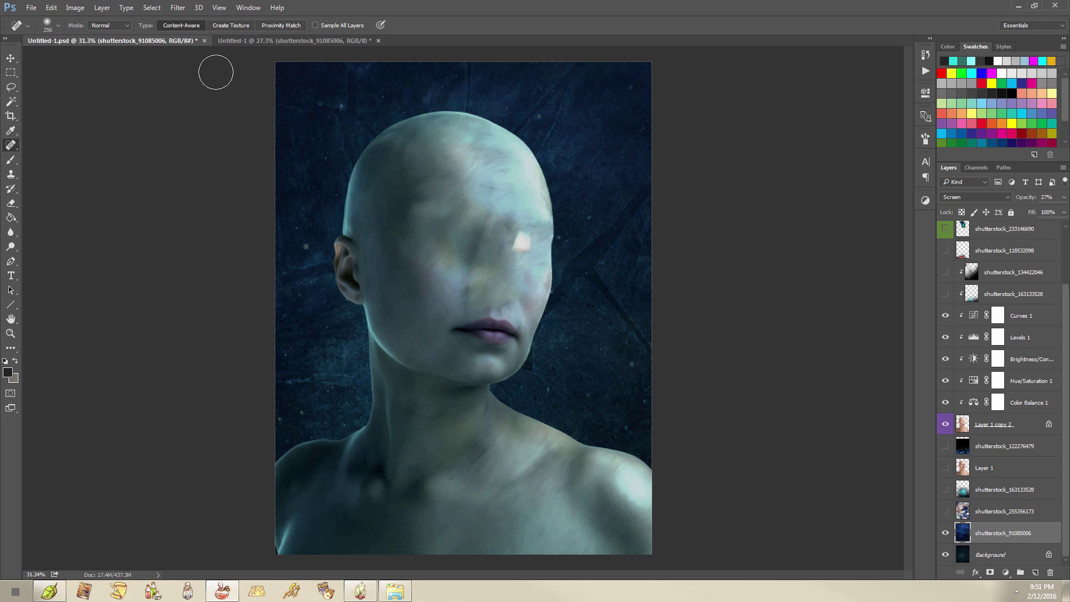
- In the new portrait document, set the starfield layer to Screen mode at 26% opacity
click(243, 42)
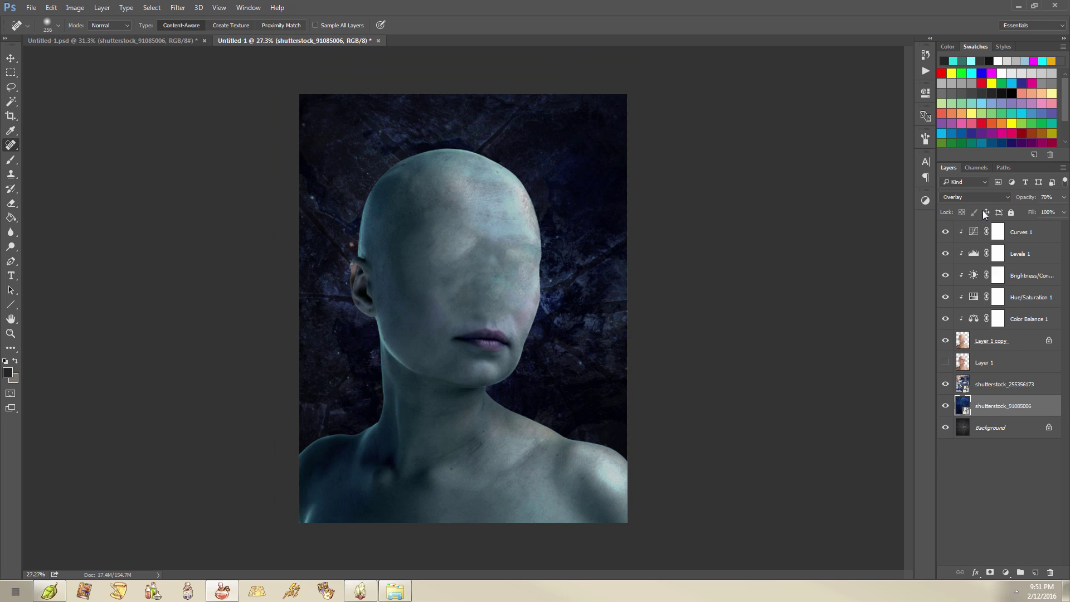
click(990, 197)
click(976, 273)
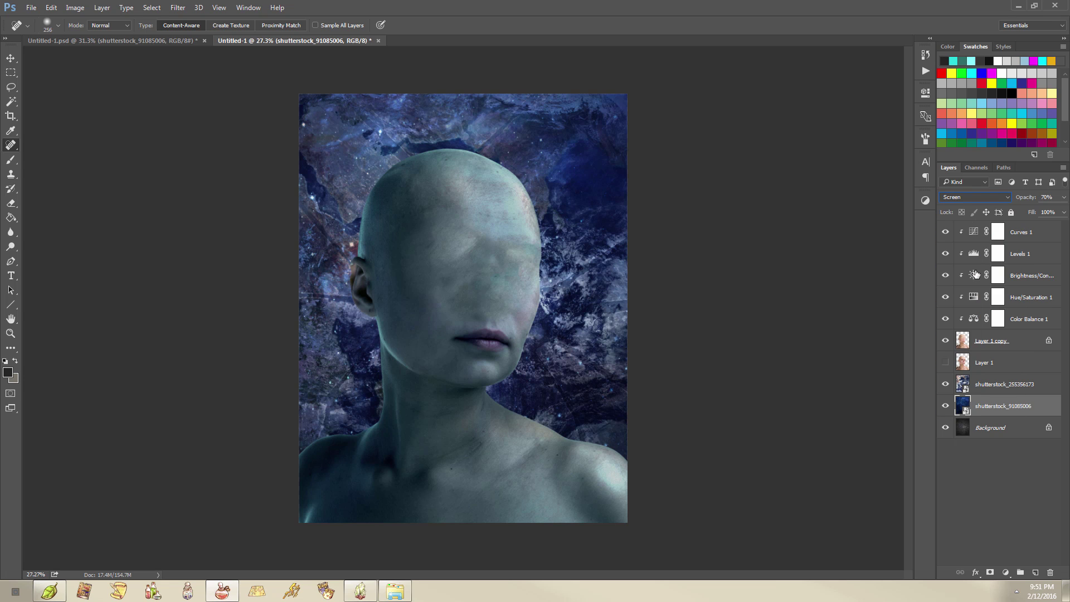
drag(1039, 199, 956, 214)
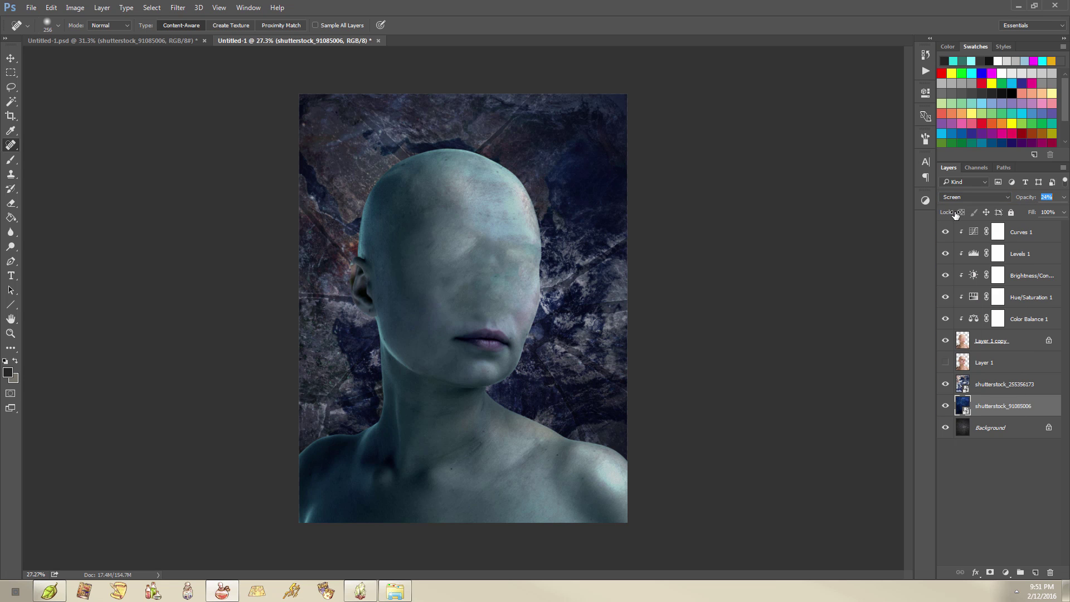
- Darken the Background layer with a Hue/Saturation lightness of -60
click(998, 388)
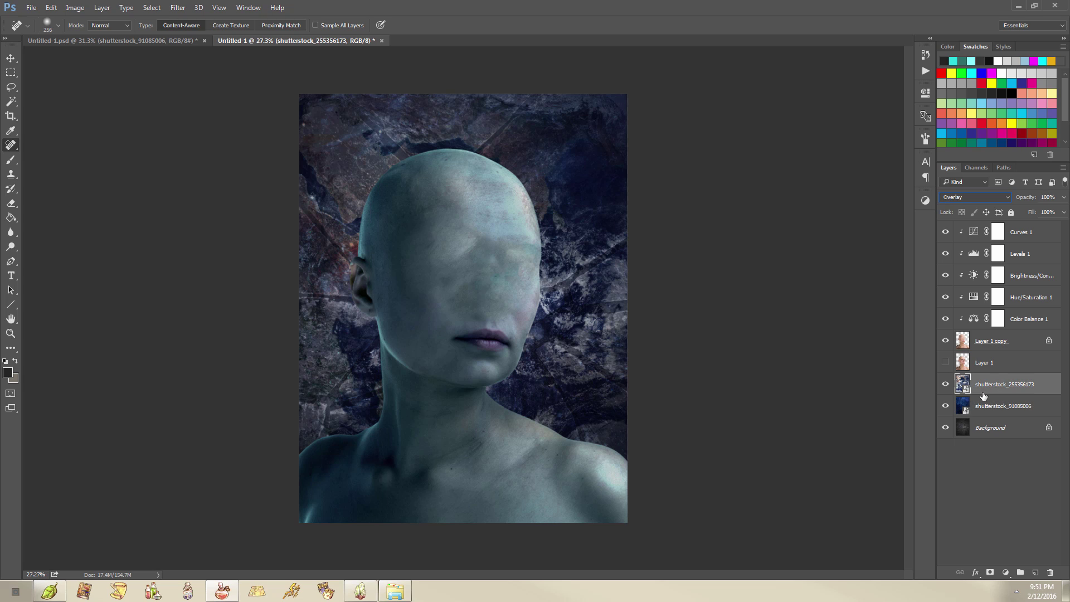
click(1002, 428)
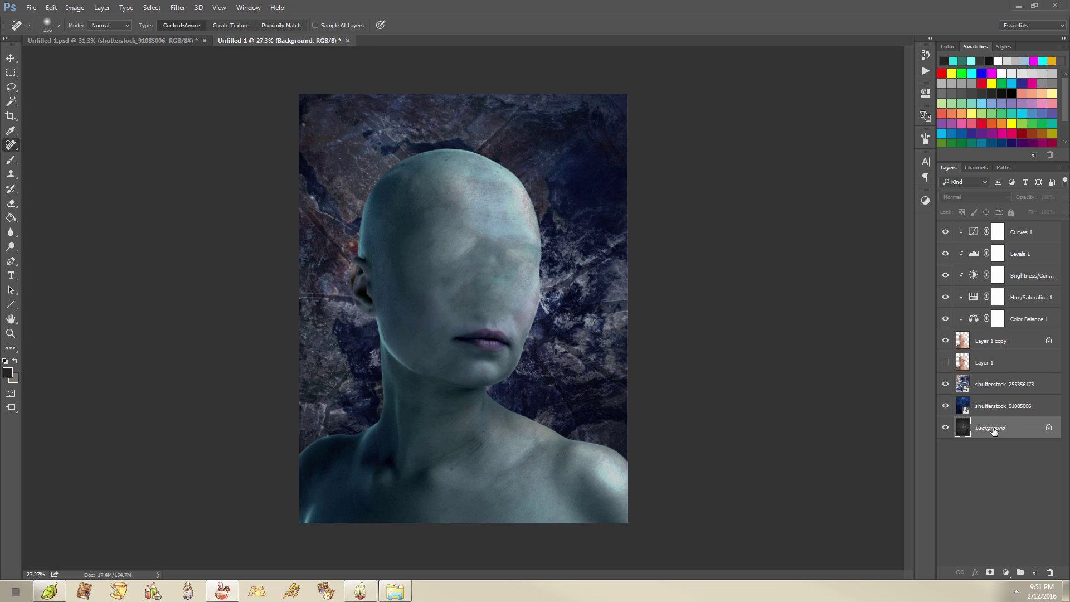
key(ctrl+u)
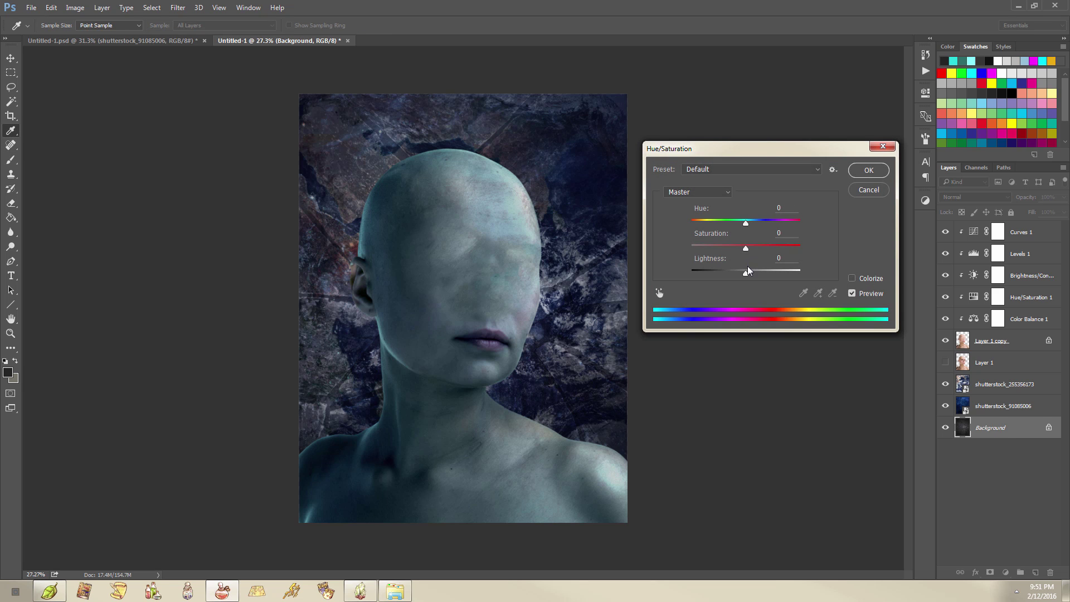
drag(744, 274, 714, 273)
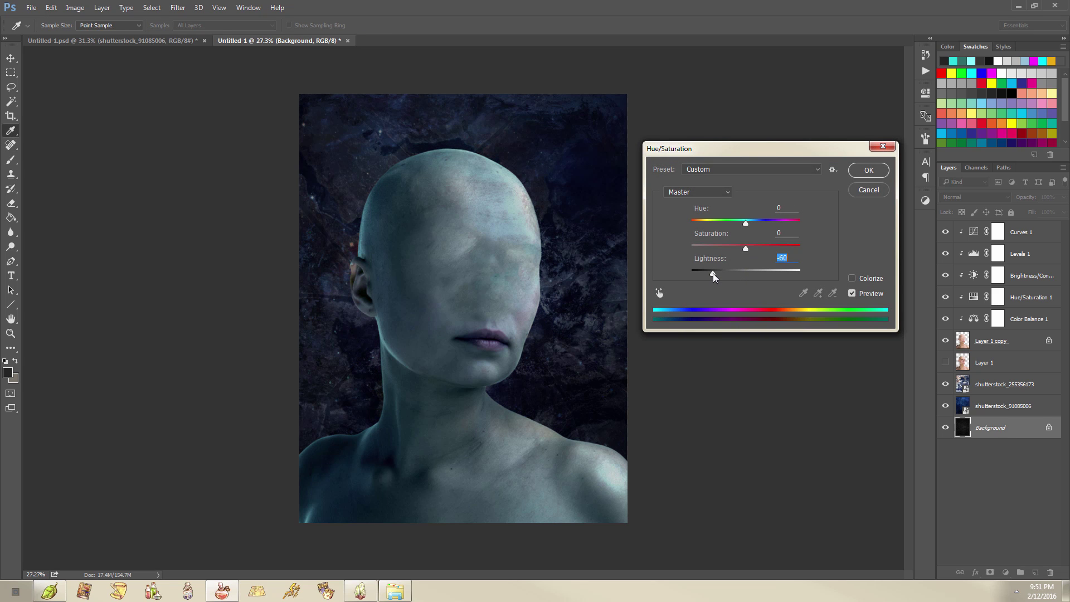
click(868, 171)
- Switch the starfield layer to Overlay mode and raise its opacity to 100%
click(1003, 406)
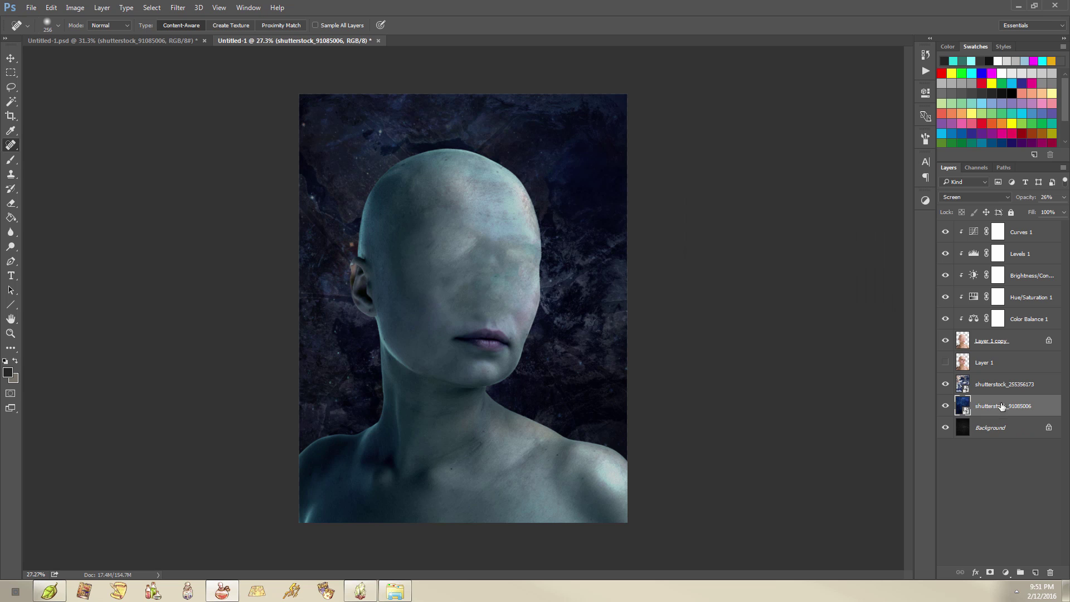
click(982, 197)
click(975, 309)
drag(1026, 200, 1069, 201)
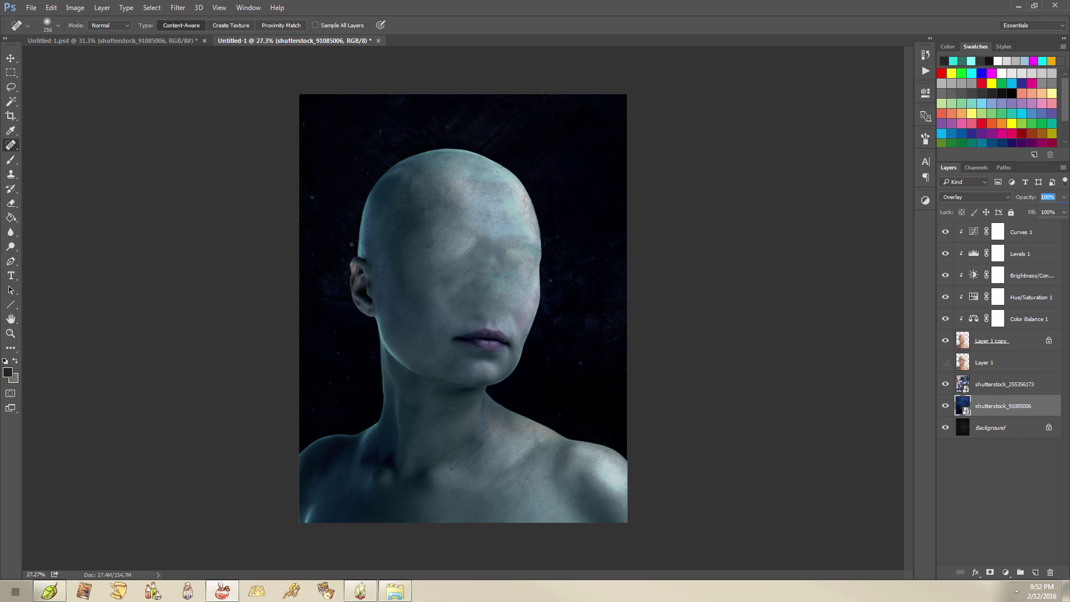
- Add a Gradient Map adjustment layer directly above the Earth layer
click(999, 390)
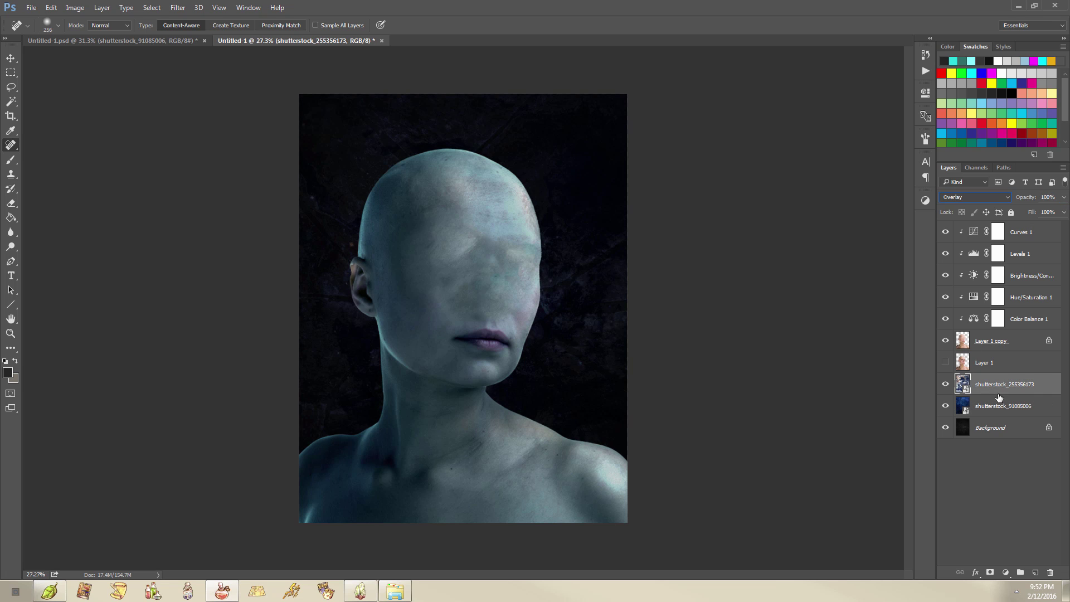
click(1006, 573)
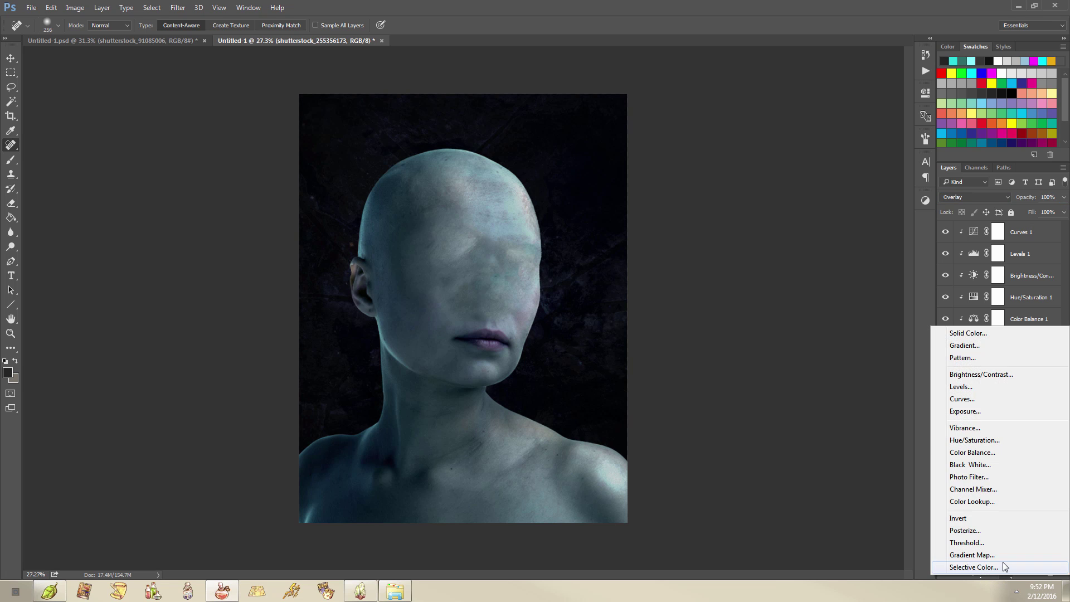
click(1001, 554)
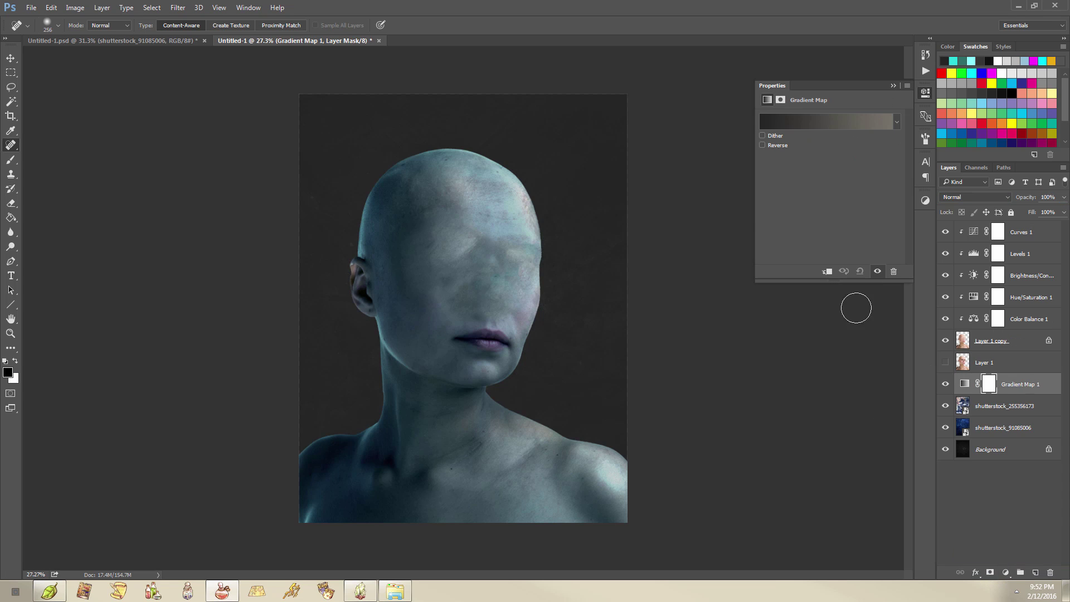
- Apply the Gold-Blue gradient preset to the Gradient Map adjustment after trying other blue presets
click(832, 119)
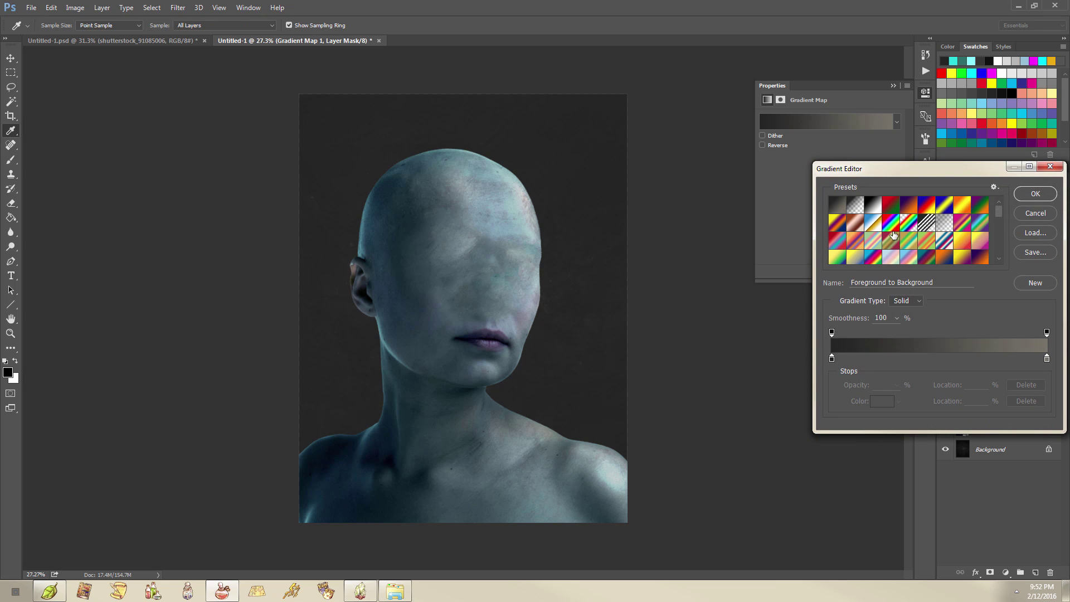
scroll(893, 235, down, 5)
click(889, 208)
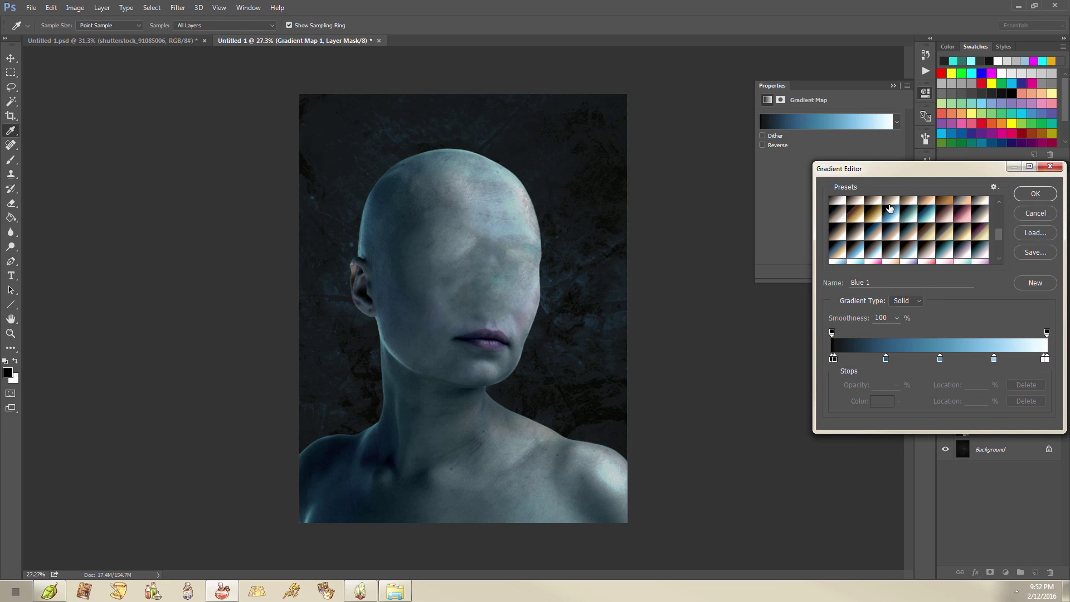
click(907, 219)
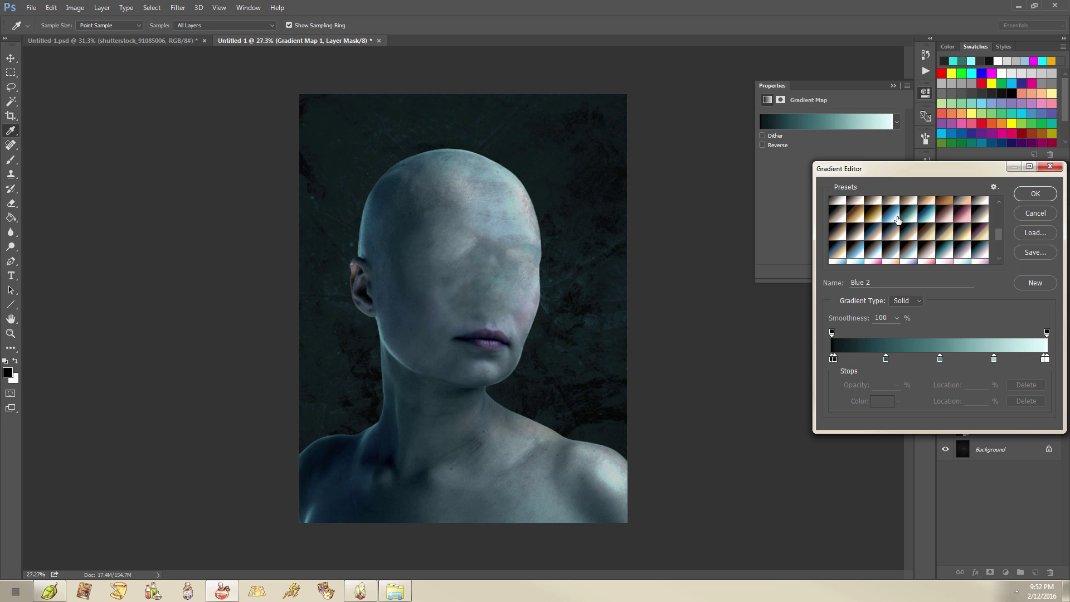
click(894, 218)
scroll(904, 238, down, 1)
scroll(904, 239, down, 2)
click(856, 225)
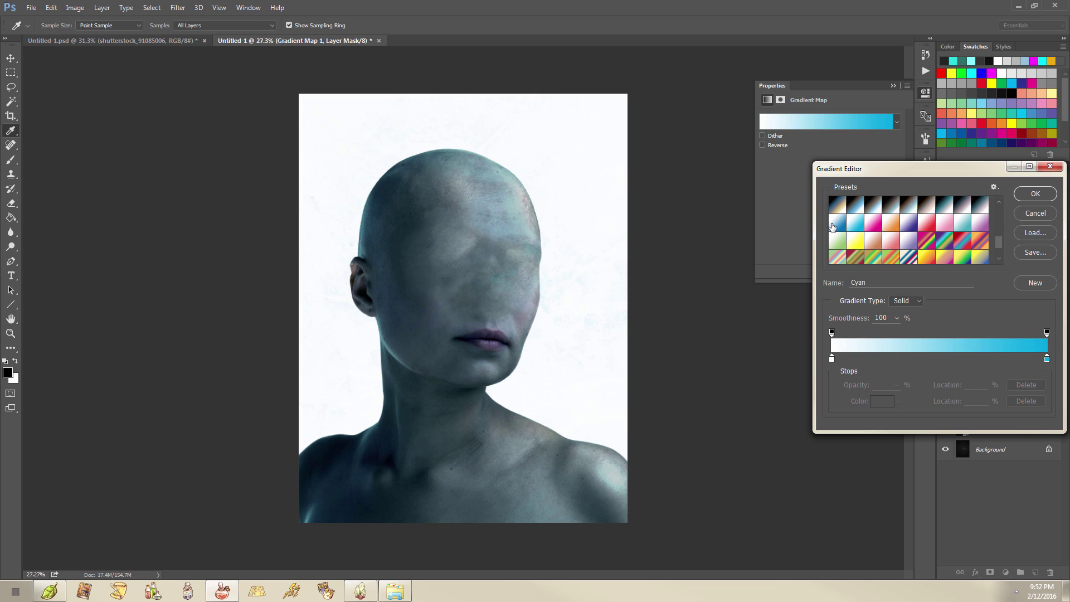
scroll(859, 228, up, 2)
click(848, 236)
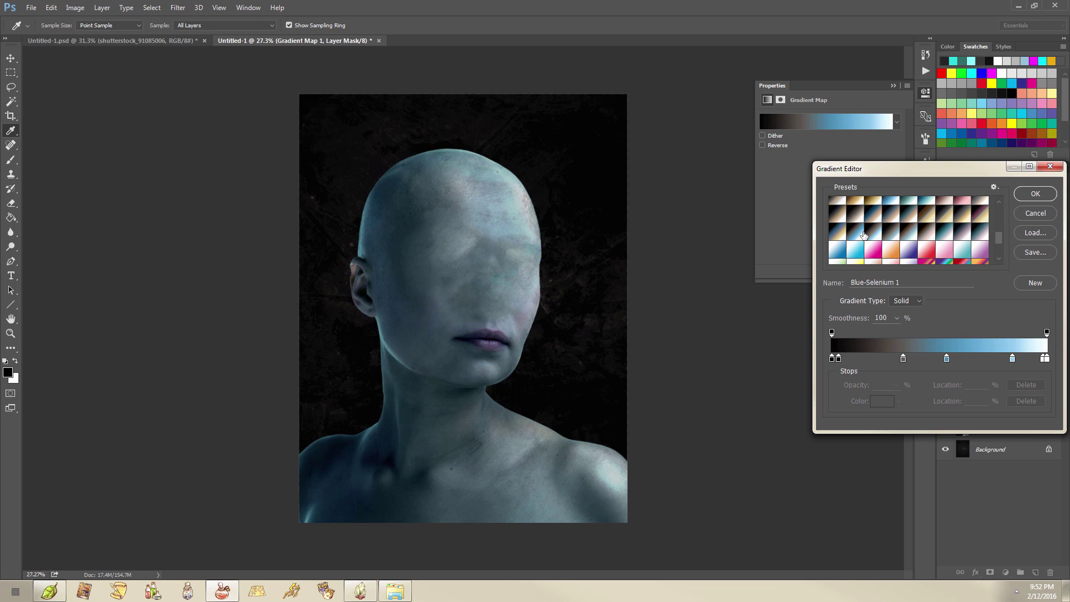
click(843, 233)
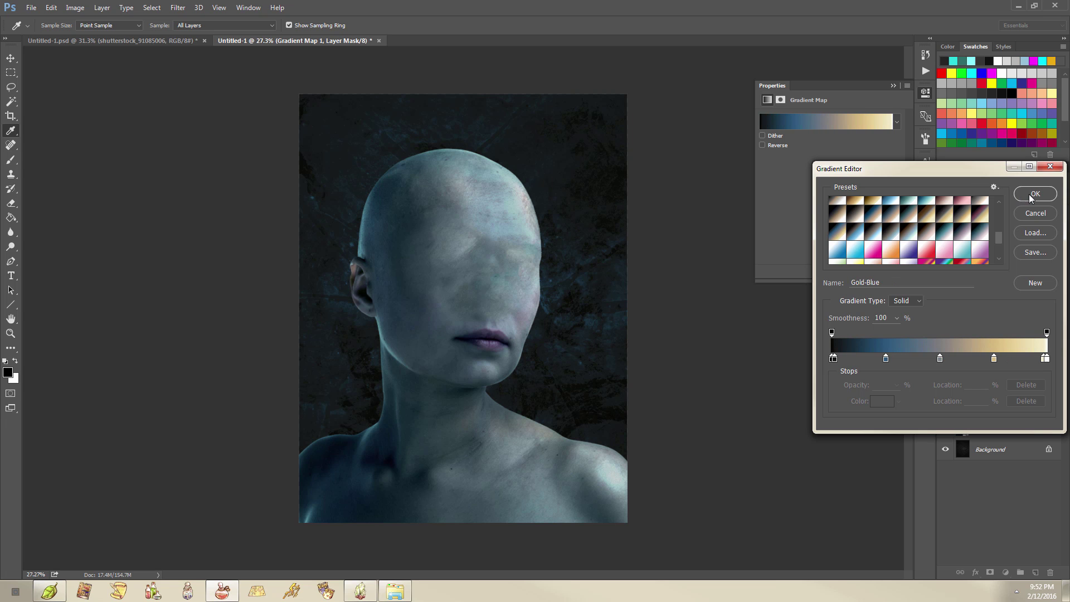
click(1029, 194)
click(894, 85)
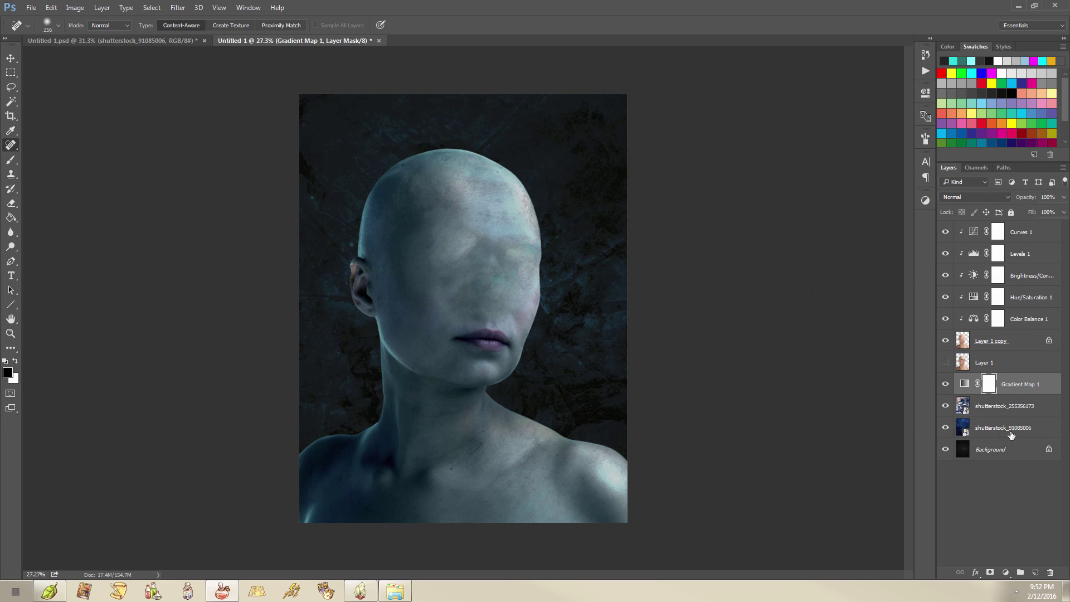
- Merge the Gradient Map, both stock texture layers and the Background into a single layer
click(1015, 390)
shift+click(1013, 410)
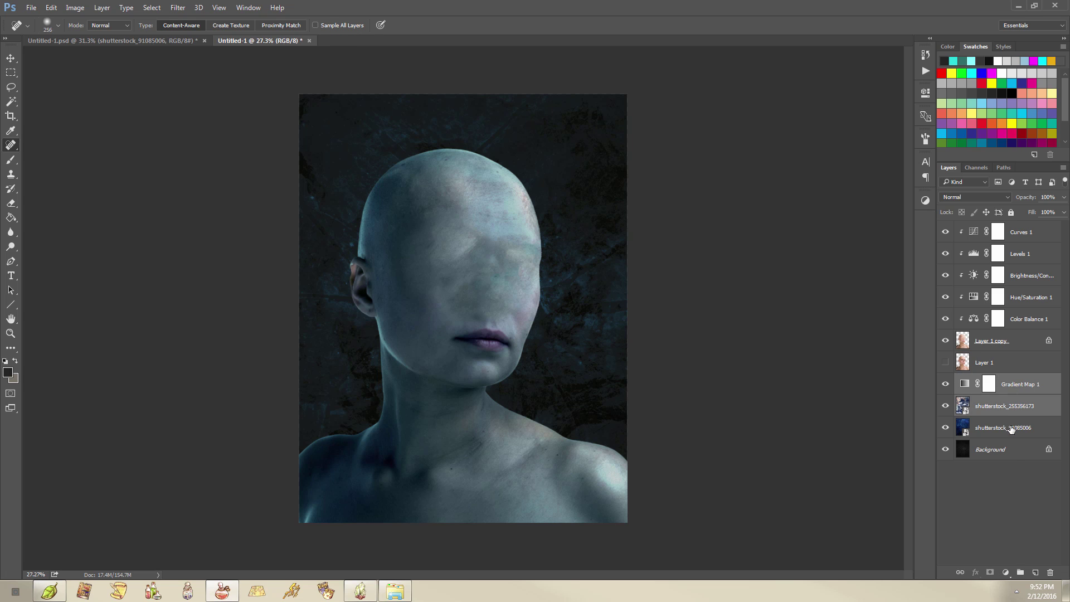
shift+click(1013, 430)
shift+click(1013, 451)
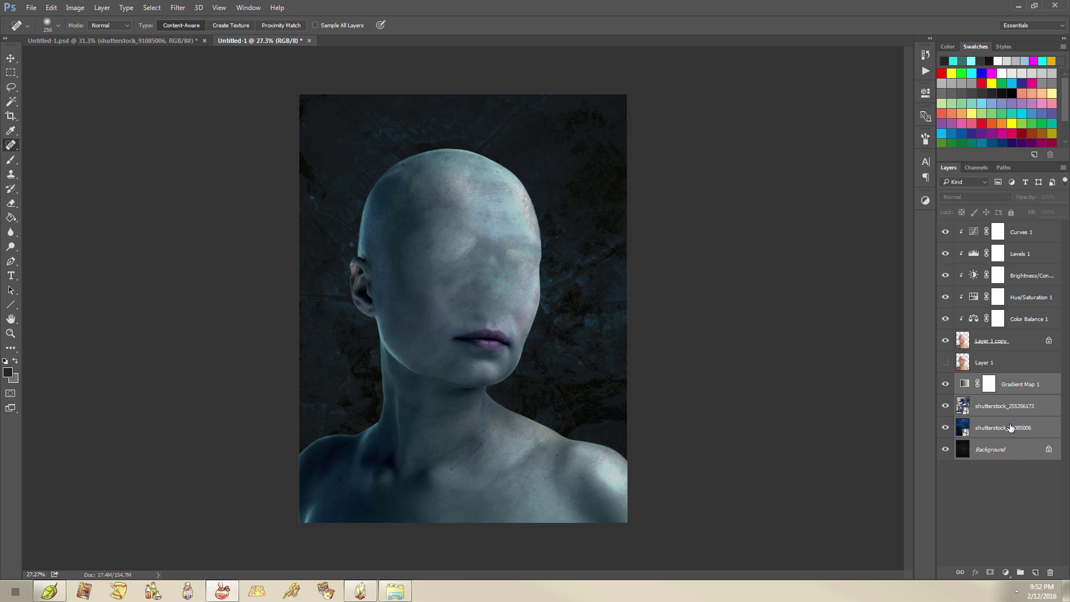
right_click(1000, 431)
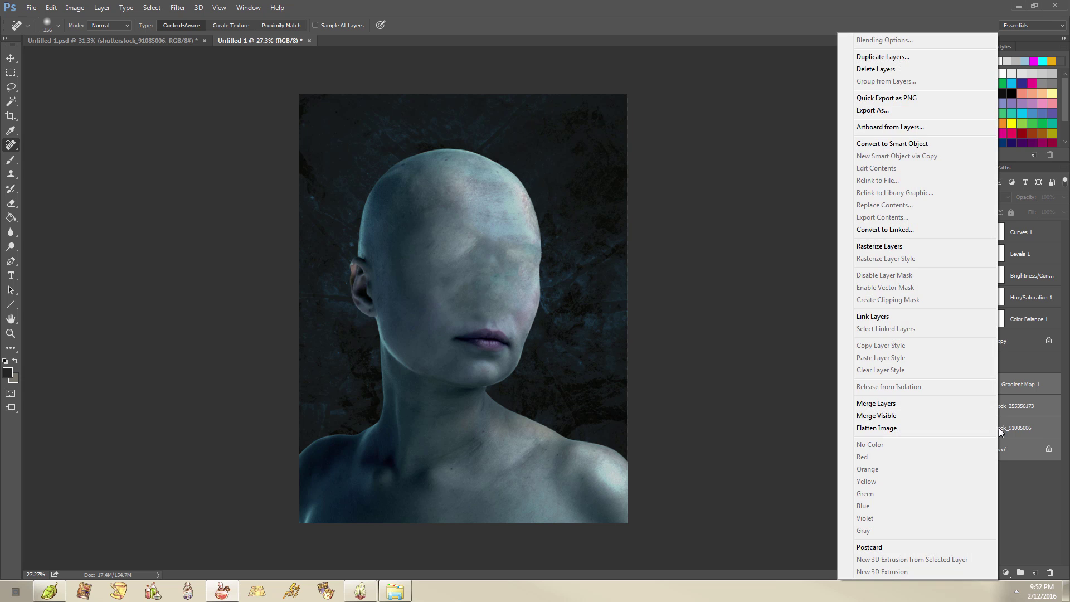
click(1031, 389)
click(946, 382)
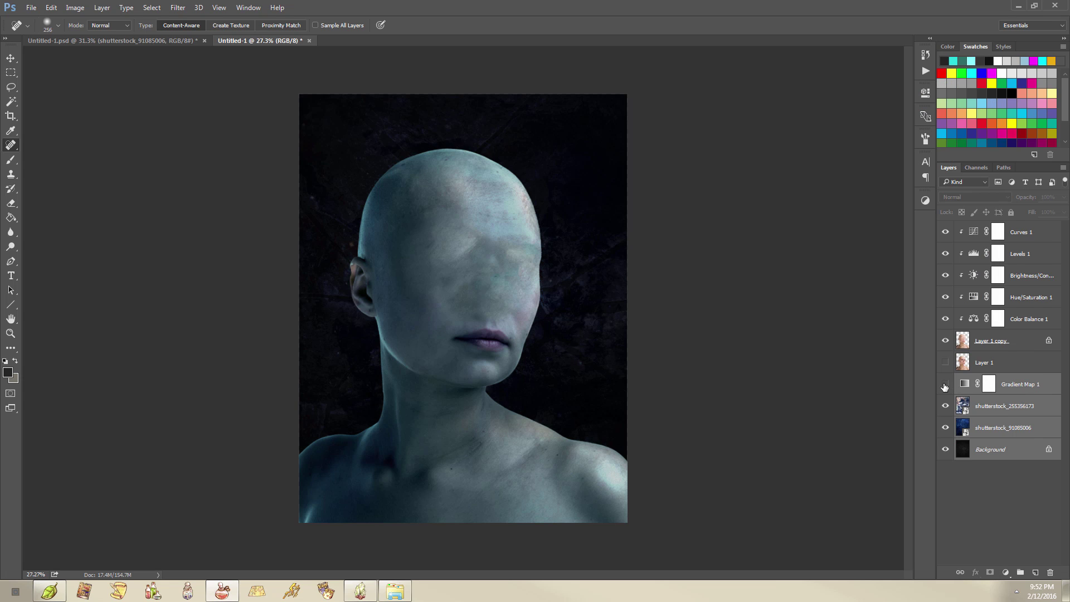
click(946, 383)
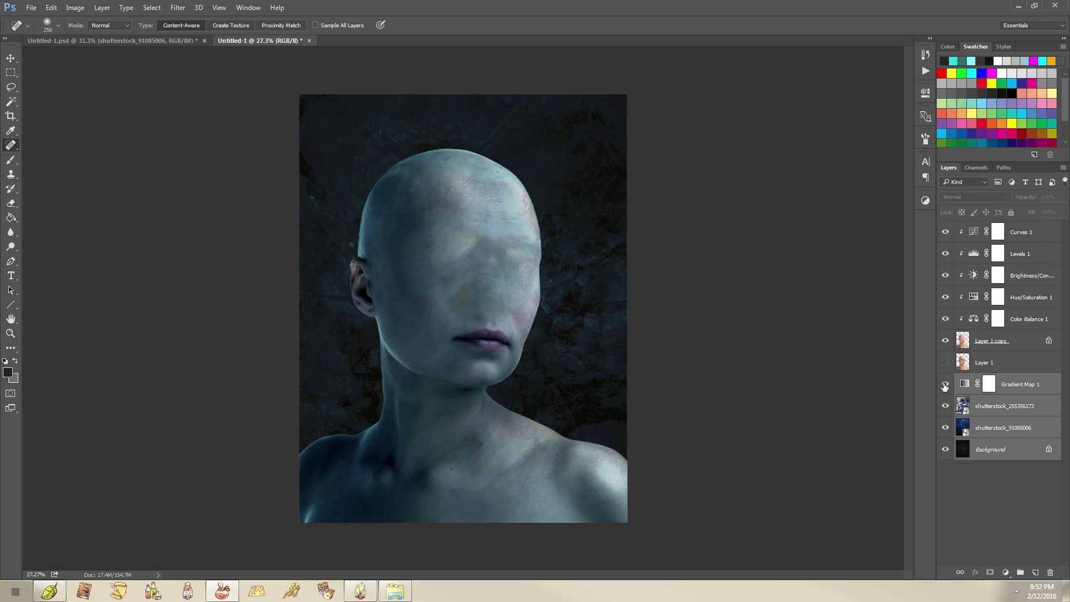
right_click(1013, 421)
click(920, 400)
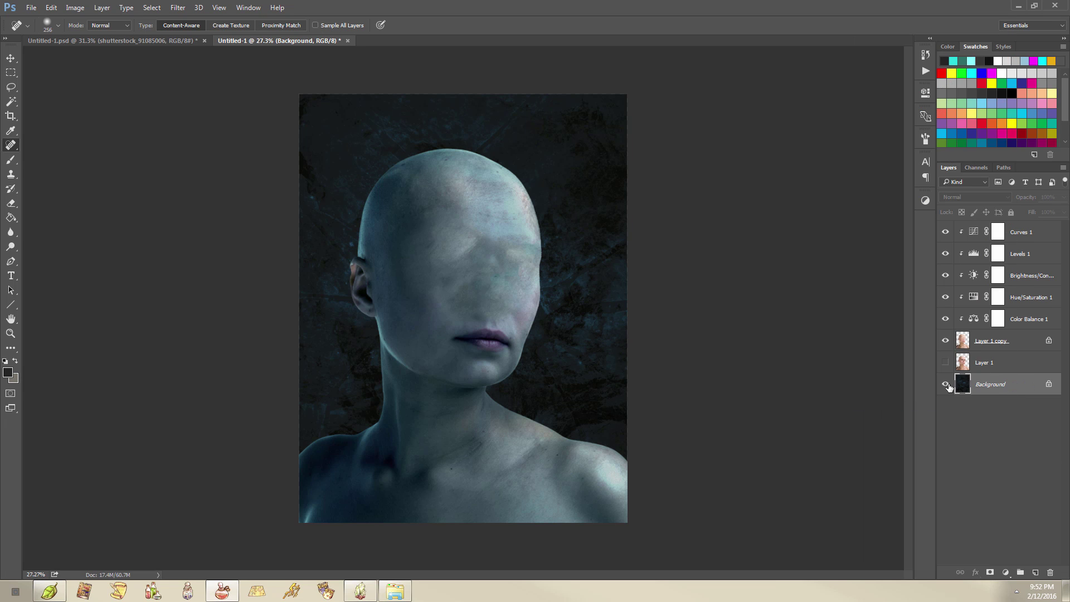
click(946, 384)
click(946, 384)
- In the reference document Untitled-1.psd, show the shutterstock_255356173 and shutterstock_163133528 layers to check which background texture comes next
click(394, 591)
click(806, 319)
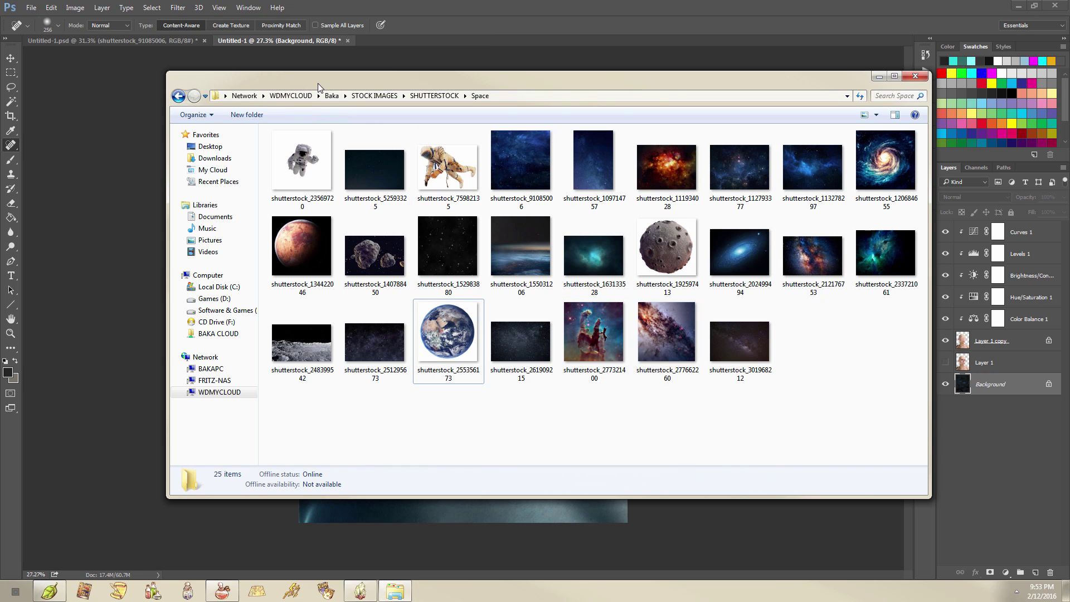
click(160, 37)
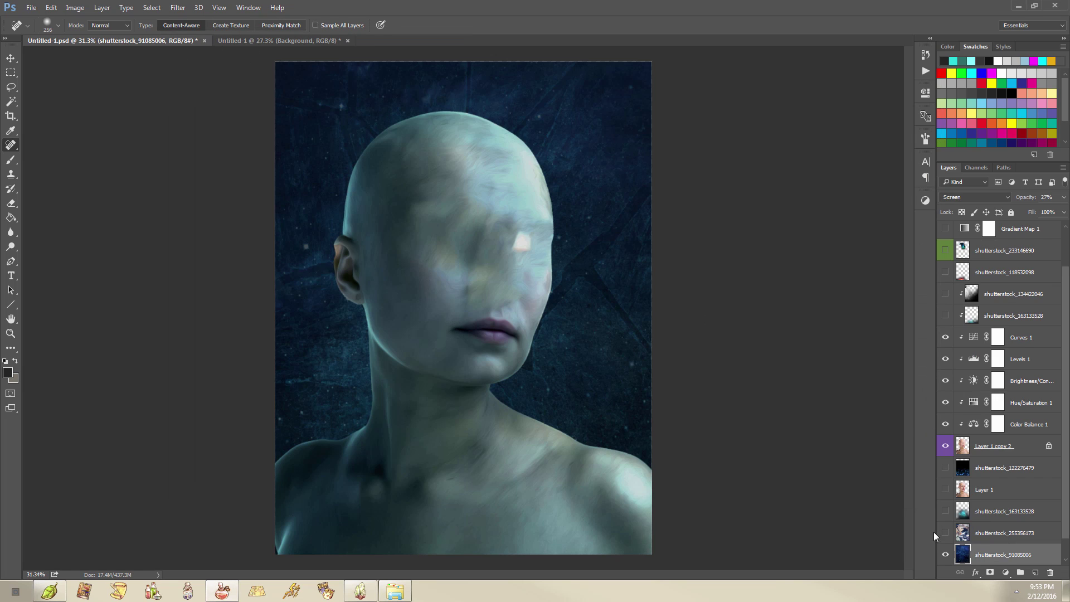
click(946, 512)
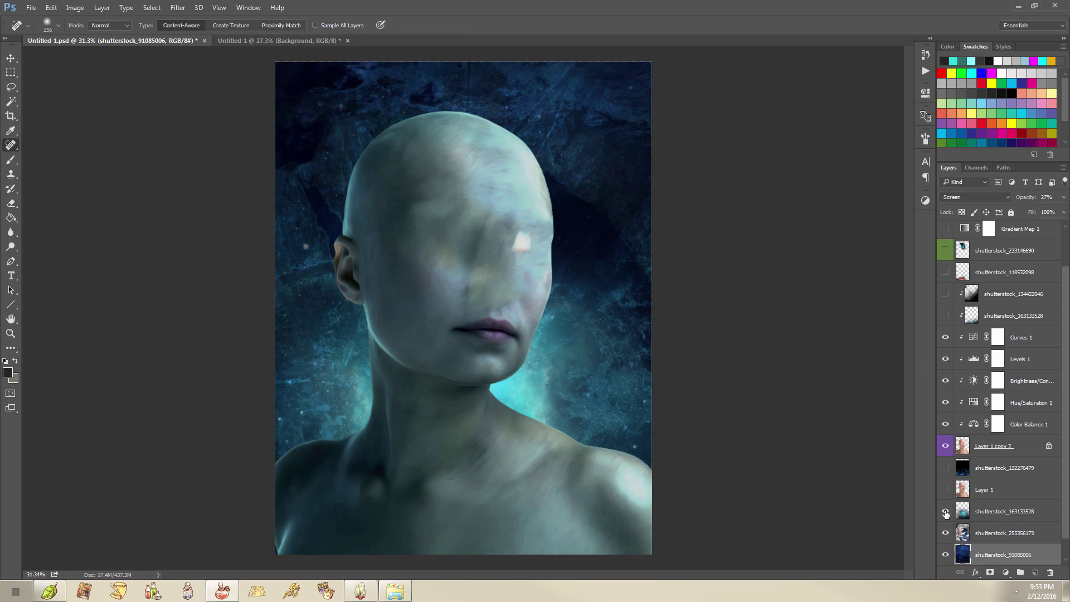
click(987, 512)
click(312, 42)
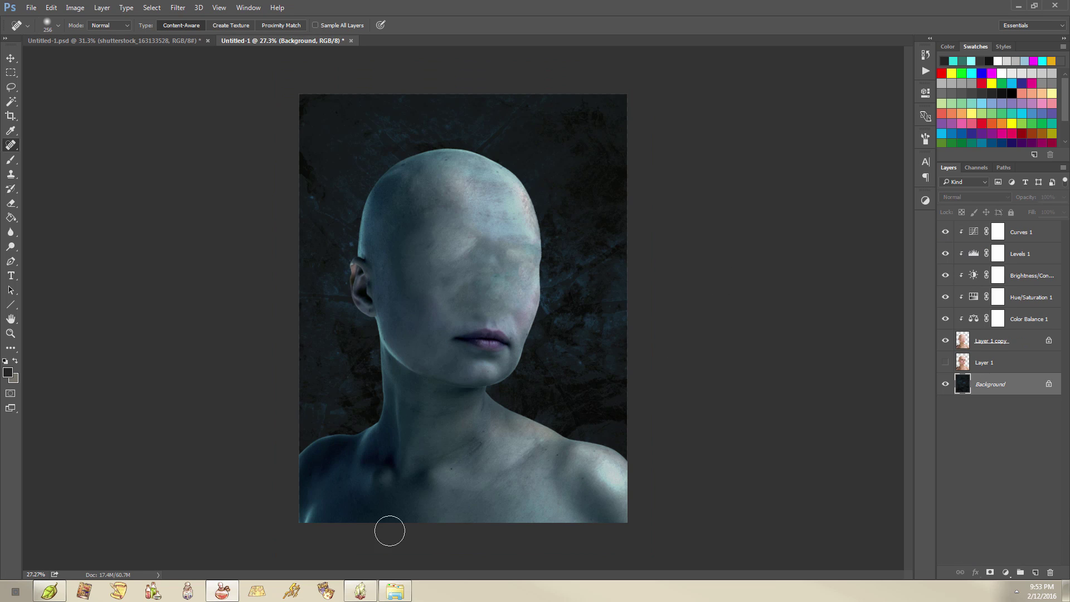
- Place the shutterstock_163133528 nebula image above the Background, enlarged to about 292% and positioned behind the neck and shoulders
click(395, 591)
click(606, 294)
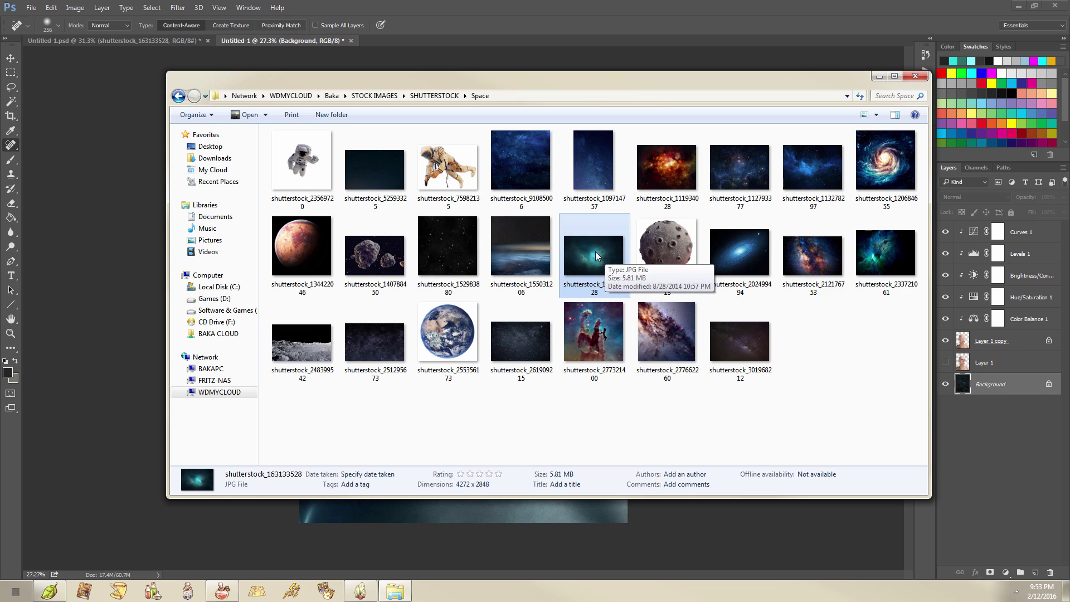
drag(596, 252, 475, 509)
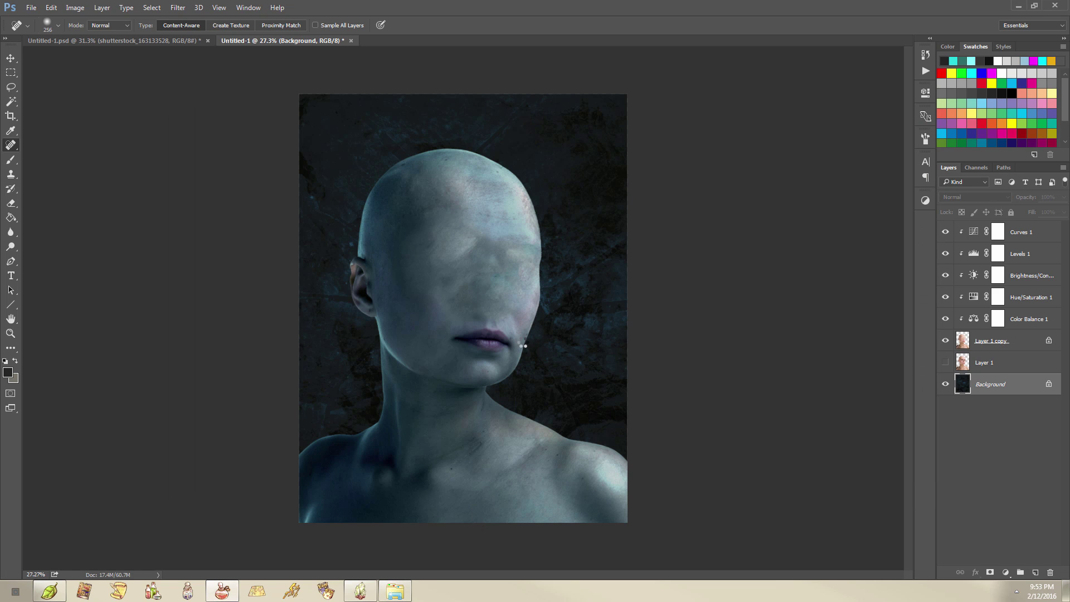
drag(523, 328, 948, 407)
drag(858, 286, 590, 415)
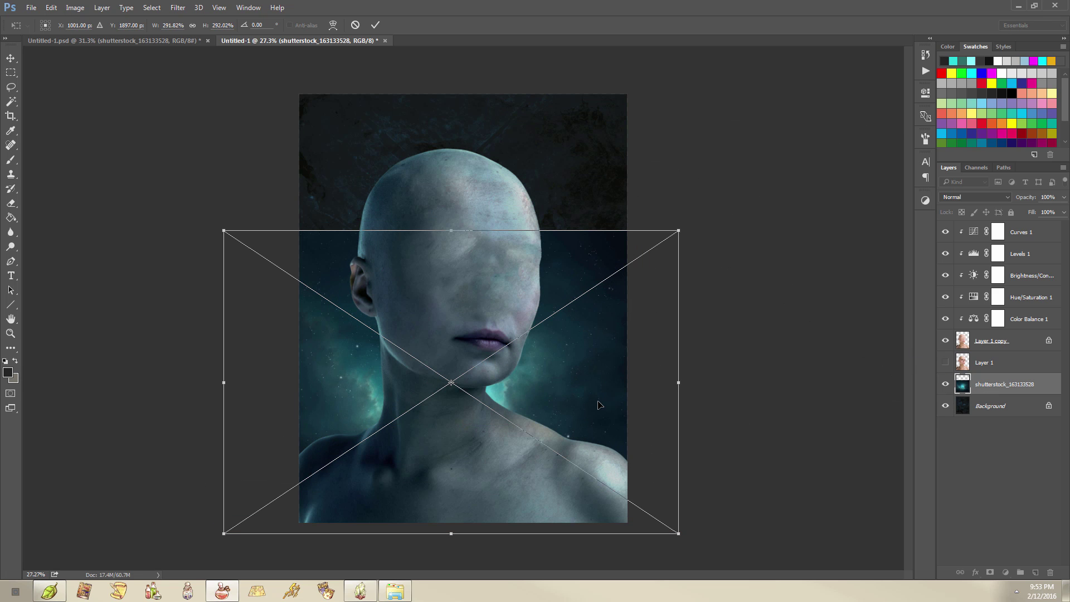
key(Return)
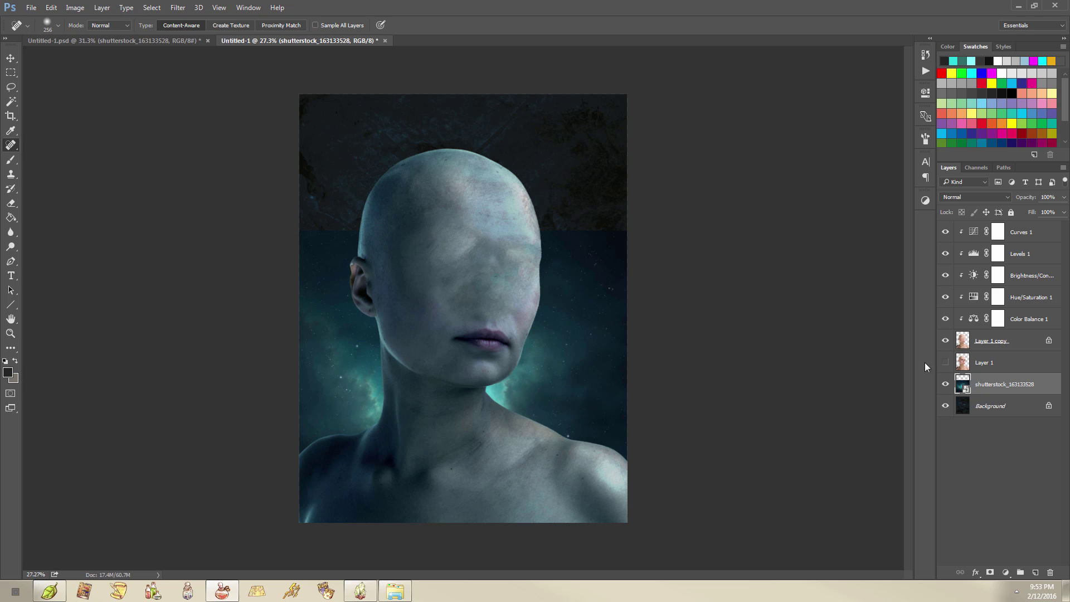
- Rasterize the nebula layer and erase its hard upper edge with a large soft 1457 px eraser
key(e)
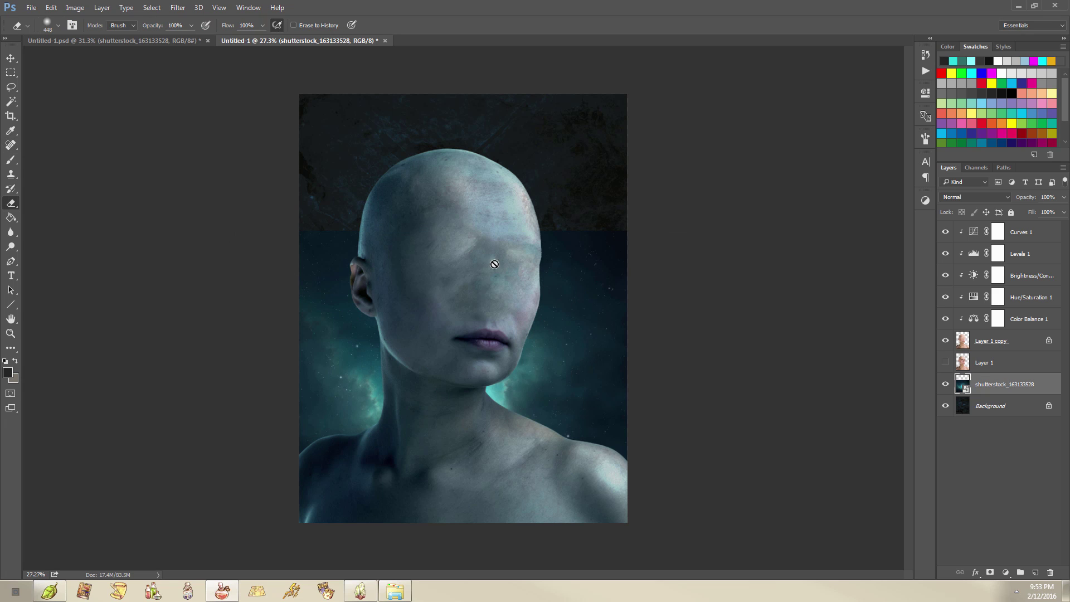
click(495, 264)
click(527, 231)
right_click(483, 151)
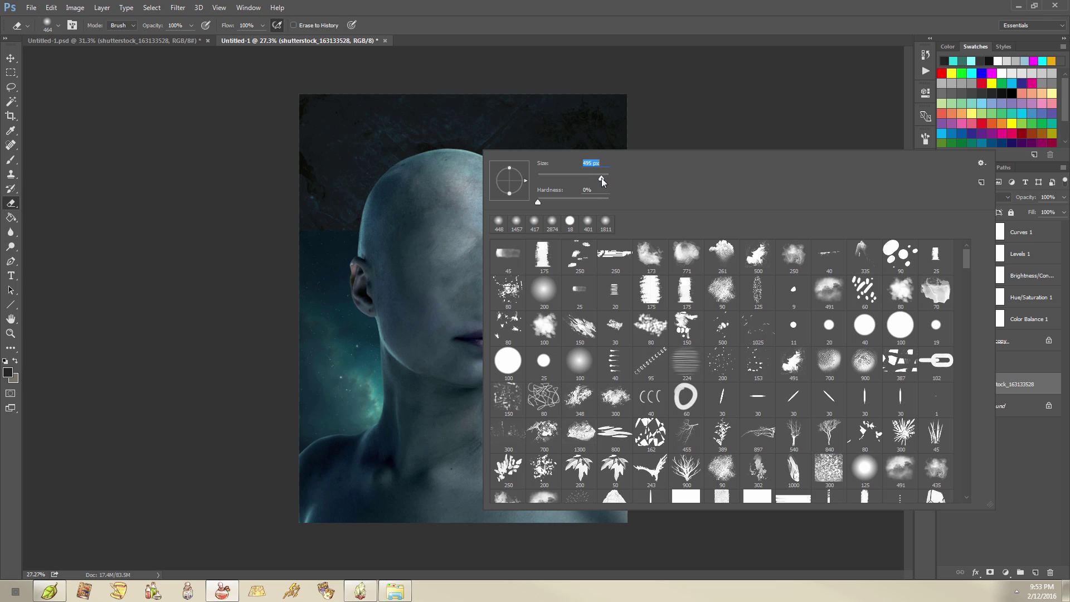
drag(601, 179, 603, 177)
click(330, 155)
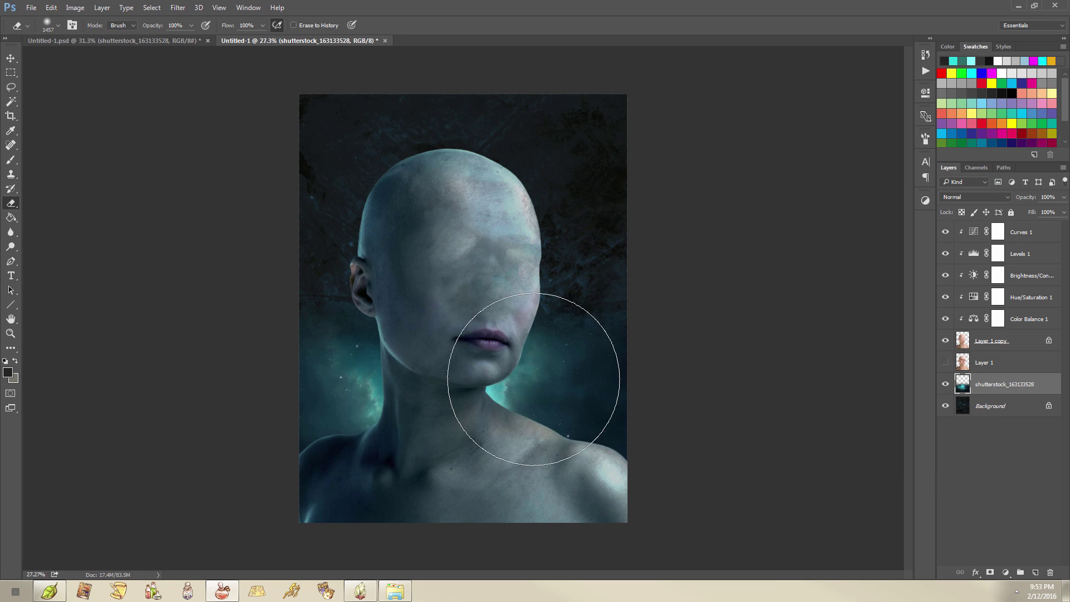
- Set the nebula layer to Screen mode and shift the nebula slightly down and to the right behind the neck
click(176, 38)
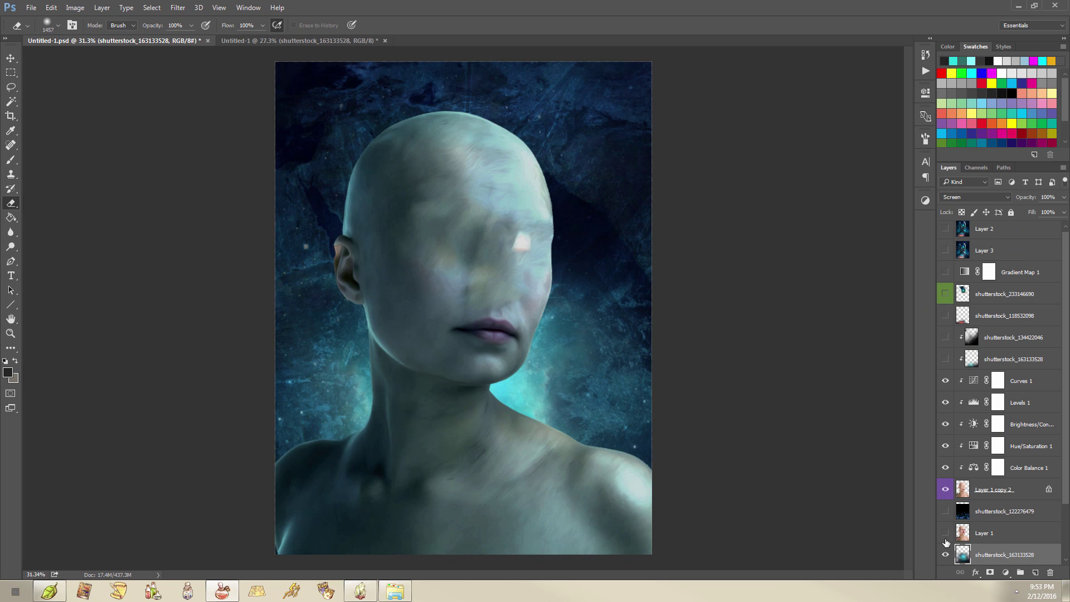
click(289, 40)
click(994, 196)
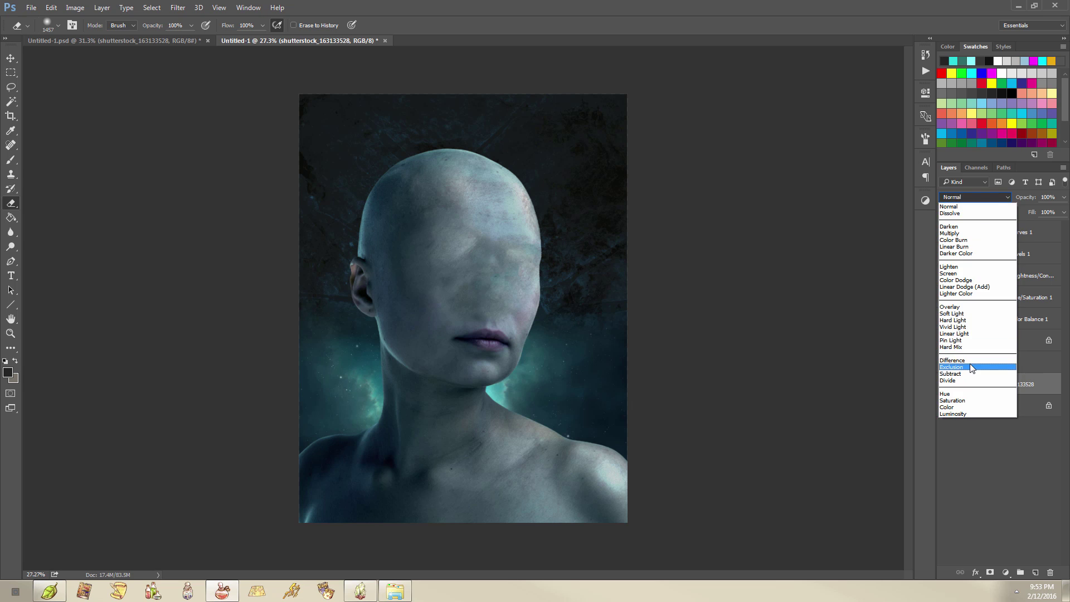
click(975, 273)
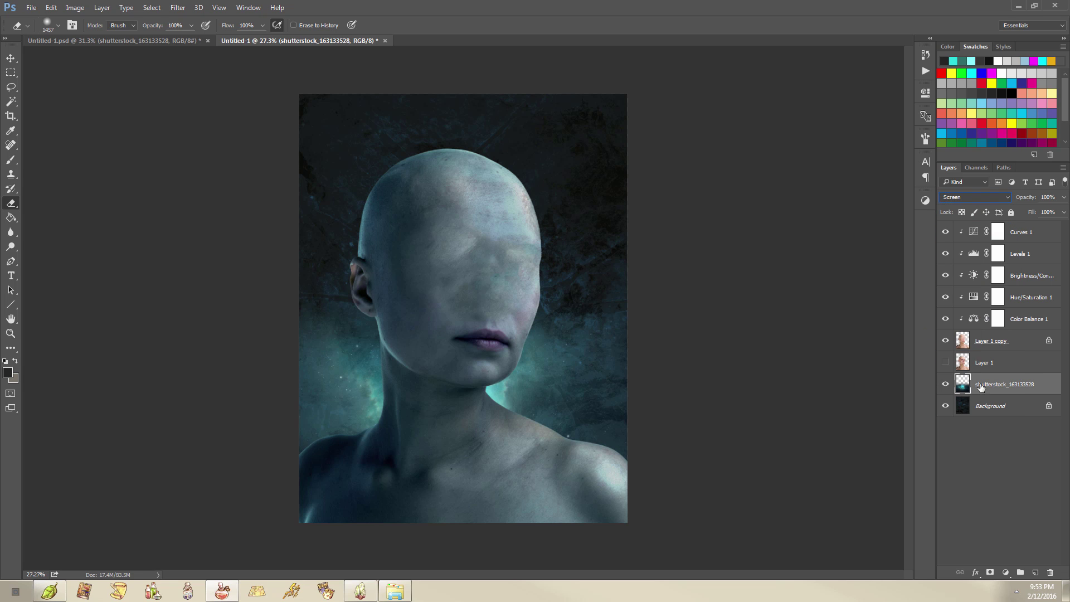
drag(546, 413, 553, 416)
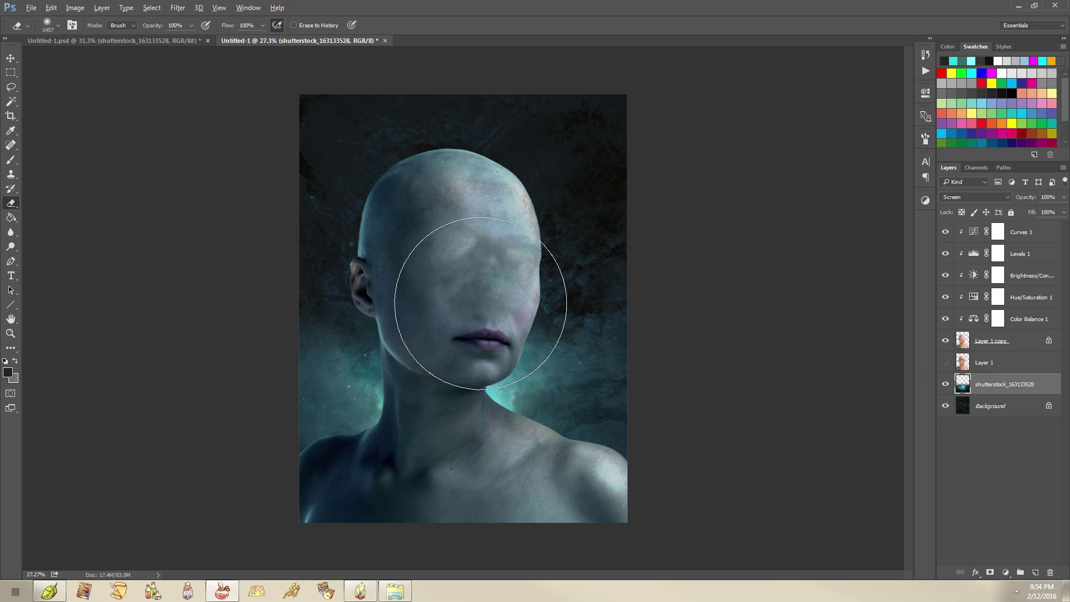
scroll(462, 329, down, 3)
scroll(468, 297, up, 3)
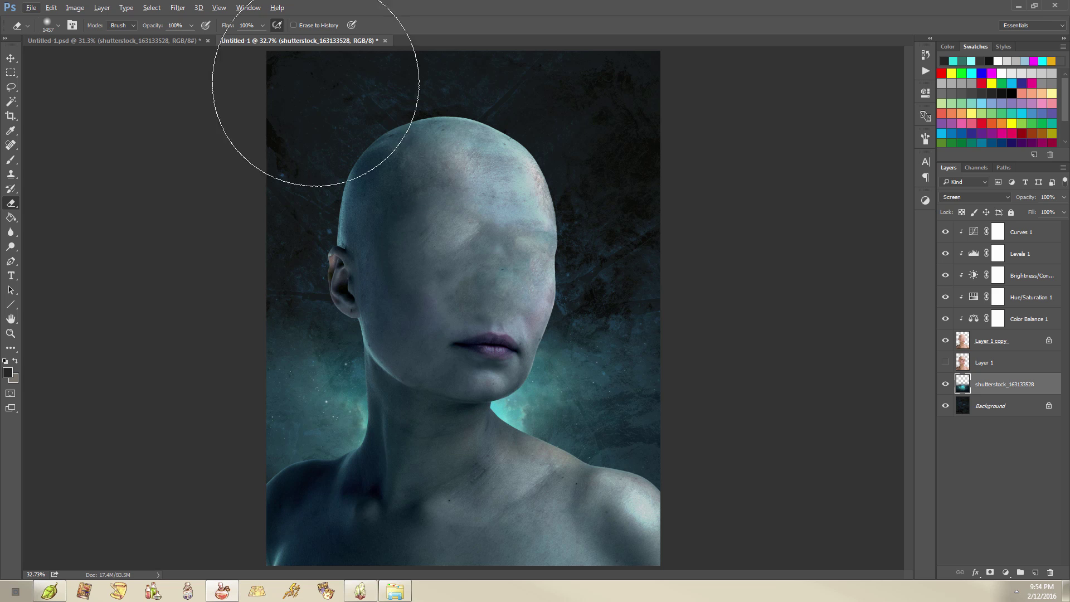
- In Untitled-1.psd, toggle the shutterstock_122276479 layer to examine its effect and select that layer
click(189, 41)
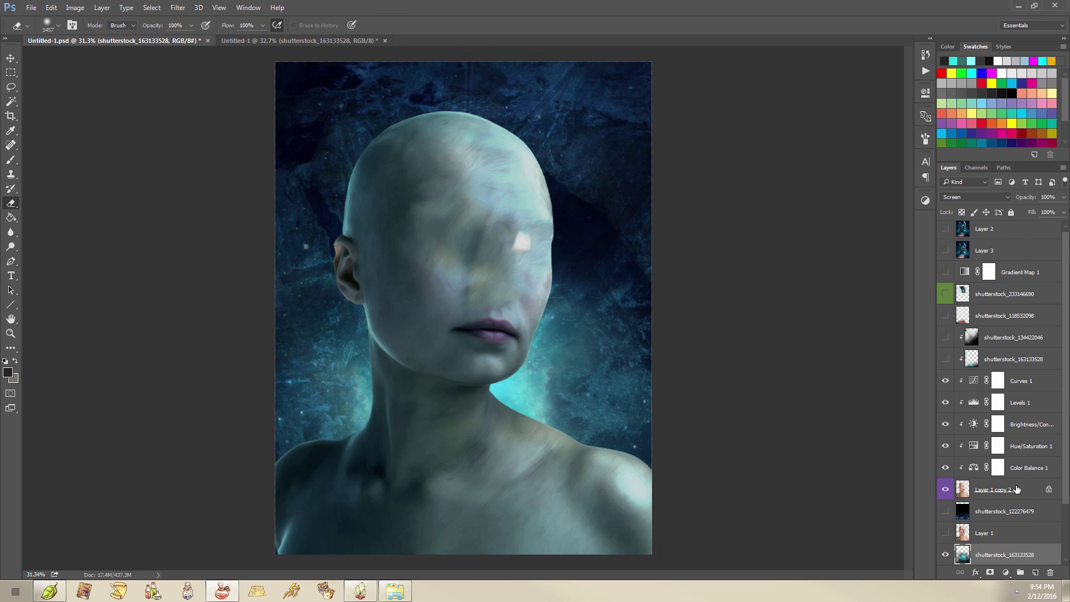
scroll(968, 519, down, 1)
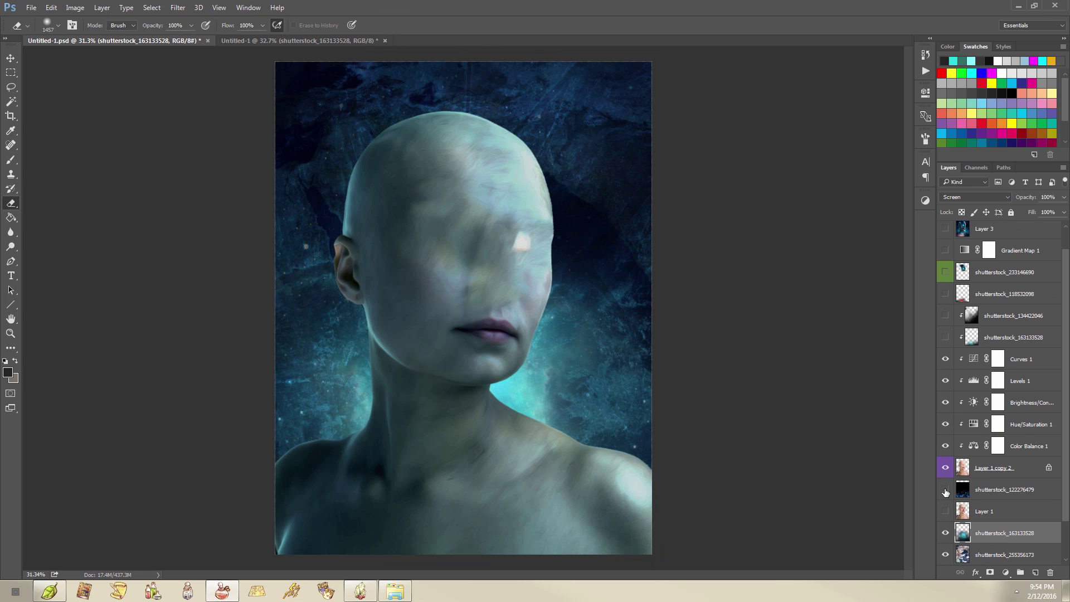
click(946, 490)
click(946, 492)
click(990, 489)
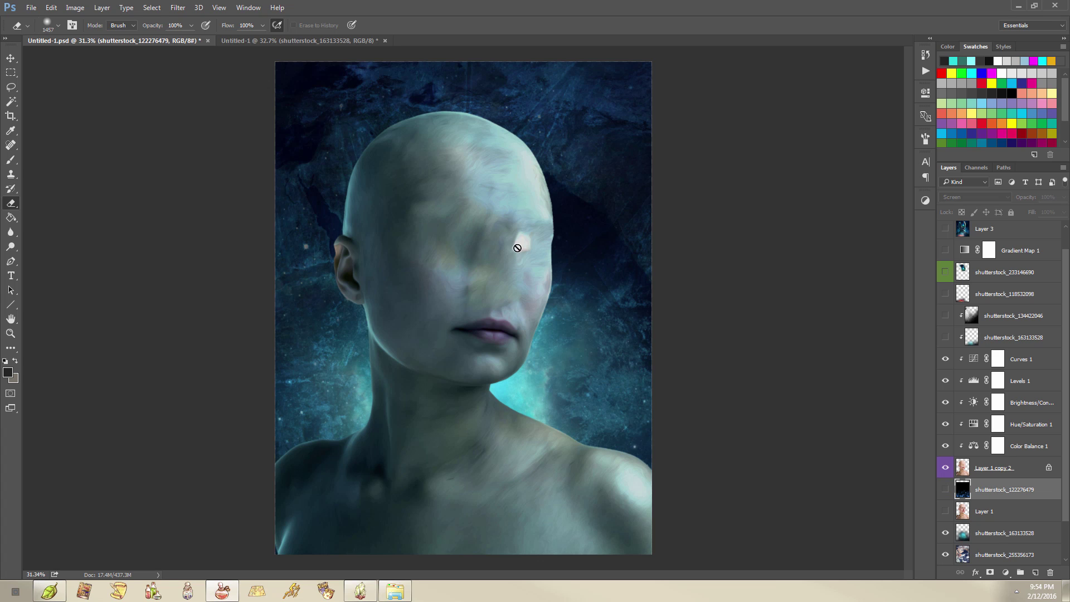
- In the working document Untitled-1, select the Curves 1 adjustment layer above the portrait
click(283, 40)
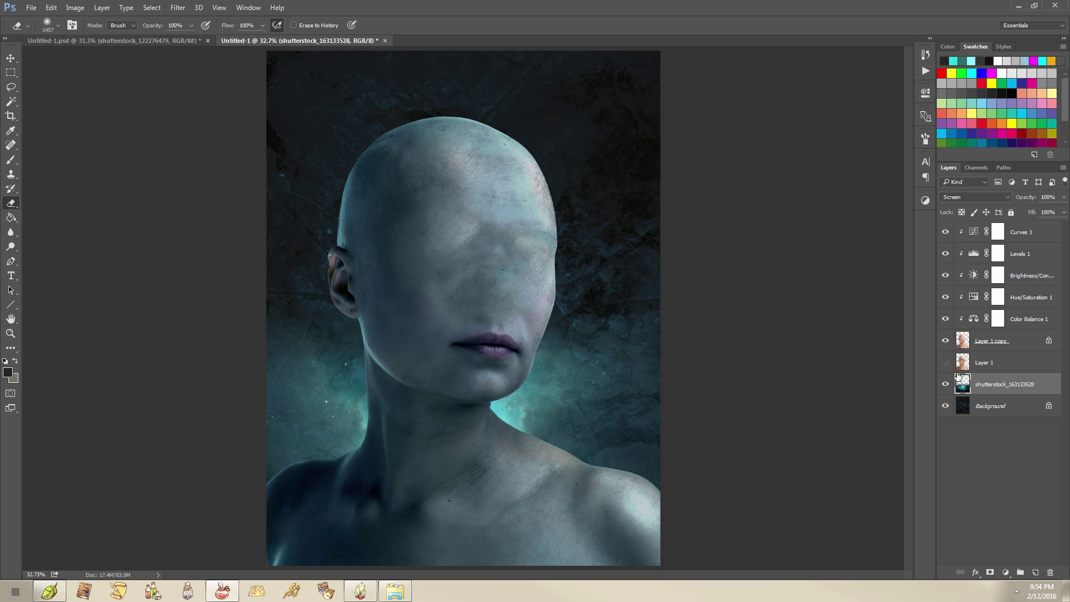
click(1023, 237)
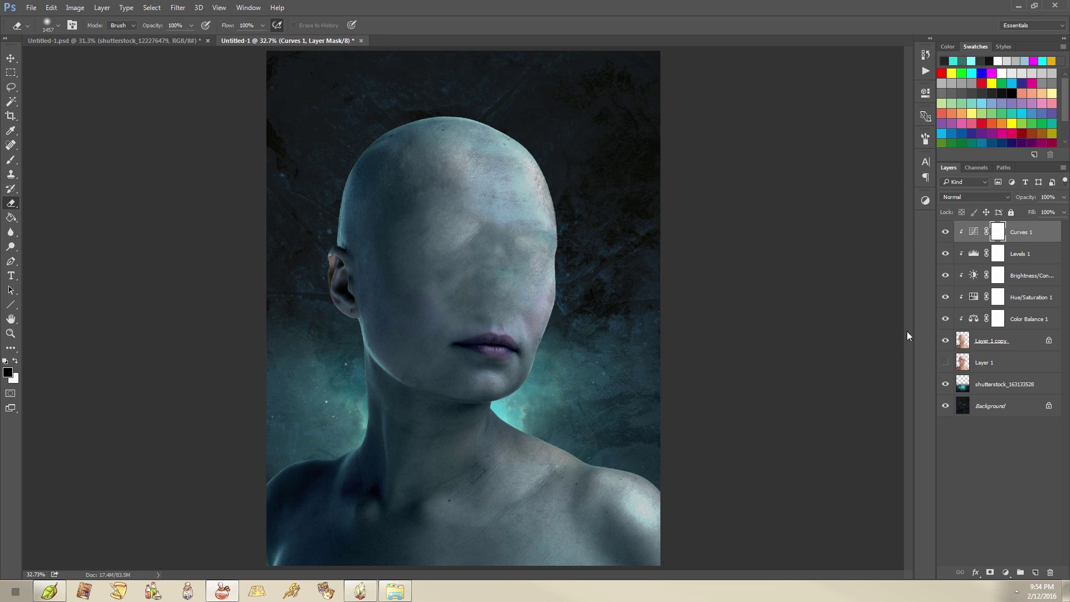
- In Untitled-1.psd, toggle the clipped shutterstock_134422046 and shutterstock_163133528 layers, and show shutterstock_233146690 to examine the finished face opening
click(169, 41)
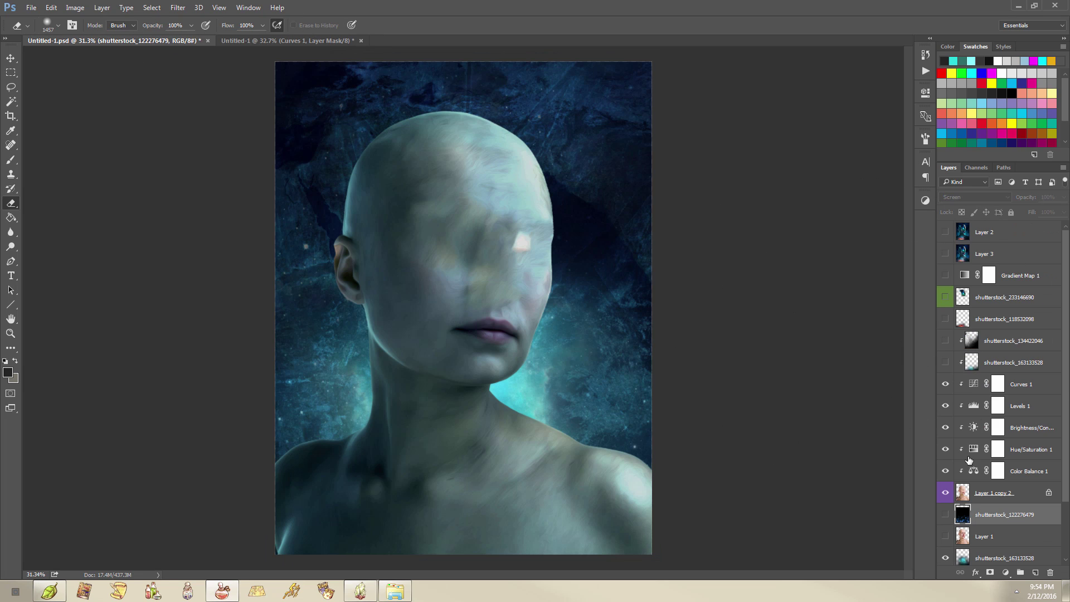
click(946, 361)
click(946, 341)
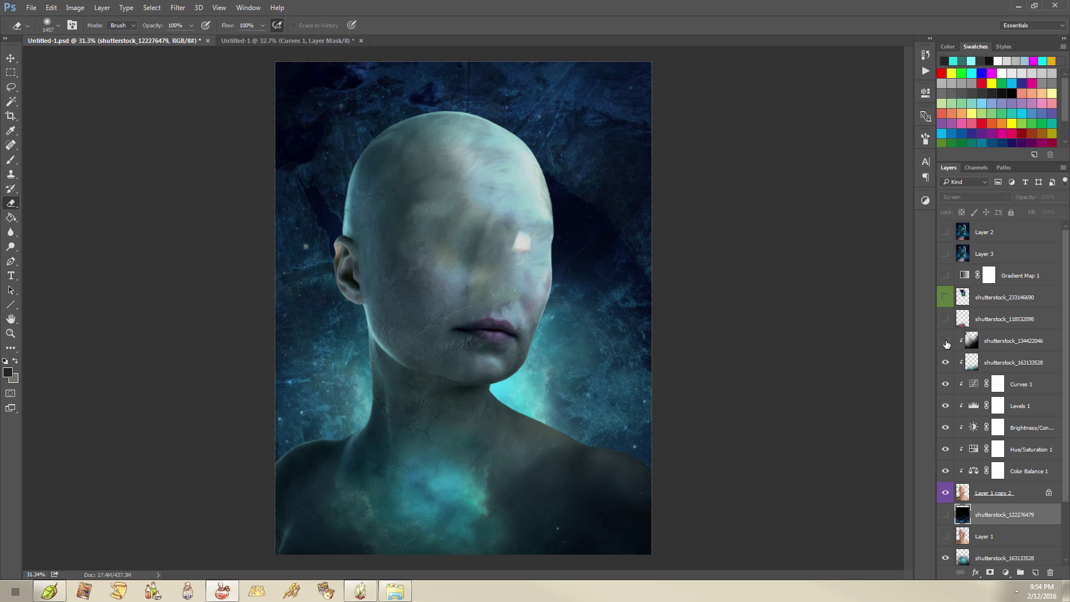
click(947, 362)
click(946, 341)
click(946, 297)
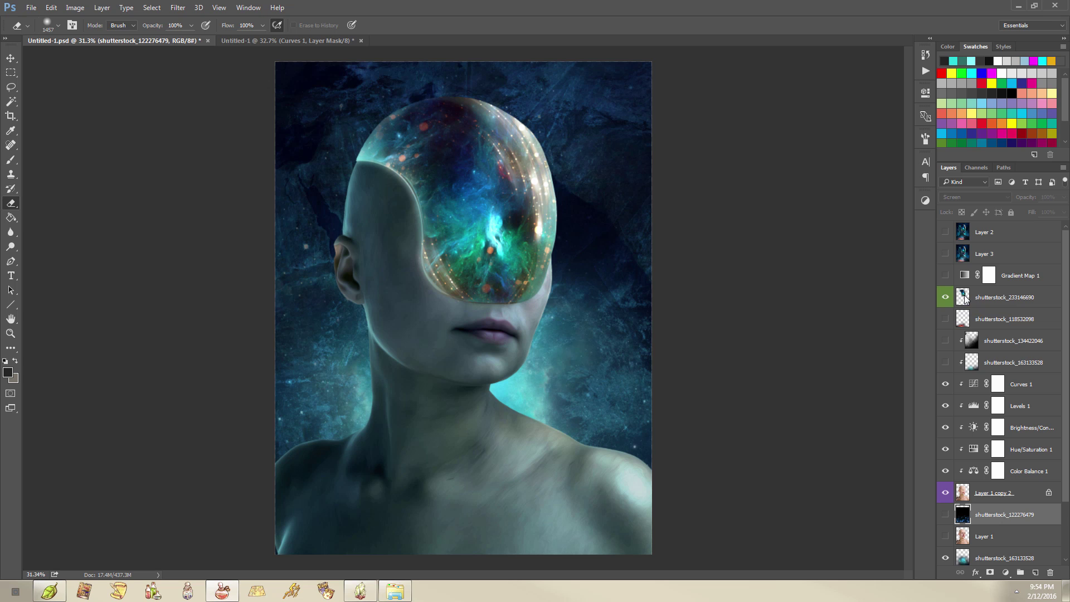
- Load the outline of shutterstock_233146690 as a selection to examine the opening's shape, select that layer, and clear the selection
ctrl+click(963, 297)
ctrl+click(506, 212)
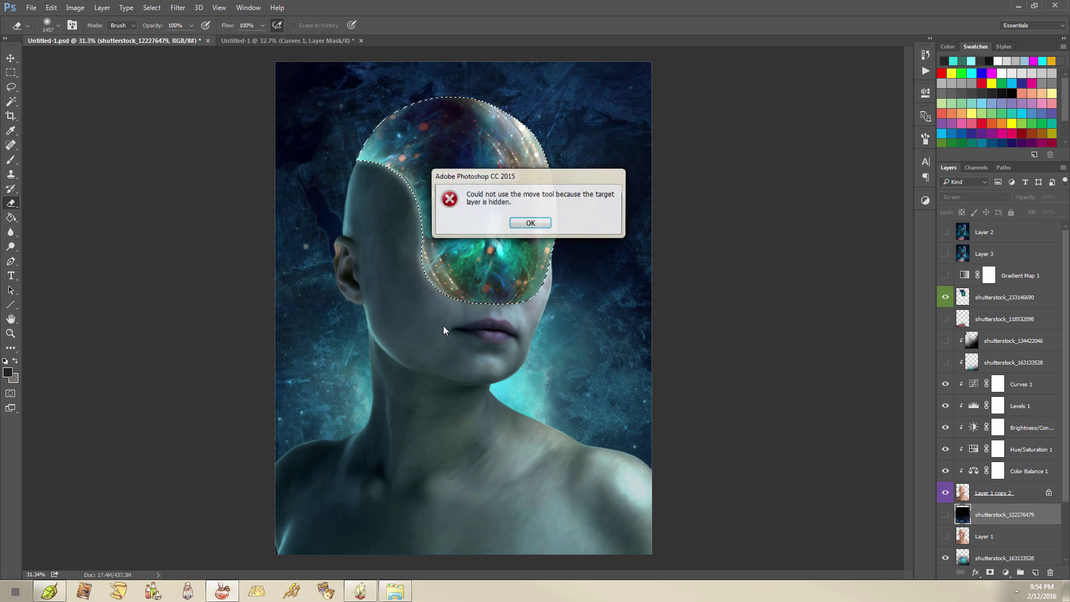
click(534, 223)
click(987, 299)
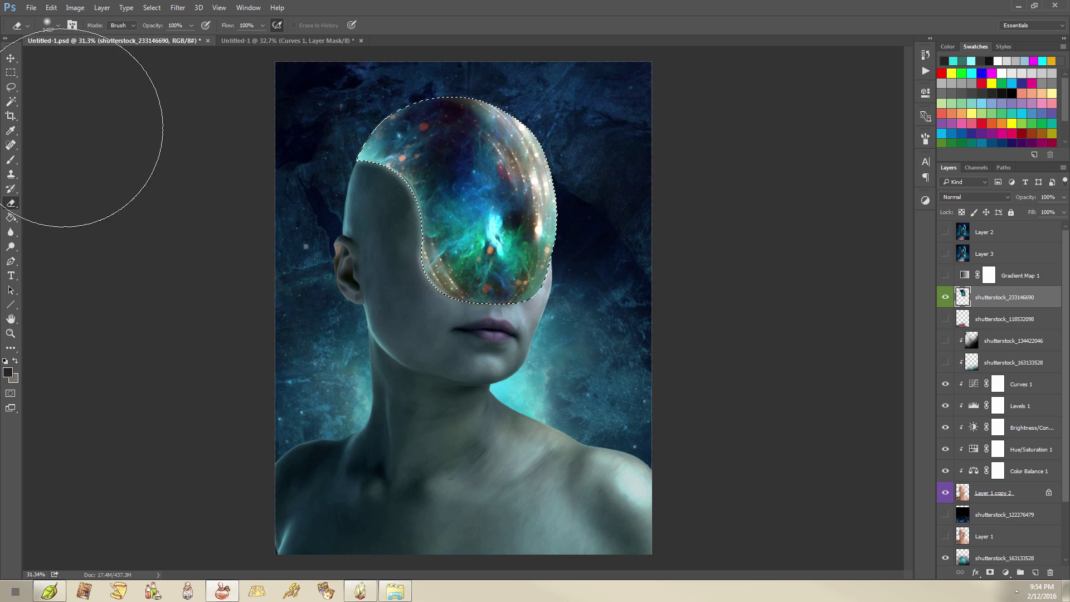
click(11, 58)
mouse_move(497, 244)
mouse_down()
mouse_move(406, 366)
mouse_move(514, 251)
mouse_move(575, 237)
mouse_move(561, 257)
mouse_move(499, 226)
mouse_up()
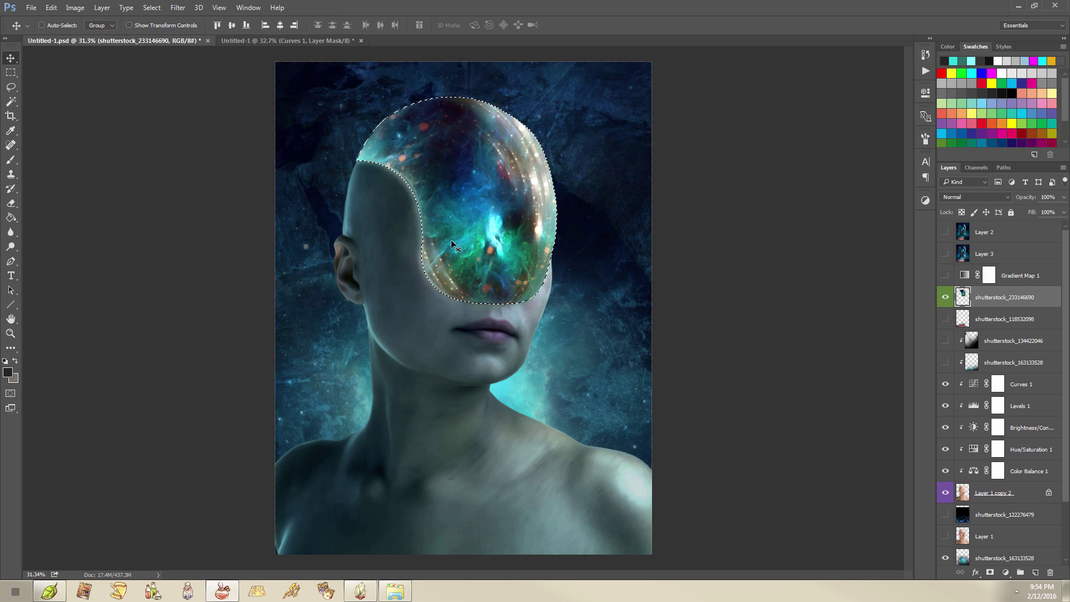
key(ctrl+d)
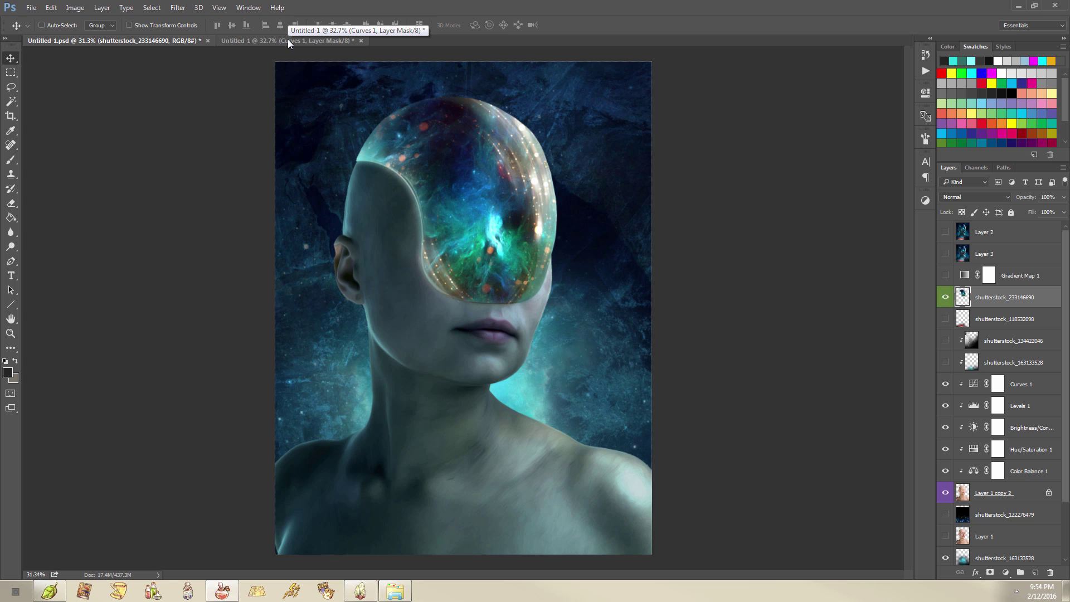
- In the working document Untitled-1, add a new empty layer above Curves 1
click(288, 40)
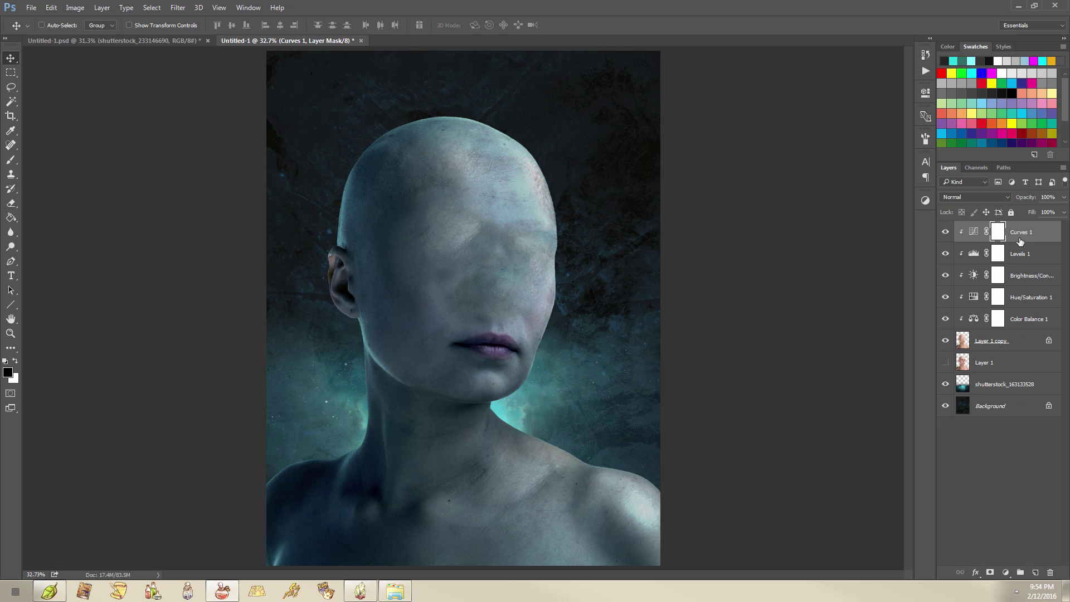
click(1035, 572)
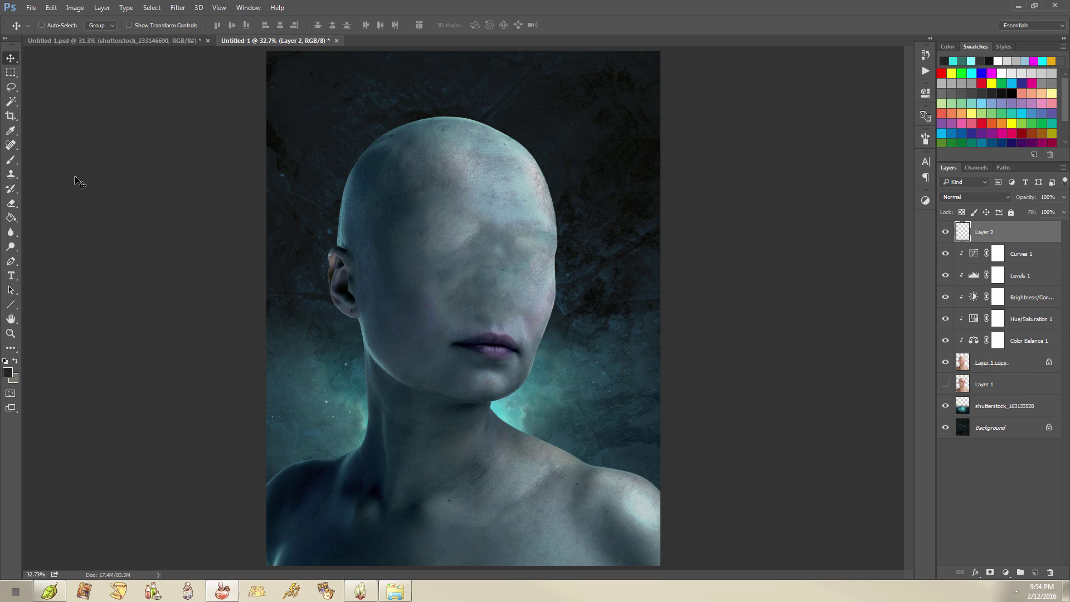
- Try sketching the face opening's outline across the head and around the crown with a 21 px bright green brush, following Untitled-1.psd
click(10, 160)
right_click(595, 197)
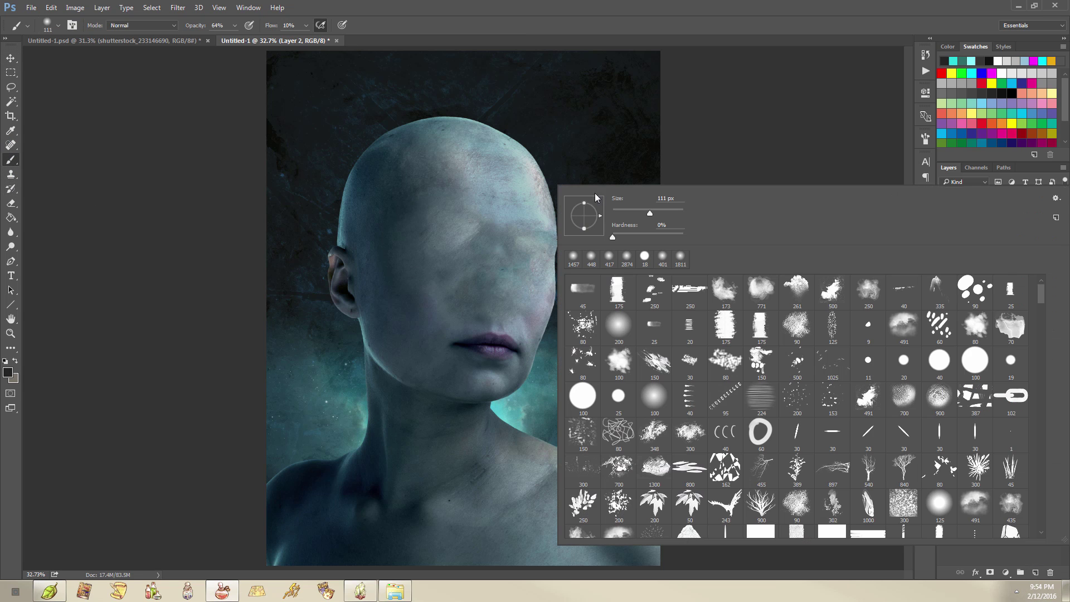
double_click(670, 200)
text(11)
key(Return)
click(962, 71)
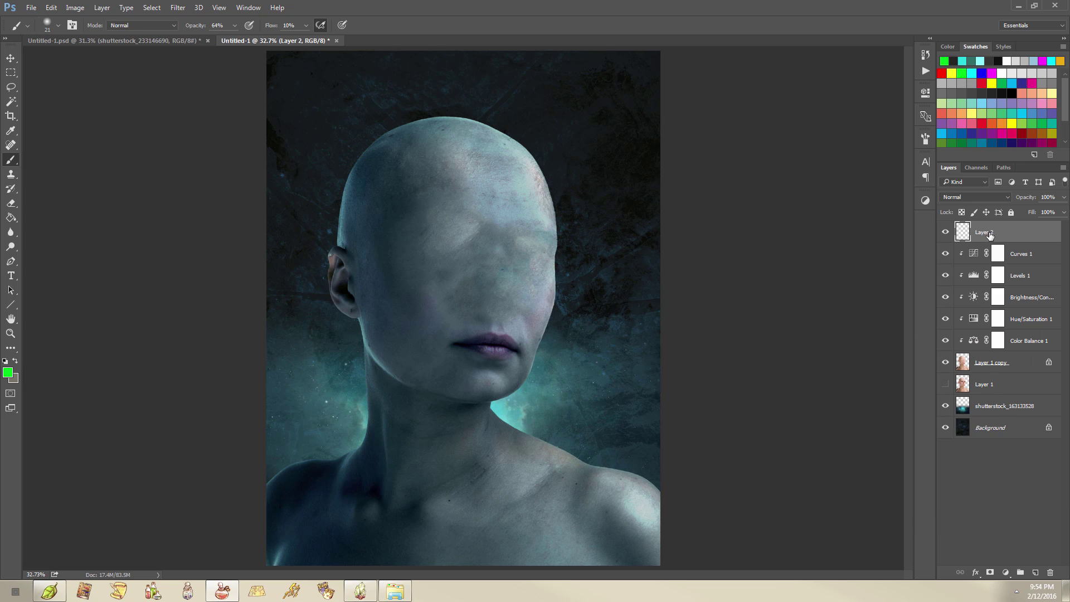
click(169, 41)
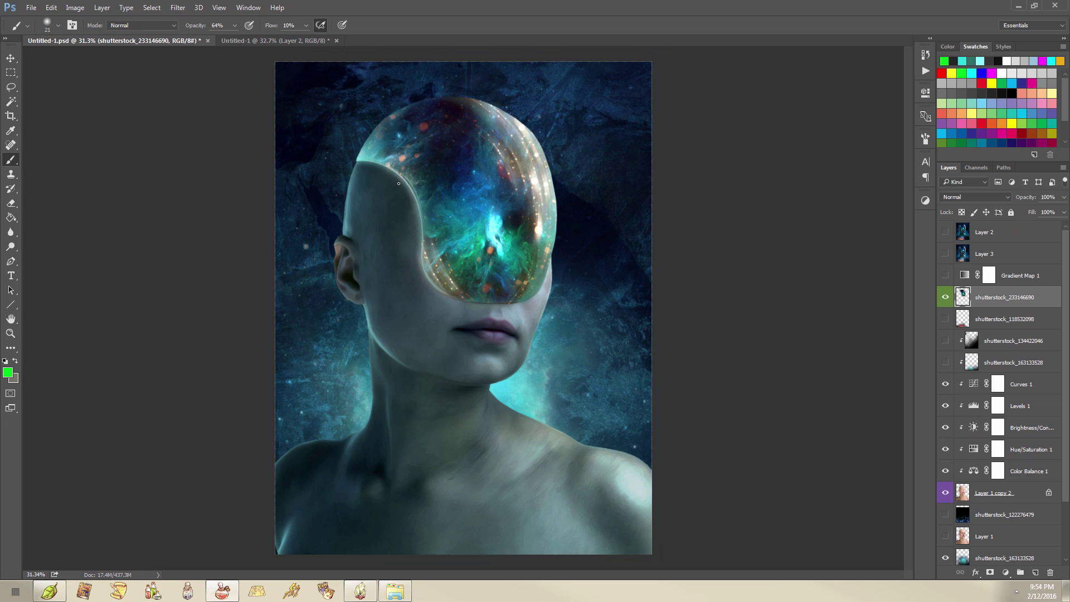
click(253, 43)
mouse_move(349, 173)
mouse_down()
mouse_move(407, 194)
mouse_move(440, 277)
mouse_move(464, 305)
mouse_move(513, 313)
mouse_up()
mouse_move(568, 274)
mouse_down()
mouse_move(576, 162)
mouse_move(524, 87)
mouse_move(375, 87)
mouse_move(312, 156)
mouse_up()
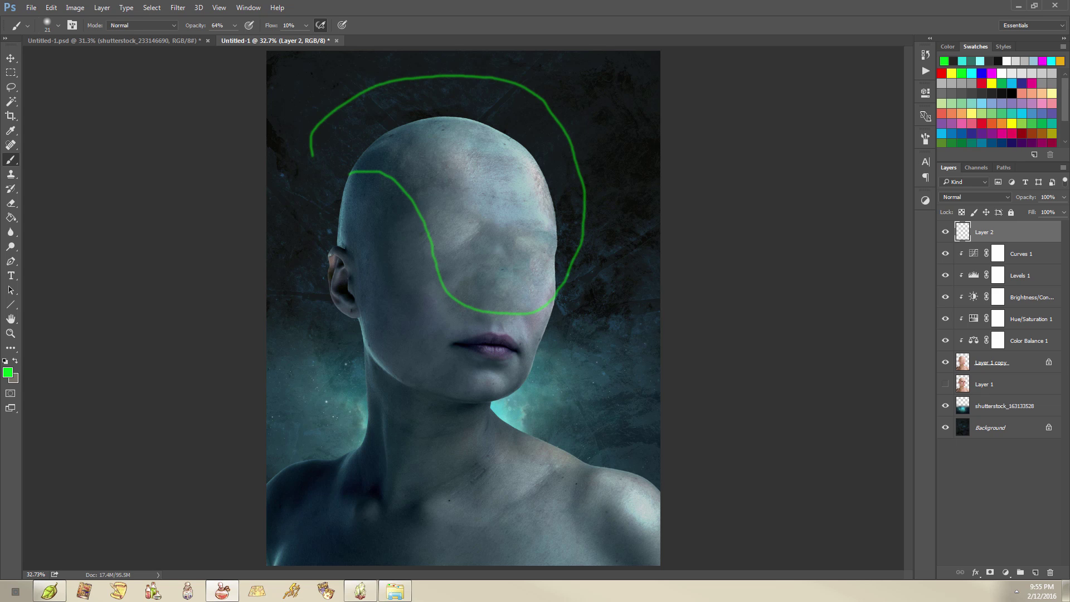
key(ctrl+z)
- Start a Pen path in Path mode at the back edge of the head, curving across the temple and down beneath the eye area
click(11, 261)
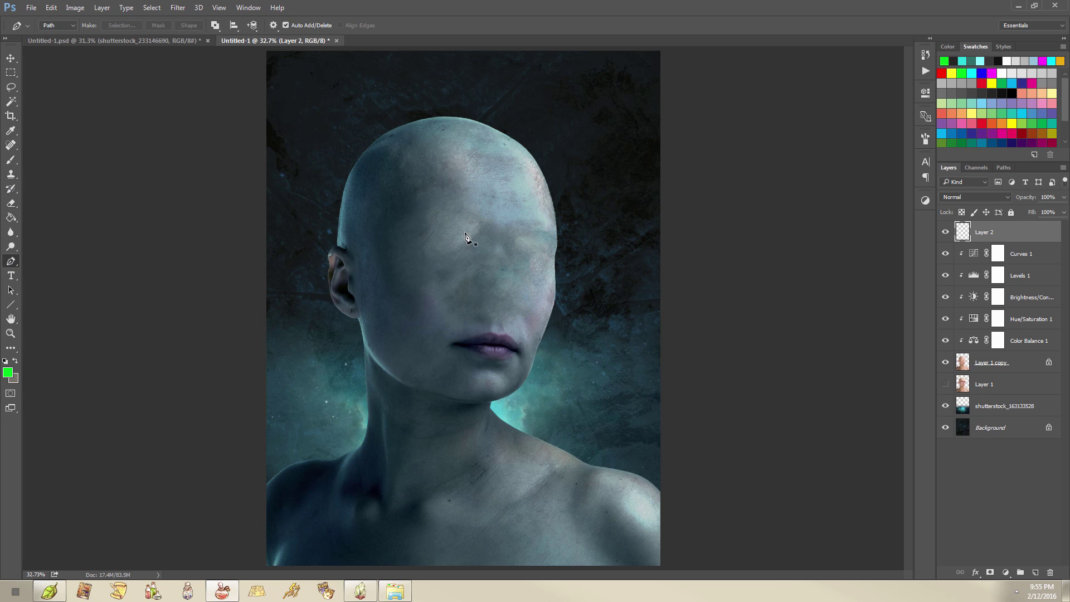
click(343, 180)
click(72, 26)
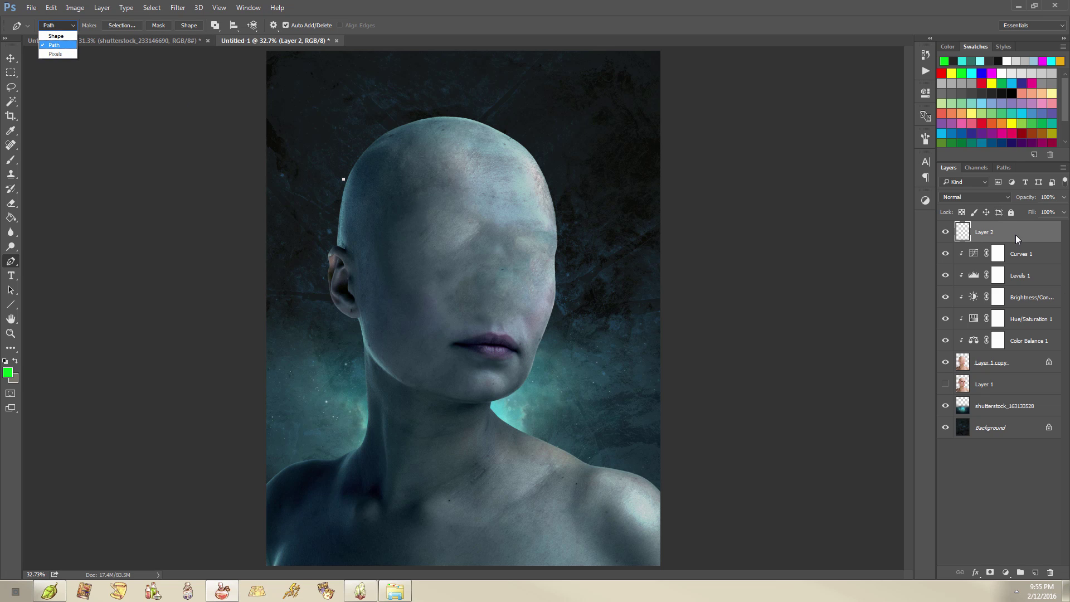
click(515, 291)
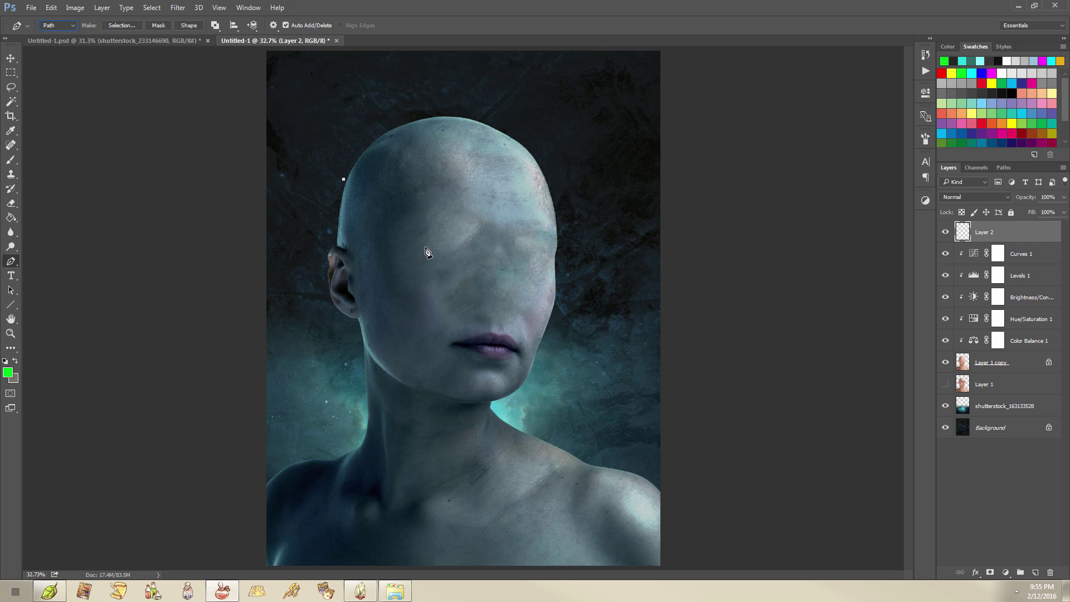
drag(440, 254, 441, 272)
alt+click(431, 233)
drag(526, 299, 567, 299)
alt+click(498, 297)
drag(566, 268, 582, 230)
key(ctrl+alt+z)
key(ctrl+alt+z)
click(565, 254)
key(ctrl+alt+z)
drag(564, 269, 570, 244)
key(ctrl+alt+z)
- Curve the path up to the face's outer edge and close it with straight segments passing outside the crown to the starting point
click(564, 231)
drag(563, 231, 540, 113)
click(451, 74)
click(341, 103)
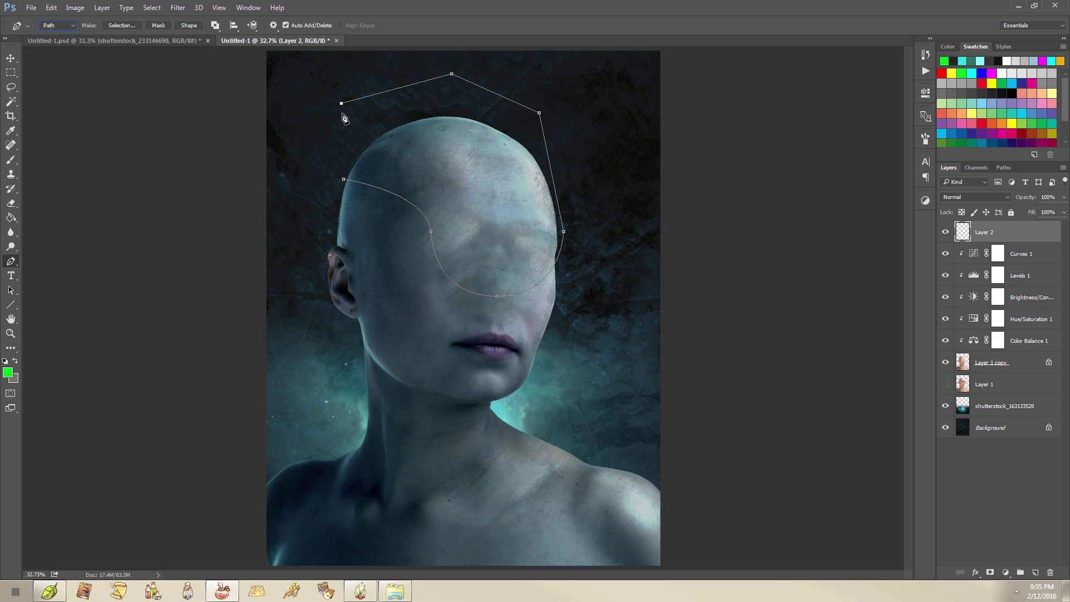
click(344, 179)
- Fill the closed path on Layer 2 with black (000000) at Normal mode and 100% opacity, and dismiss the path outline
click(179, 41)
click(262, 40)
right_click(485, 187)
click(524, 268)
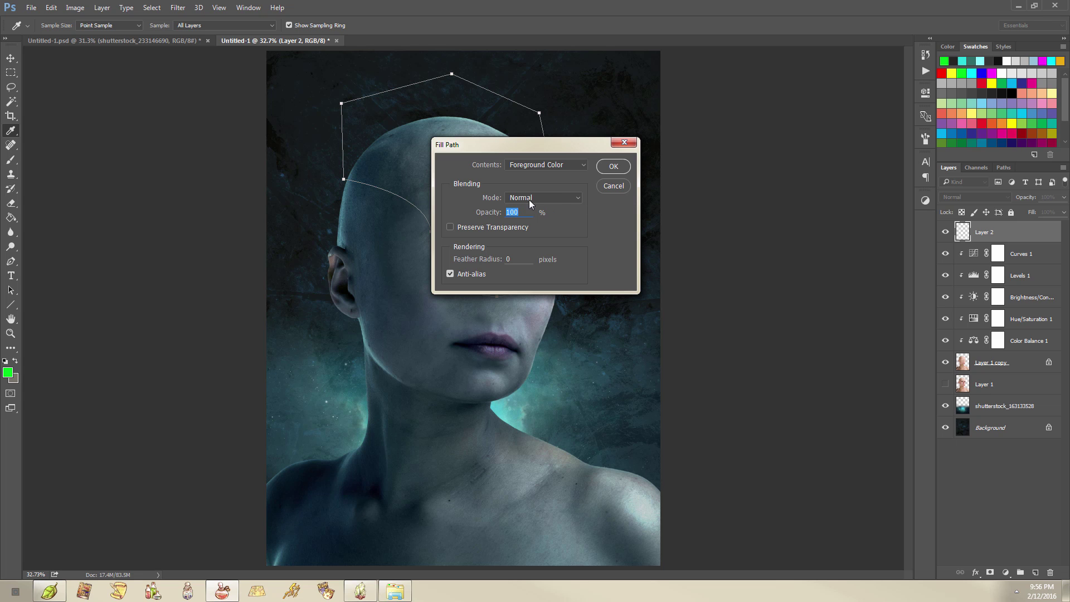
click(570, 163)
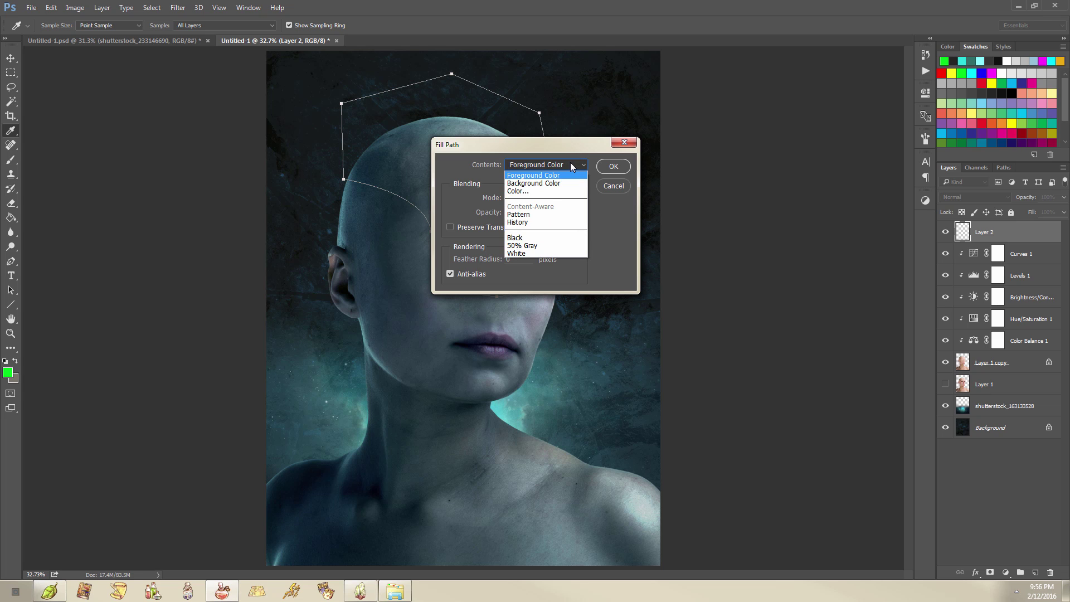
click(540, 189)
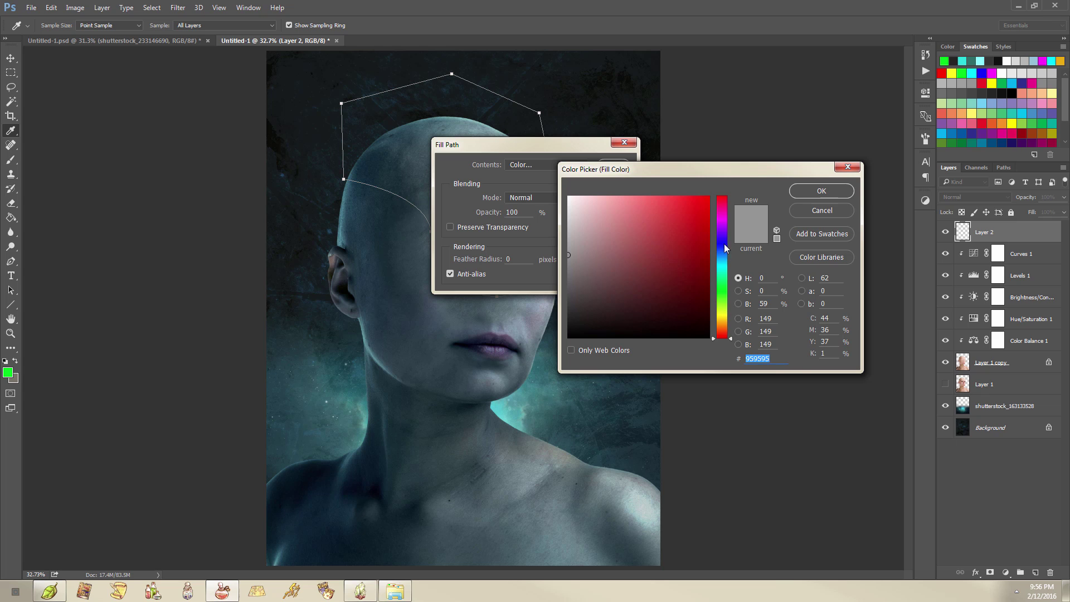
drag(700, 314, 554, 341)
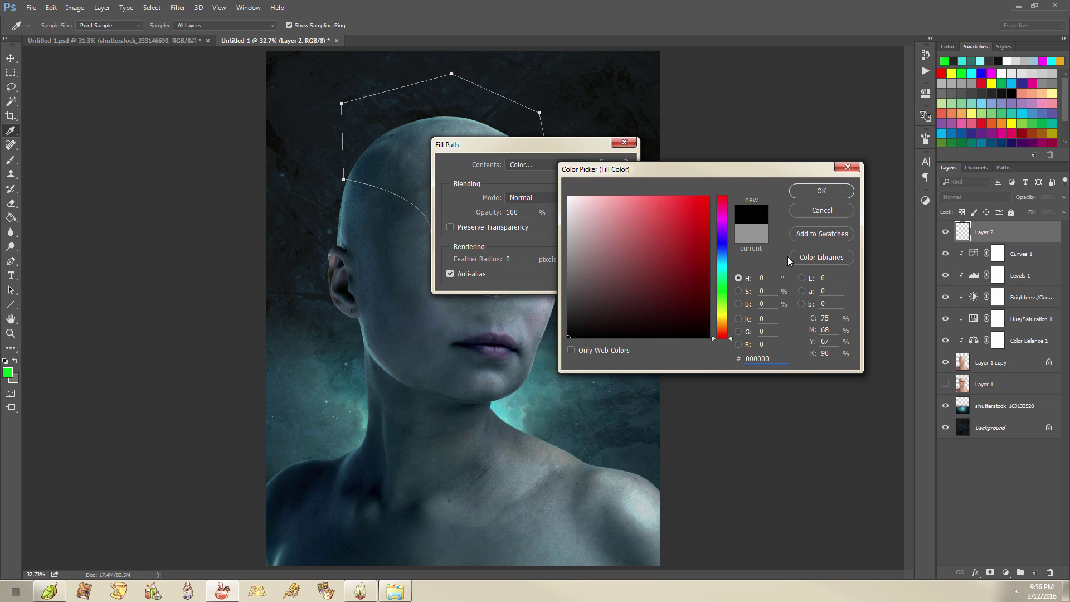
click(821, 191)
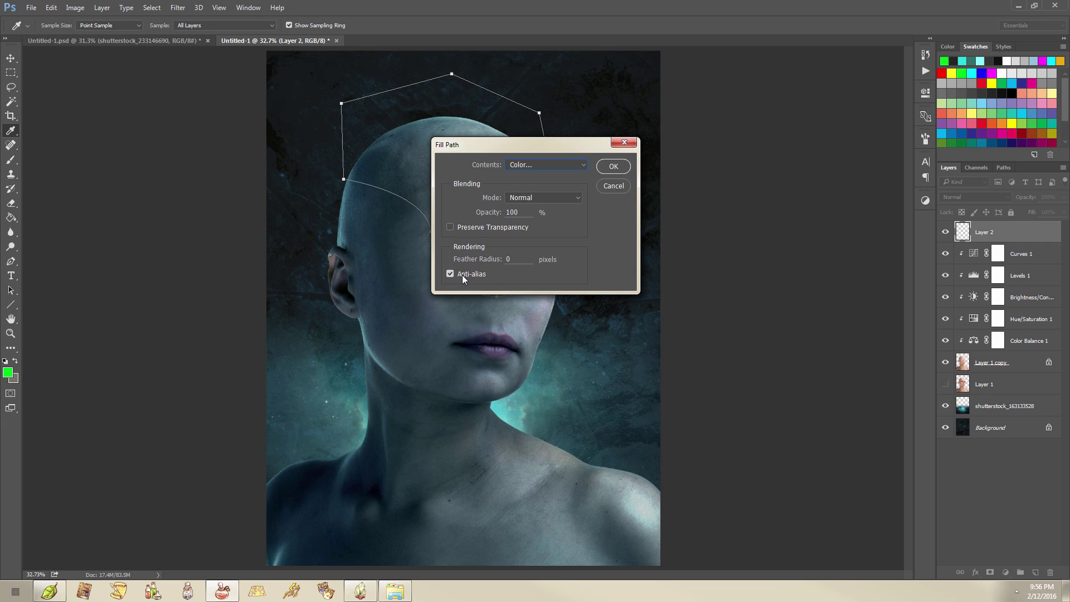
click(614, 166)
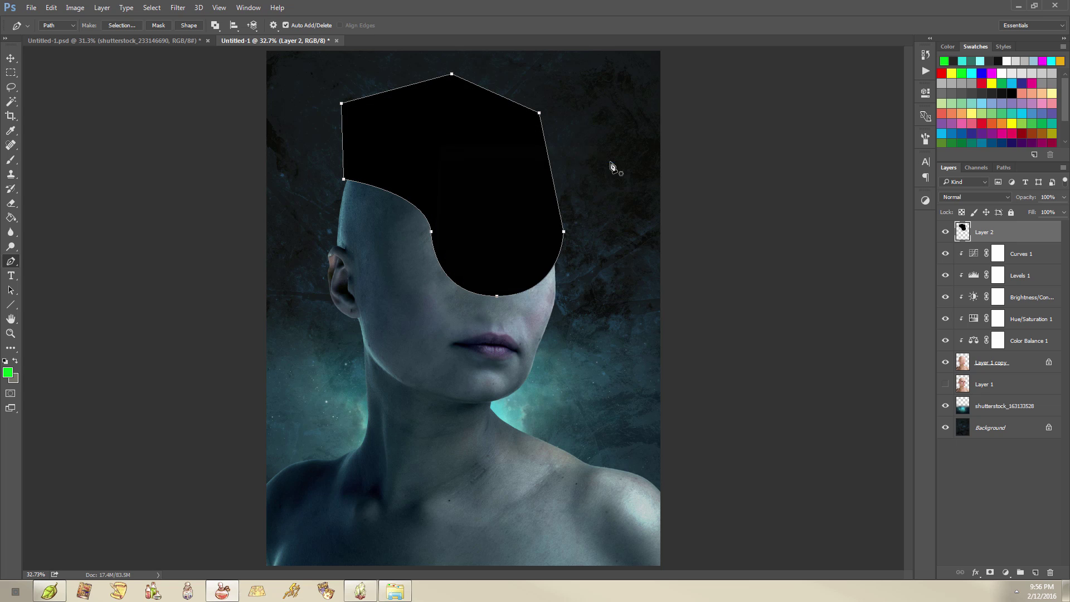
key(Escape)
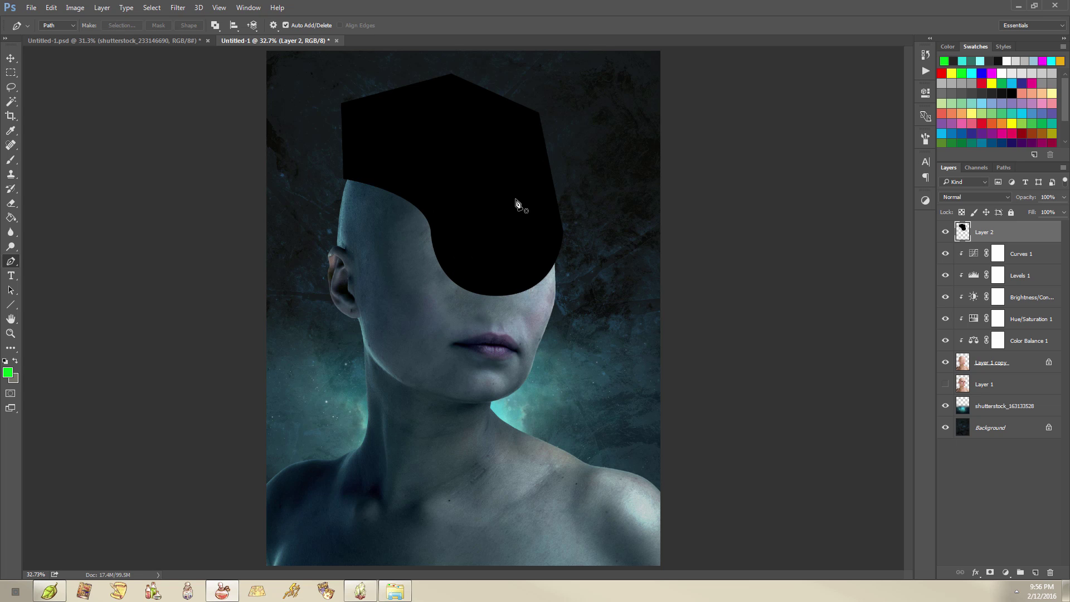
- Try clipping Layer 2 to the portrait and moving the black shape slightly down over the face
click(11, 58)
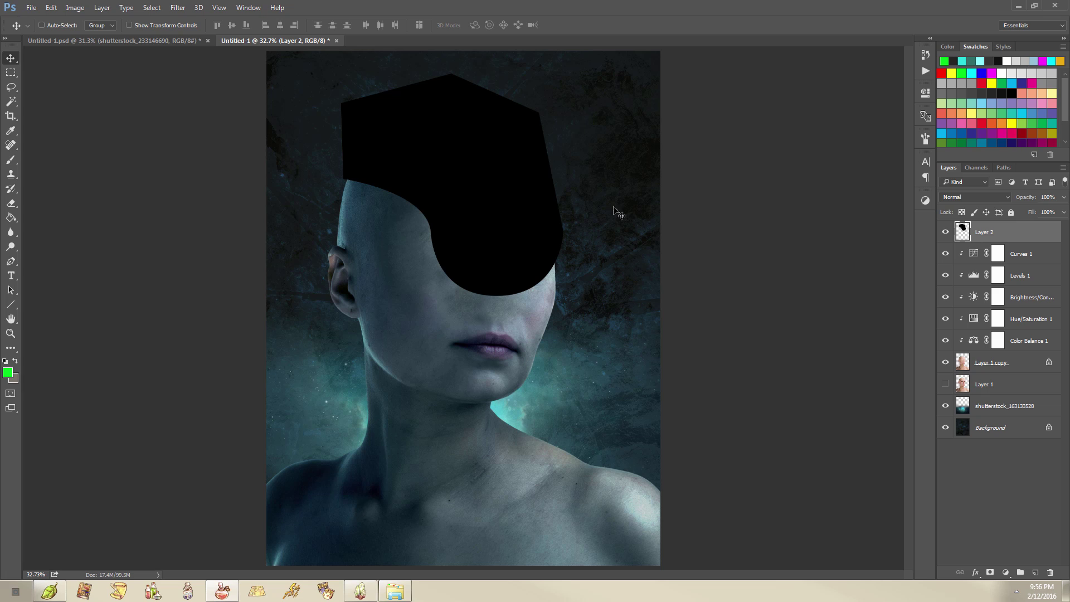
right_click(1024, 235)
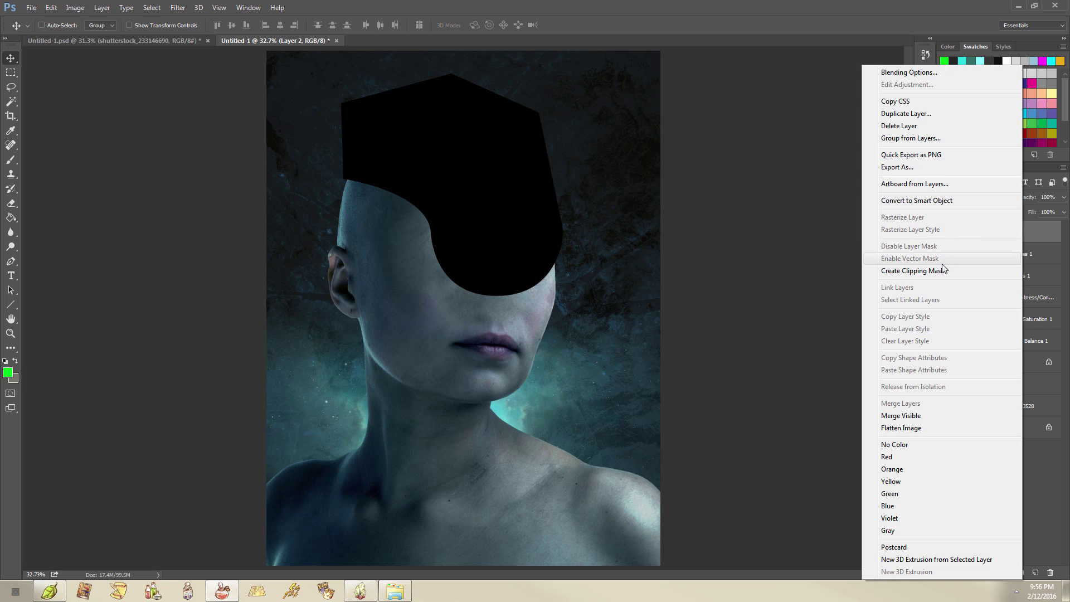
click(942, 271)
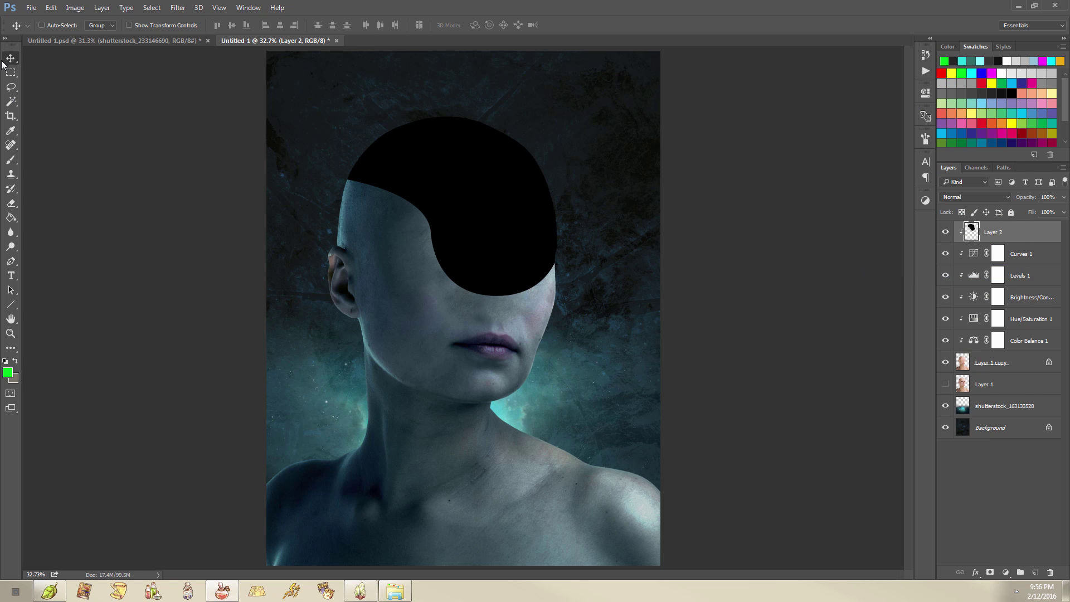
drag(483, 232, 481, 244)
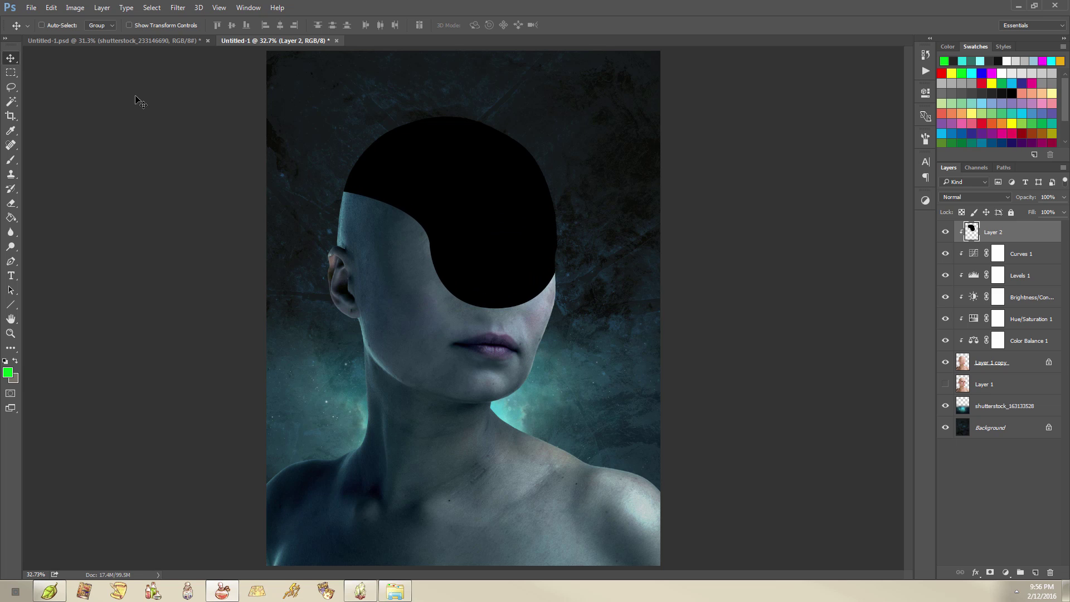
- Compare with Untitled-1.psd, undo the move and clipping of Layer 2, and dismiss the restored path outline
click(112, 40)
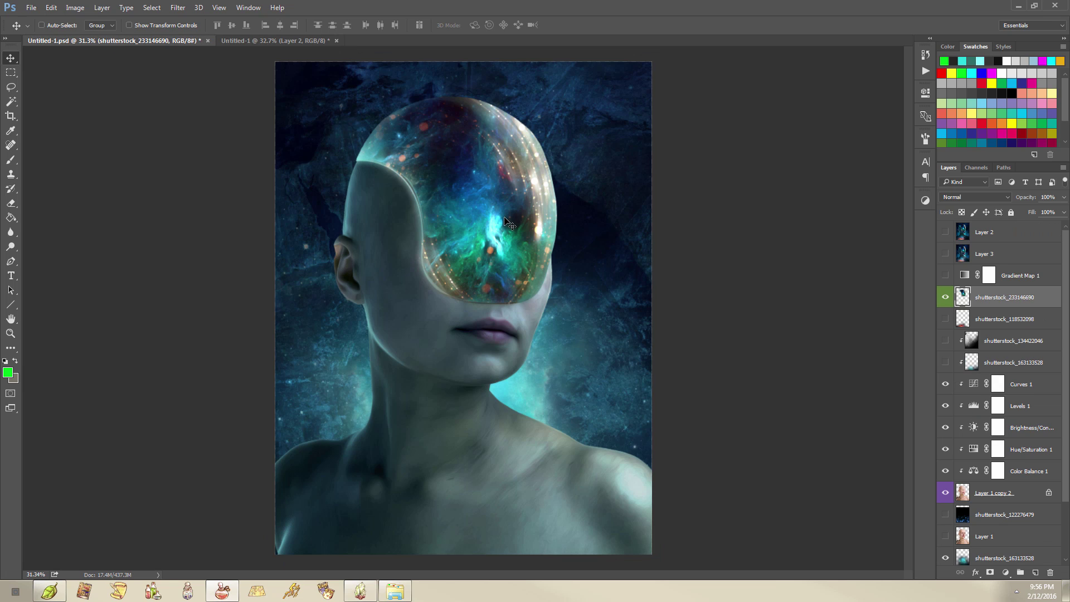
click(250, 41)
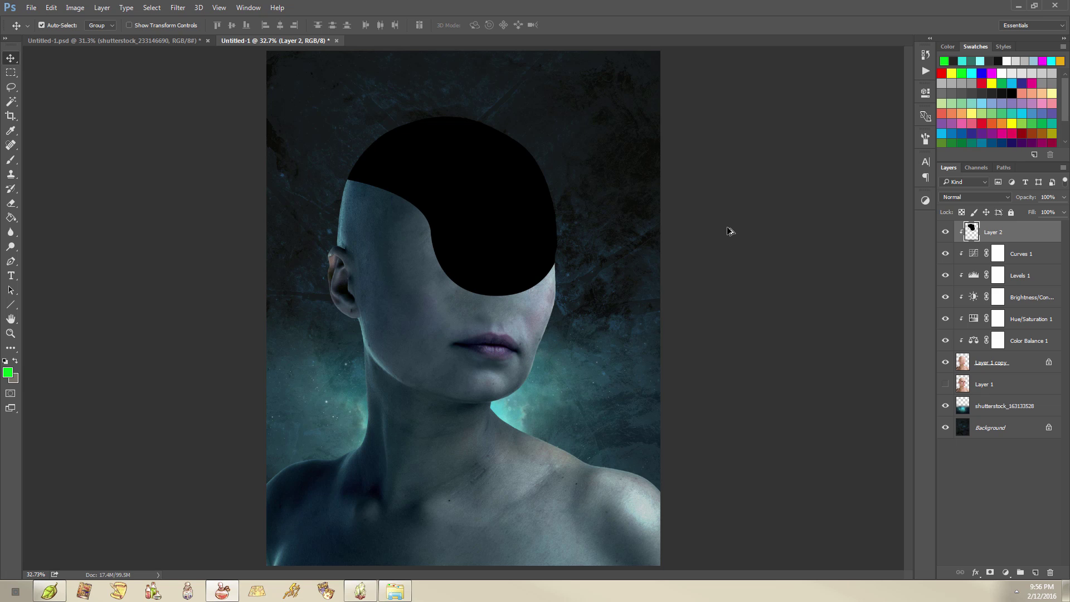
key(ctrl+alt+g)
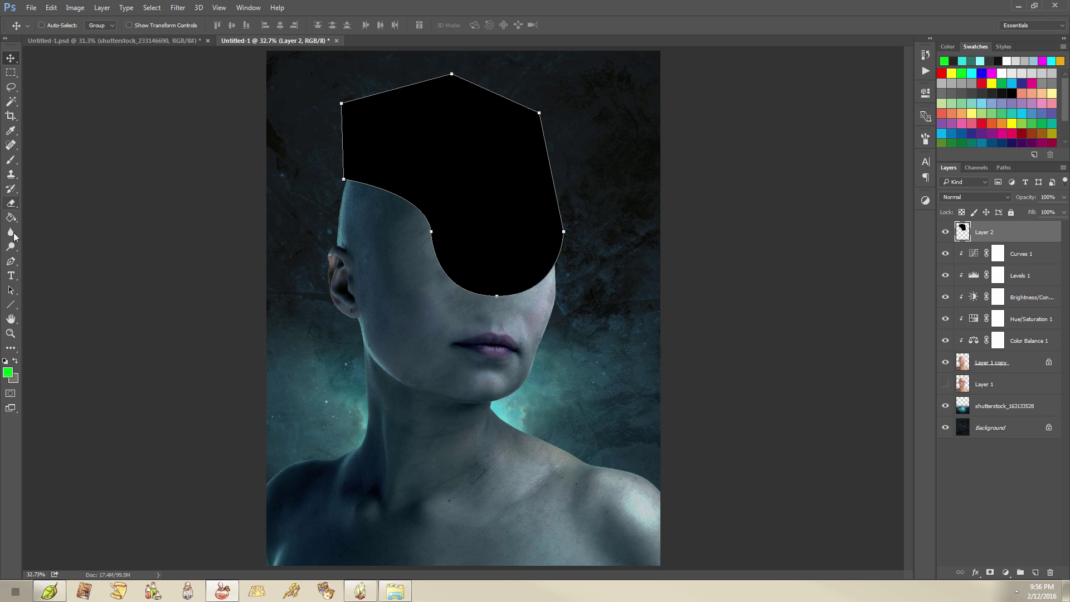
click(11, 261)
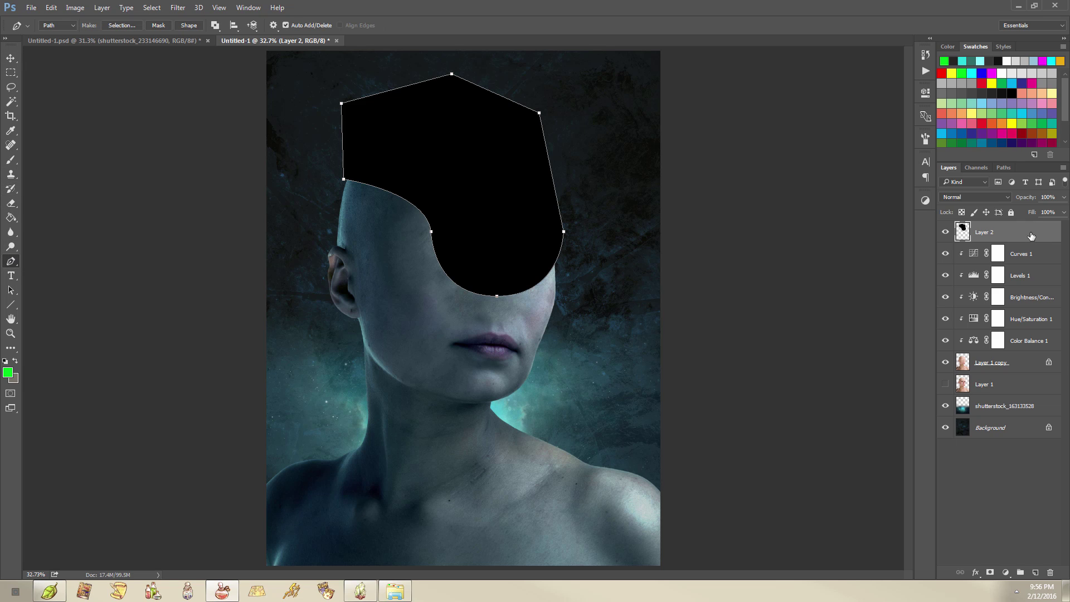
key(Escape)
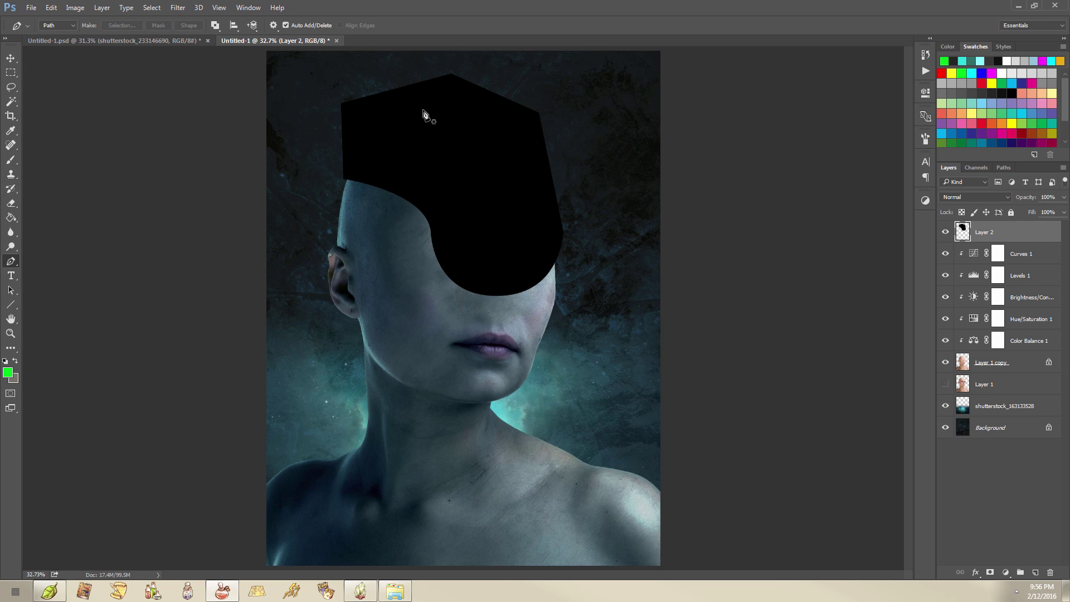
- Select everything outside the portrait using the outline of Layer 1 copy, cut that area from Layer 2's black shape, and clear the selection
click(981, 362)
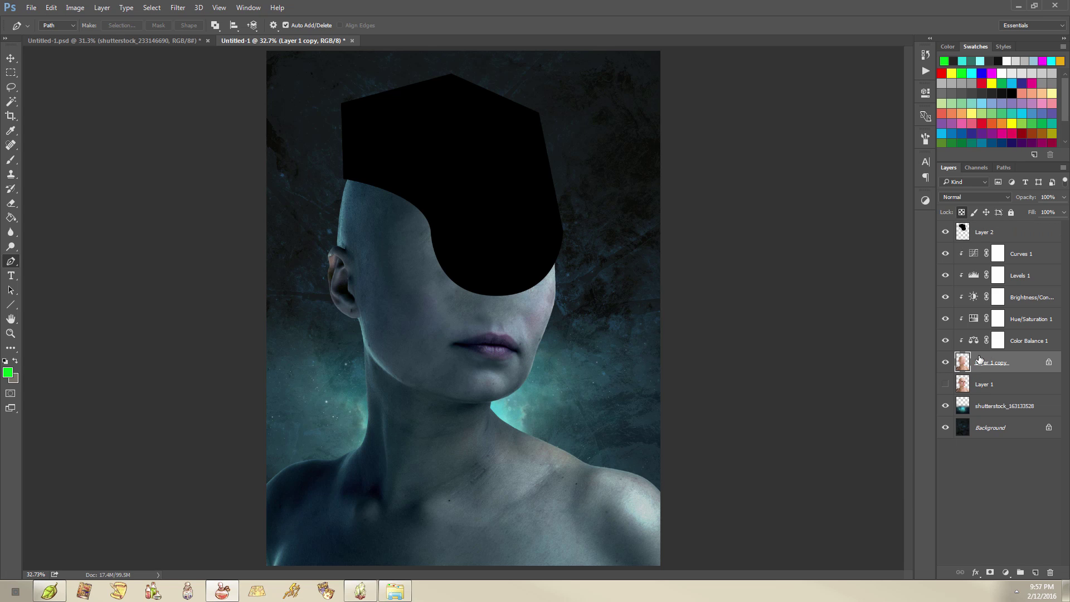
ctrl+click(965, 364)
mouse_move(945, 254)
mouse_down()
mouse_move(946, 341)
mouse_move(945, 254)
mouse_up()
click(147, 7)
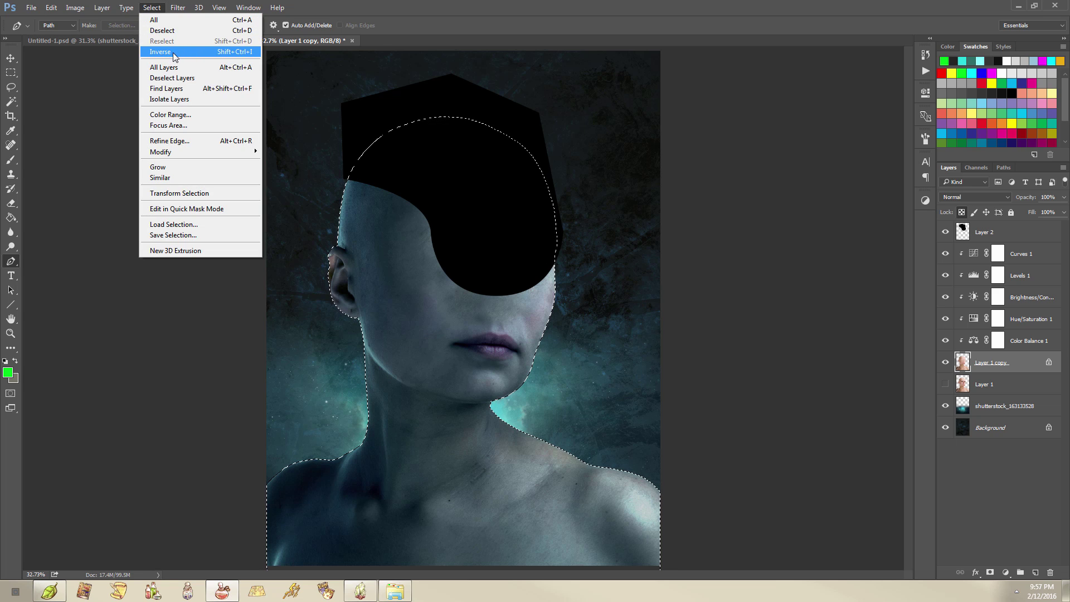
click(191, 52)
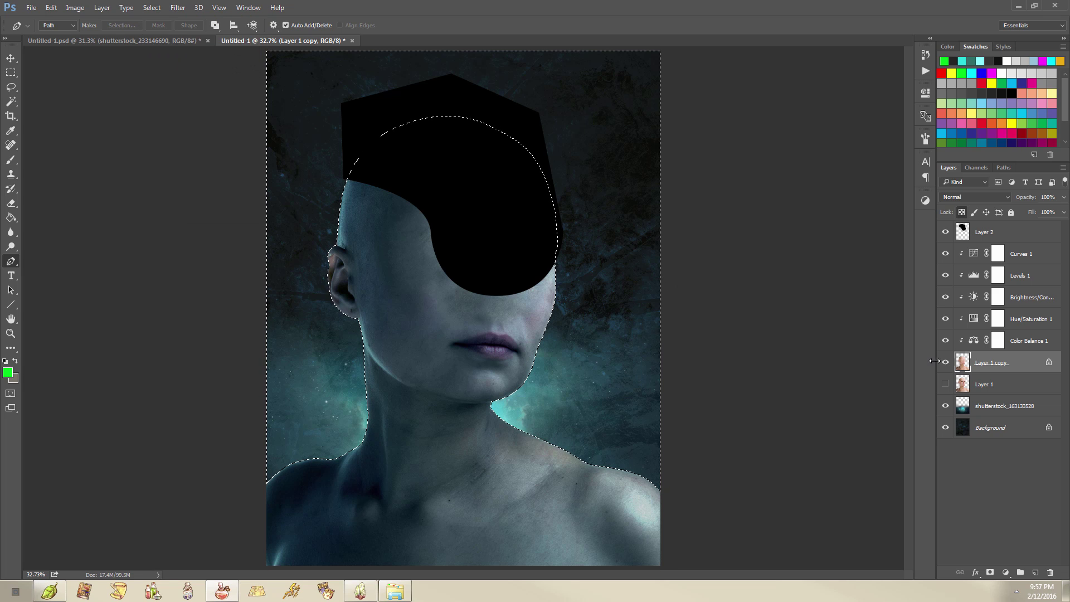
click(996, 233)
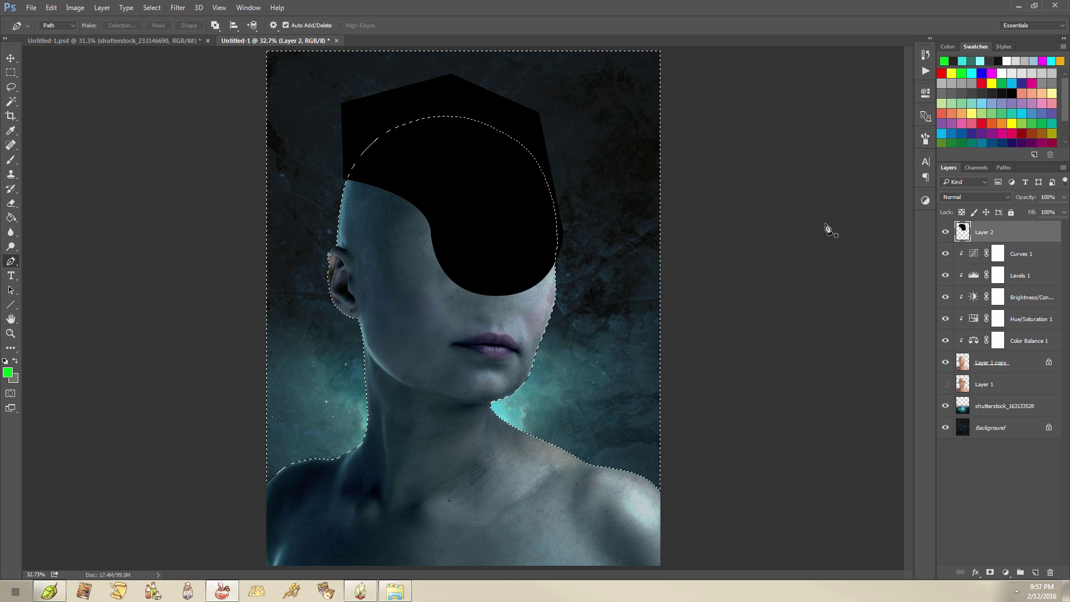
key(Delete)
key(ctrl+d)
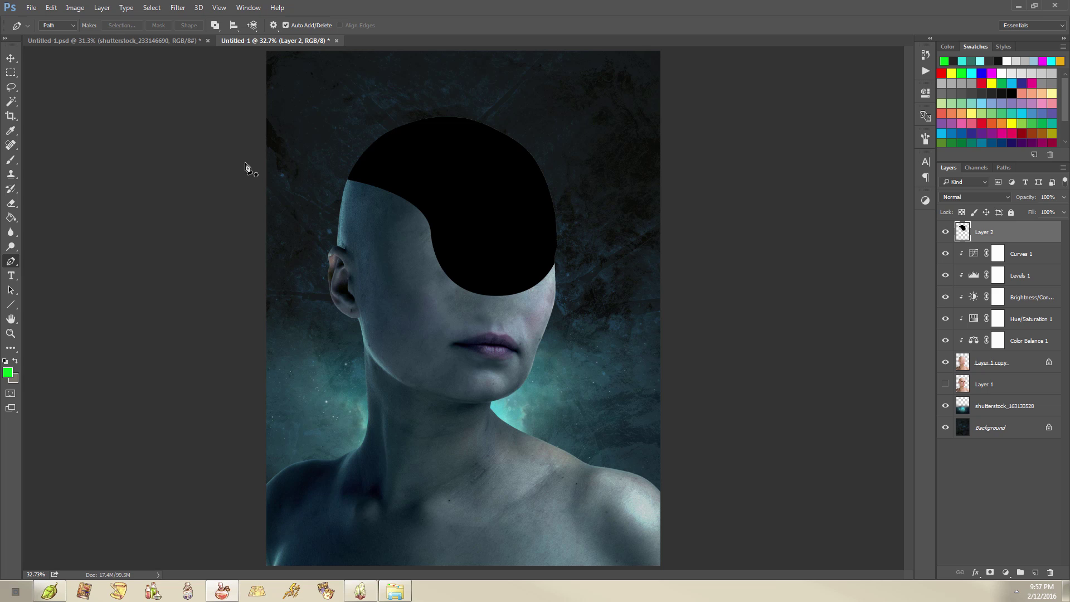
- Try moving the trimmed black shape on Layer 2 slightly down over the face
click(11, 58)
drag(516, 213, 497, 243)
key(ctrl+z)
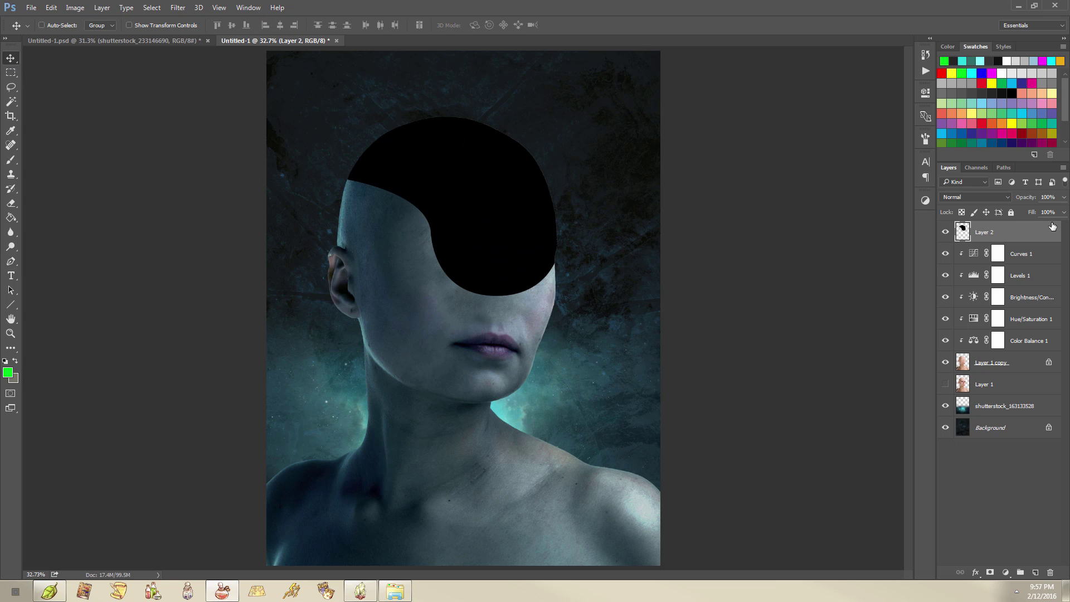
- Delete the black Layer 2, copy the nebula visor layer from Untitled-1.psd into the working document, and position it over the upper face
key(Delete)
click(115, 40)
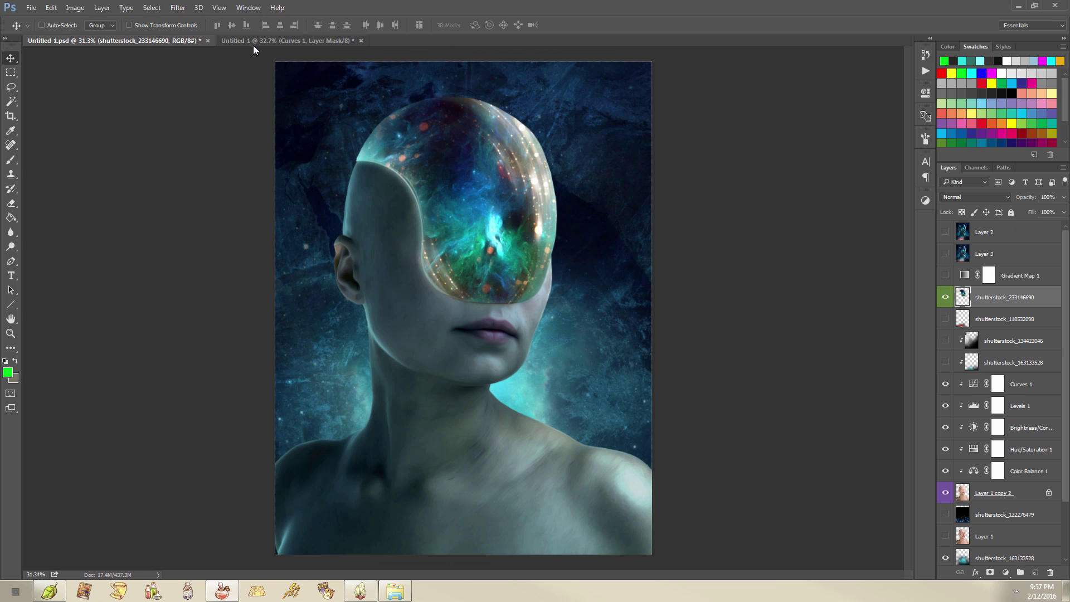
drag(254, 42, 463, 319)
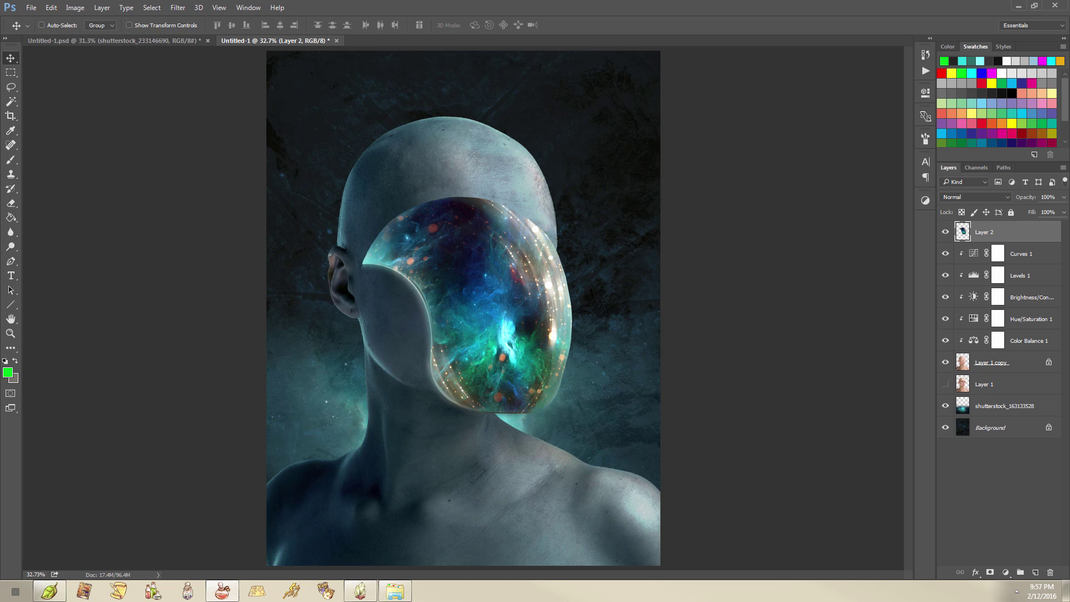
drag(527, 343, 512, 246)
- Lock the visor layer's transparent pixels, set up a soft 464 px black brush, and undo a test stroke across the visor
click(962, 212)
key(b)
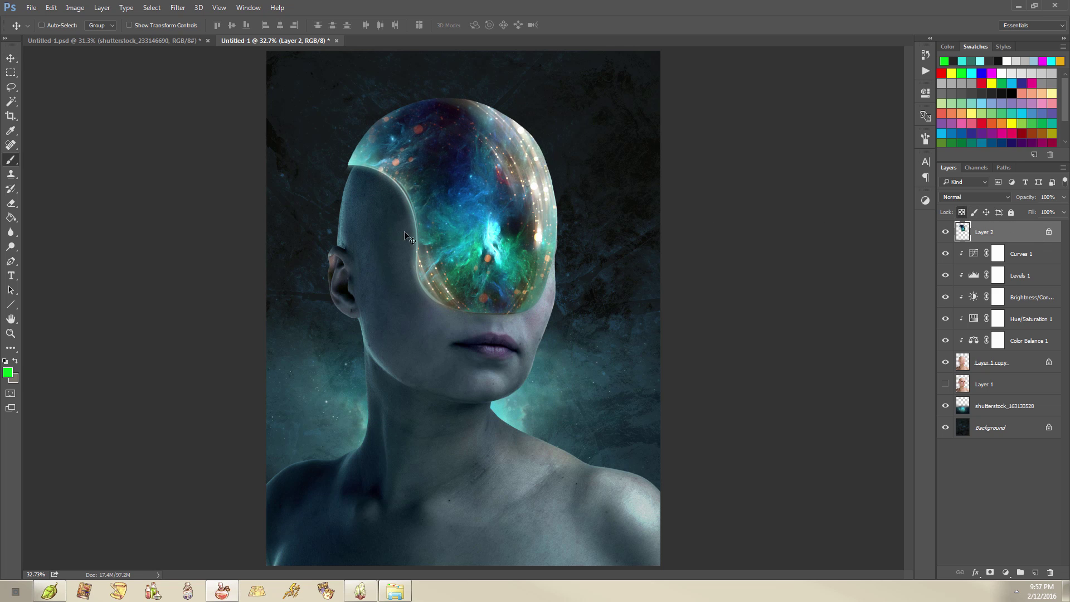
right_click(493, 172)
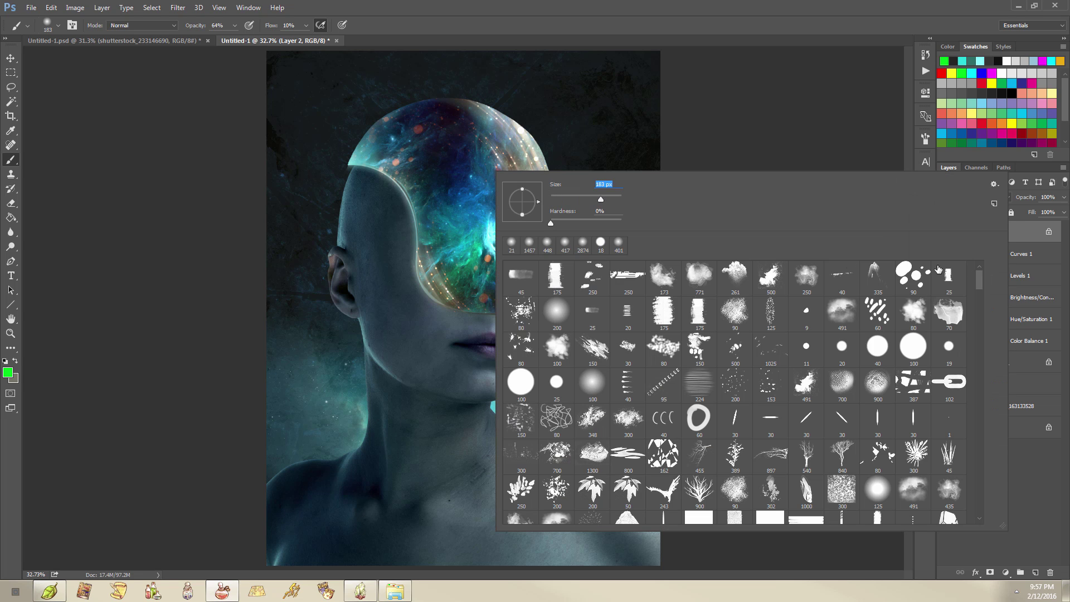
click(1026, 238)
click(1012, 93)
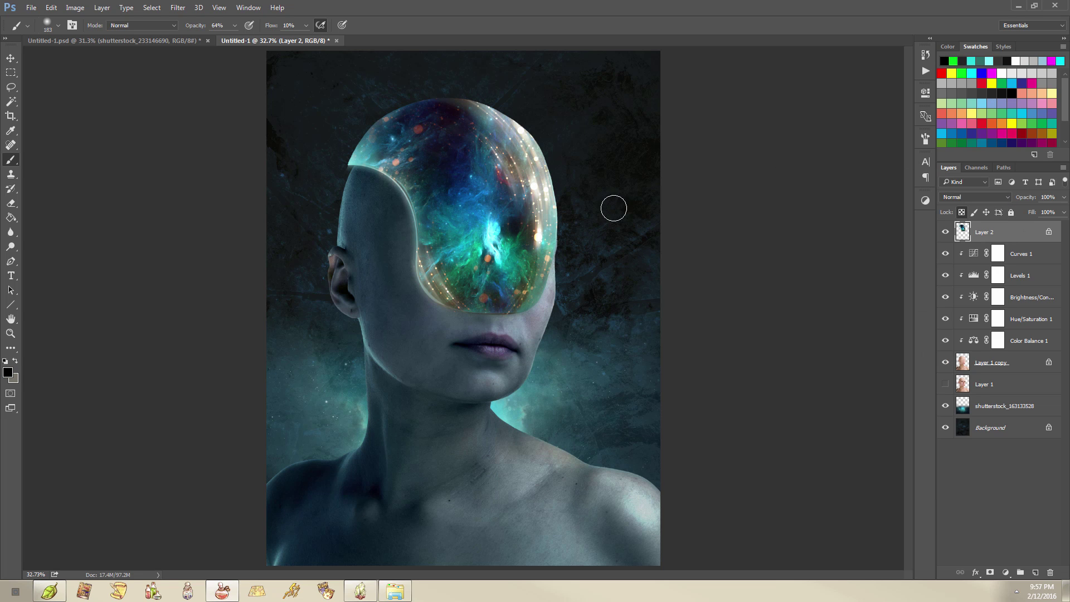
right_click(558, 207)
click(675, 235)
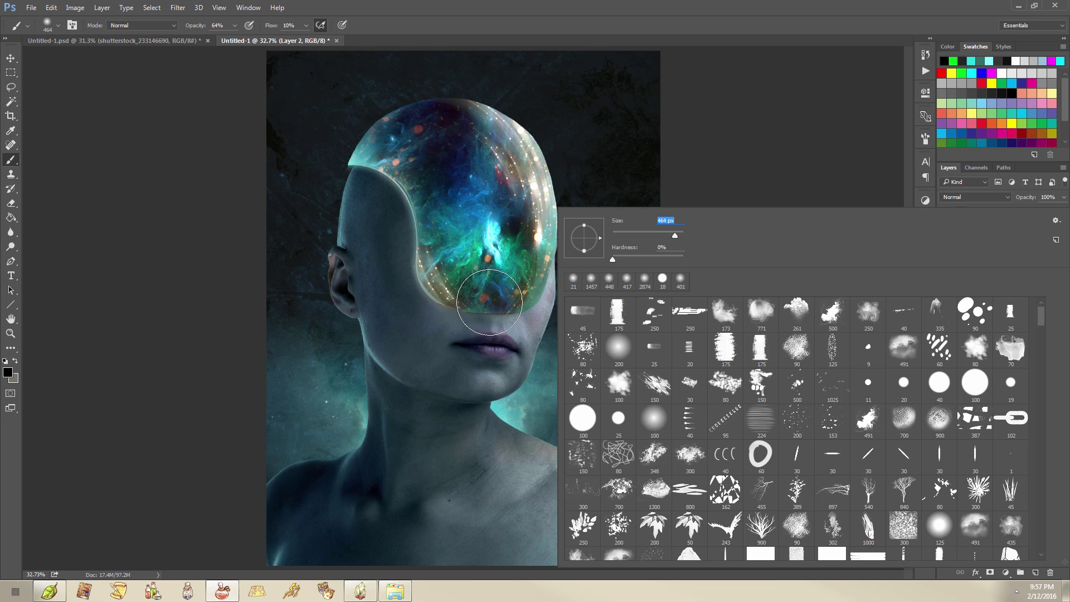
drag(491, 262, 540, 226)
key(ctrl+z)
- Set the brush opacity and flow to 100% and paint the entire visor shape solid black
drag(195, 25, 370, 45)
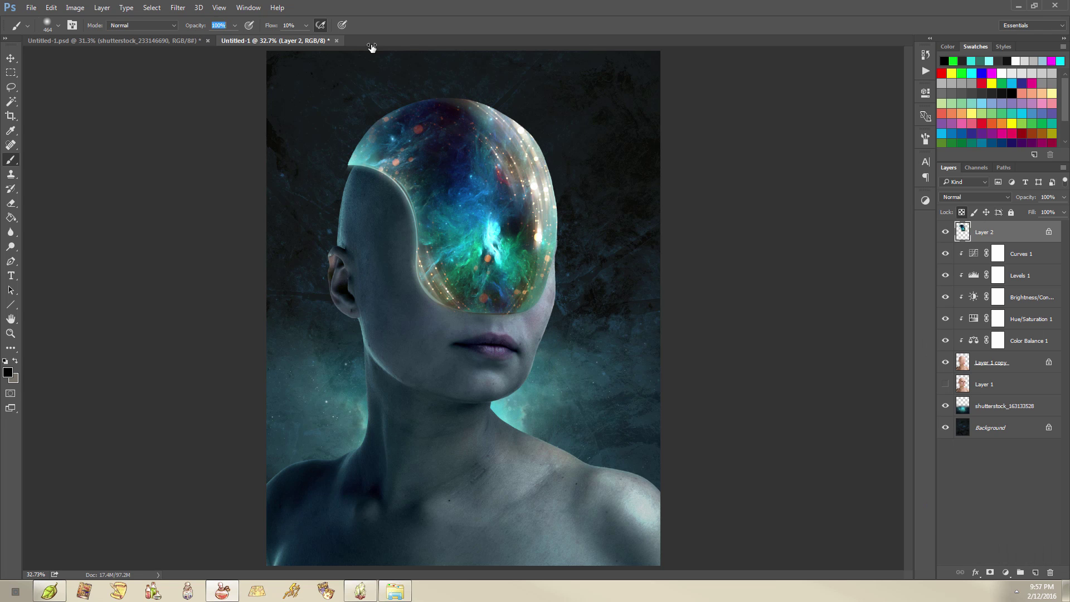
drag(271, 27, 322, 28)
mouse_move(501, 235)
mouse_down()
mouse_move(555, 232)
mouse_move(431, 261)
mouse_move(372, 150)
mouse_up()
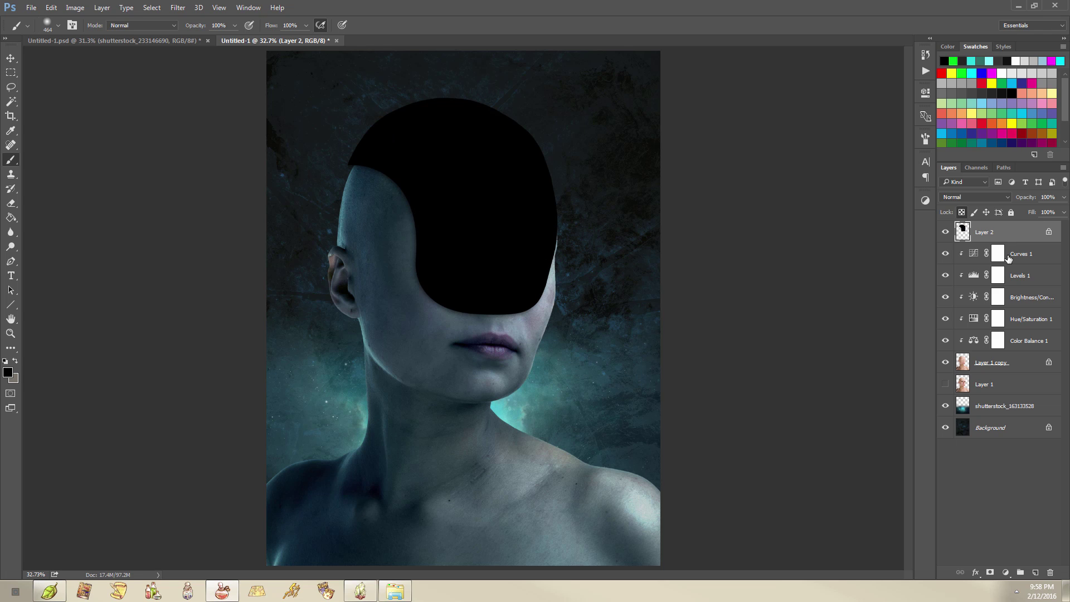
mouse_move(534, 252)
mouse_down()
mouse_move(549, 260)
mouse_move(526, 253)
mouse_move(538, 256)
mouse_up()
- Apply Drop Shadow and Stroke effects to Layer 2, trying out Outer Glow and leaving it off
scroll(599, 301, down, 3)
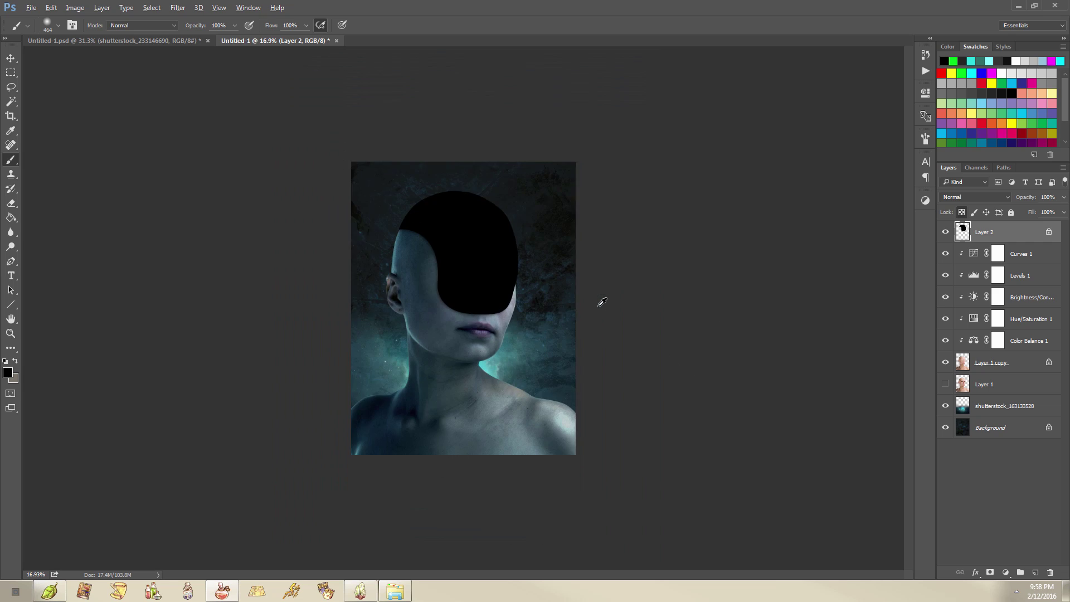
scroll(513, 266, up, 4)
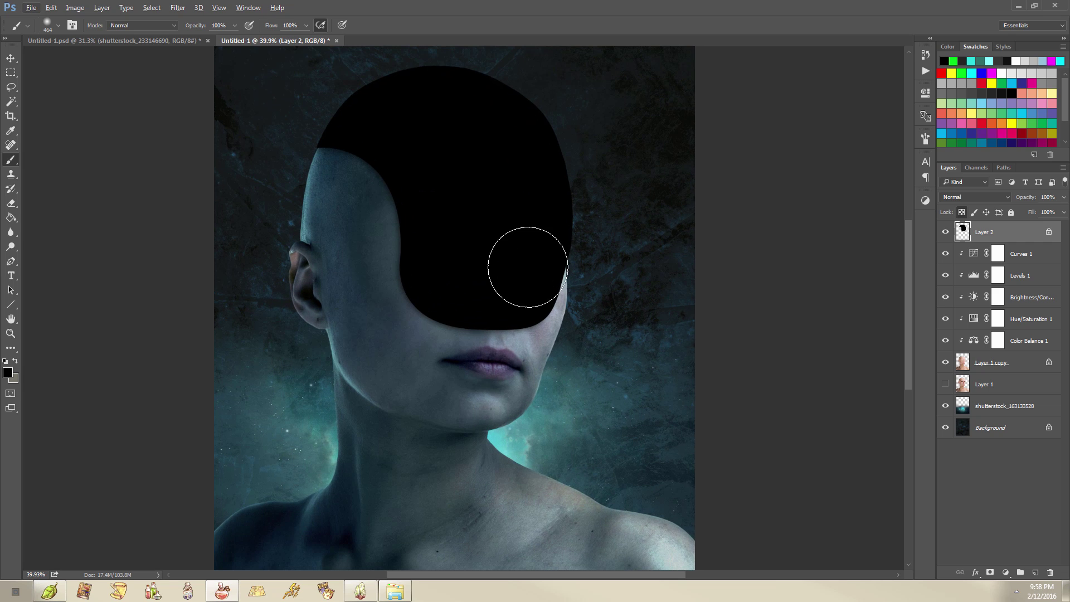
double_click(1031, 232)
drag(635, 166, 645, 165)
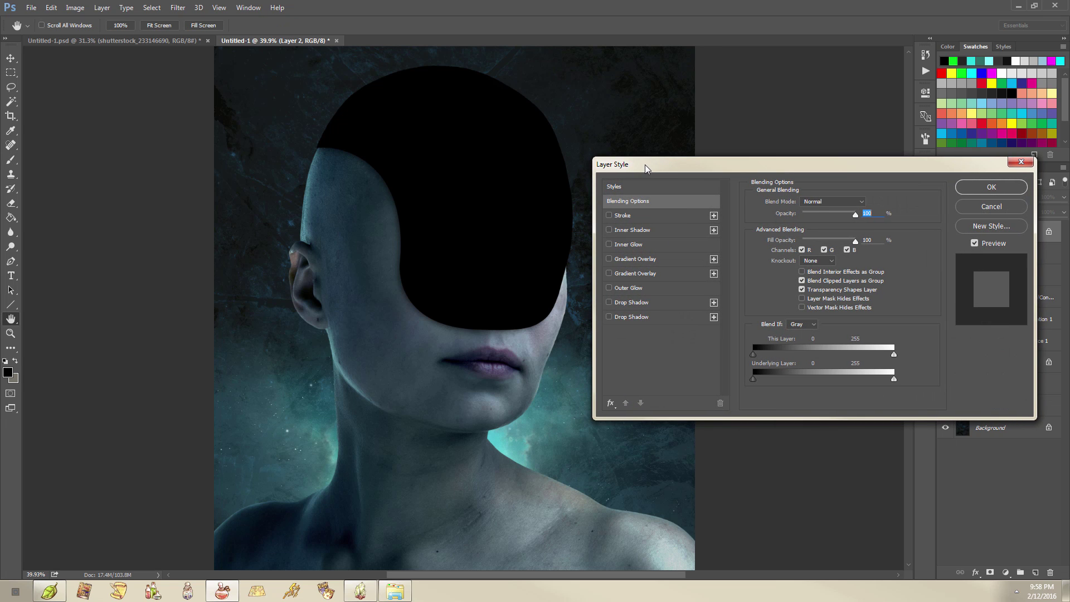
click(609, 303)
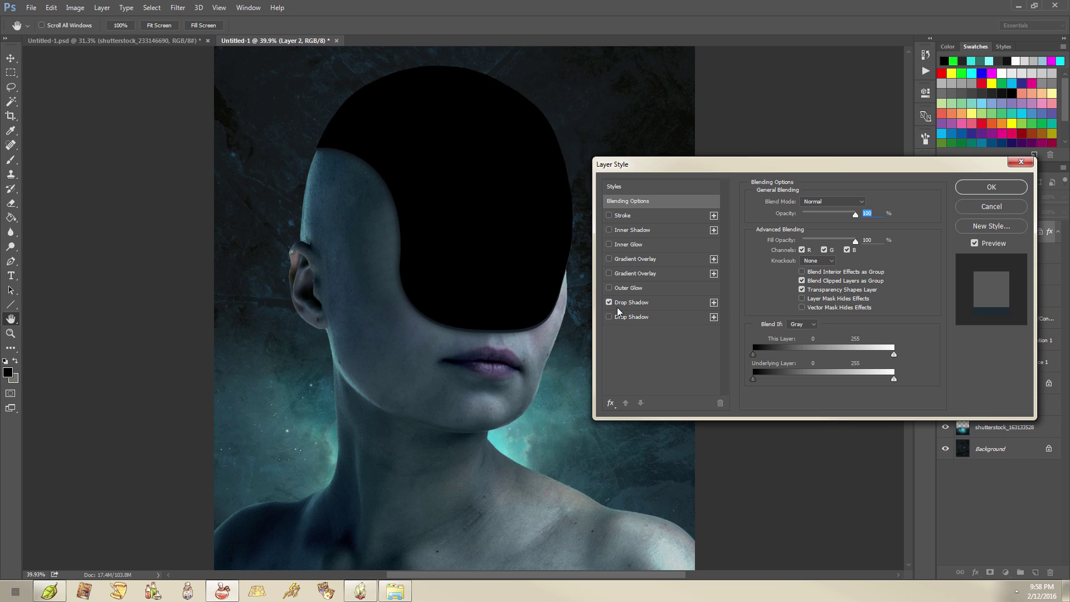
click(609, 288)
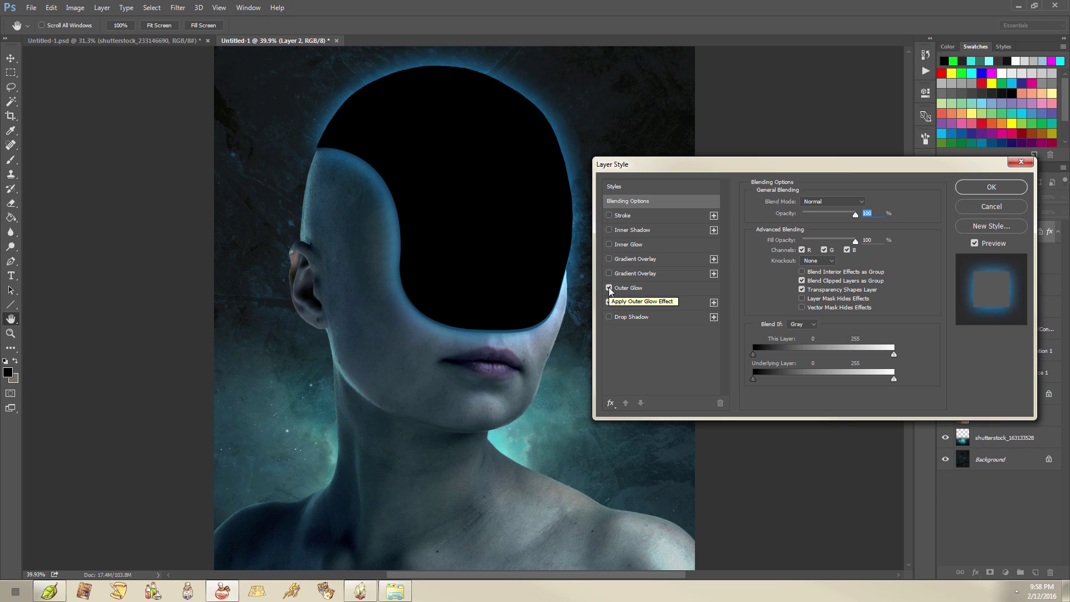
click(609, 287)
click(610, 216)
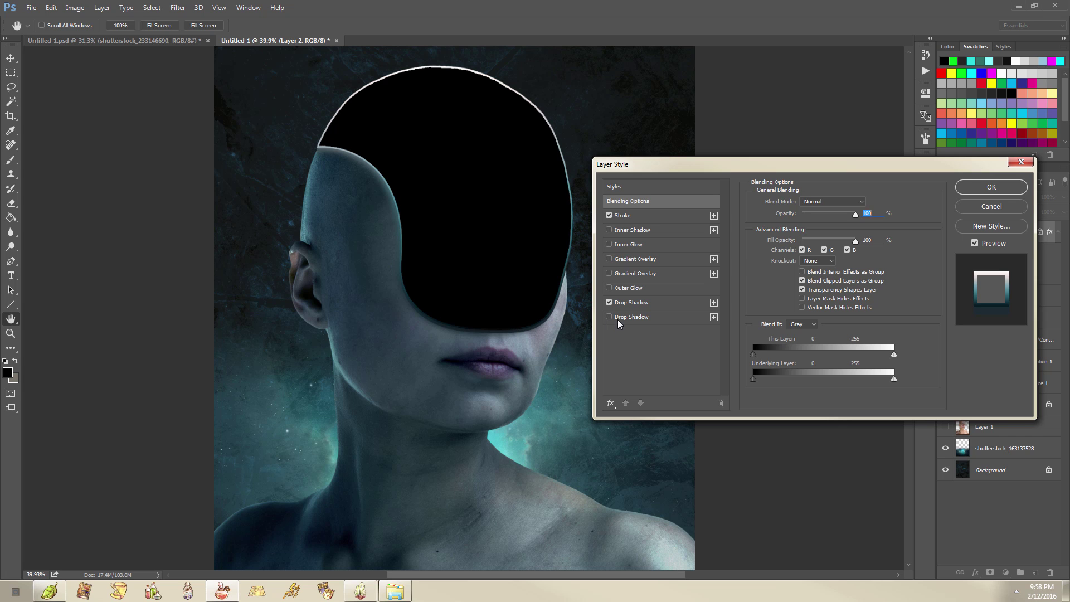
click(991, 187)
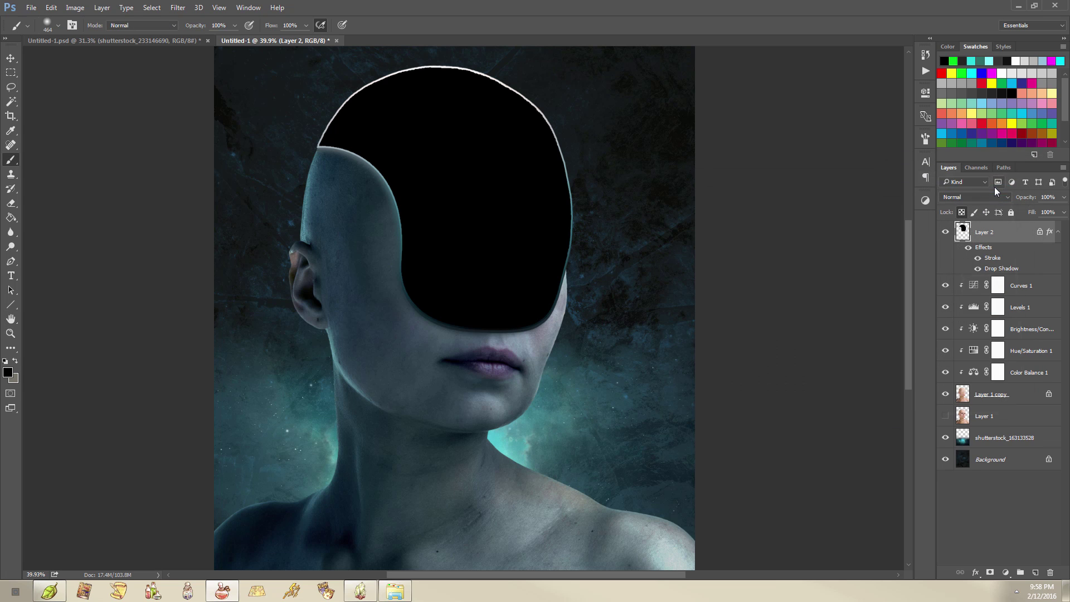
- Convert Layer 2's effects into separate layers and check the inner stroke layer by toggling its visibility
right_click(1015, 257)
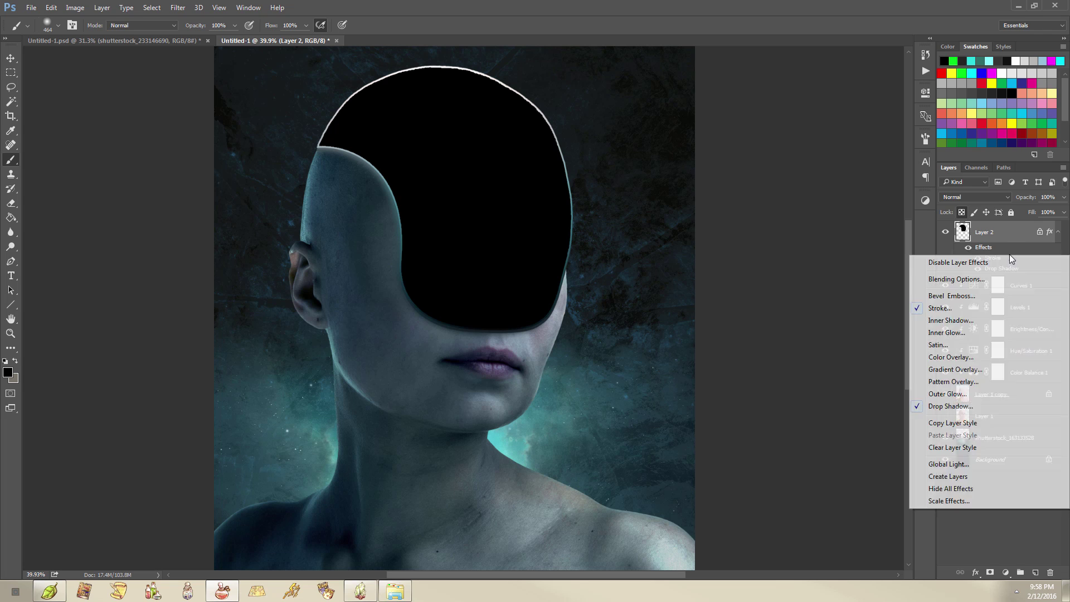
click(949, 477)
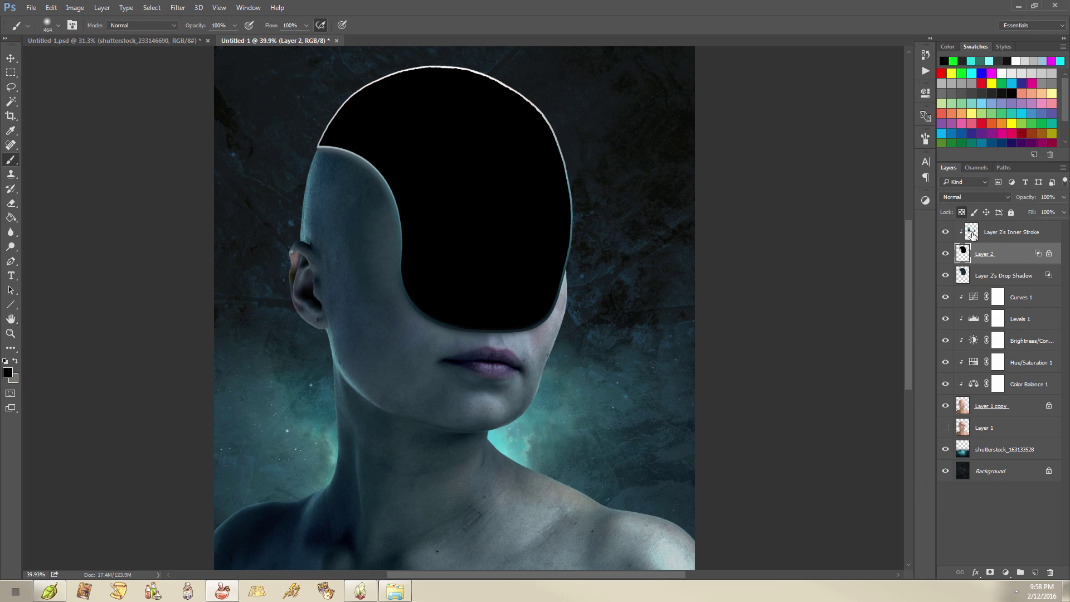
click(944, 233)
click(945, 232)
- Give Layer 2 a green color label, lock it completely, and compare the image with its drop shadow layer hidden and shown
right_click(1009, 253)
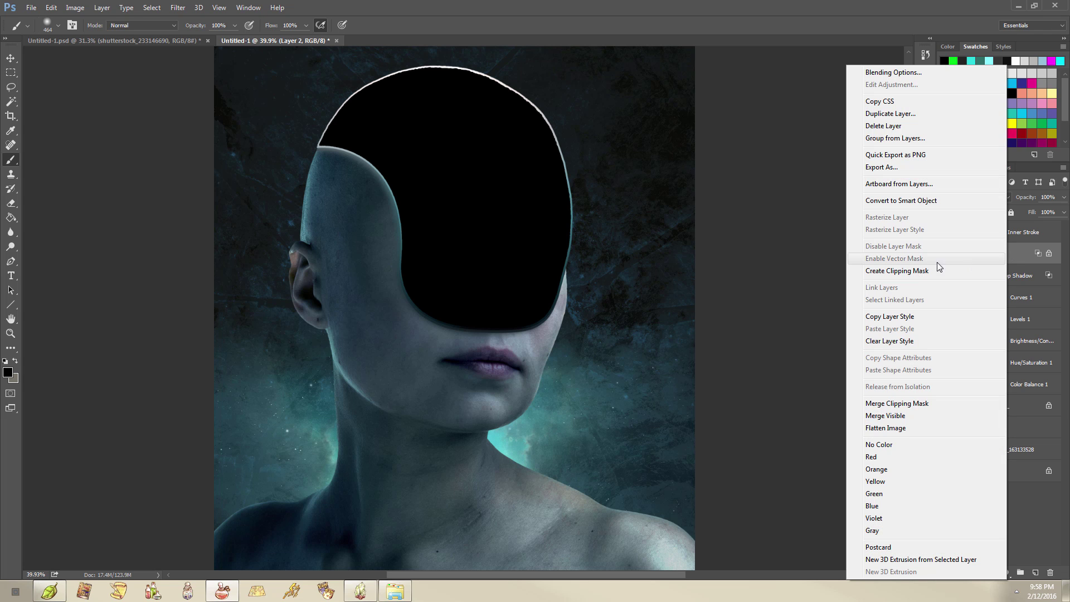
click(895, 494)
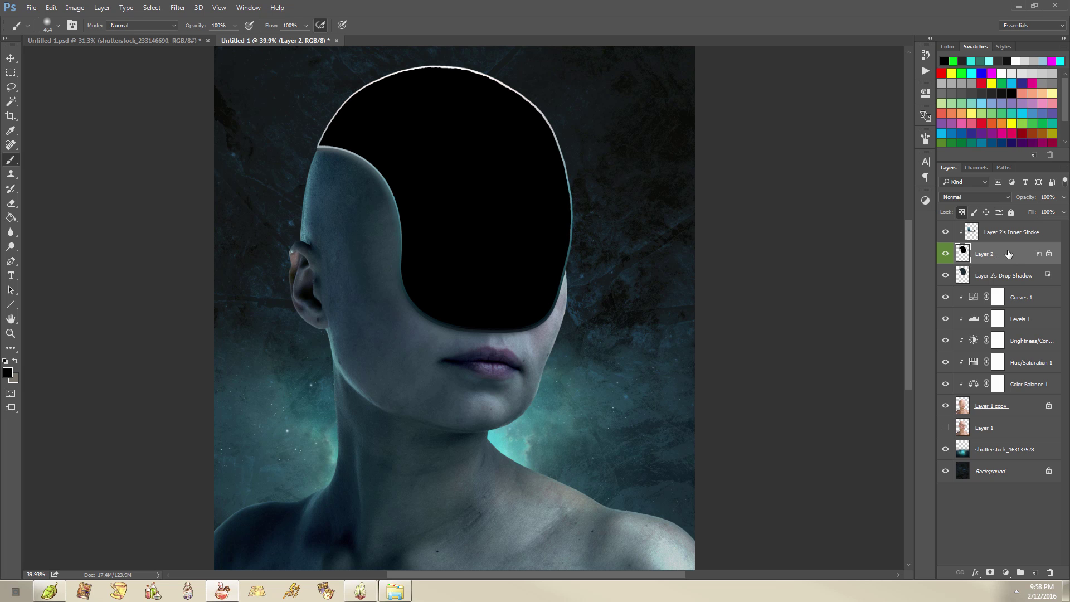
click(1010, 212)
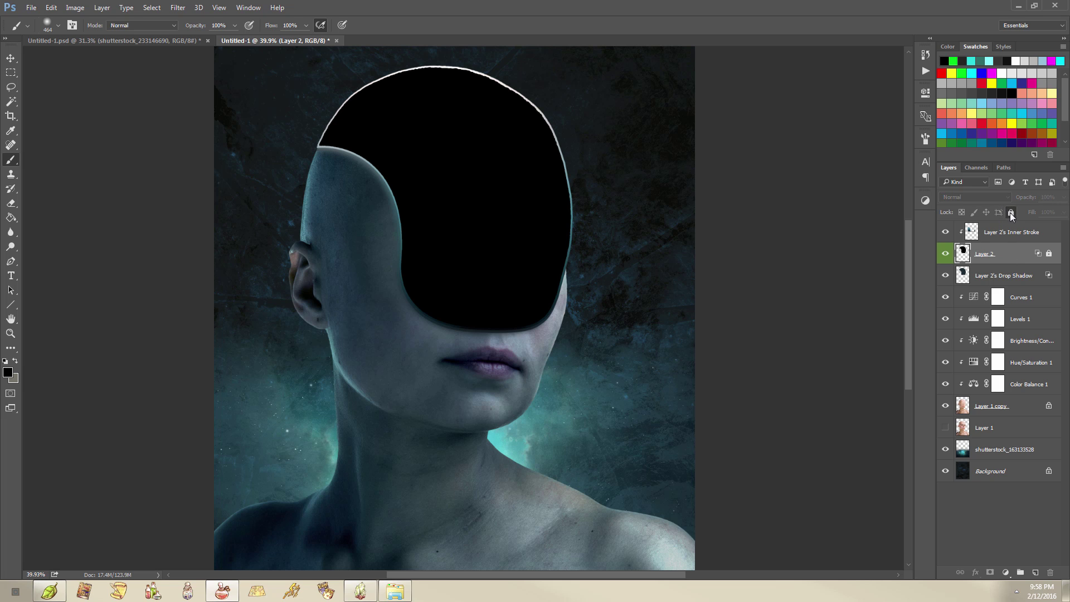
click(945, 276)
click(945, 277)
click(945, 276)
click(945, 277)
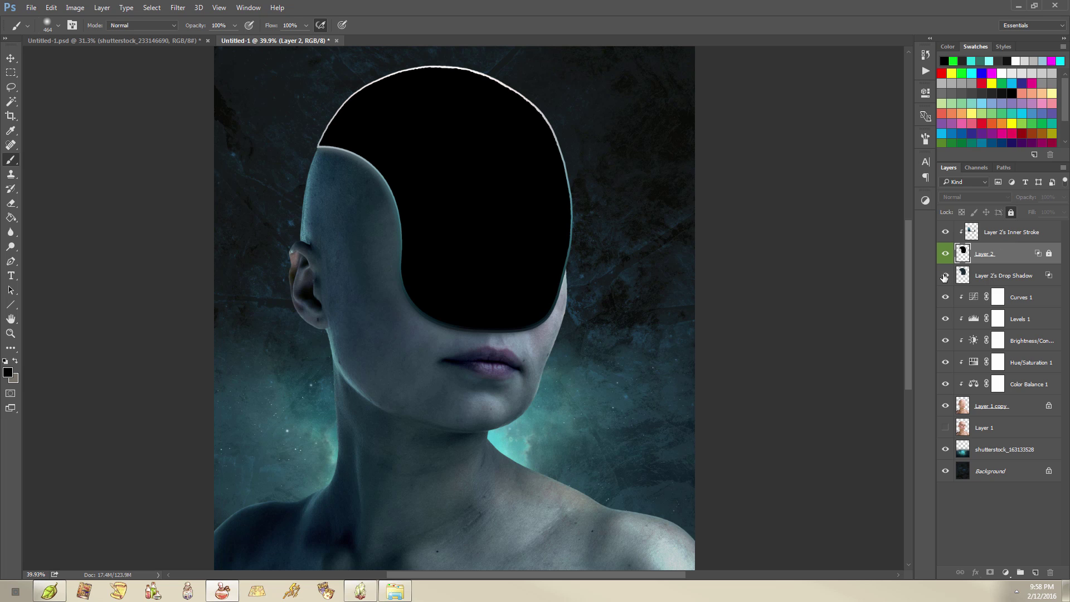
- On Layer 2's Inner Stroke, erase the white rim around the crown and outer side of the visor with a smaller soft eraser
click(1003, 236)
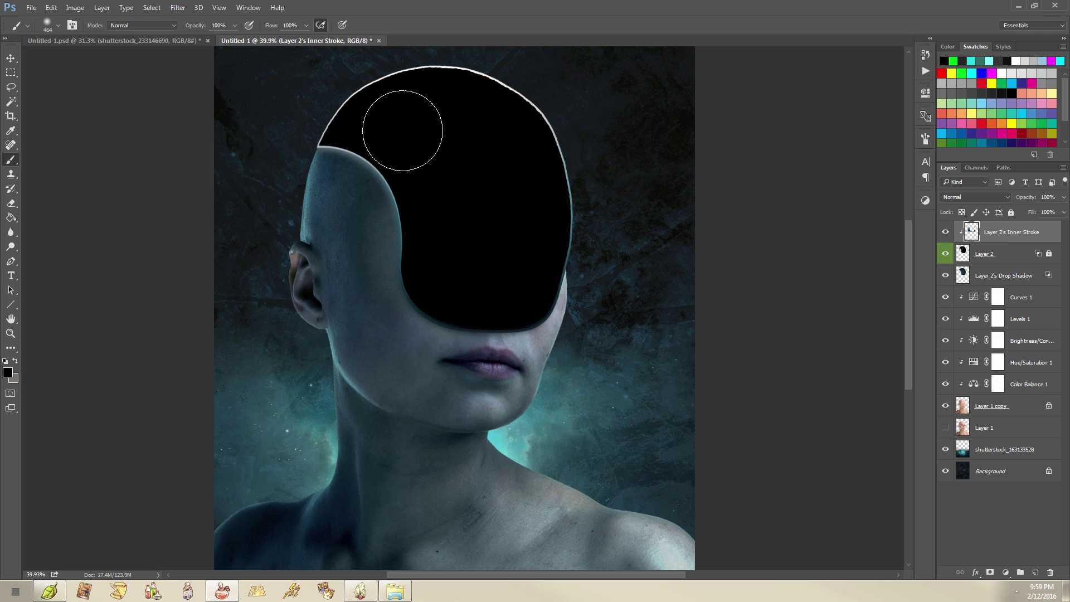
key(e)
right_click(629, 153)
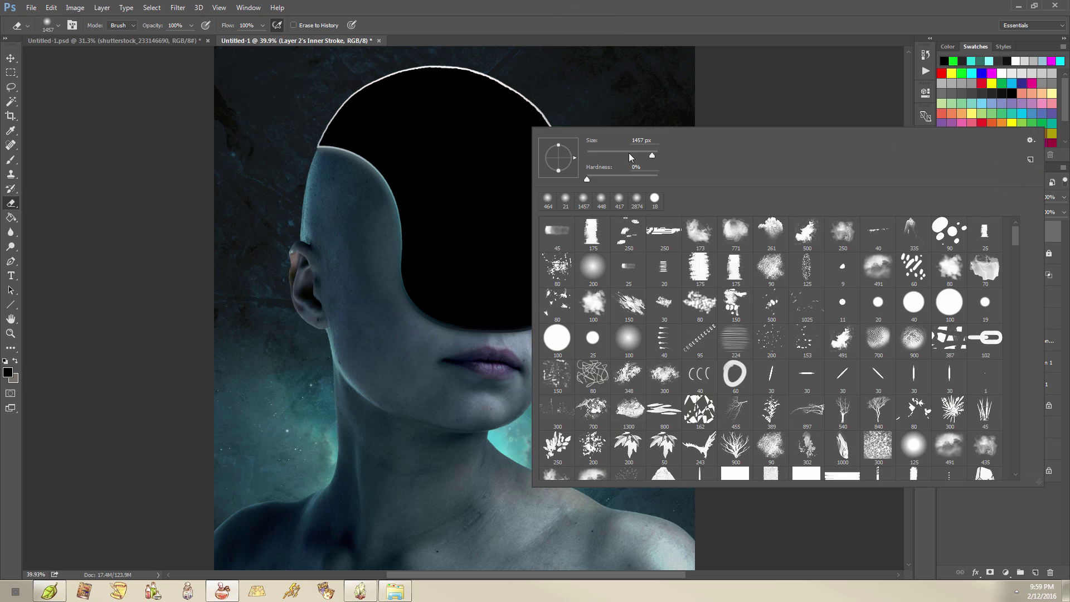
drag(650, 156, 624, 151)
click(467, 95)
key(ctrl+z)
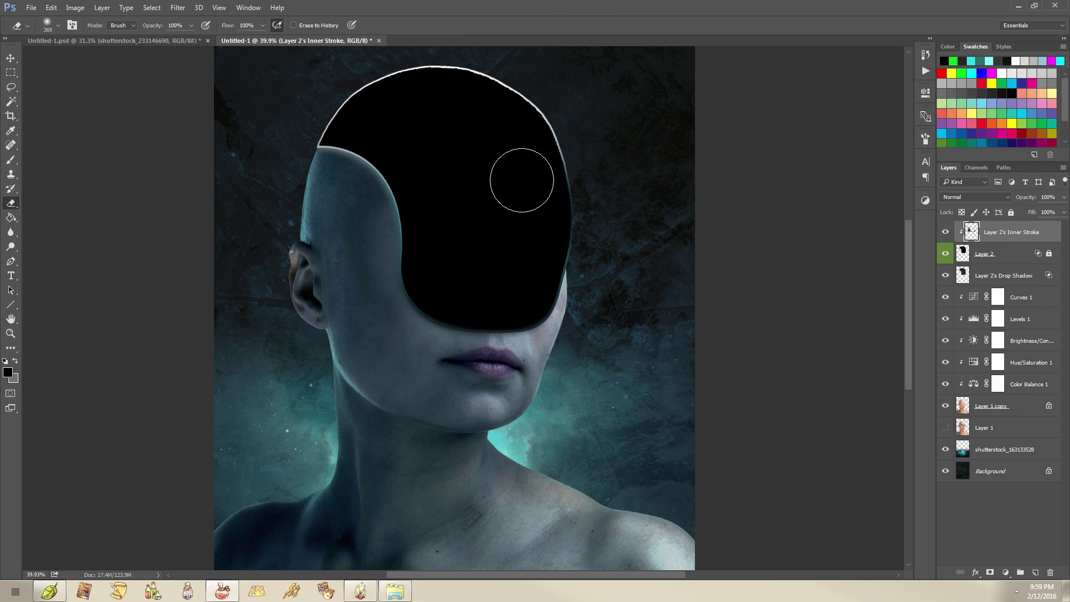
mouse_move(530, 212)
mouse_down()
mouse_move(511, 118)
mouse_move(484, 88)
mouse_move(413, 67)
mouse_move(372, 70)
mouse_move(311, 92)
mouse_move(301, 108)
mouse_move(400, 91)
mouse_up()
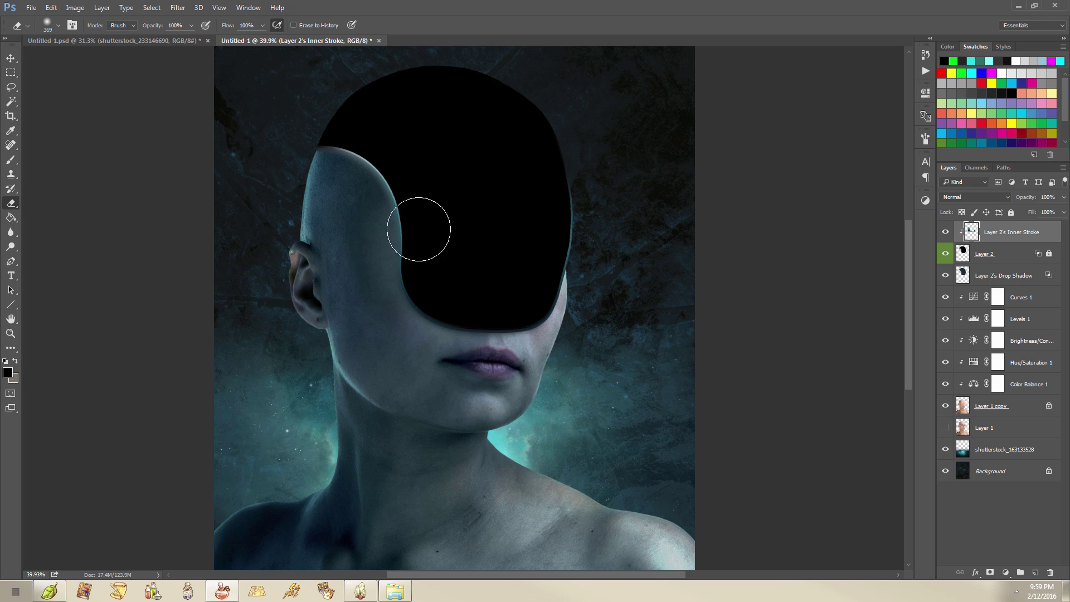
- Set the opacity of Layer 2's Drop Shadow to 46%
click(954, 278)
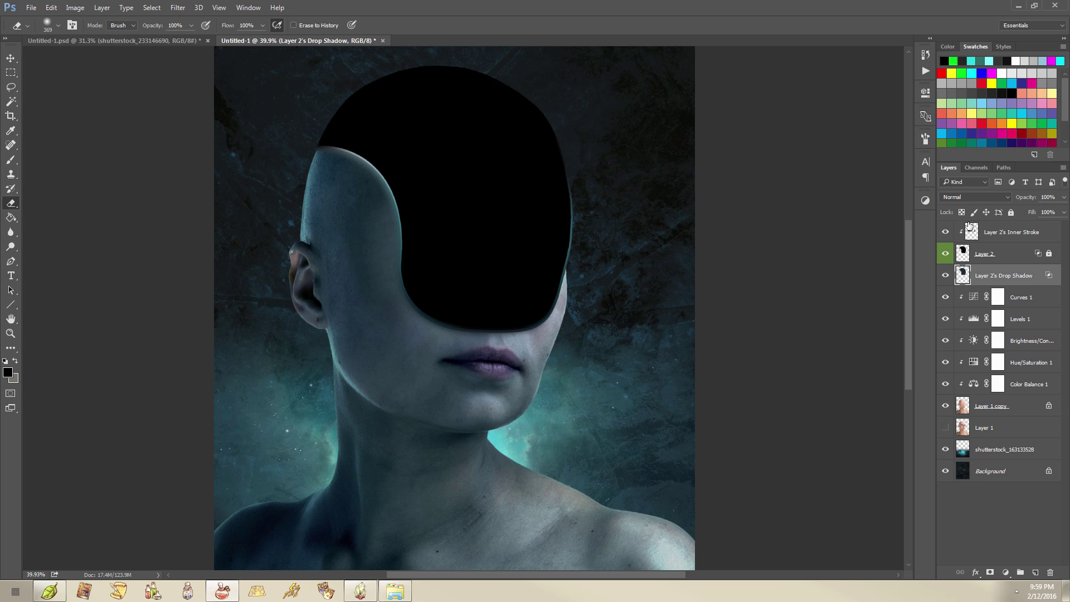
mouse_move(1018, 201)
mouse_down()
mouse_move(839, 210)
mouse_move(864, 210)
mouse_up()
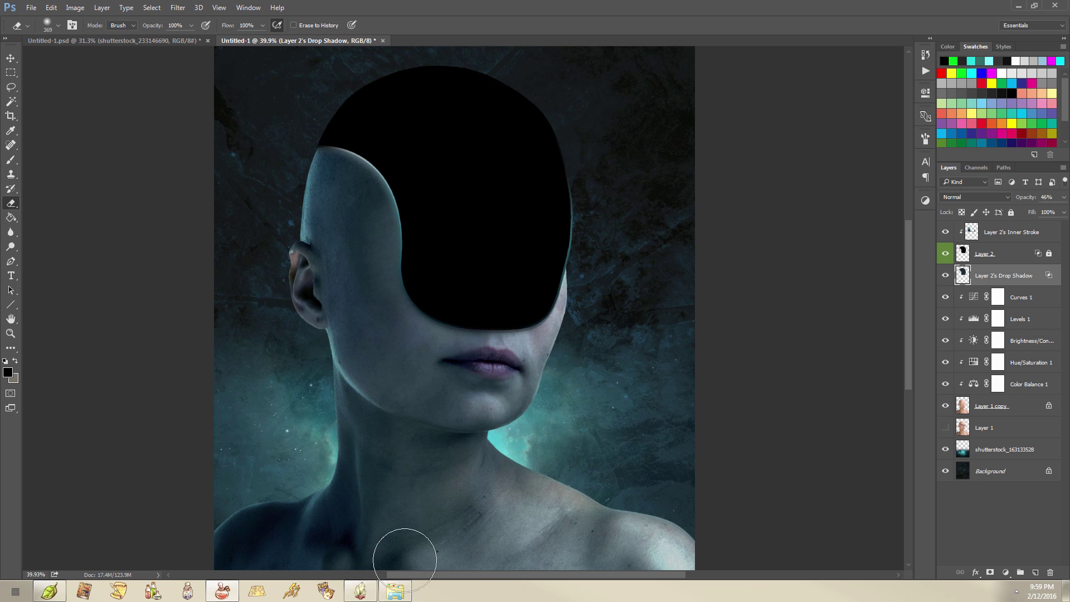
- Place the nebula image shutterstock_233721061 from the Space stock folder directly above Layer 2, over the black visor
click(400, 589)
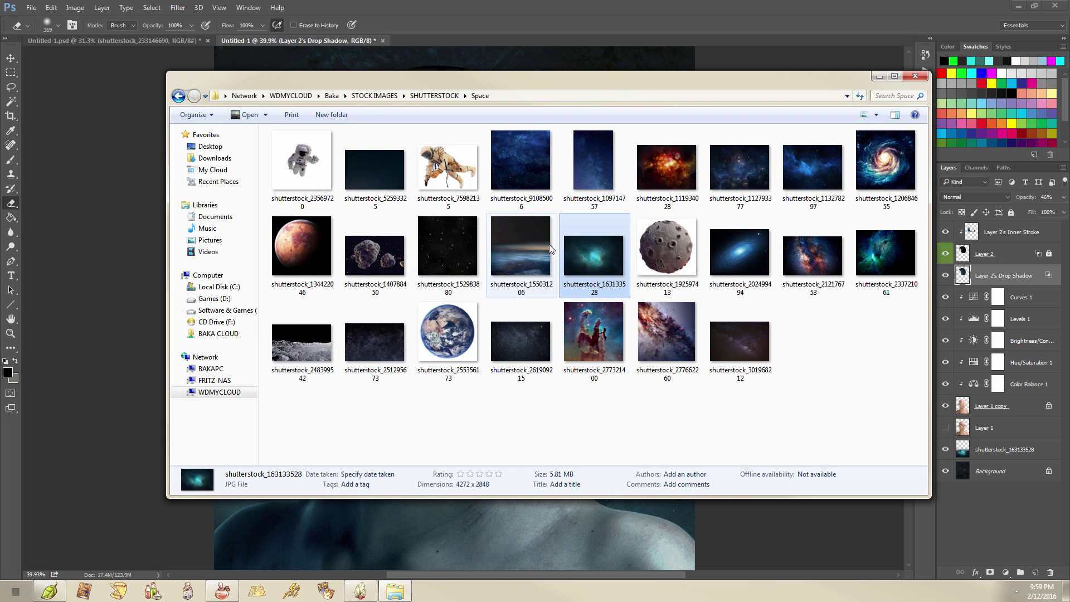
click(731, 191)
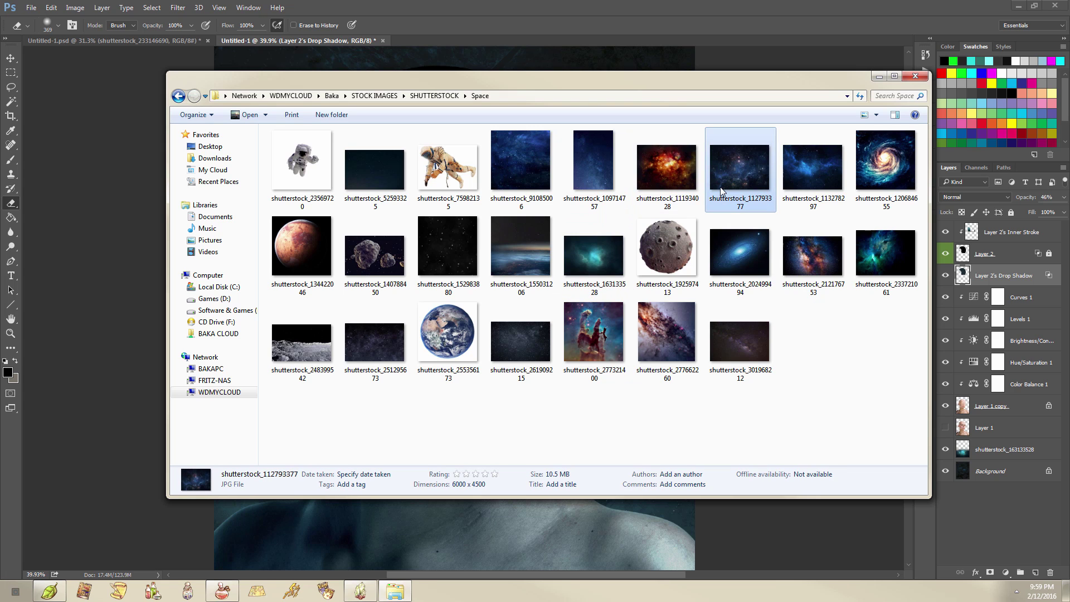
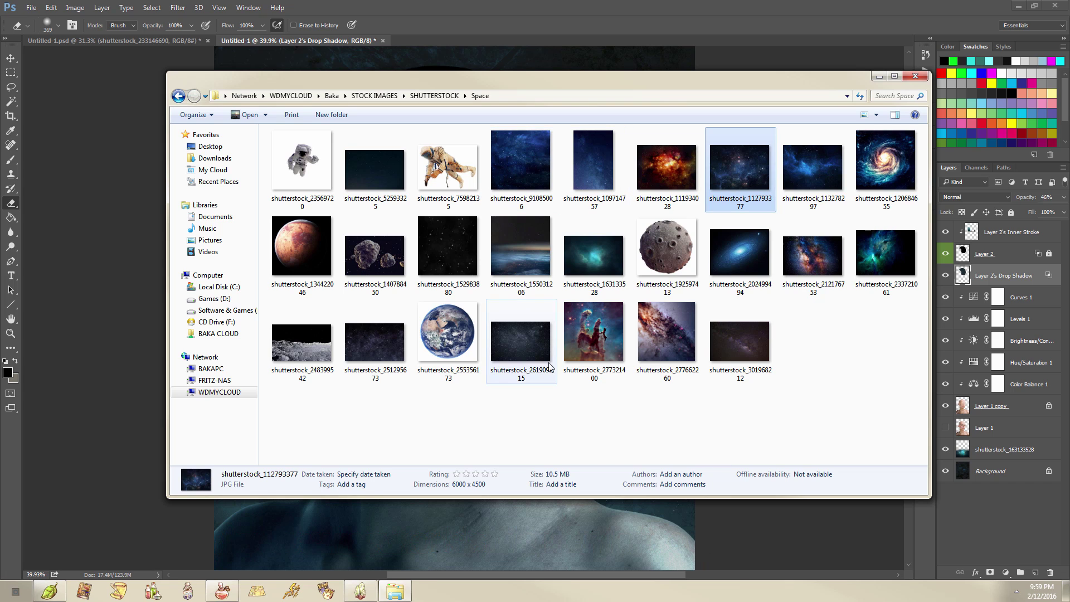
click(647, 339)
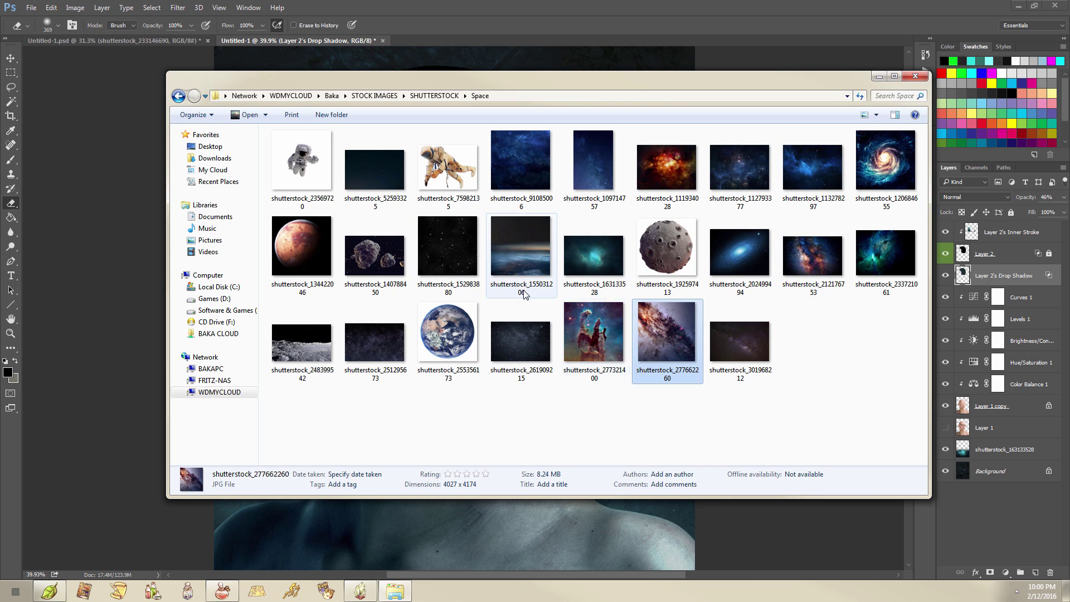
click(887, 254)
drag(891, 246, 998, 256)
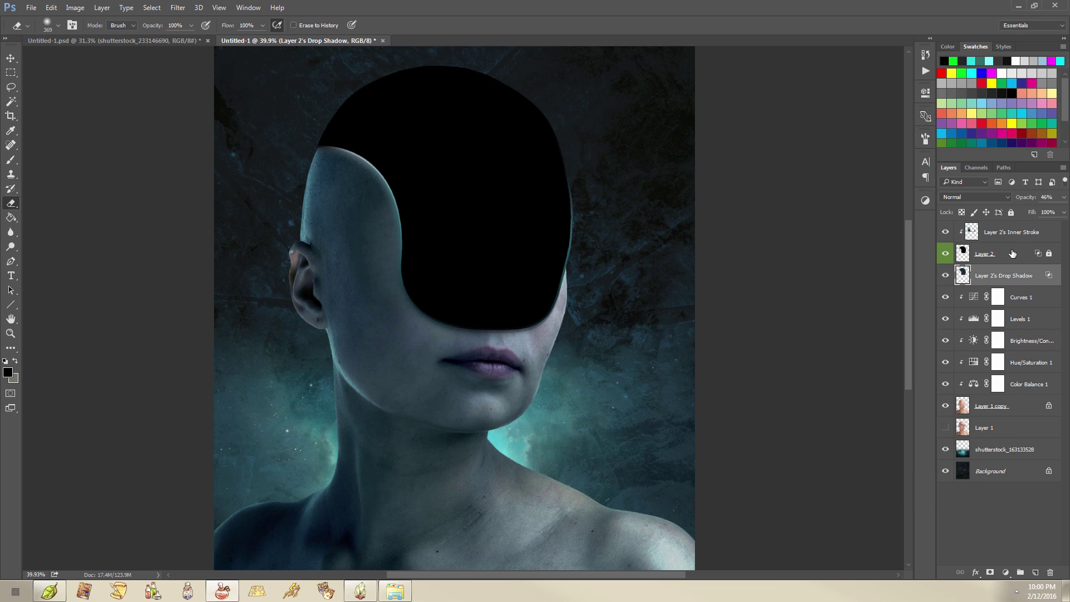
click(990, 252)
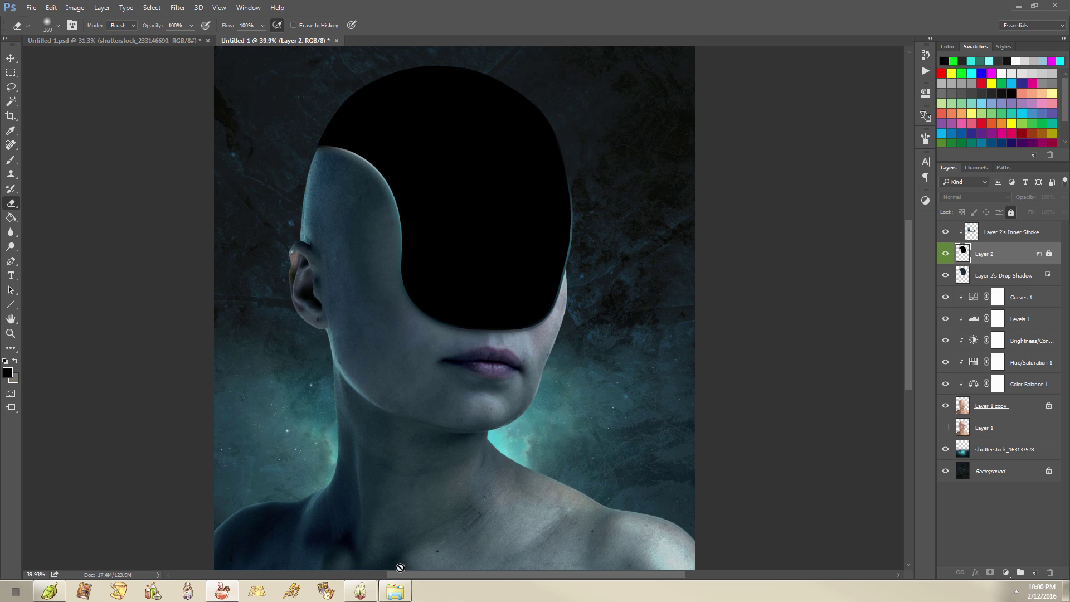
click(395, 590)
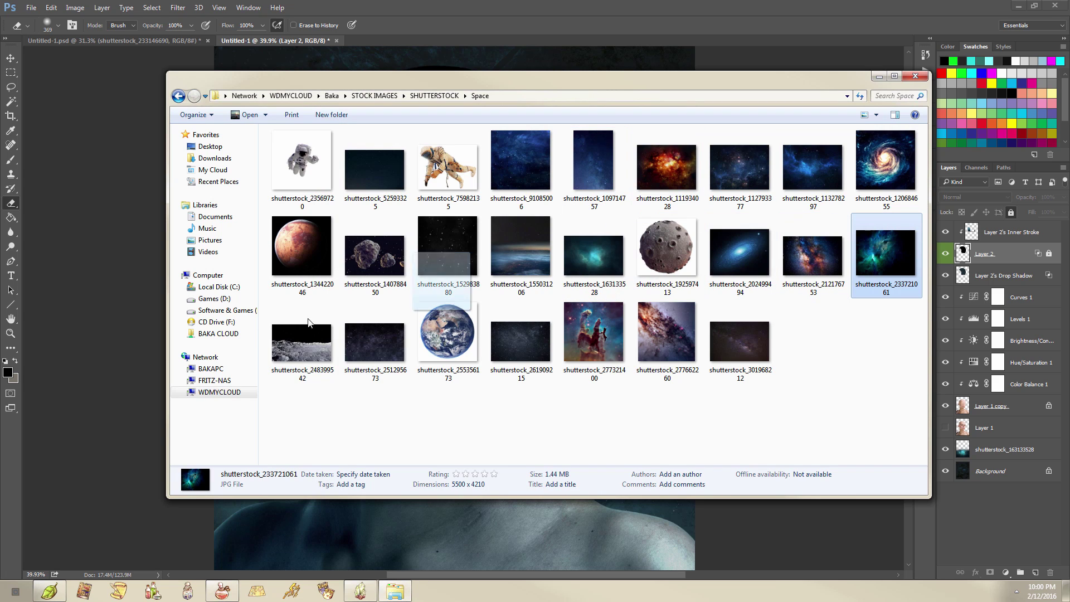
click(396, 590)
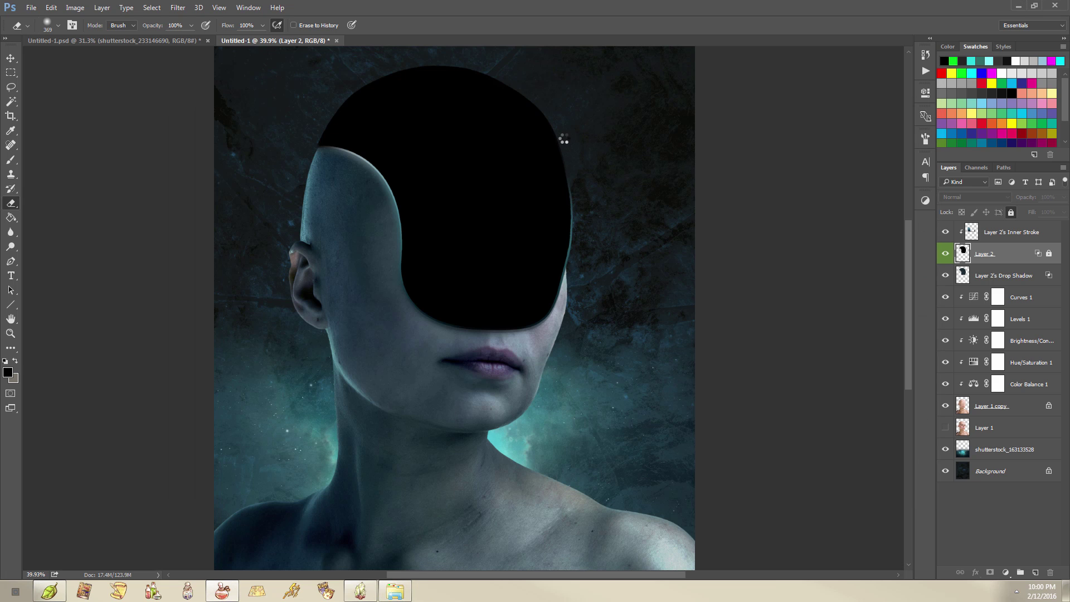
drag(535, 318, 558, 223)
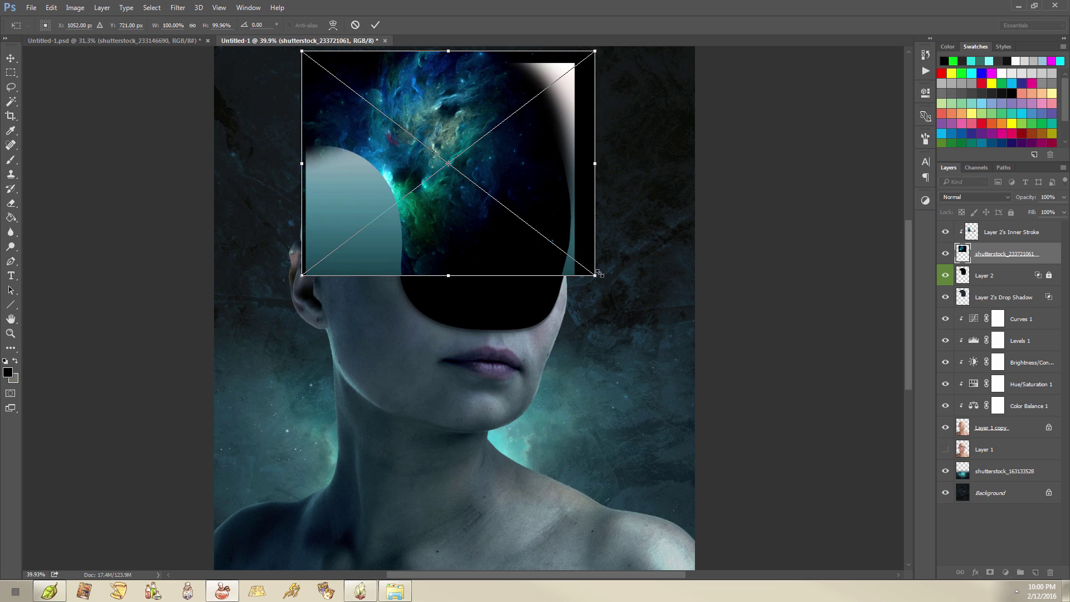
- Enlarge the placed nebula to about 136% width and 155% height so it covers the visor, and commit the placement
mouse_move(597, 277)
mouse_down()
mouse_move(700, 377)
mouse_move(703, 399)
mouse_up()
key(e)
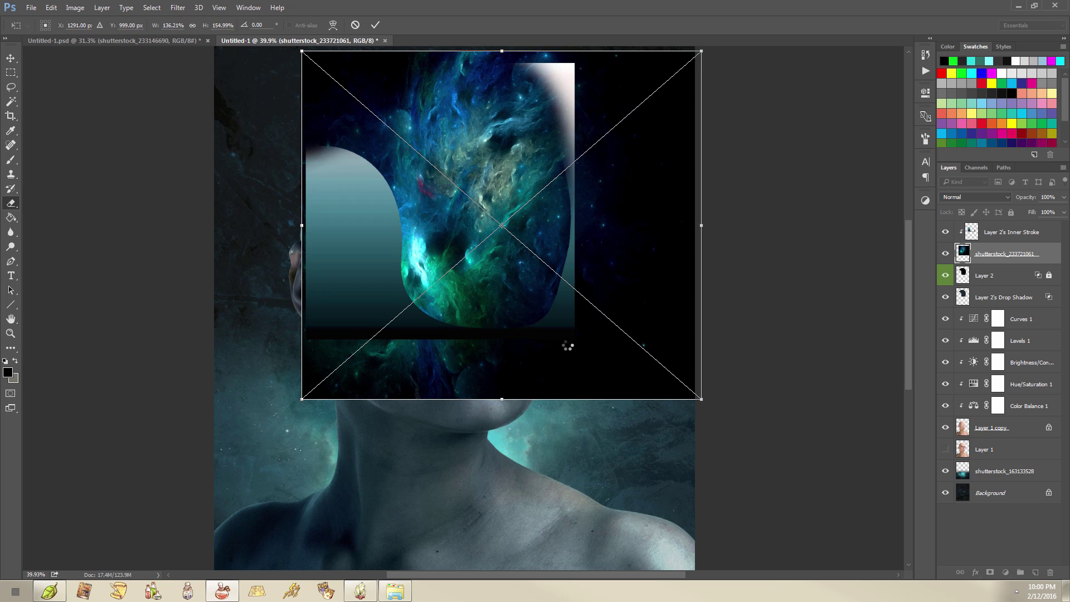
key(Return)
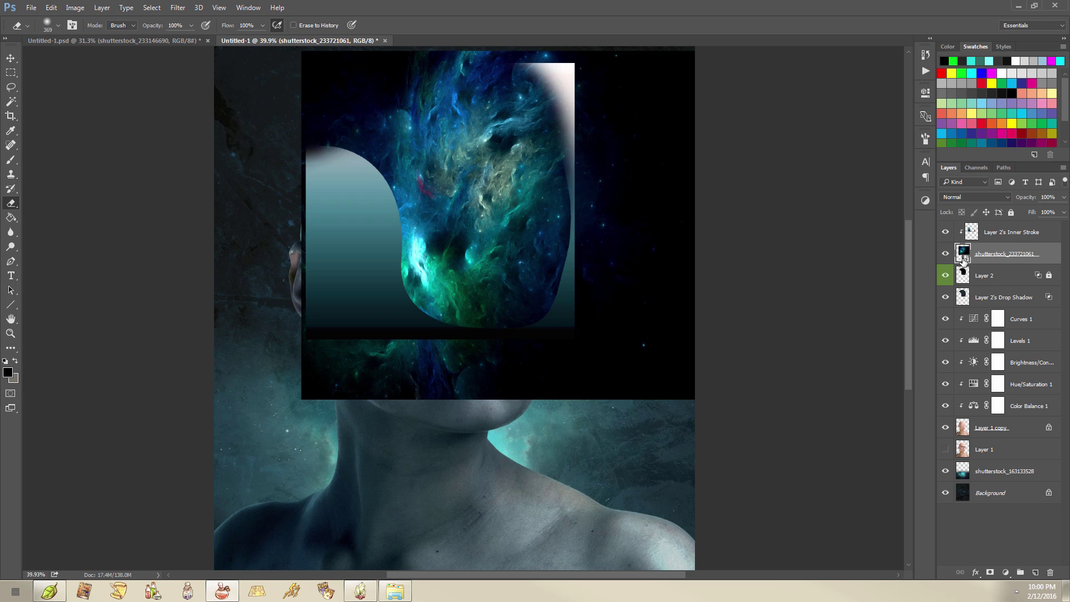
- Clip the shutterstock_233721061 nebula layer to Layer 2 so it fills only the visor shape
click(989, 279)
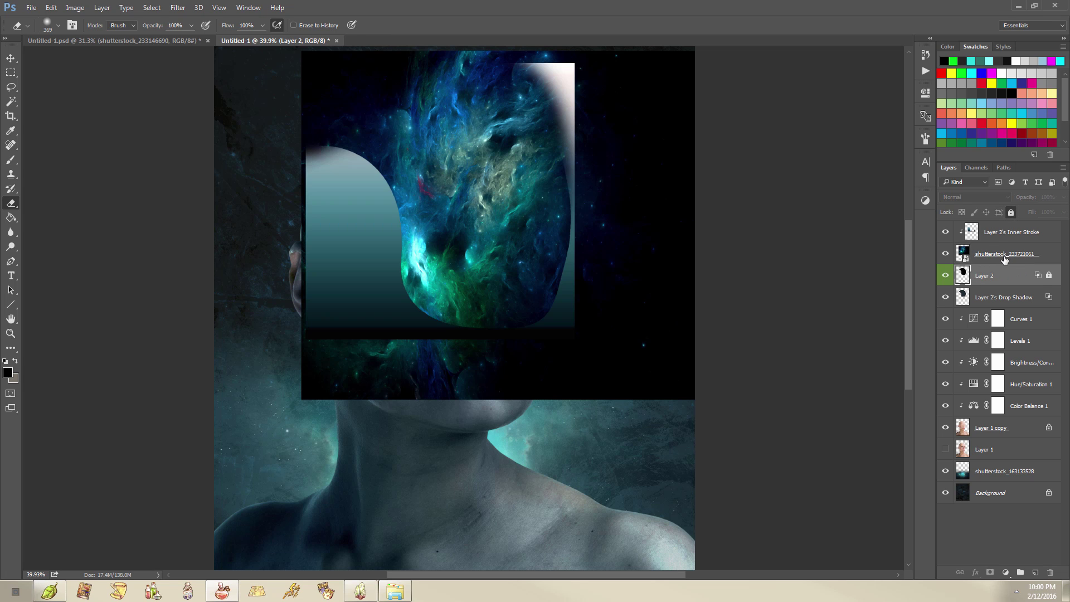
click(1008, 257)
right_click(1009, 257)
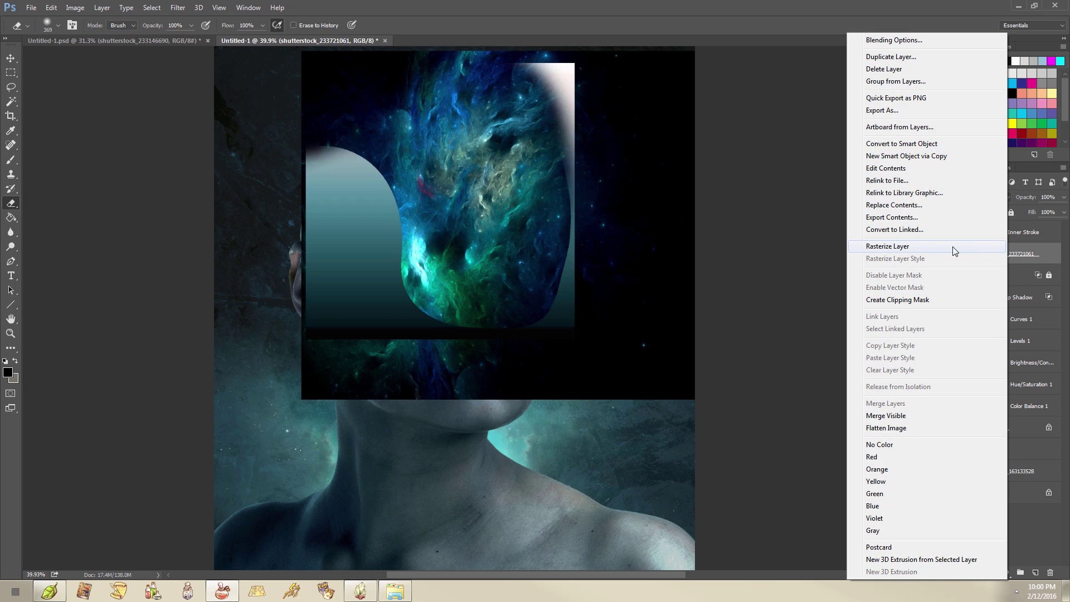
click(936, 301)
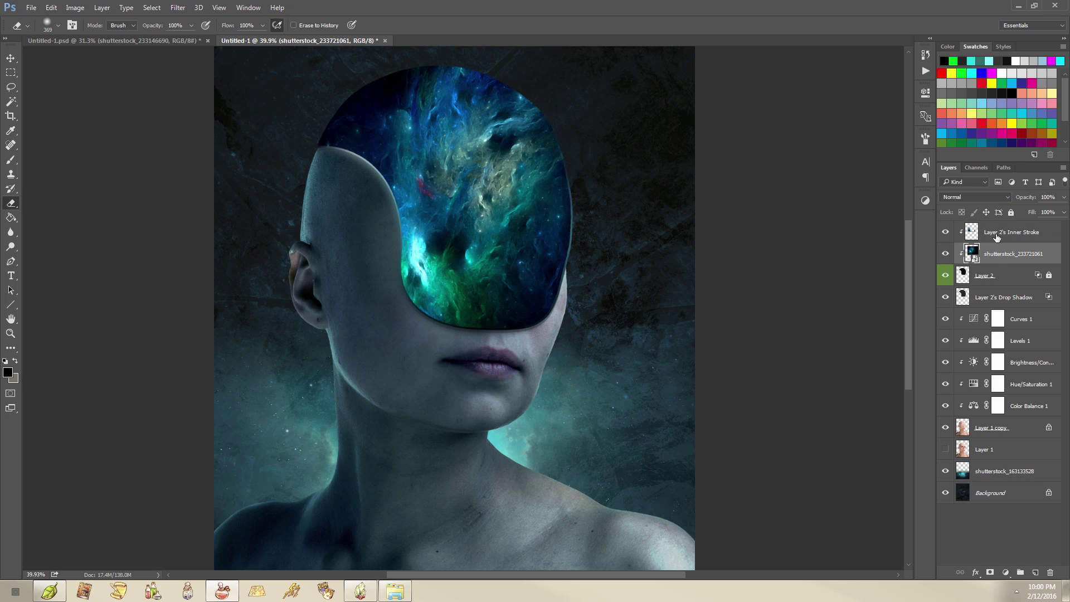
- Compare the visor with the shutterstock_233721061 nebula layer hidden and shown
click(1003, 234)
click(1006, 248)
click(945, 254)
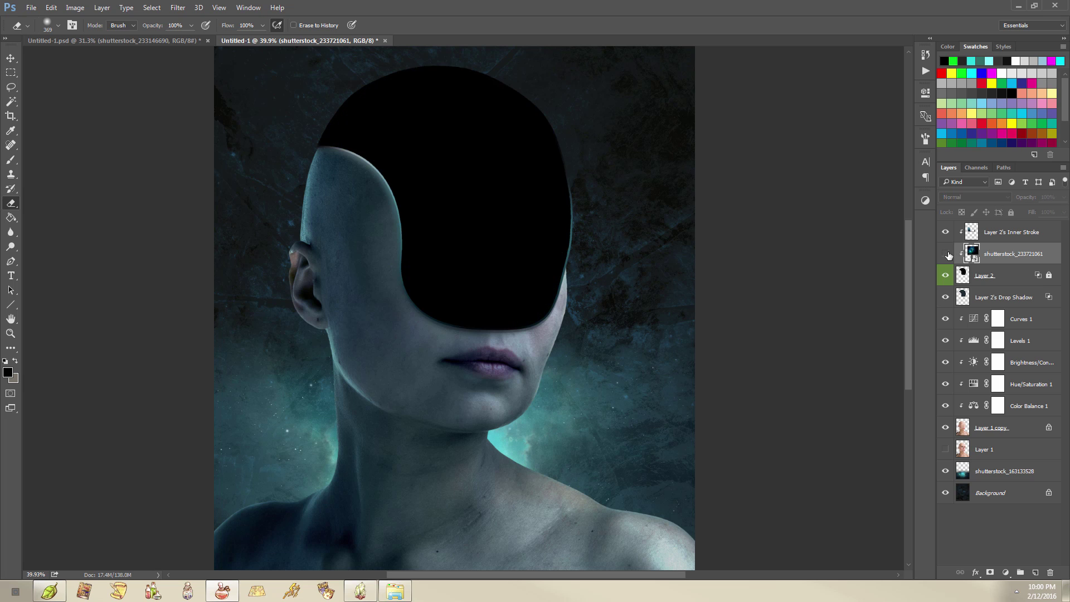
click(945, 253)
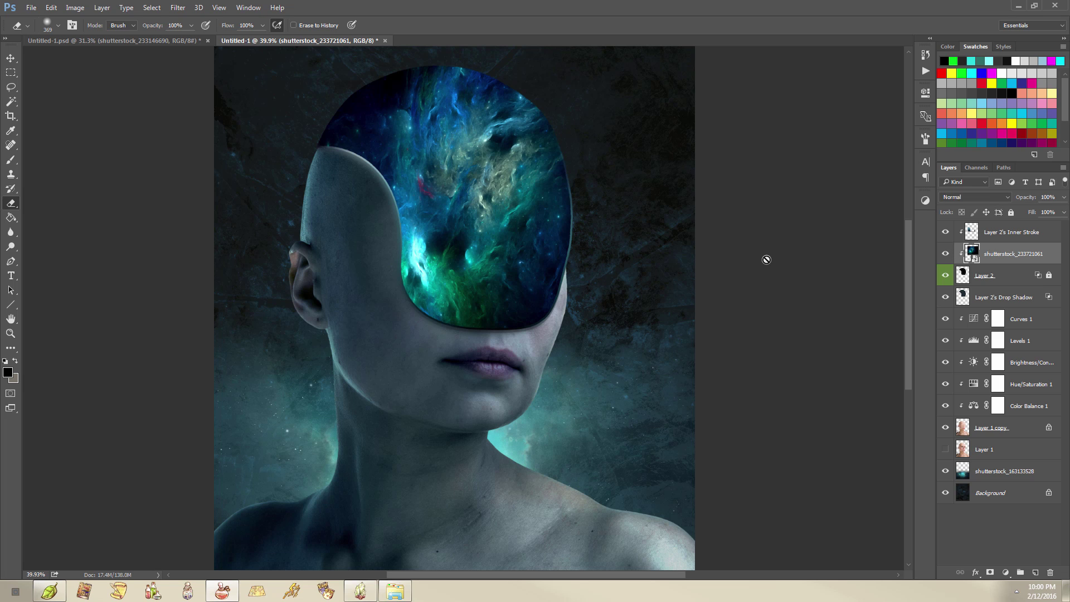
- Check the nebula against the finished reference document and shift it sideways so its bright core sits nearer the visor's middle
scroll(767, 260, down, 2)
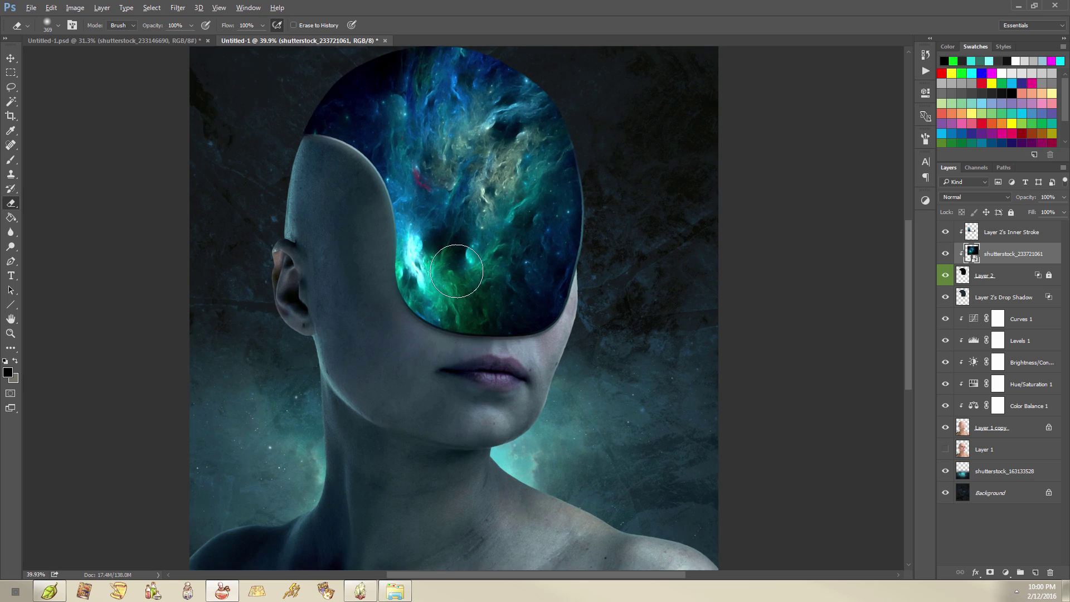
click(150, 40)
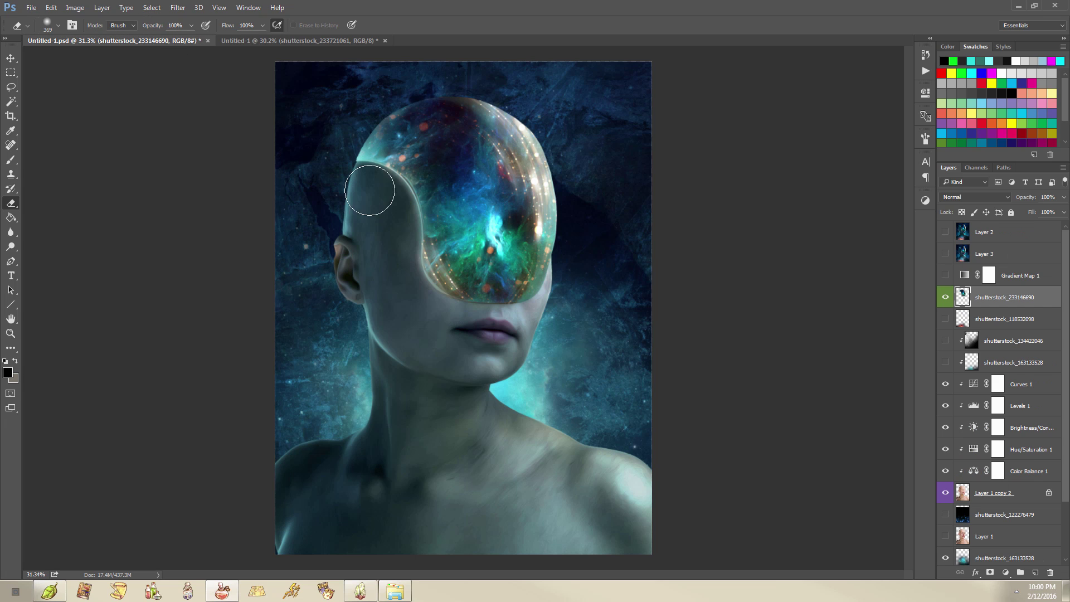
click(306, 40)
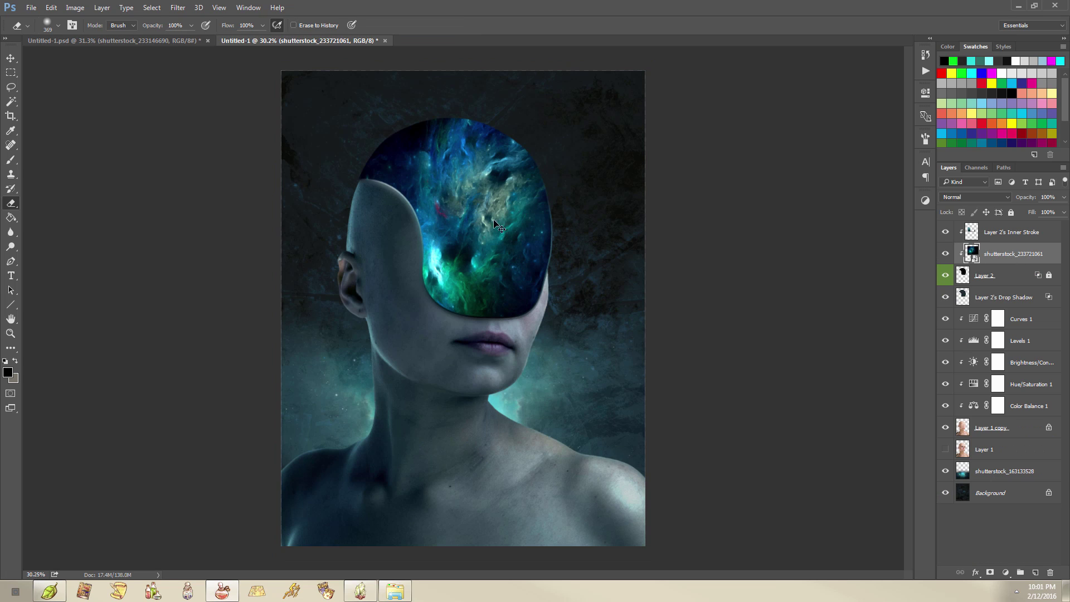
drag(496, 226, 528, 219)
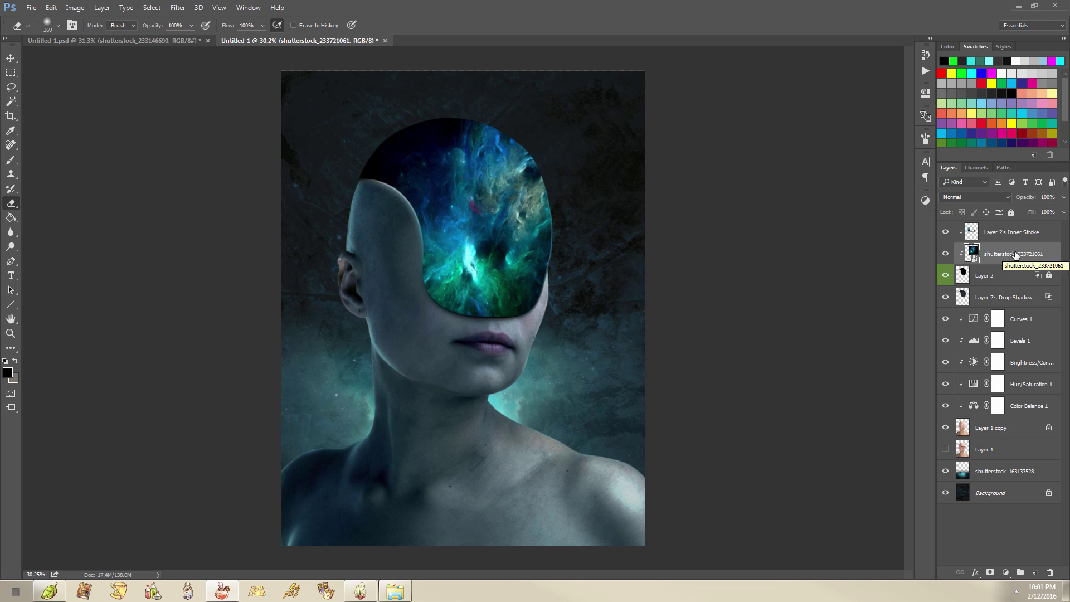
- Duplicate the shutterstock_233721061 nebula layer and clip the copy to Layer 2
key(ctrl+j)
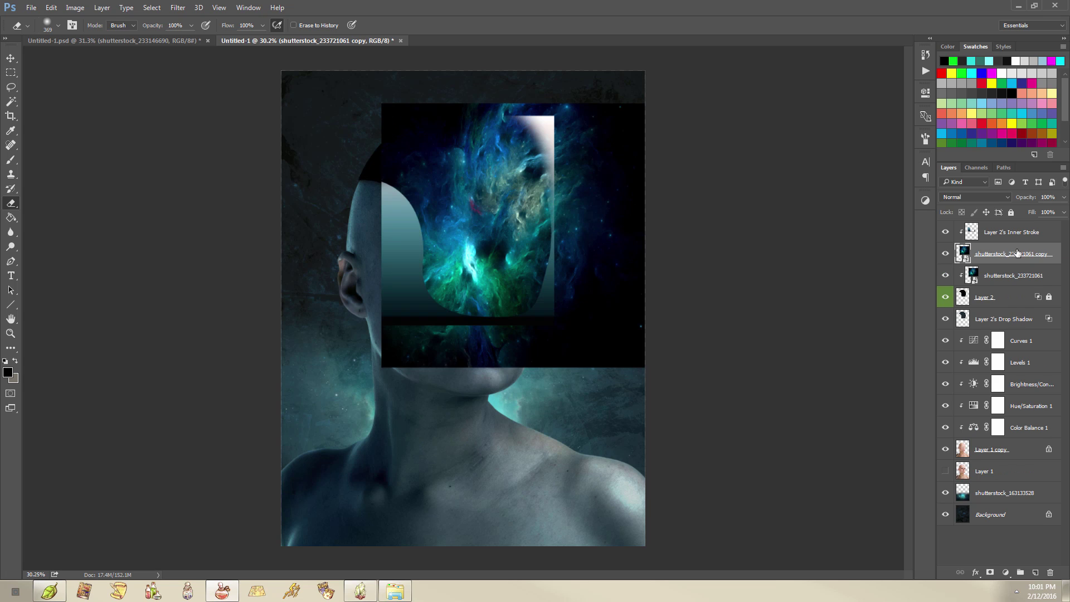
right_click(1018, 254)
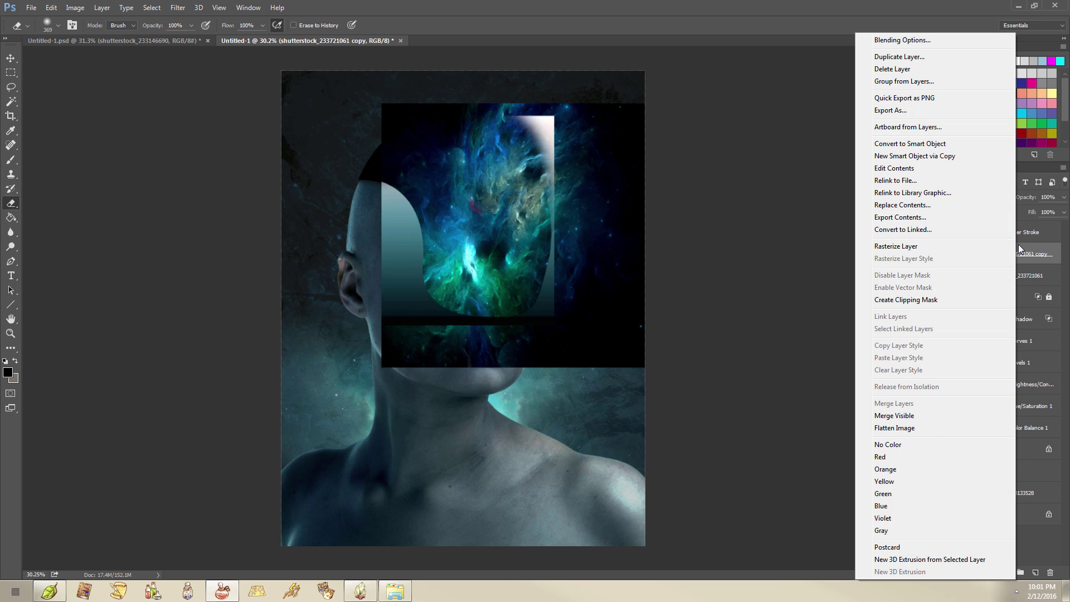
click(943, 299)
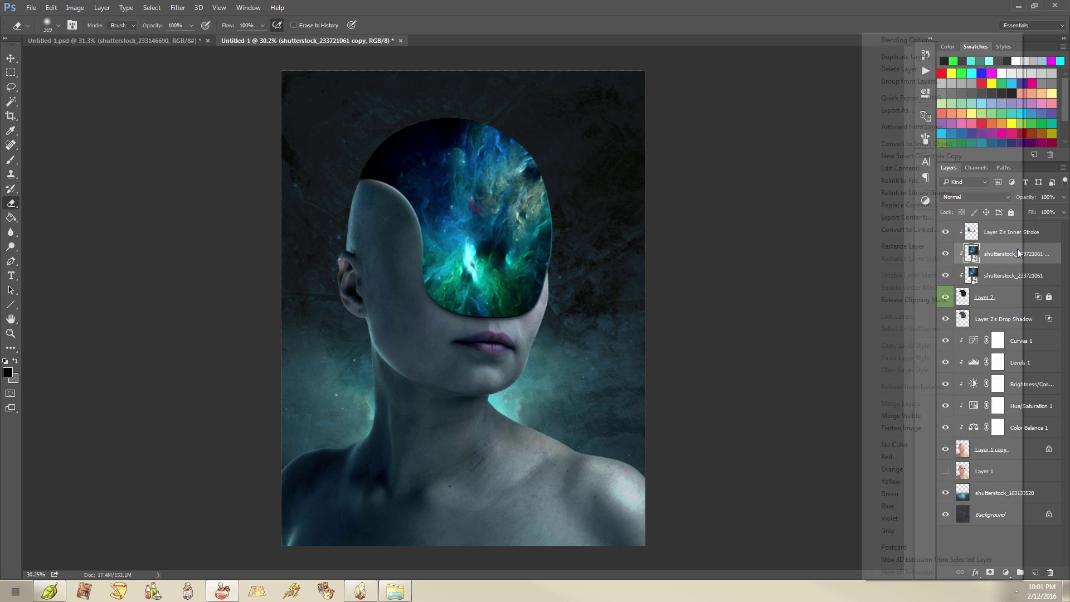
- Set the blend mode of the shutterstock_233721061 copy layer to Screen
right_click(1018, 249)
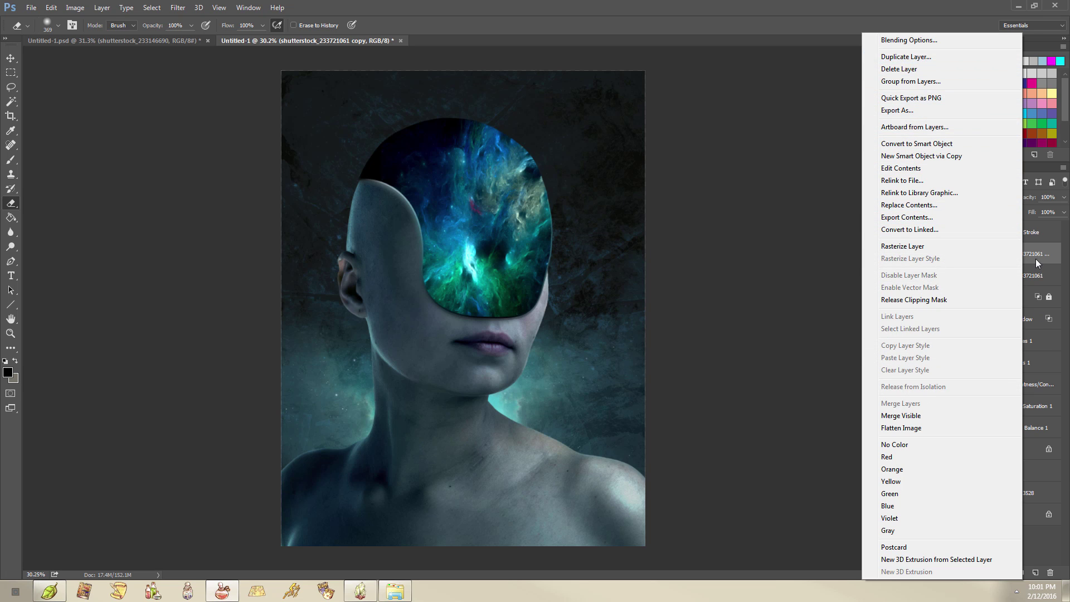
key(Escape)
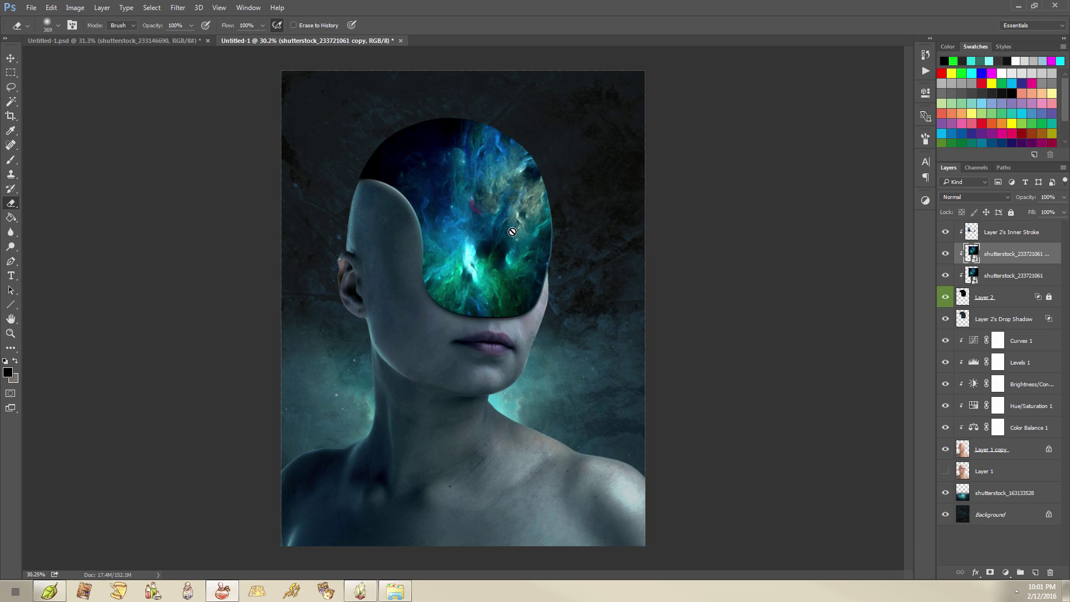
click(981, 198)
click(950, 273)
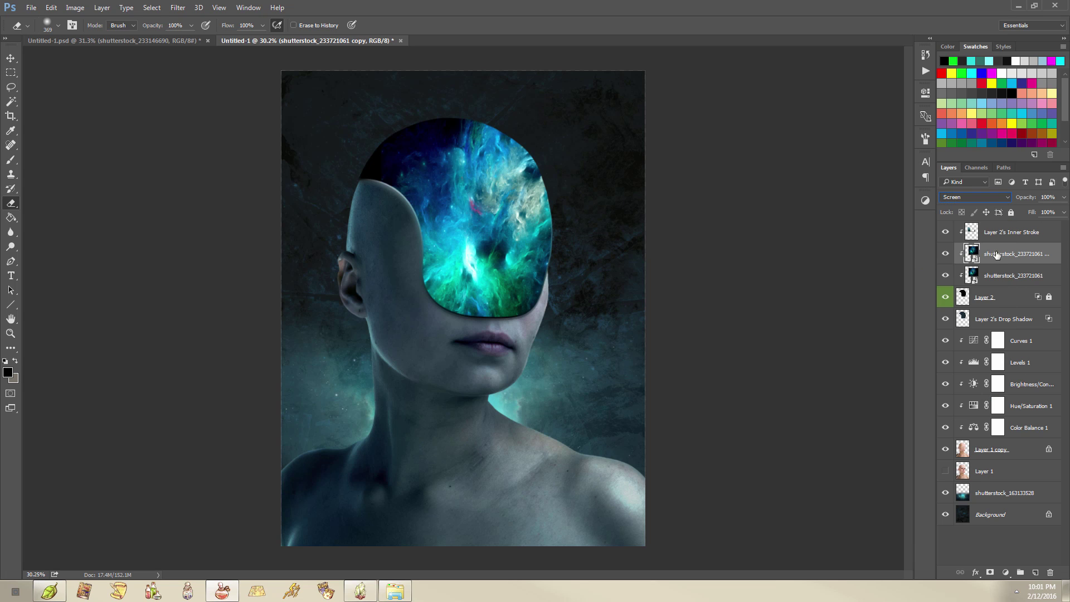
- Move the shutterstock_233721061 copy layer so its nebula fills the dark area at the upper back of the head
click(986, 270)
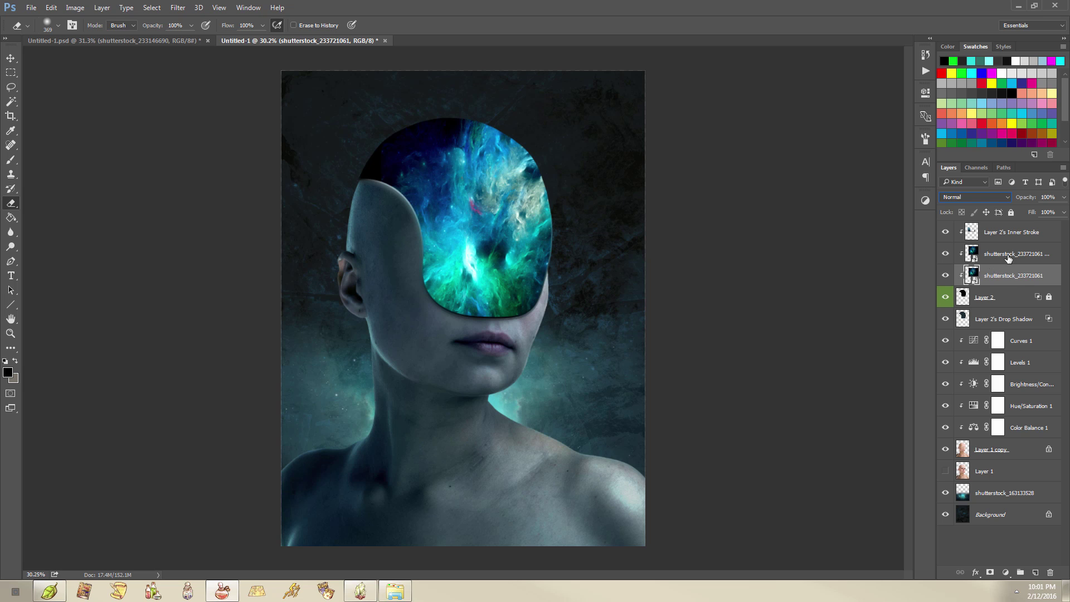
click(1009, 257)
click(13, 58)
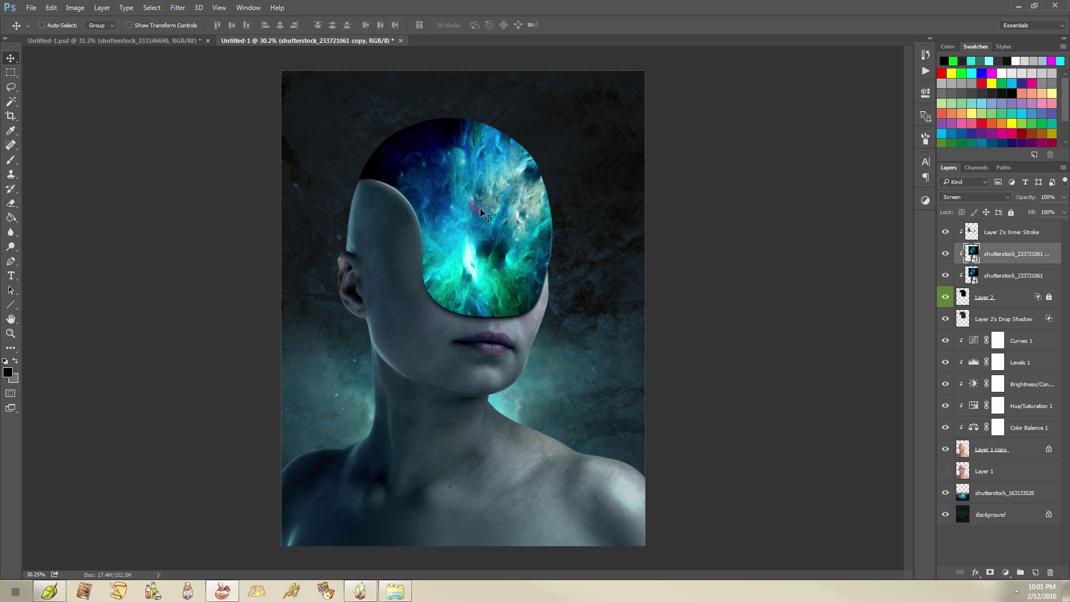
mouse_move(359, 174)
mouse_down()
mouse_move(347, 160)
mouse_move(344, 173)
mouse_up()
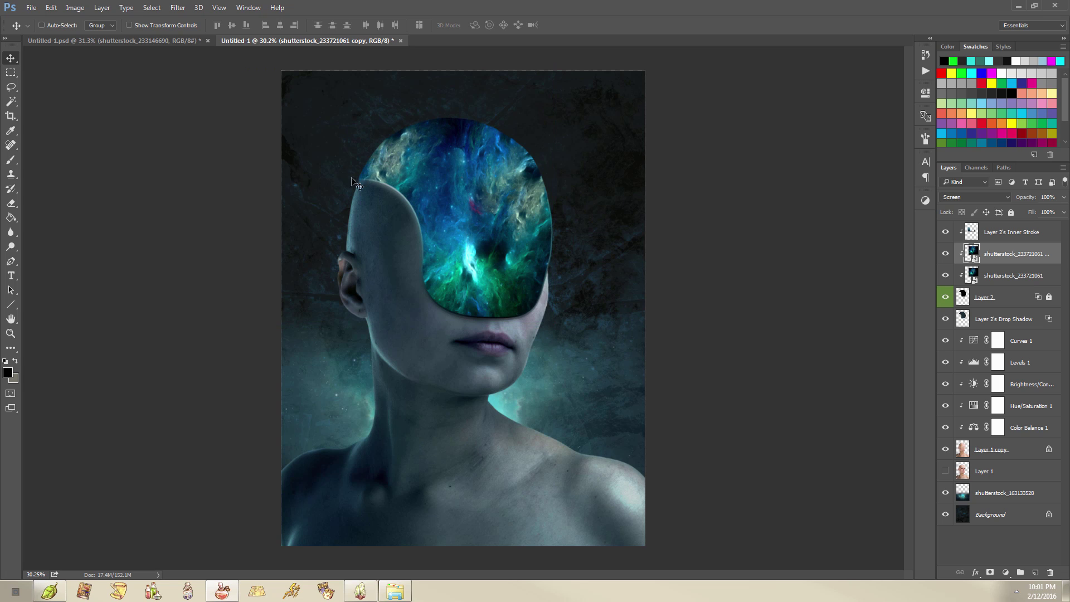
right_click(1005, 257)
click(892, 57)
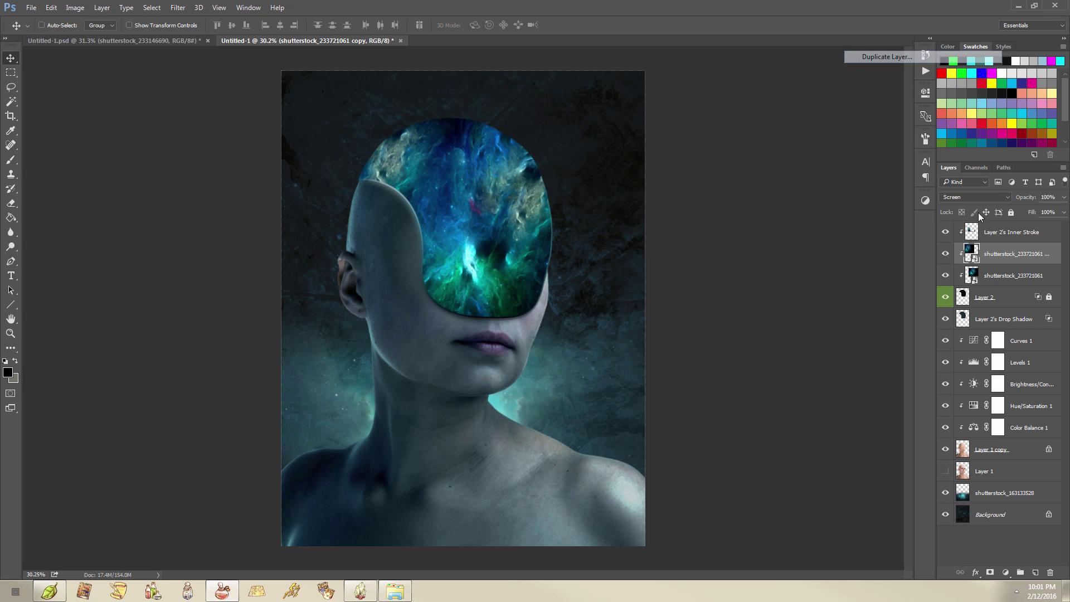
click(632, 206)
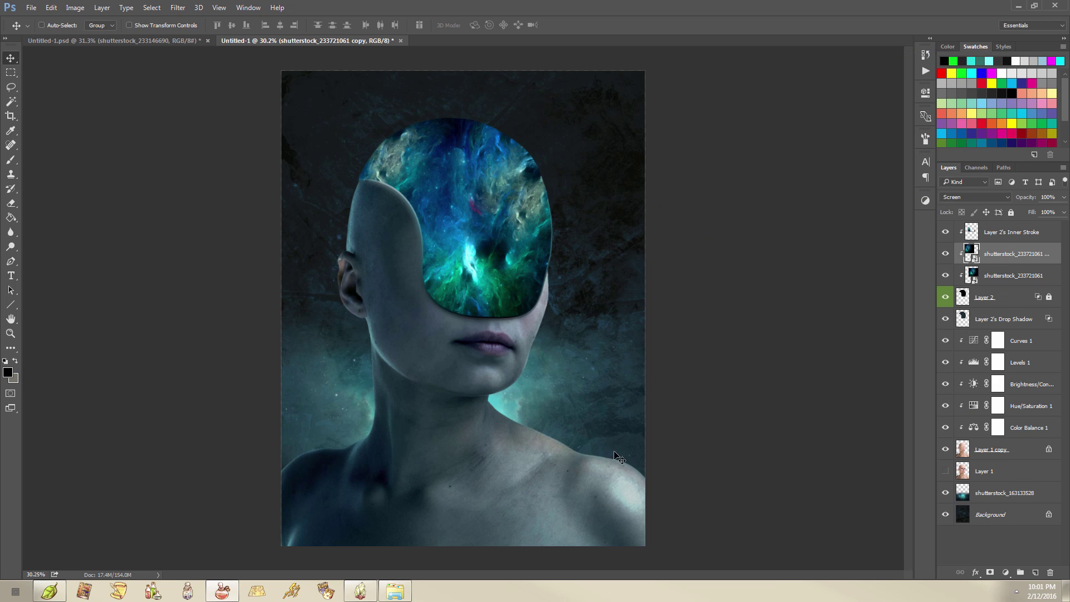
click(182, 40)
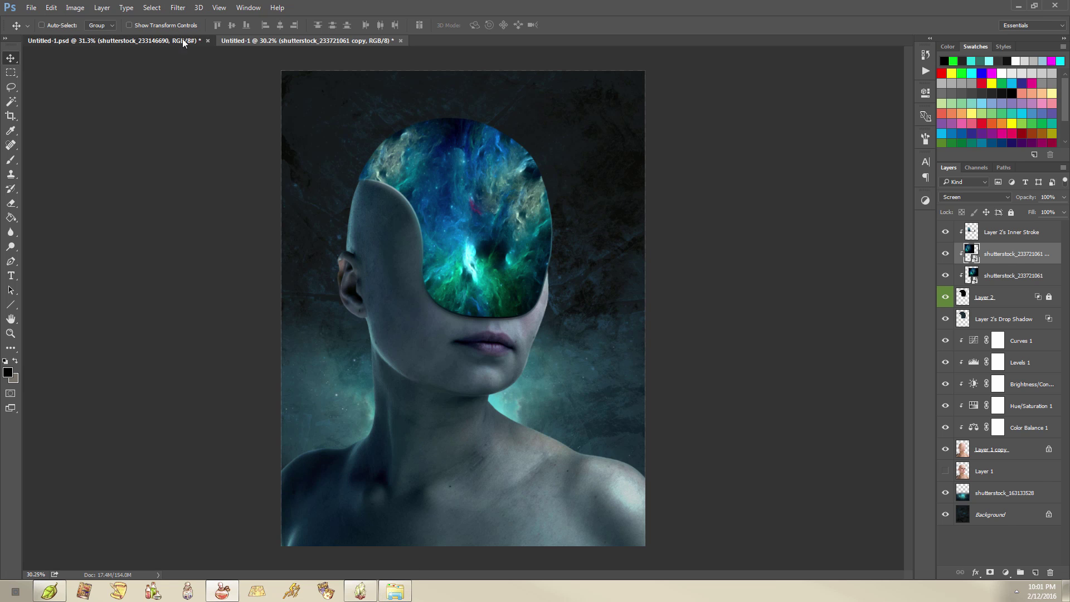
click(293, 38)
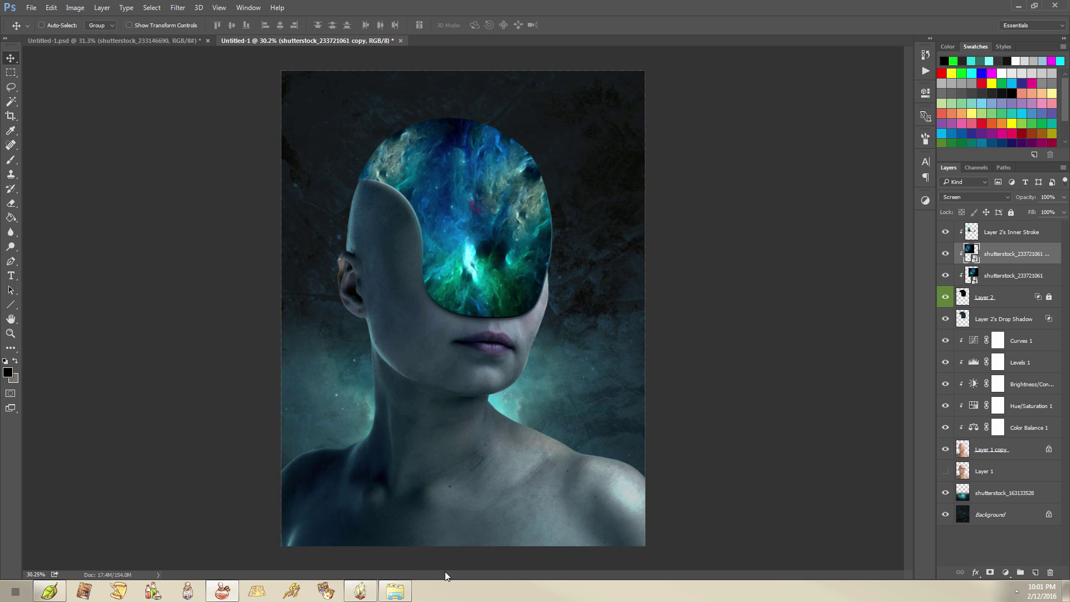
- Place shutterstock_277321400 from the Space folder over the face opening, scaled to 166.35%
click(396, 592)
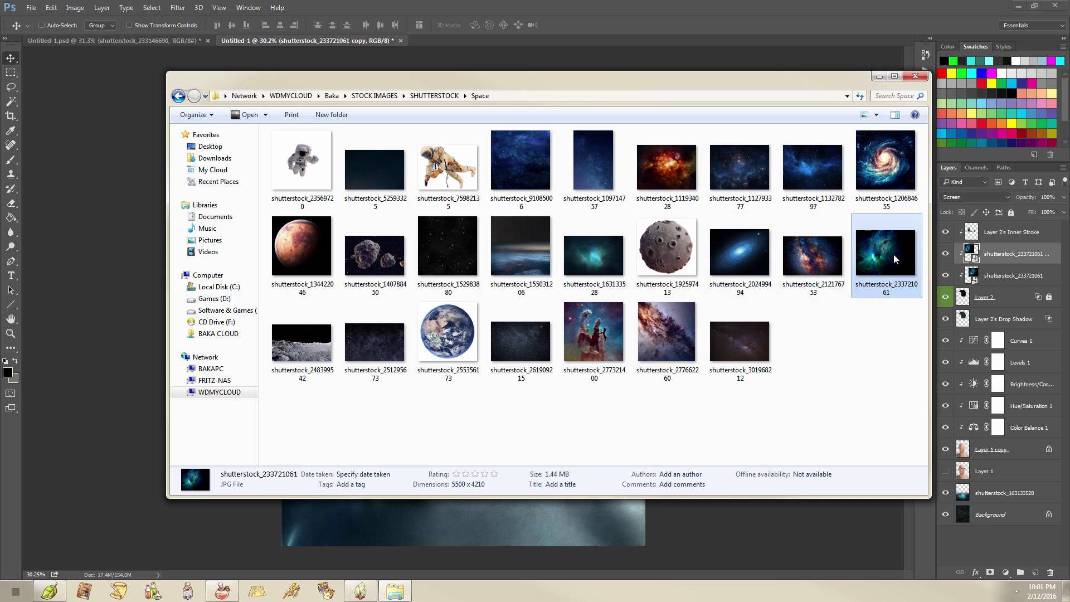
click(616, 370)
drag(589, 346, 548, 505)
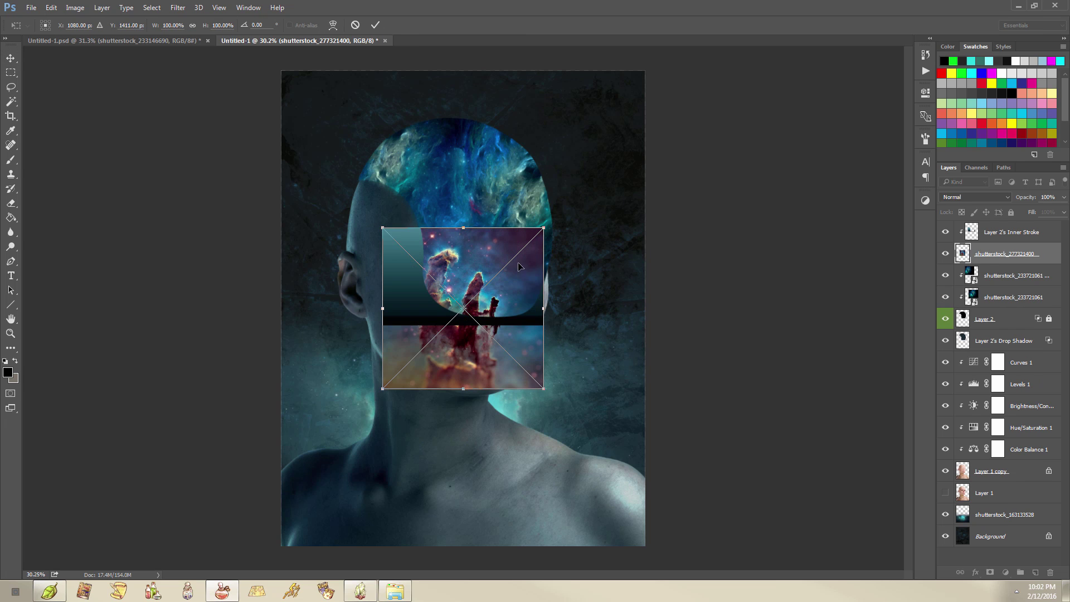
drag(544, 314, 650, 419)
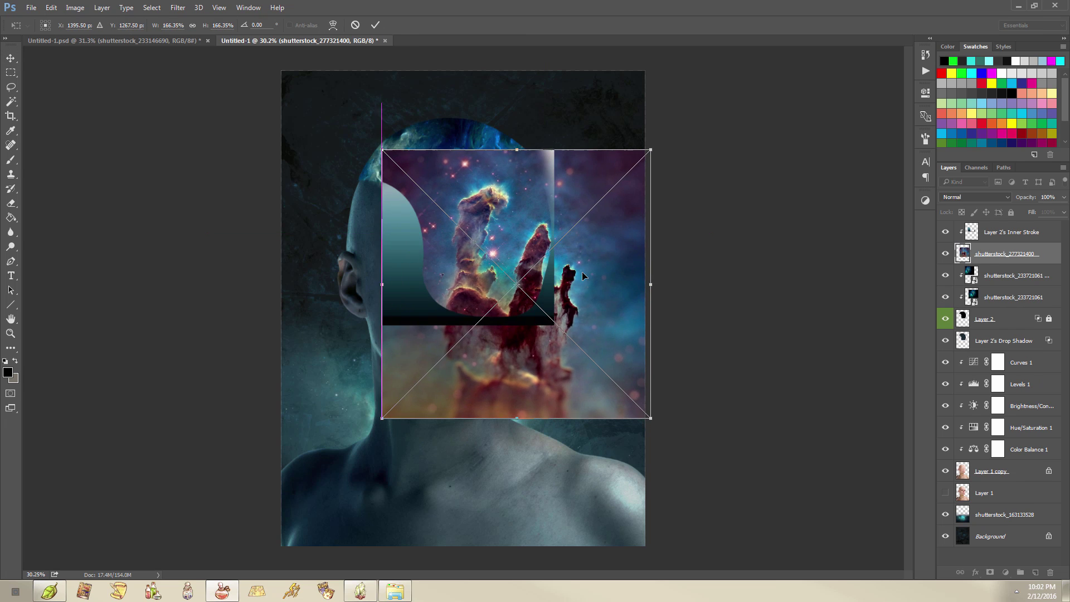
drag(606, 311, 568, 258)
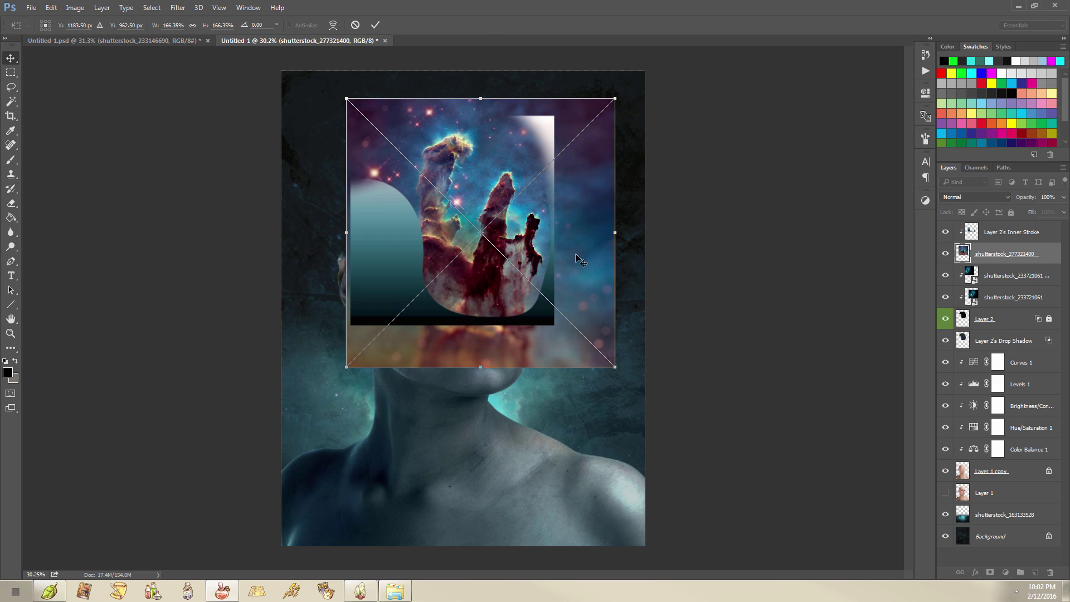
key(Return)
- Clip the shutterstock_277321400 layer to the face opening with a clipping mask, undoing the accidental selection of the drop shadow layer
right_click(1024, 254)
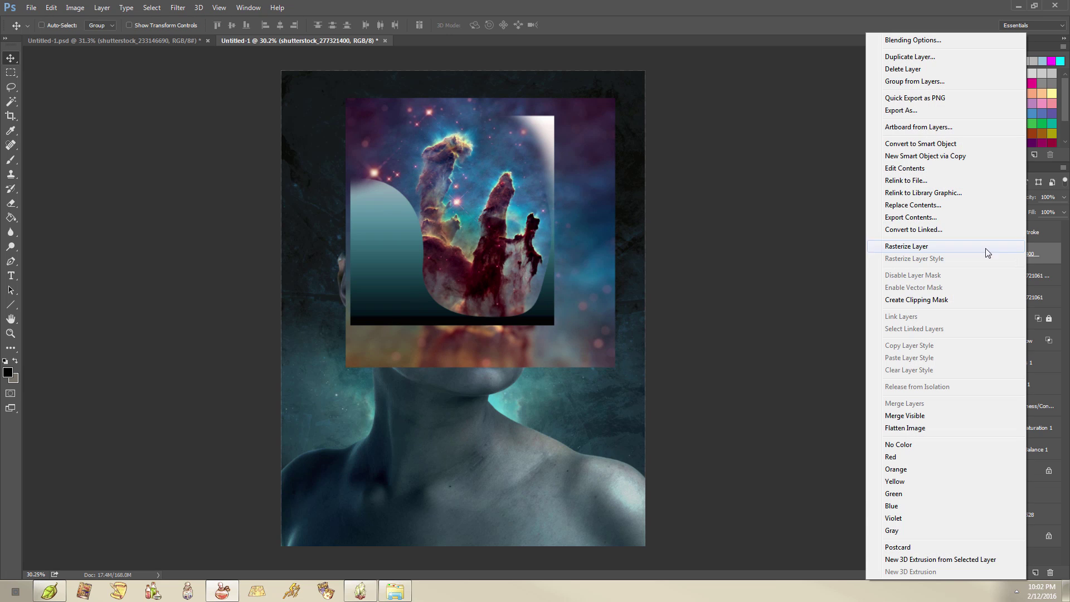
click(946, 301)
click(533, 258)
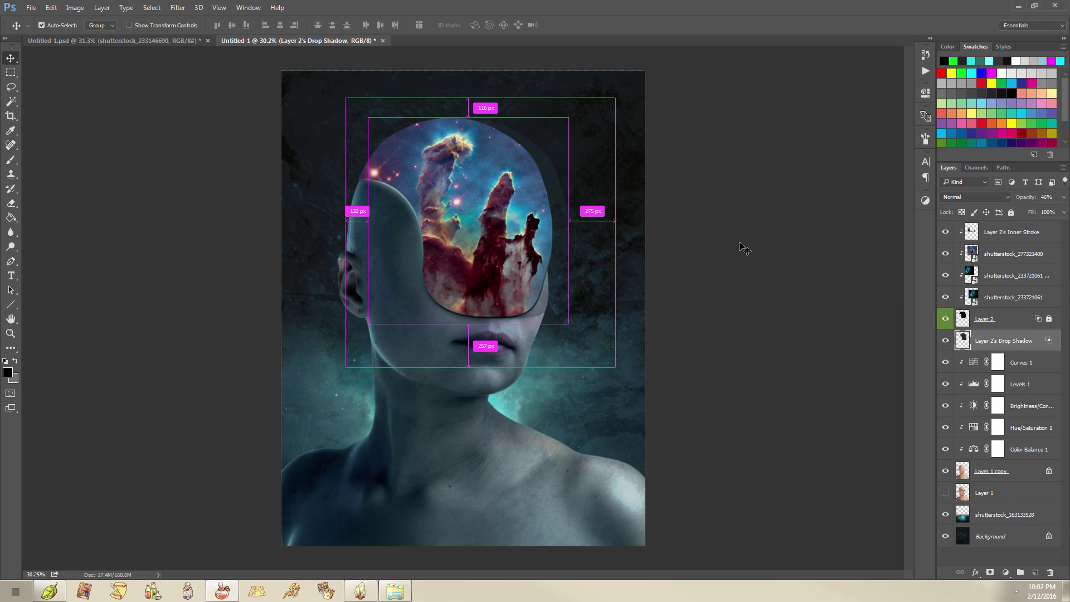
key(ctrl+z)
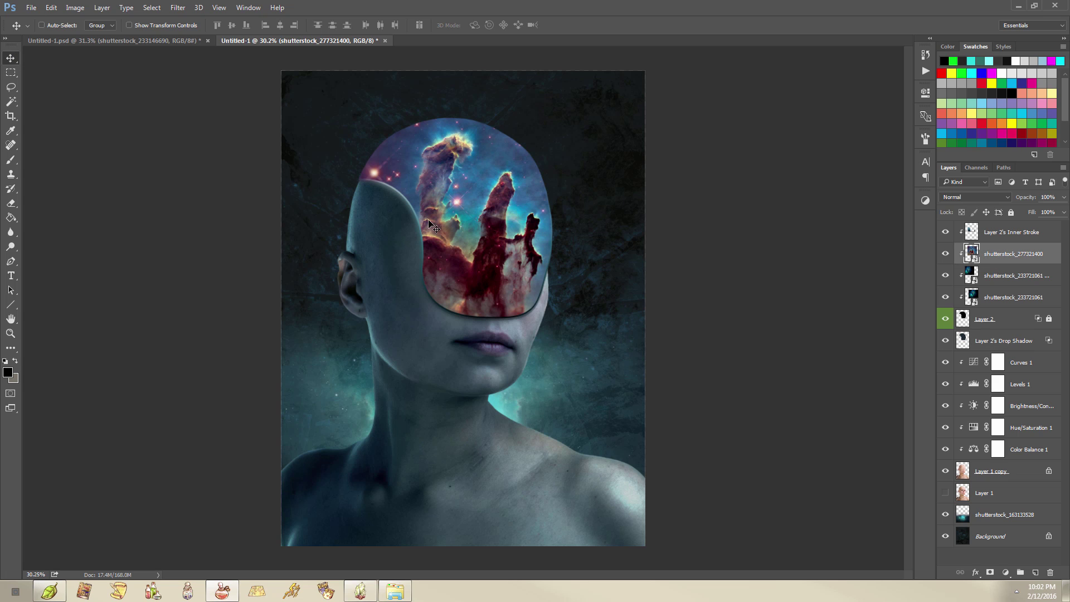
- Reposition the clipped pillars image inside the face opening and rotate it -6.56 degrees
drag(428, 220, 476, 229)
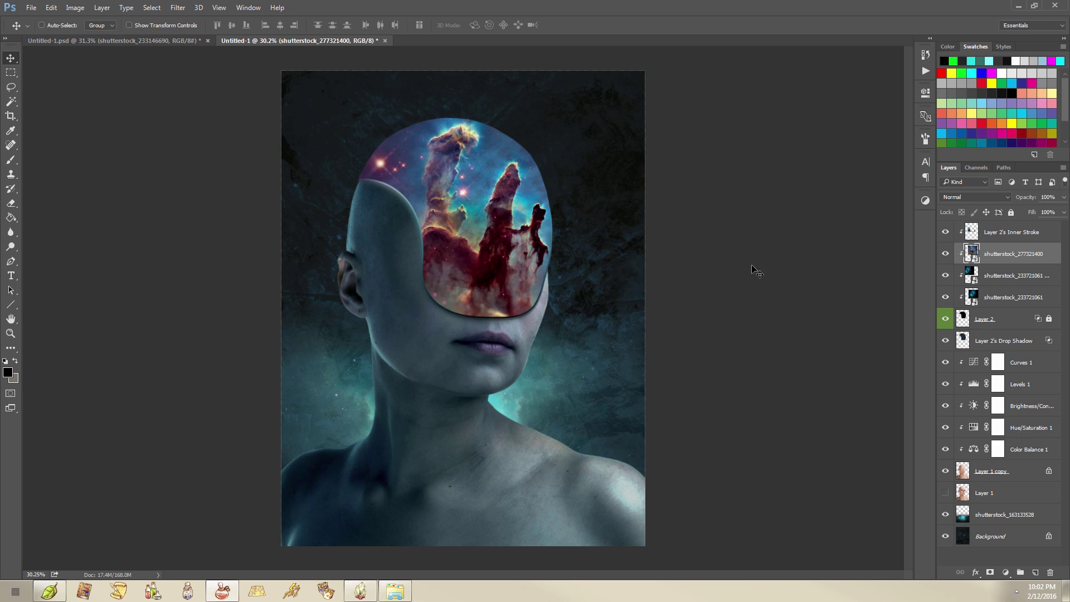
key(ctrl+t)
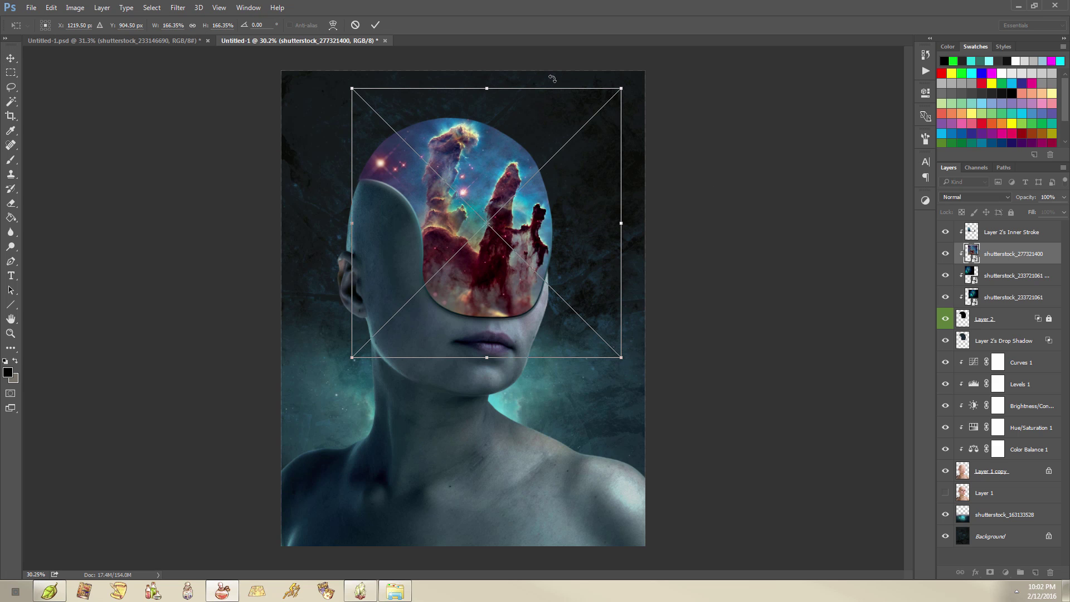
drag(488, 87, 506, 74)
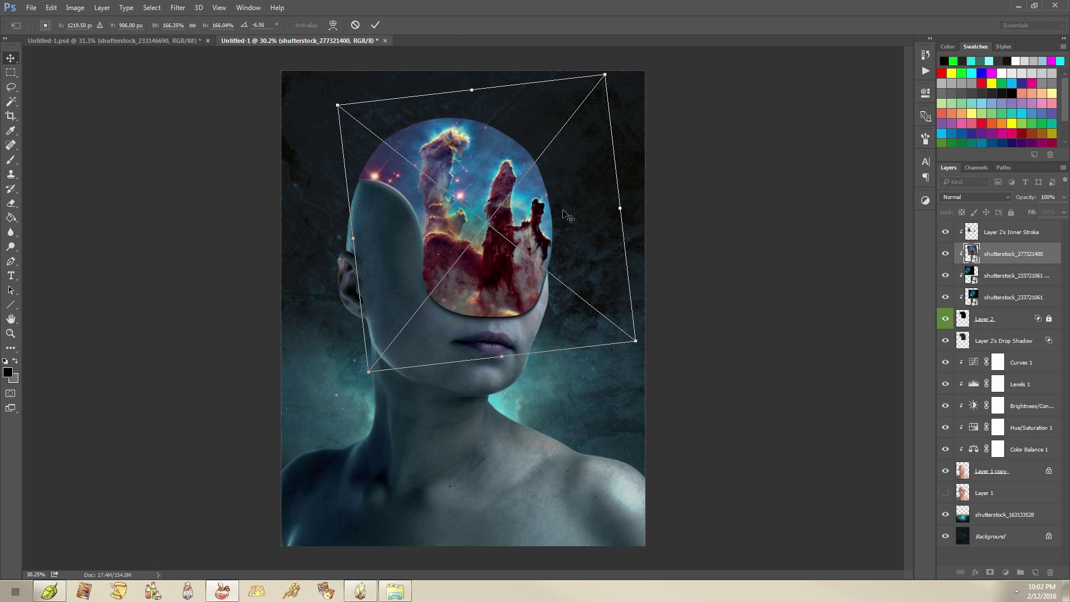
key(Return)
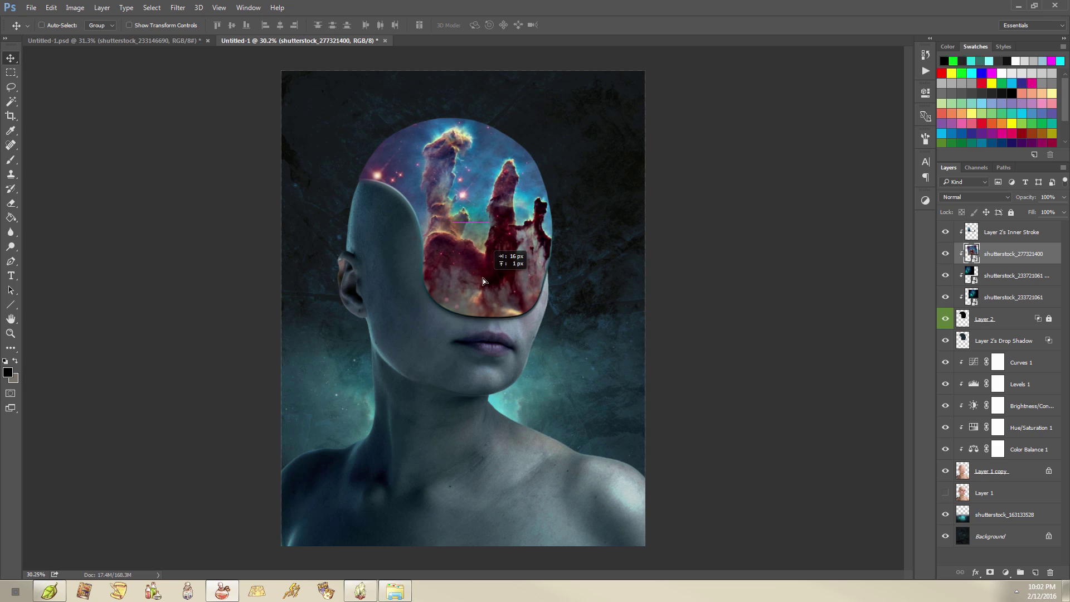
- Try out blend modes on the shutterstock_277321400 layer, stopping at Lighten
click(983, 195)
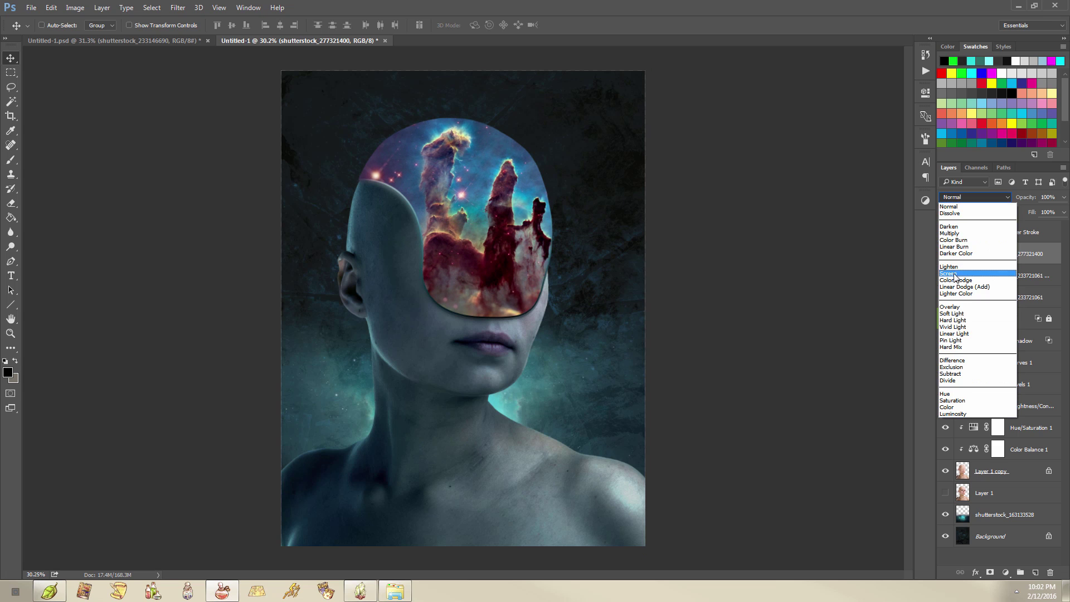
click(969, 196)
click(965, 197)
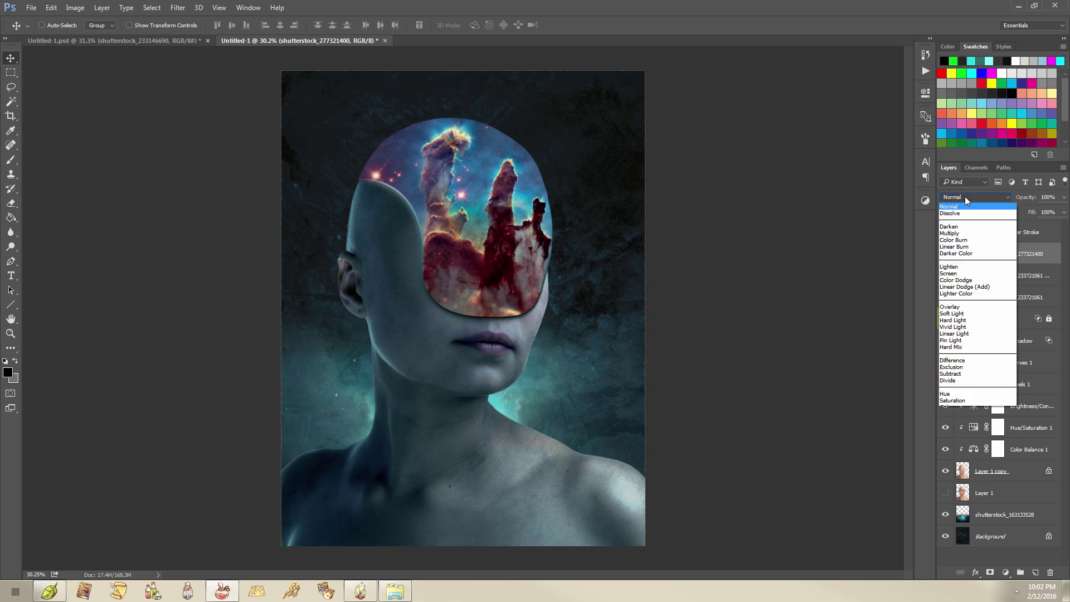
click(965, 197)
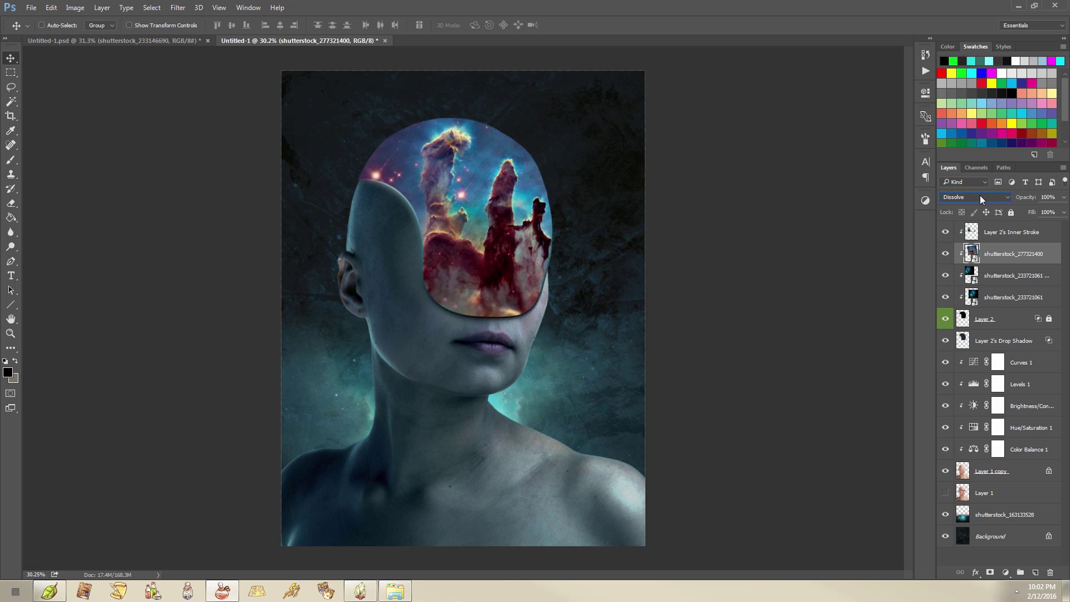
scroll(980, 195, down, 6)
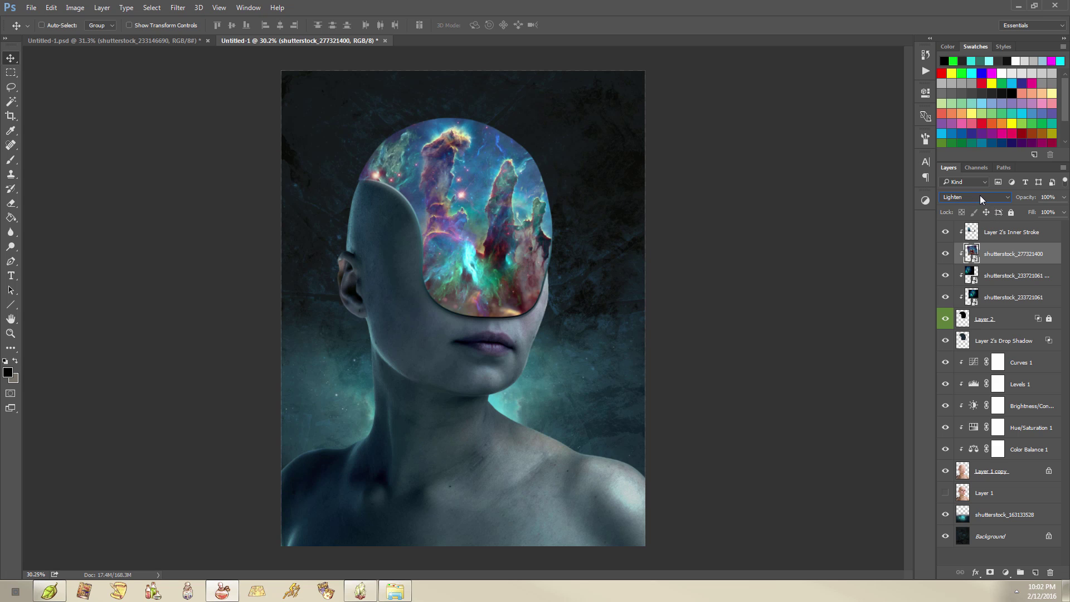
scroll(981, 200, down, 1)
- Nudge the pillars image within the face opening, checking it with Layer 2's Inner Stroke hidden and shown
mouse_move(524, 287)
mouse_down()
mouse_move(443, 301)
mouse_move(530, 220)
mouse_move(524, 282)
mouse_up()
click(946, 232)
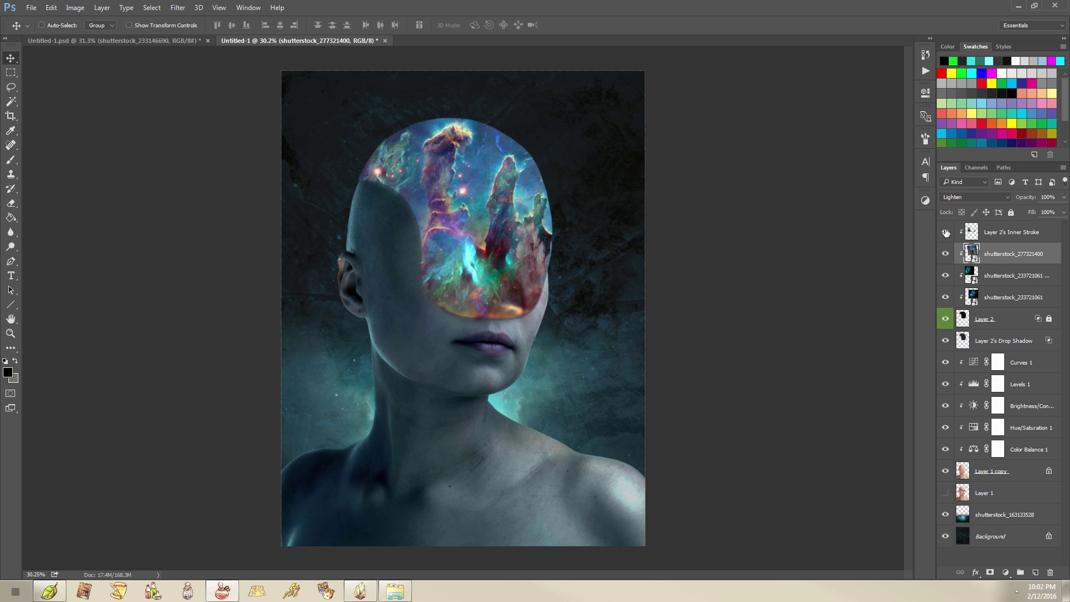
click(946, 232)
mouse_move(482, 259)
mouse_down()
mouse_move(494, 293)
mouse_move(483, 258)
mouse_up()
- Try the Overlay blend mode on the shutterstock_277321400 layer and delete that layer
click(984, 198)
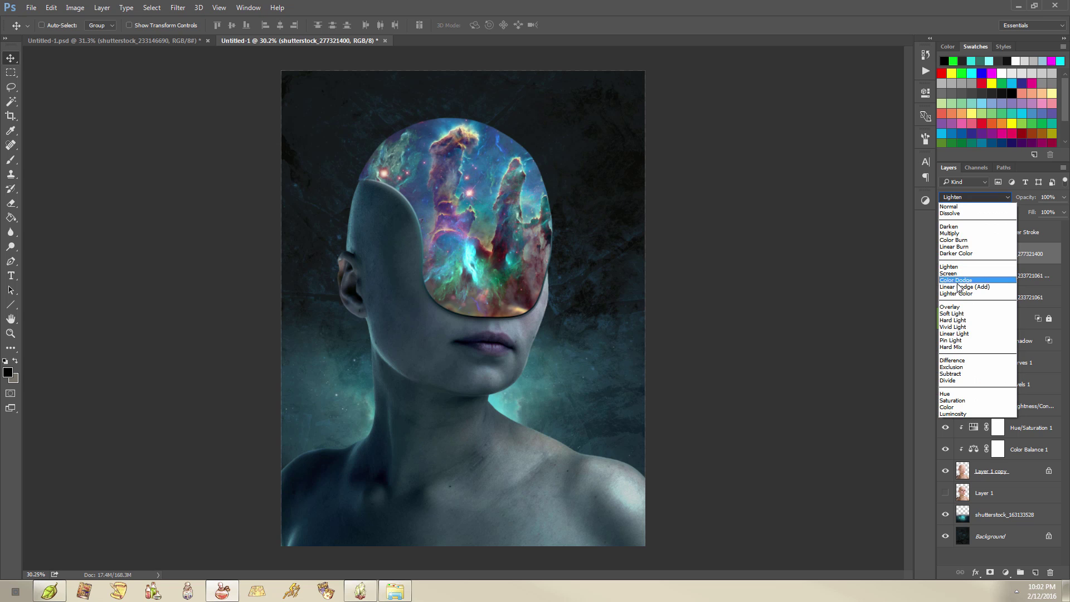
click(966, 305)
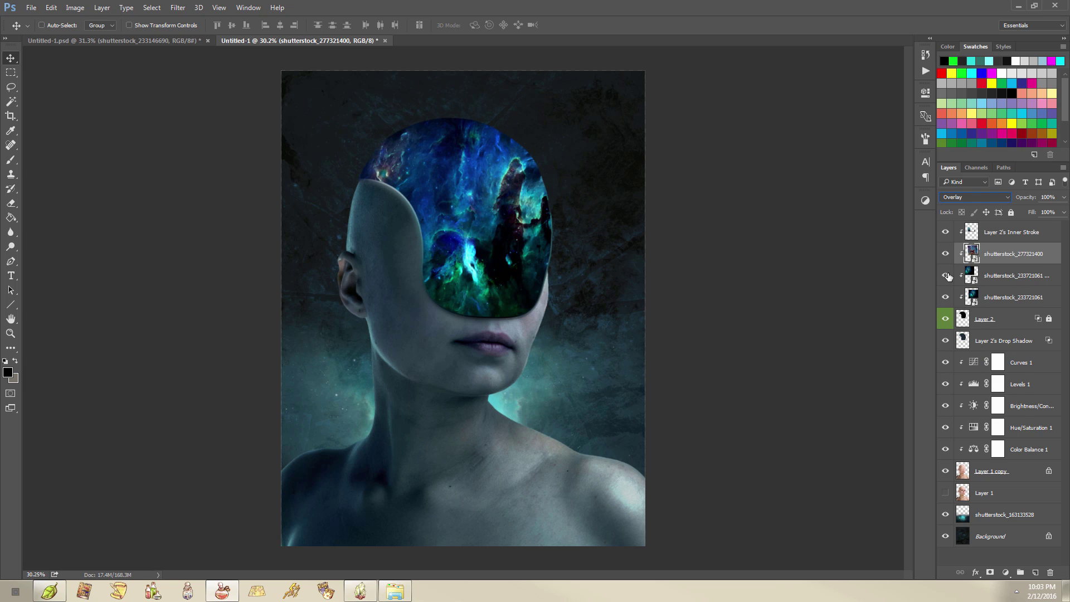
right_click(960, 255)
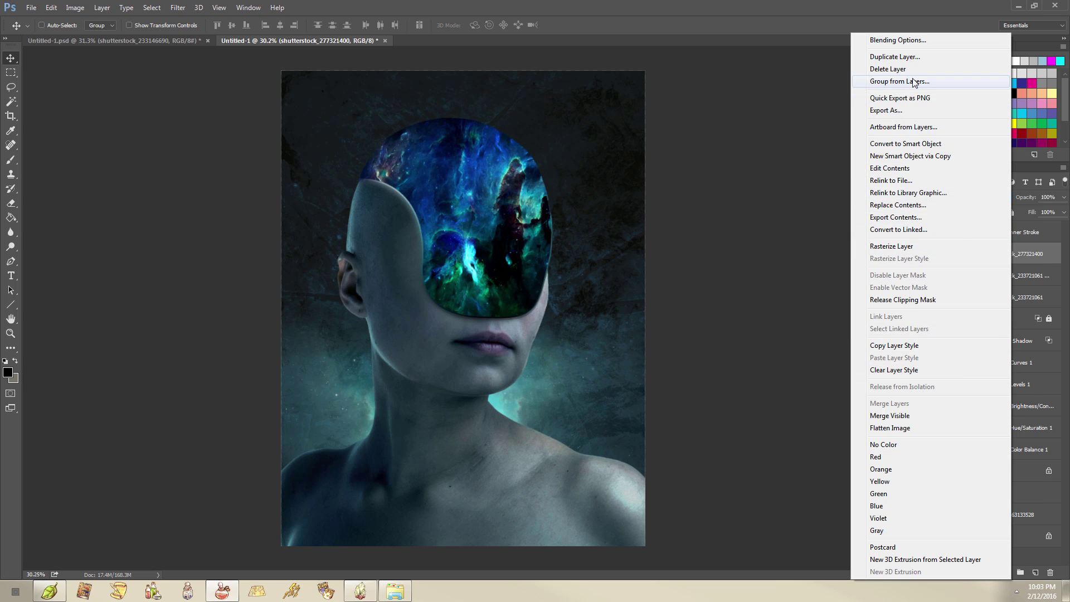
click(892, 69)
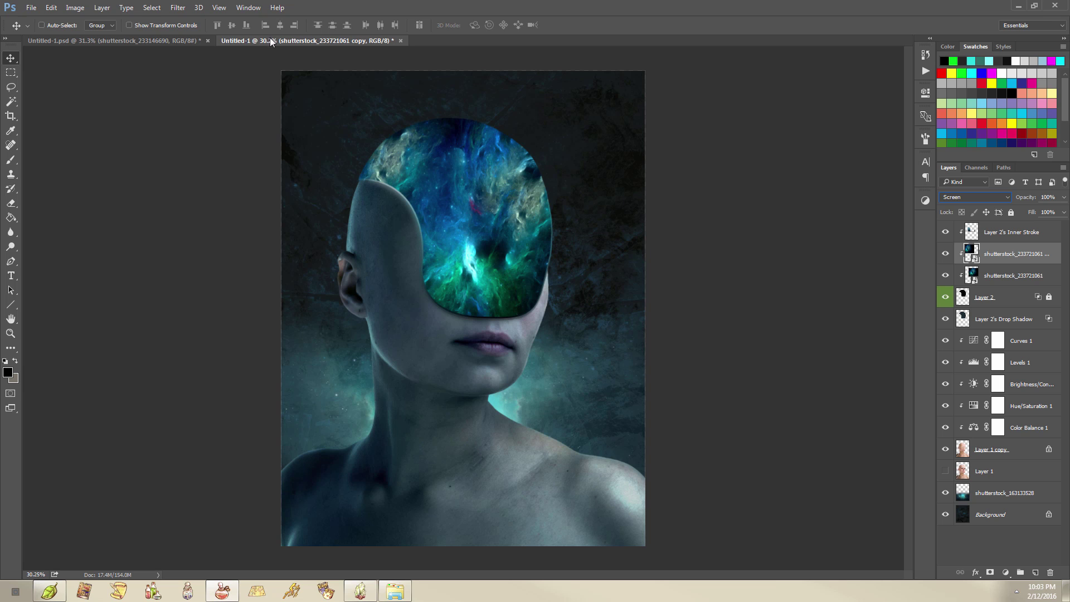
- Compare the composite with the version in Untitled-1.psd and select the Layer 2's Inner Stroke layer
click(184, 41)
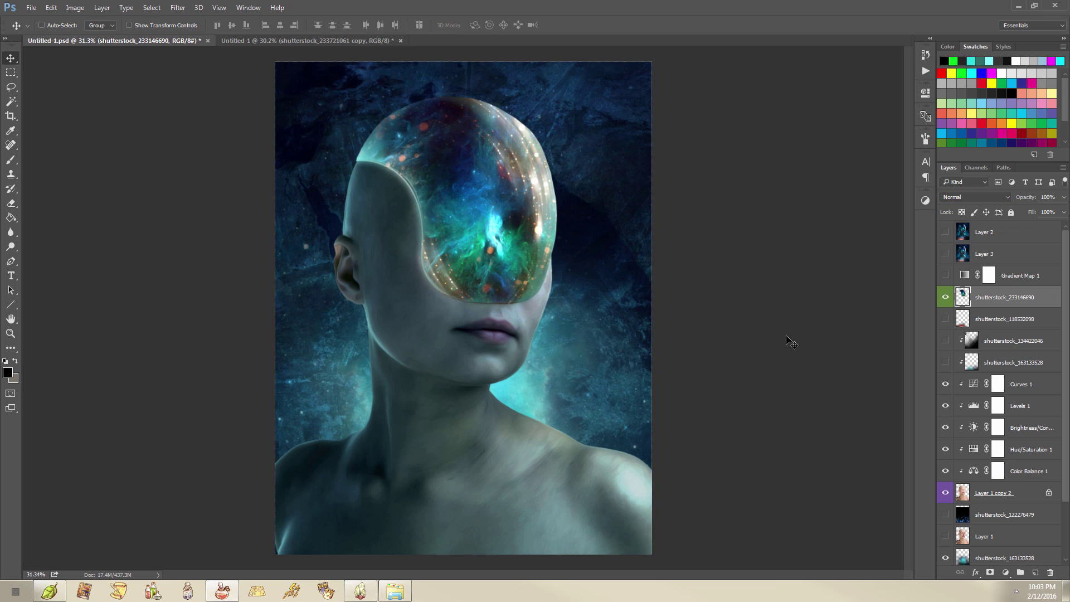
click(302, 41)
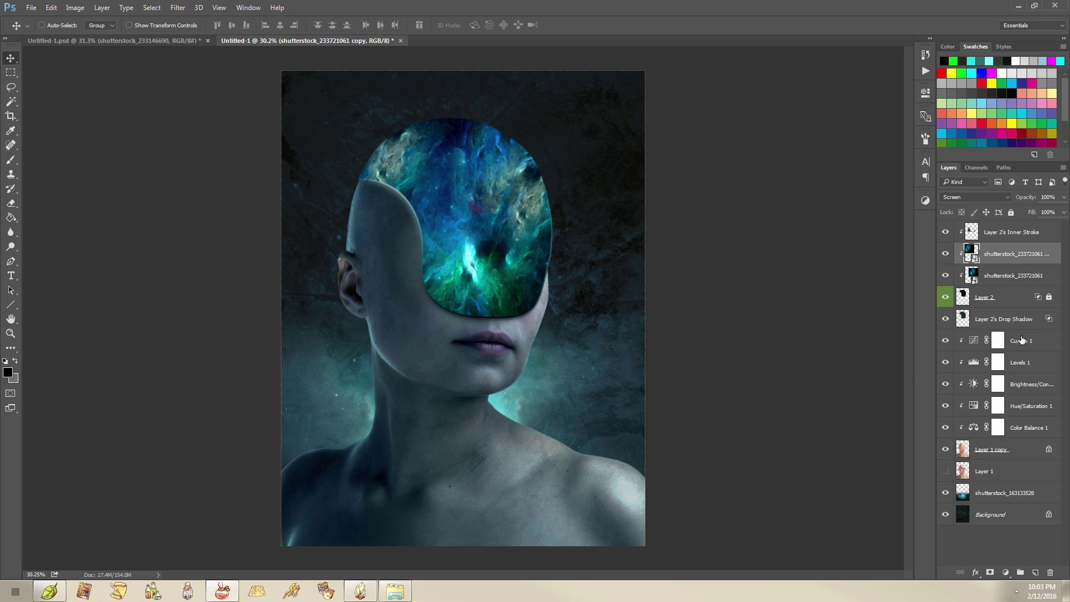
click(183, 41)
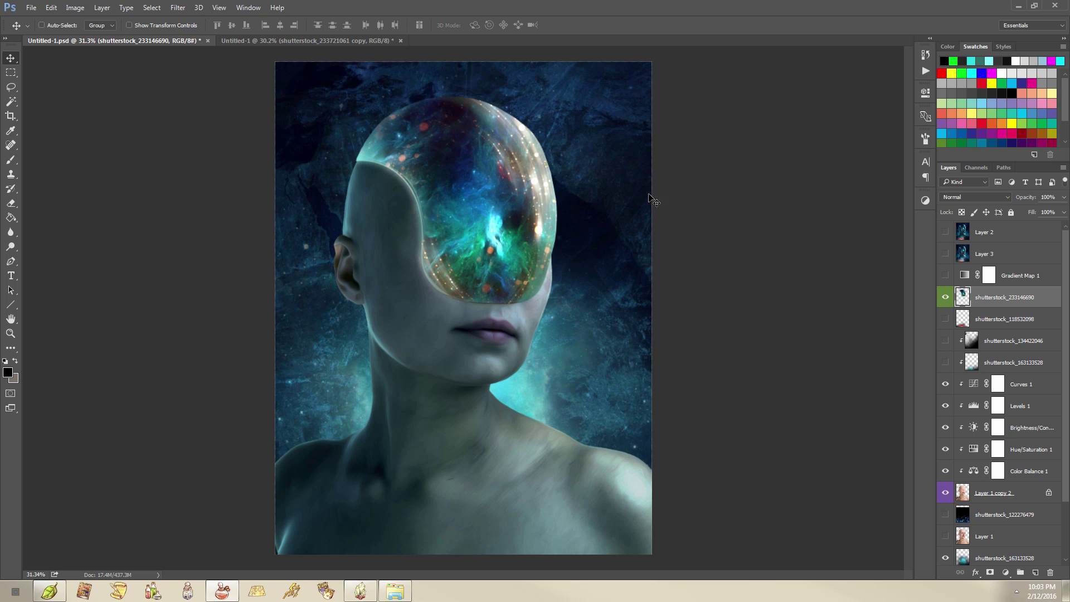
click(261, 40)
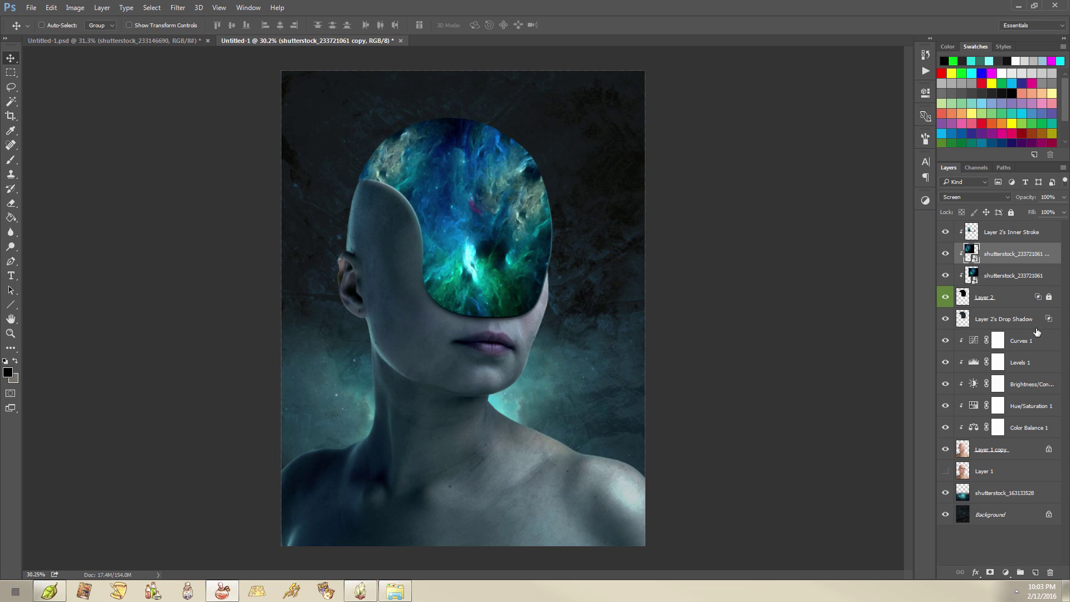
click(1005, 238)
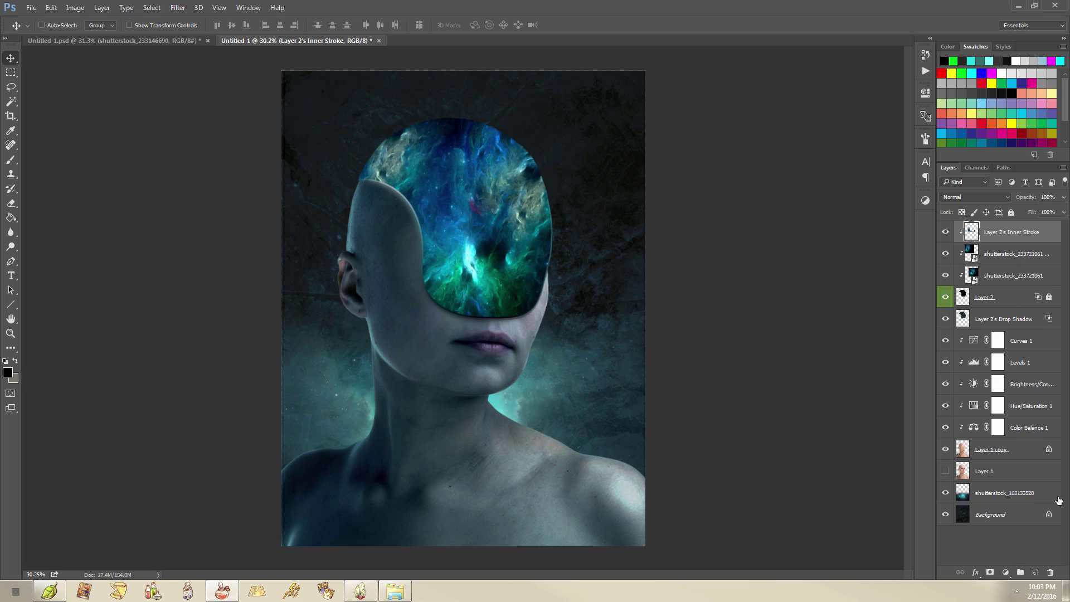
- Add a new empty layer above Layer 2's Inner Stroke and clip it into Layer 2's clipping group
click(1036, 573)
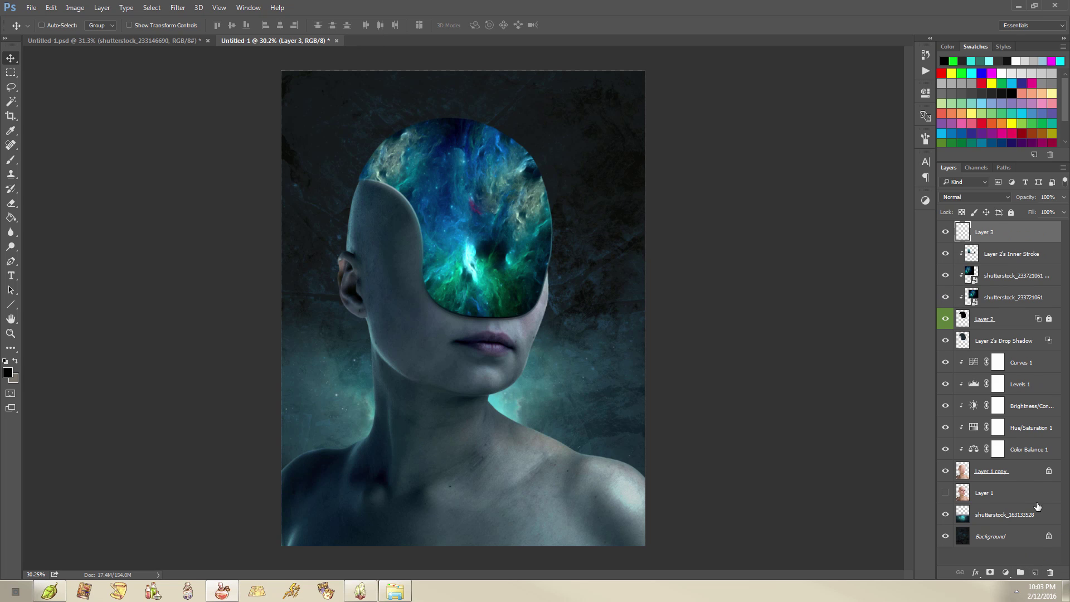
click(945, 320)
click(945, 319)
key(alt+bracketleft)
key(alt+bracketleft)
key(alt+bracketleft)
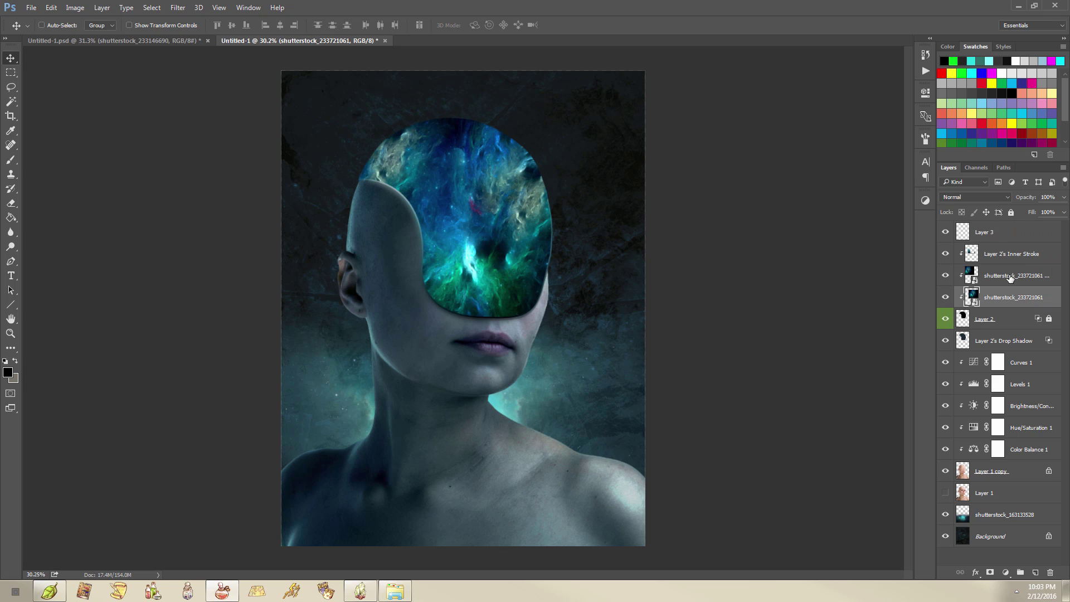
right_click(1001, 237)
click(947, 272)
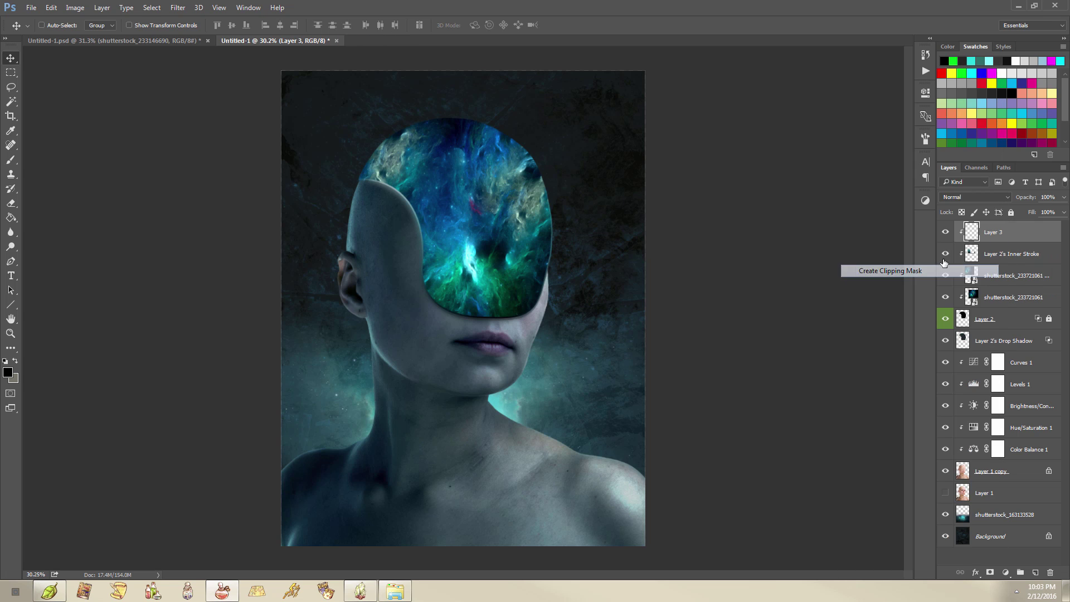
click(997, 322)
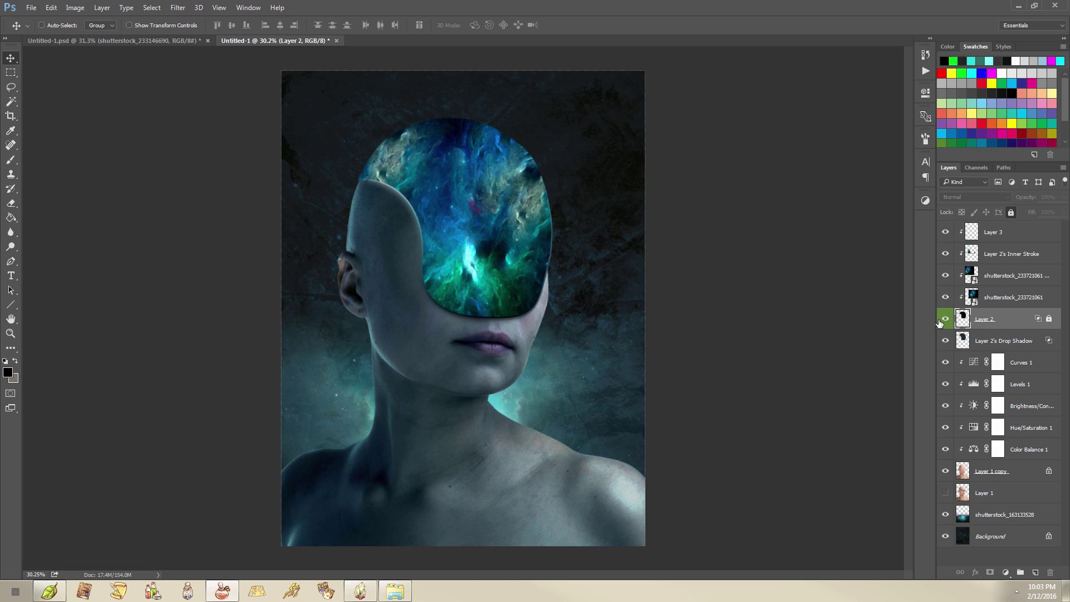
click(1003, 234)
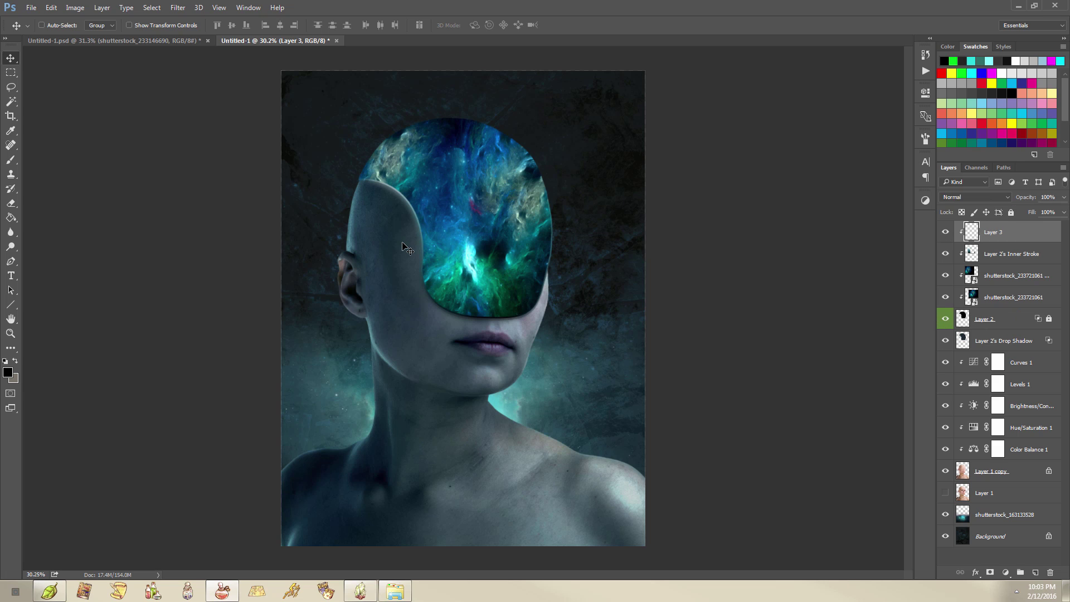
- Set up the Brush tool at 1000 px and sample a bright blue from the nebula as the foreground colour
click(11, 162)
right_click(493, 196)
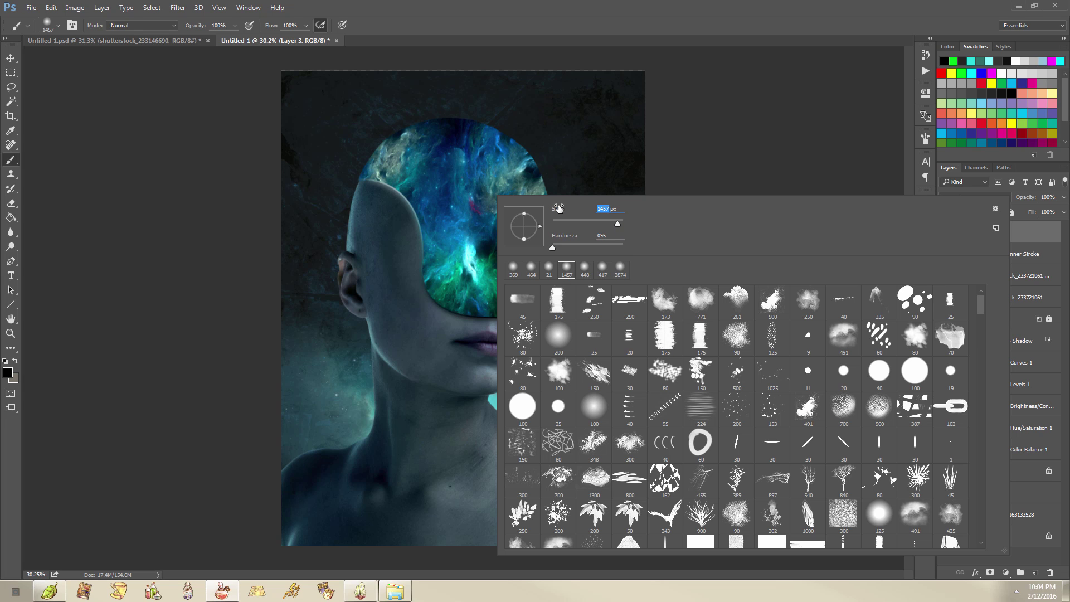
text(1000)
click(1038, 237)
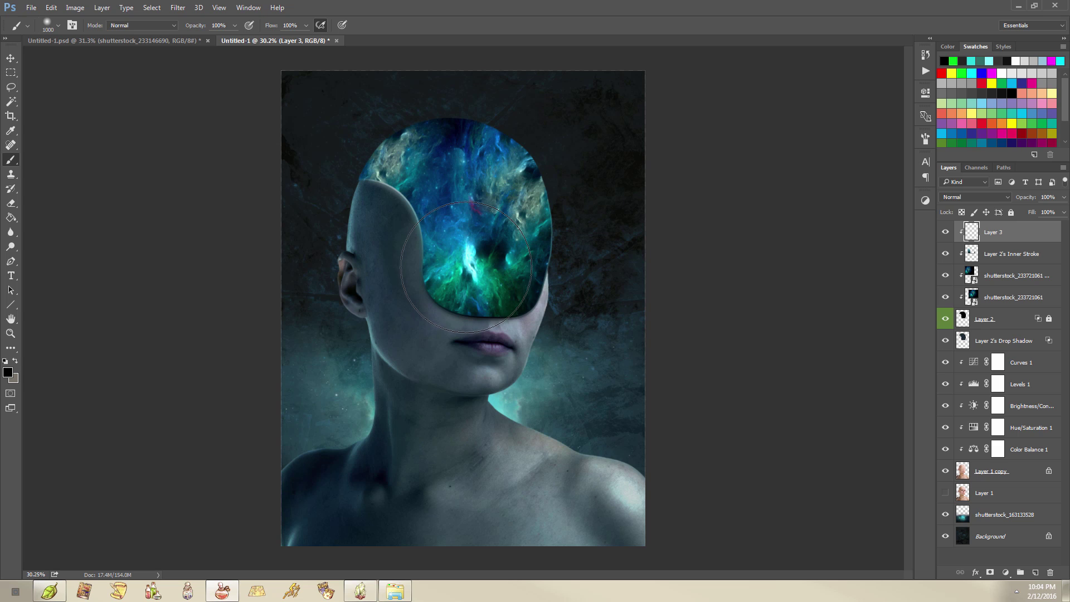
alt+click(474, 243)
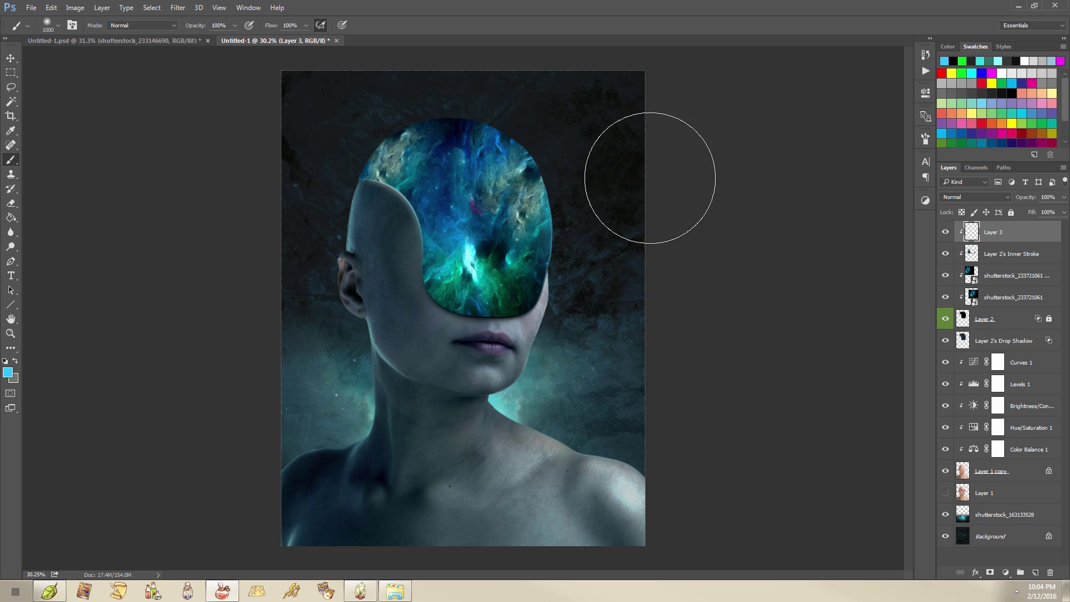
- Paint a soft blue glow on Layer 3 along the upper and right edges of the face opening with the 1457 px brush
mouse_move(593, 74)
mouse_down()
mouse_move(543, 37)
mouse_move(561, 37)
mouse_up()
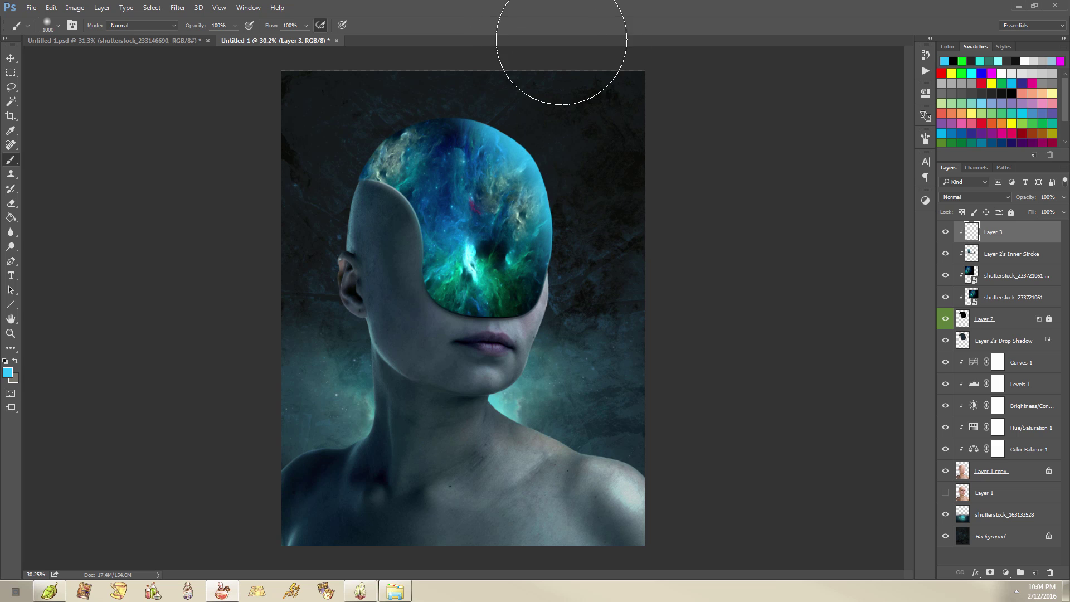
key(ctrl+z)
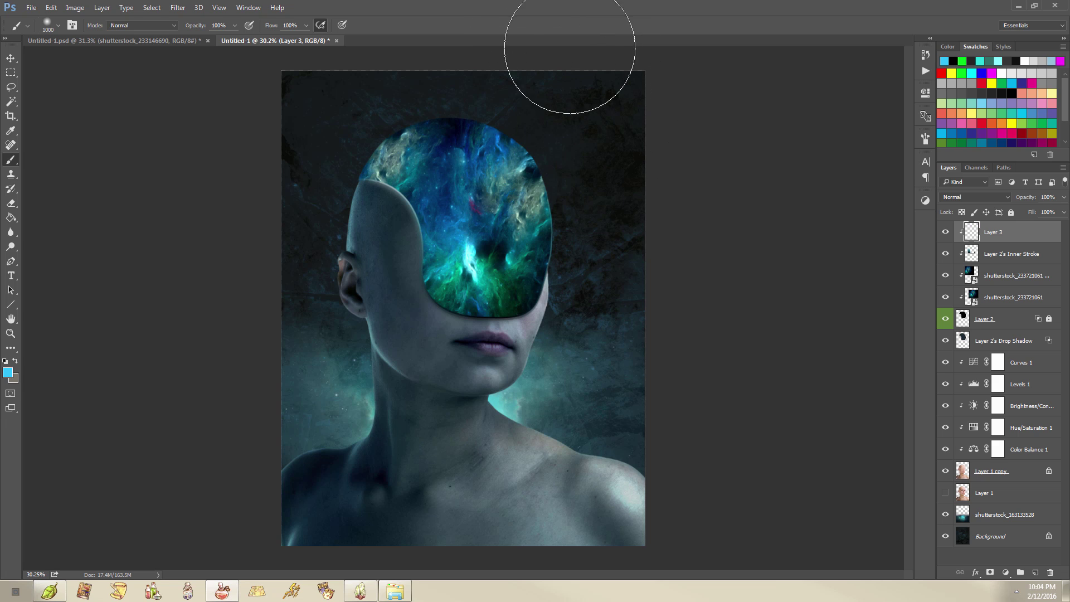
right_click(559, 133)
click(642, 205)
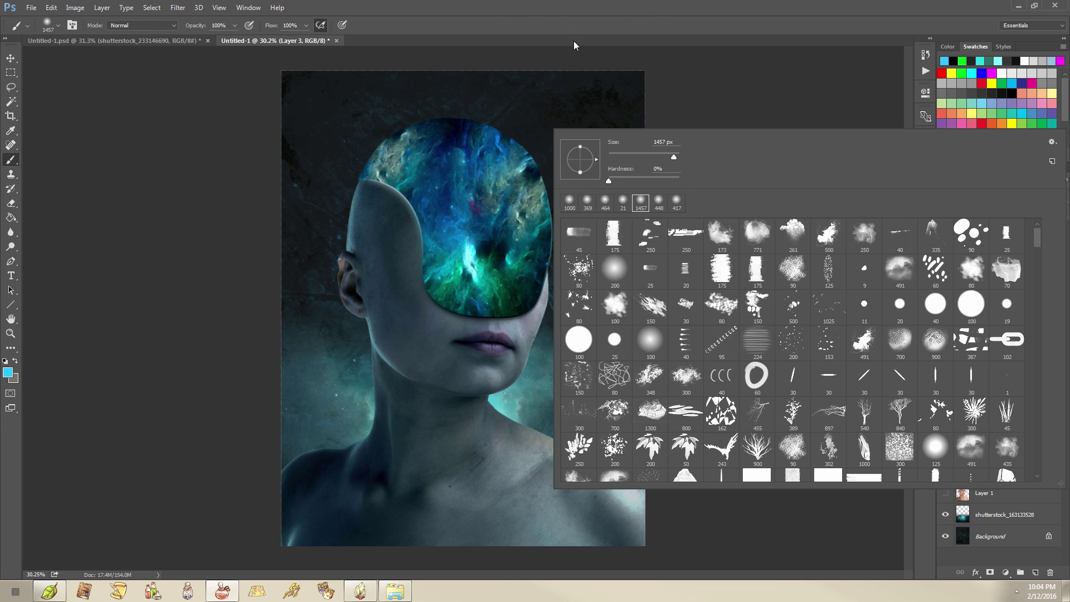
mouse_move(594, 51)
mouse_down()
mouse_move(640, 77)
mouse_move(596, 57)
mouse_move(594, 42)
mouse_up()
scroll(581, 119, down, 3)
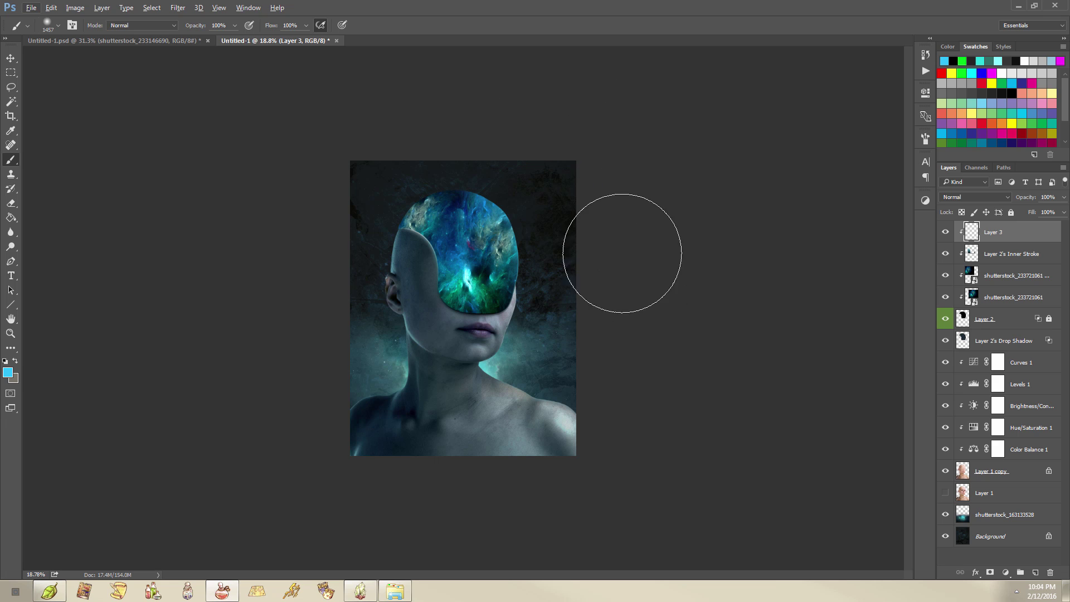
mouse_move(530, 115)
mouse_down()
mouse_move(528, 134)
mouse_move(595, 256)
mouse_up()
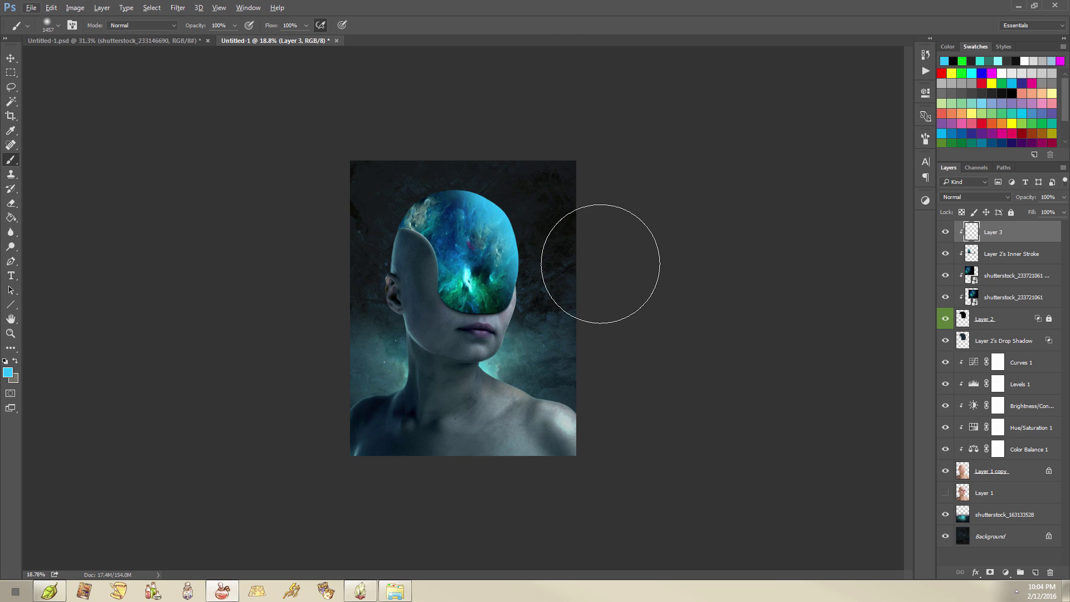
key(ctrl+z)
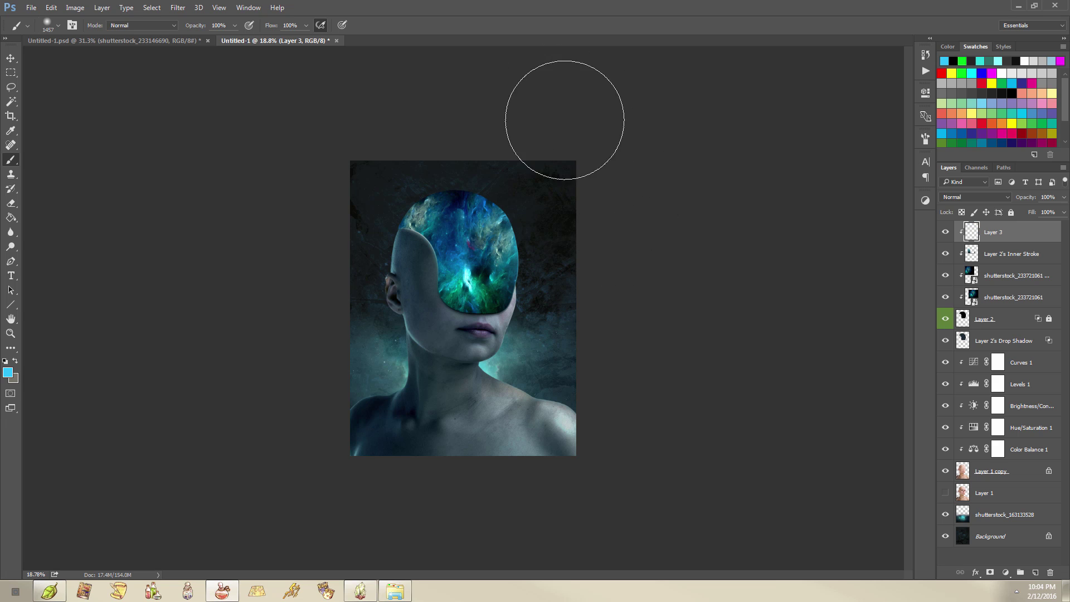
key(ctrl+shift+z)
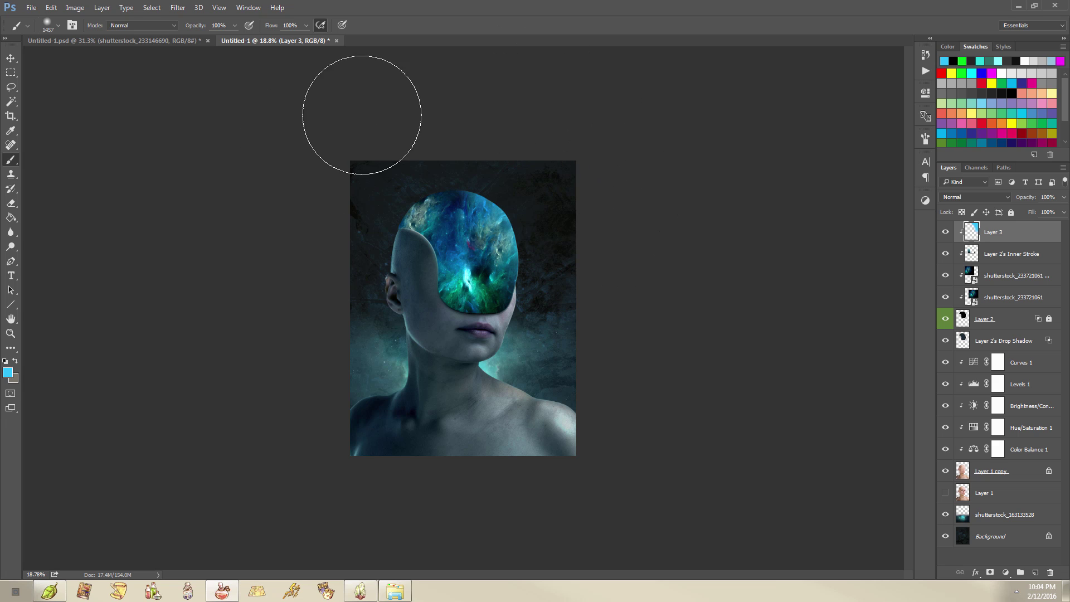
key(ctrl+shift+z)
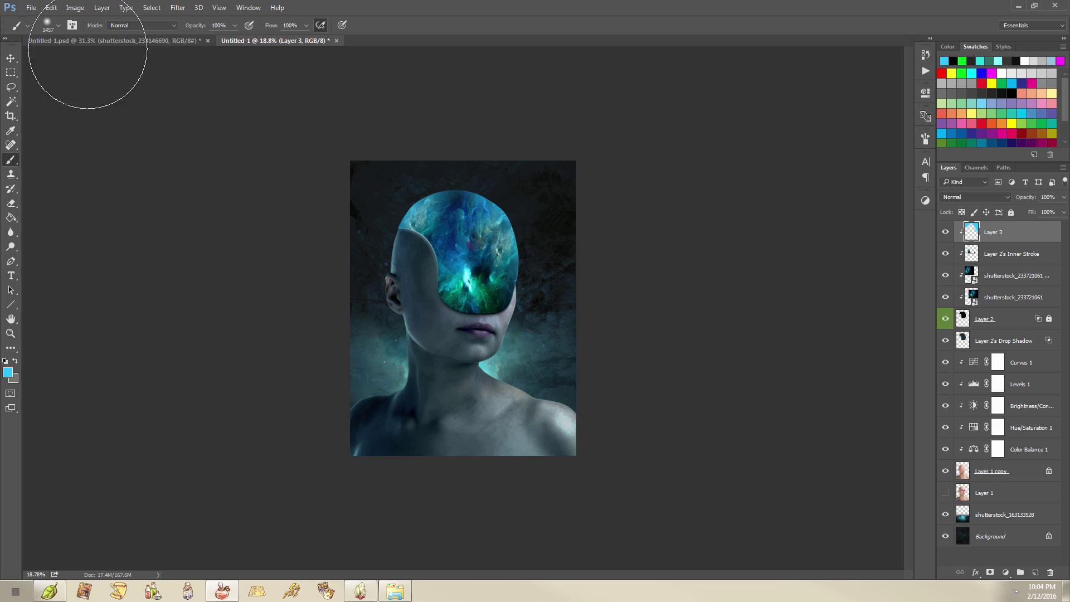
- Sample a teal from the glowing edge of the head opening in Untitled-1.psd and return to the working composite
click(98, 40)
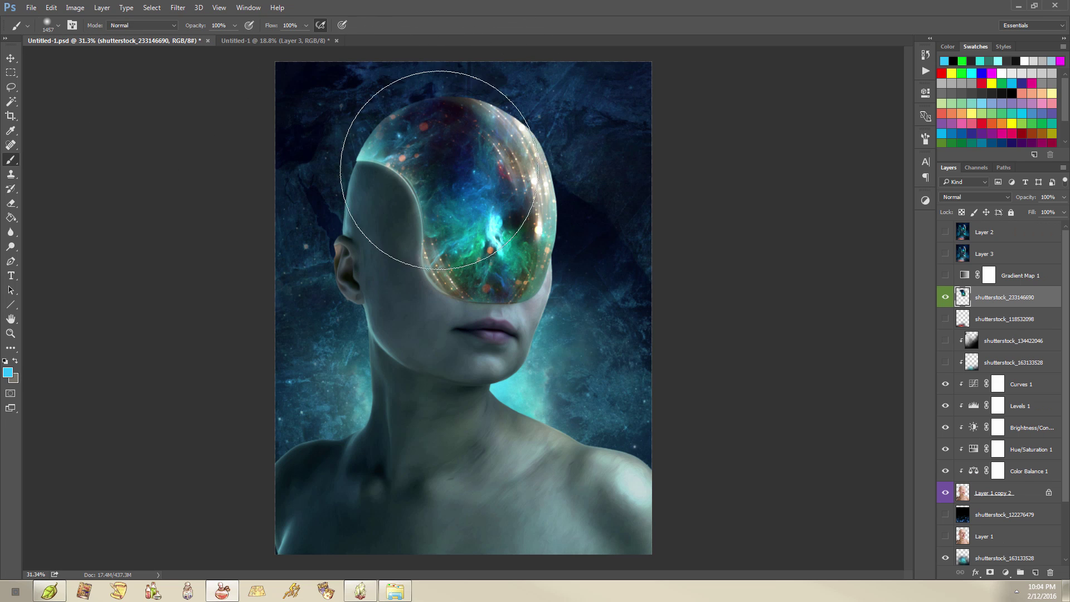
click(252, 44)
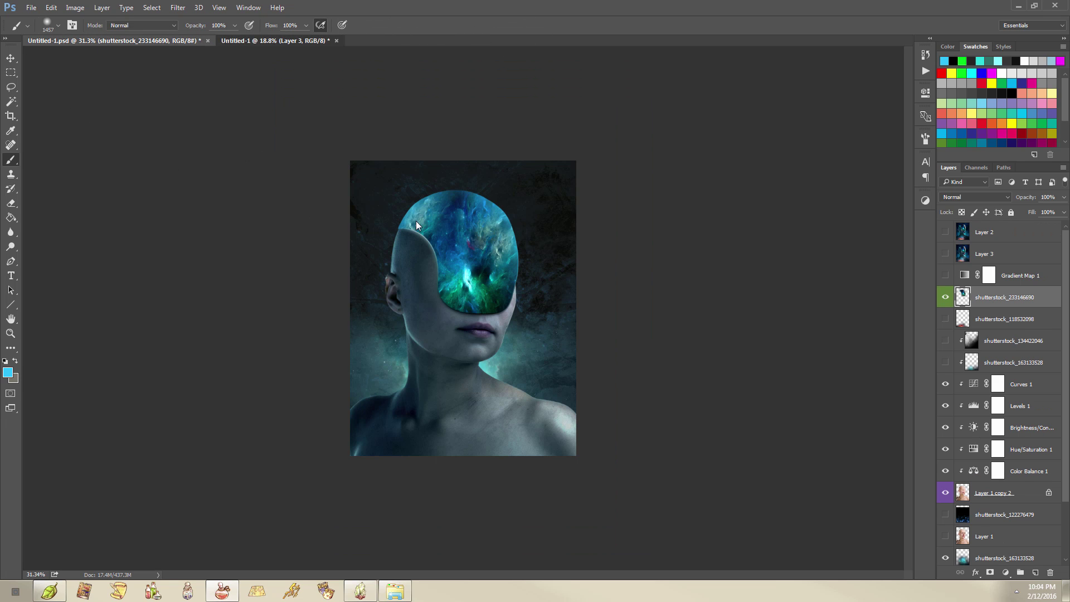
click(114, 41)
scroll(385, 156, up, 4)
alt+click(355, 150)
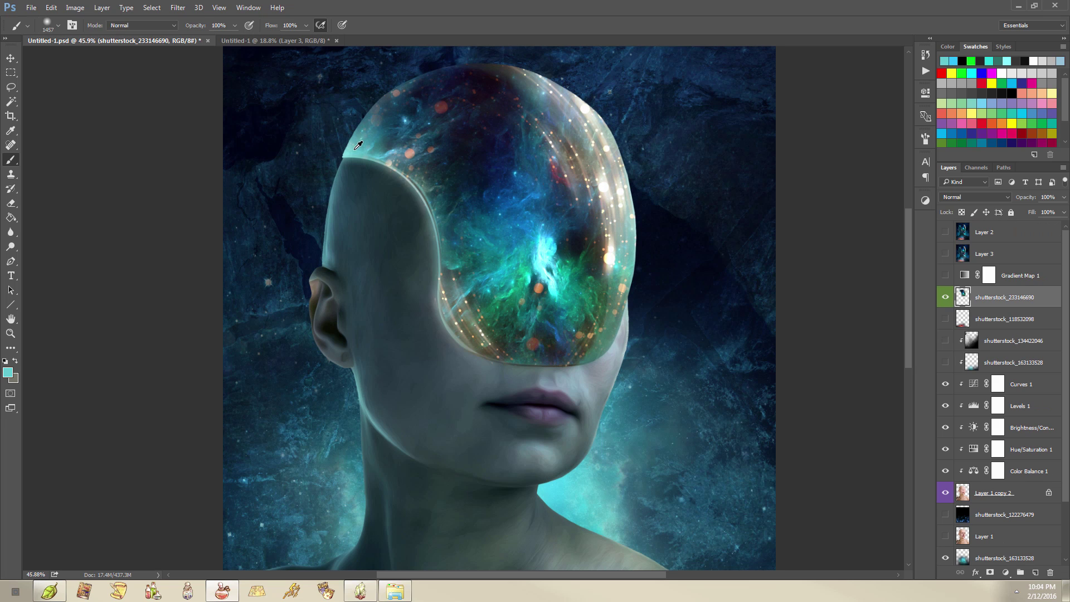
alt+click(357, 151)
alt+click(359, 143)
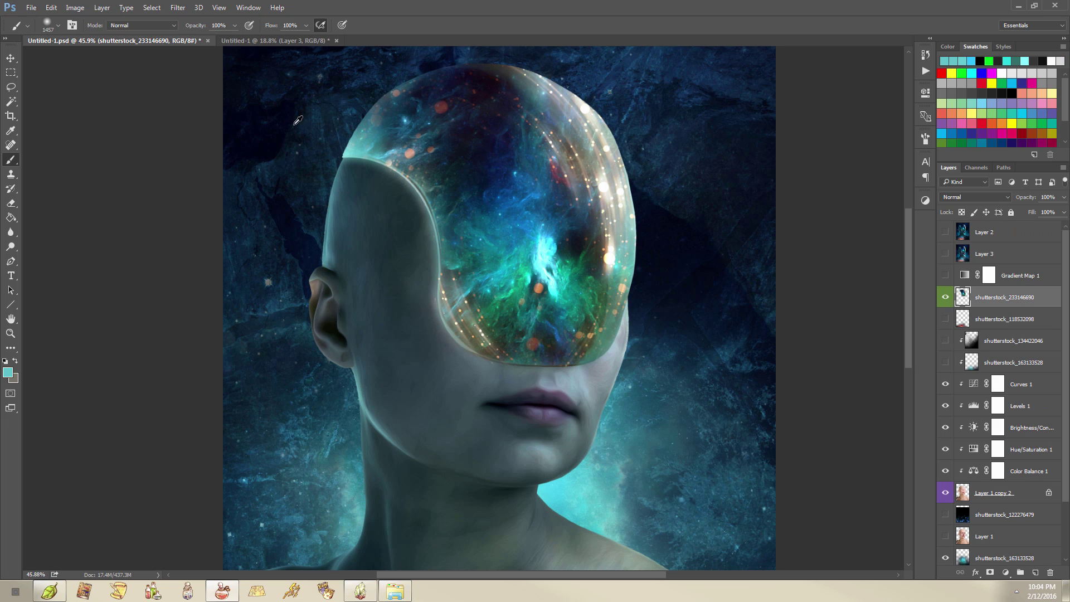
click(256, 45)
- Set Layer 3's blend mode to Screen
scroll(533, 219, down, 1)
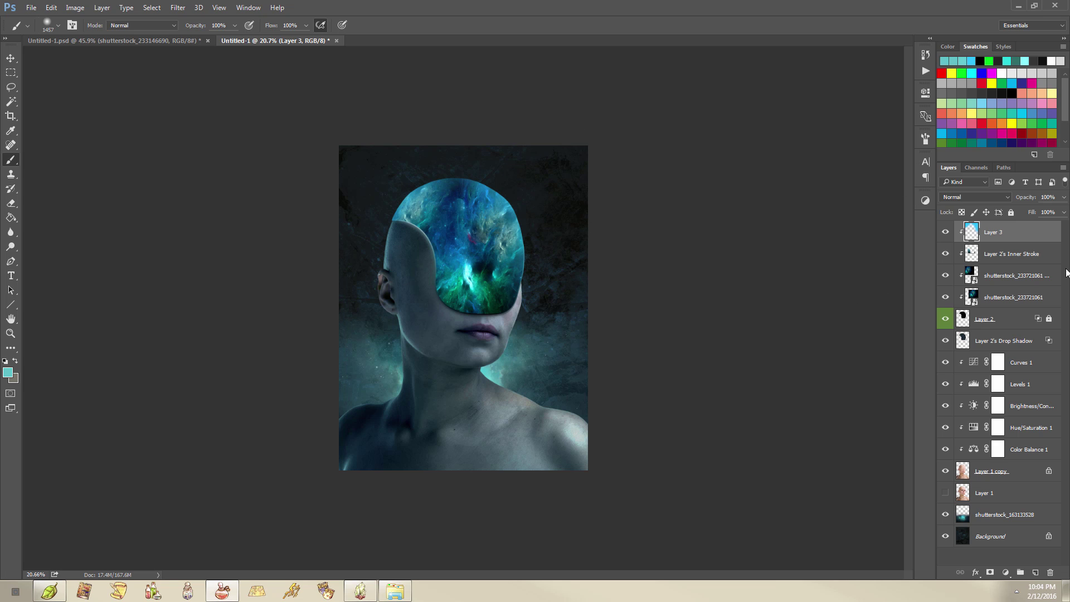
click(989, 198)
click(971, 272)
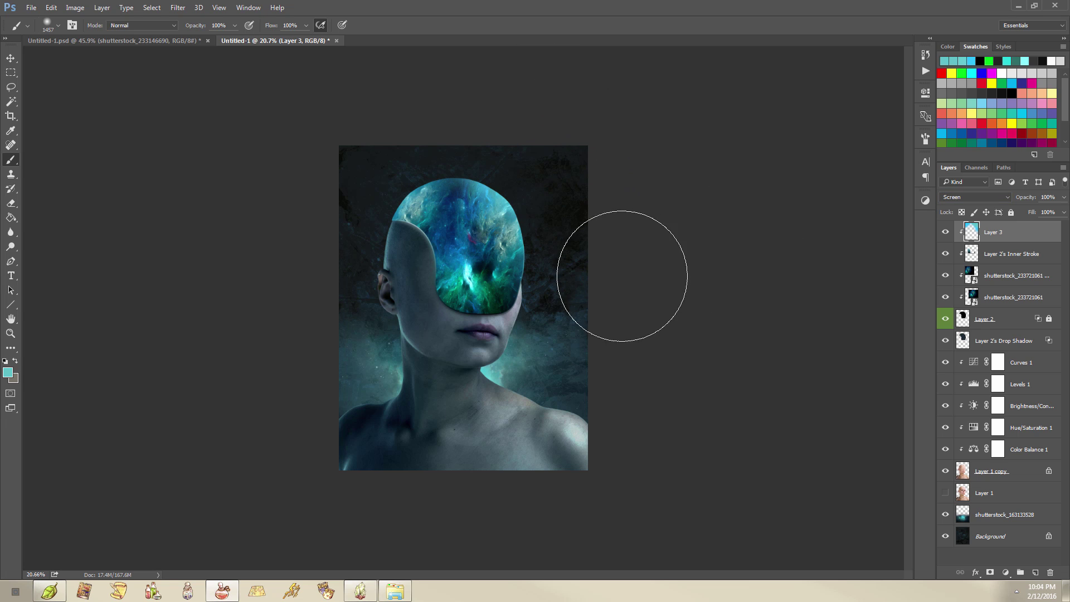
- Brush soft teal light around the face opening on Layer 3, adding dabs near the neck and the ear
key(ctrl+plus)
key(ctrl+plus)
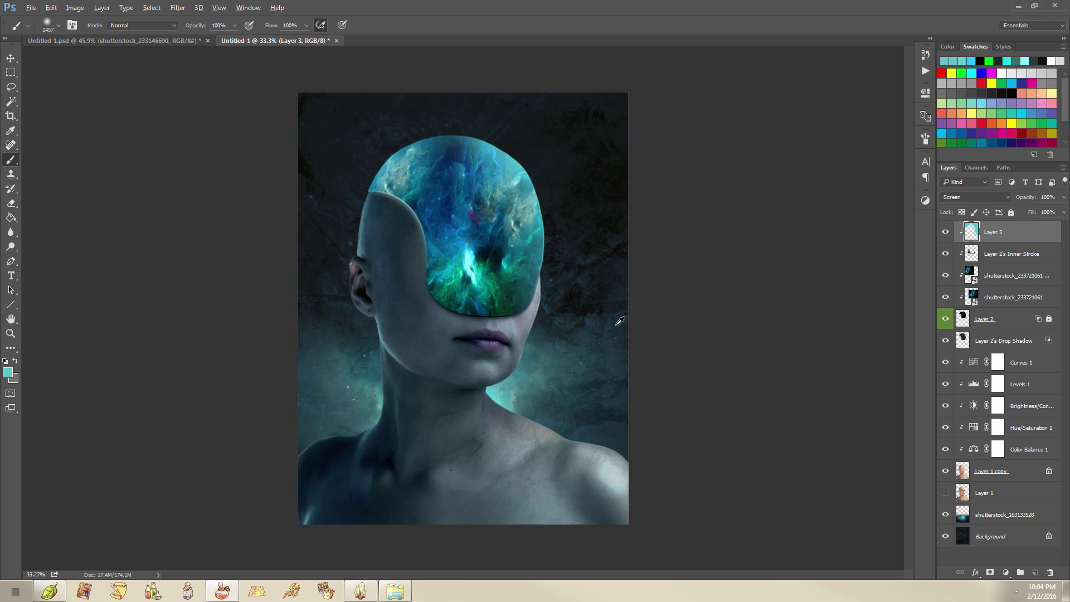
key(ctrl+minus)
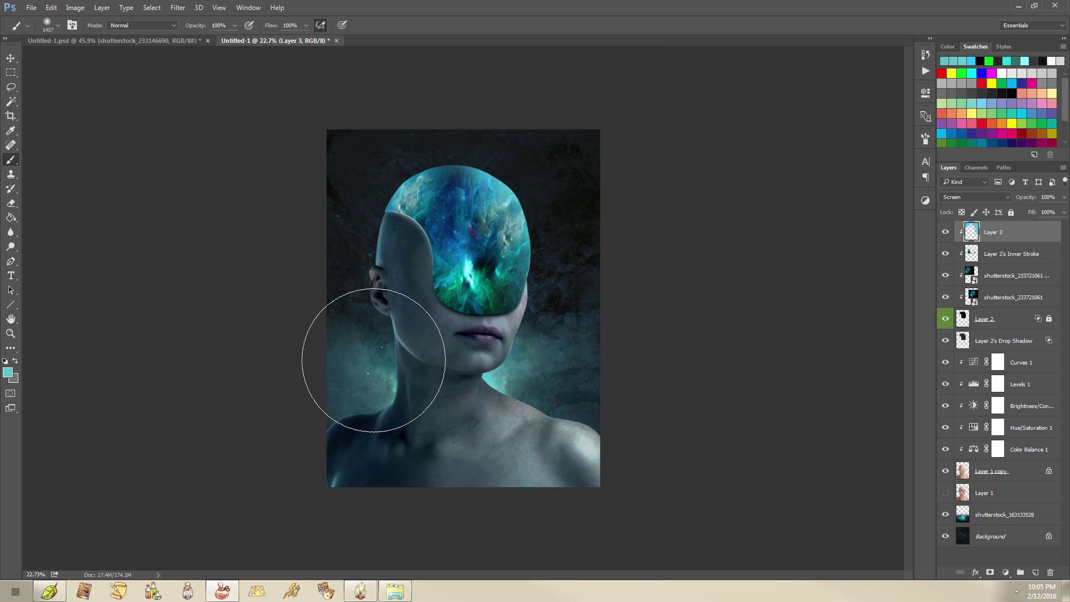
click(370, 361)
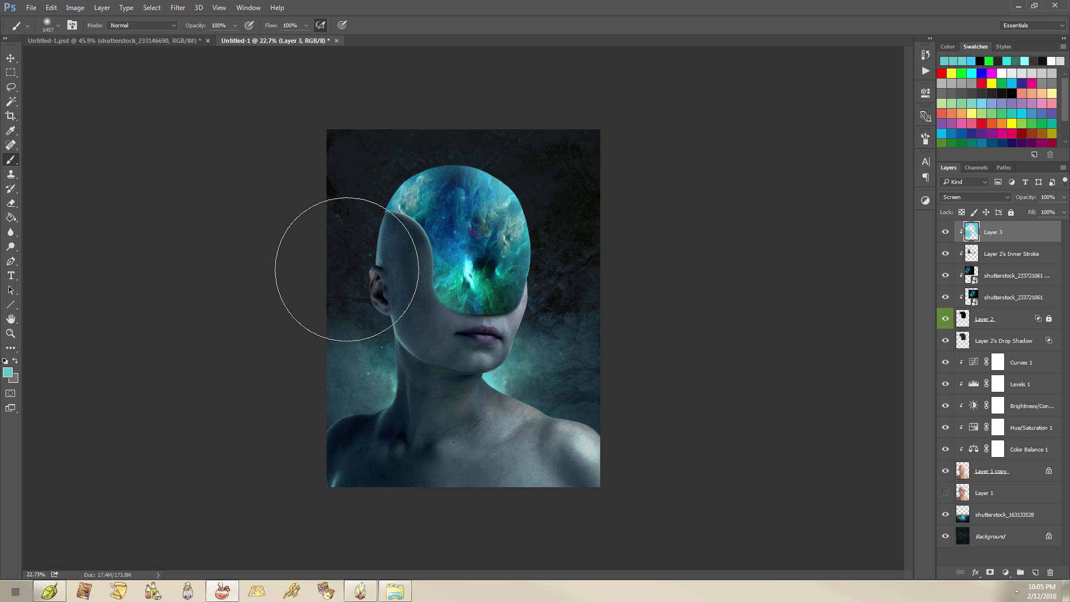
click(347, 270)
scroll(512, 258, up, 2)
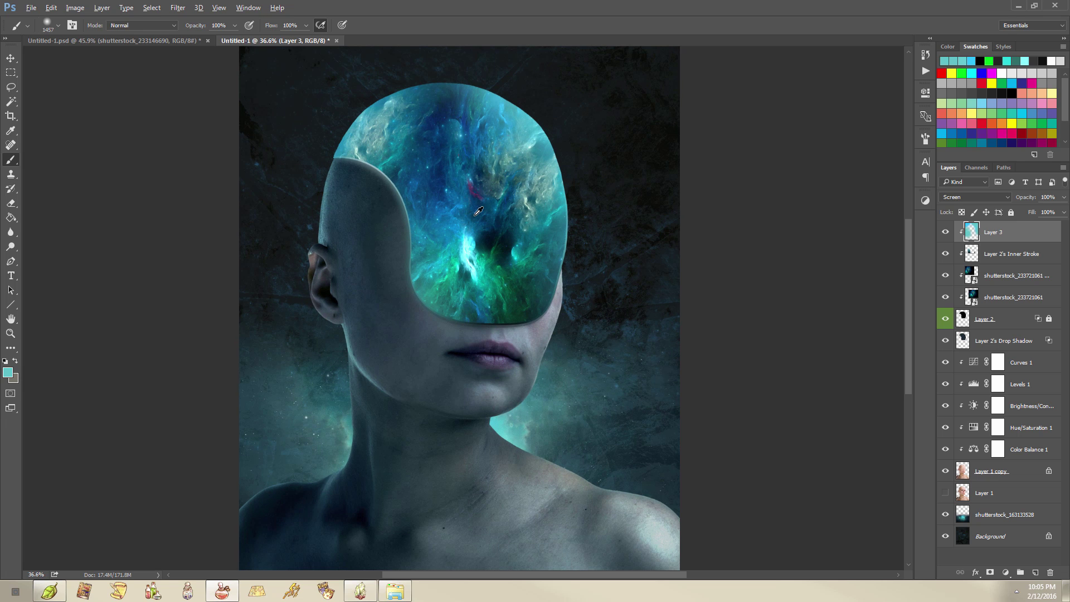
scroll(478, 211, down, 2)
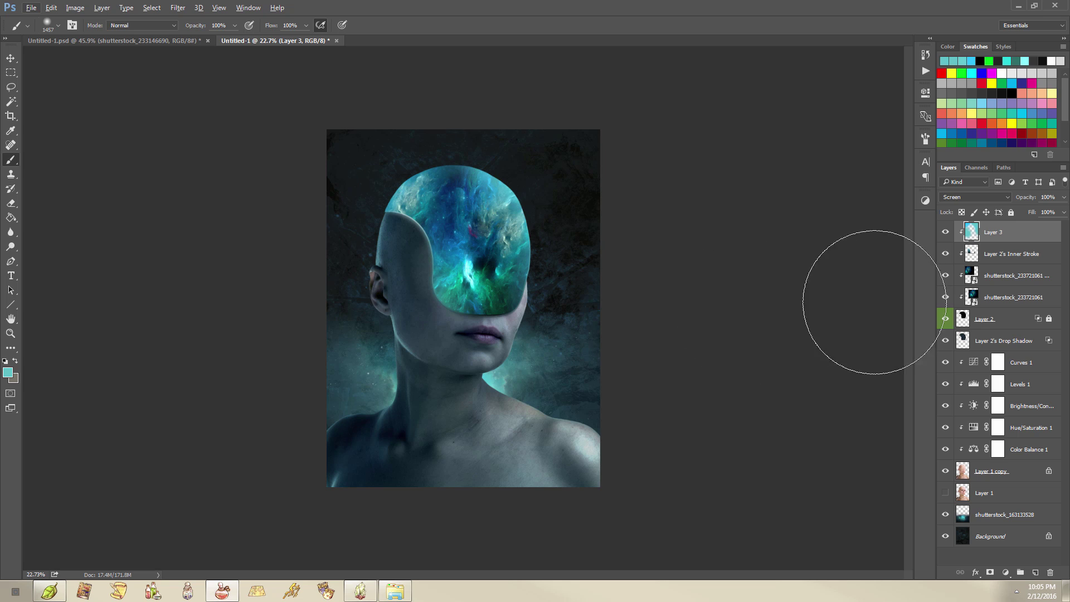
- Check the painted extent of Layer 3 as a selection, deselect it, and compare the composite with Untitled-1.psd
ctrl+click(973, 234)
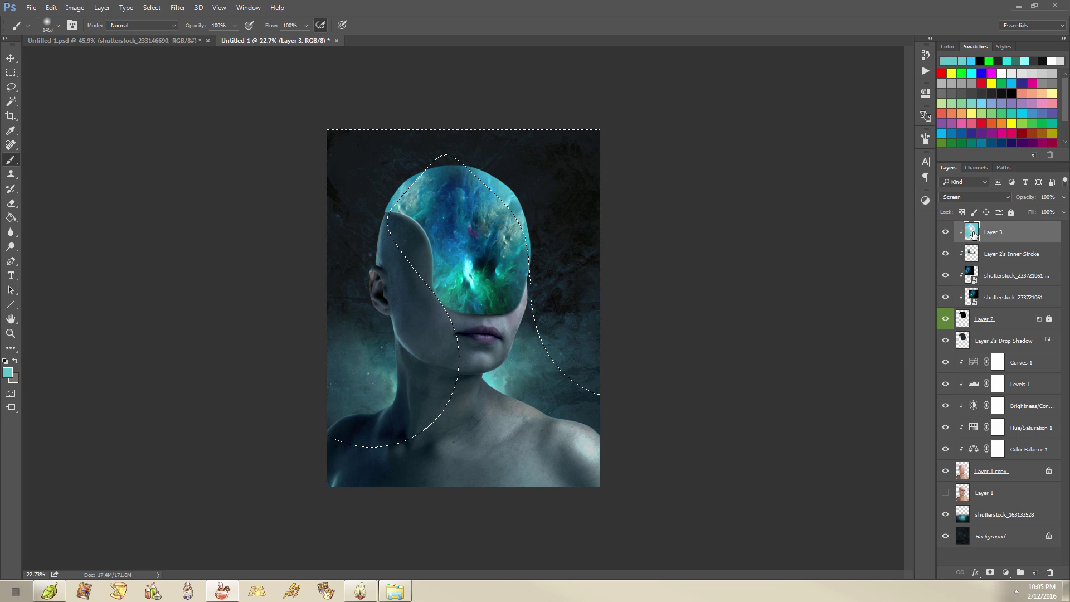
key(ctrl+d)
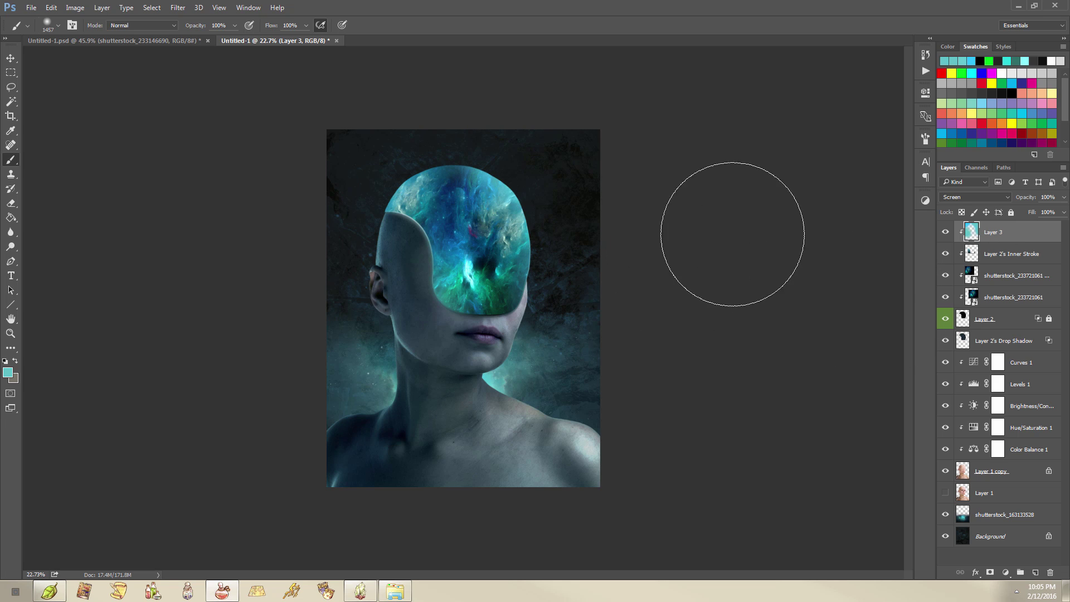
click(149, 40)
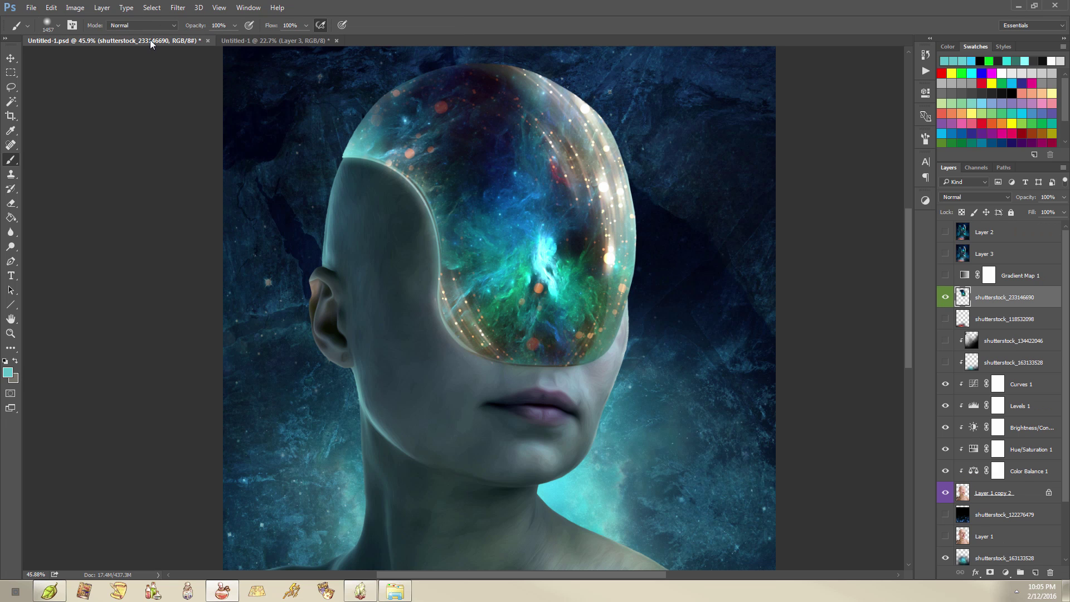
click(244, 40)
- Switch to Windows Explorer and open the SHUTTERSTOCK Lights and Effects folder, checking the reference document for the light effect to use
click(394, 594)
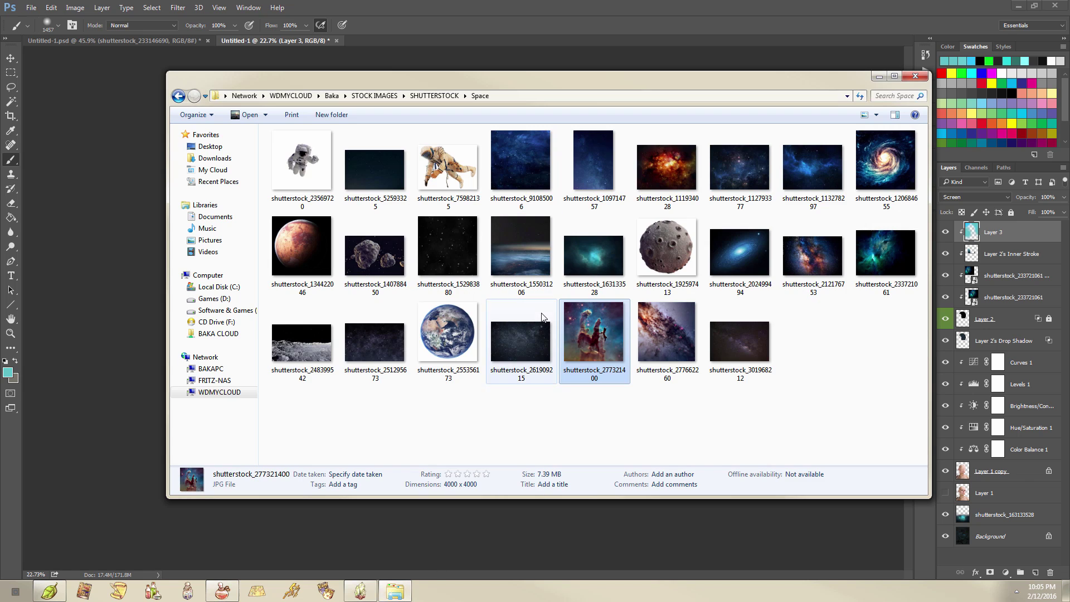
click(178, 96)
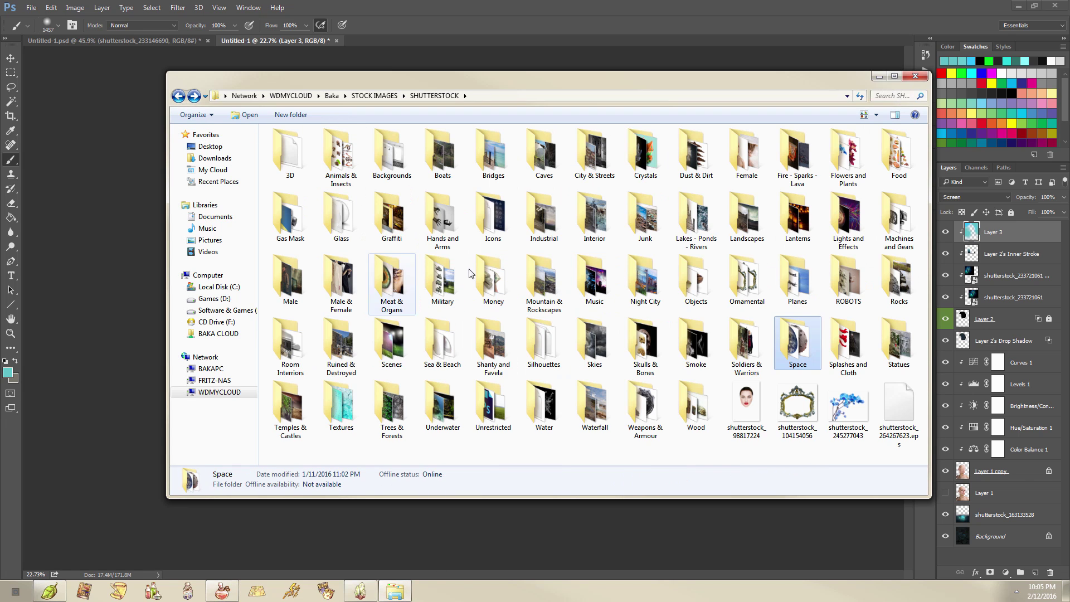
double_click(848, 230)
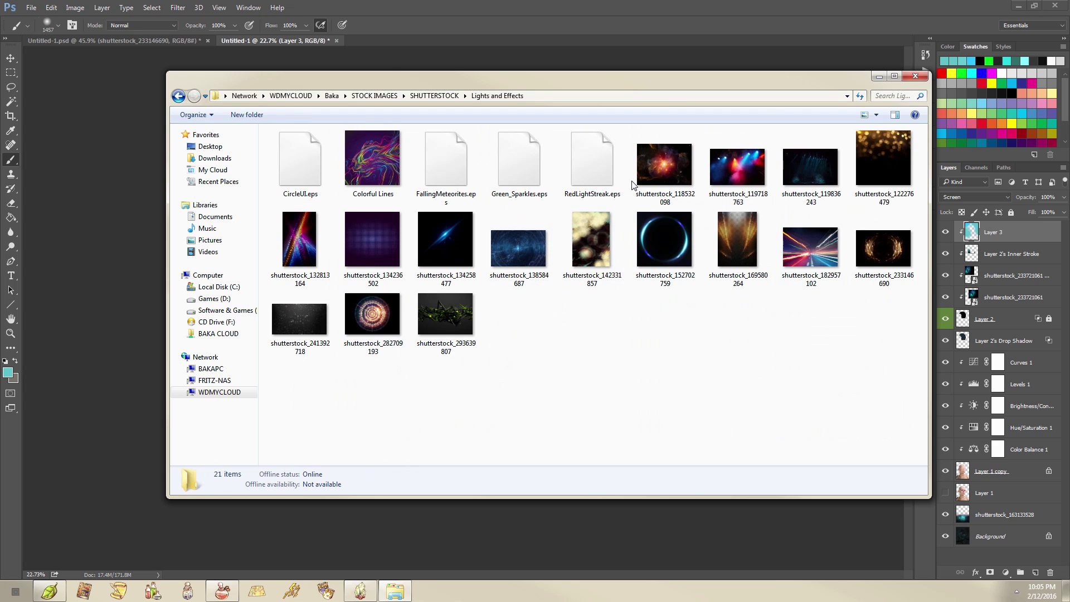
click(169, 39)
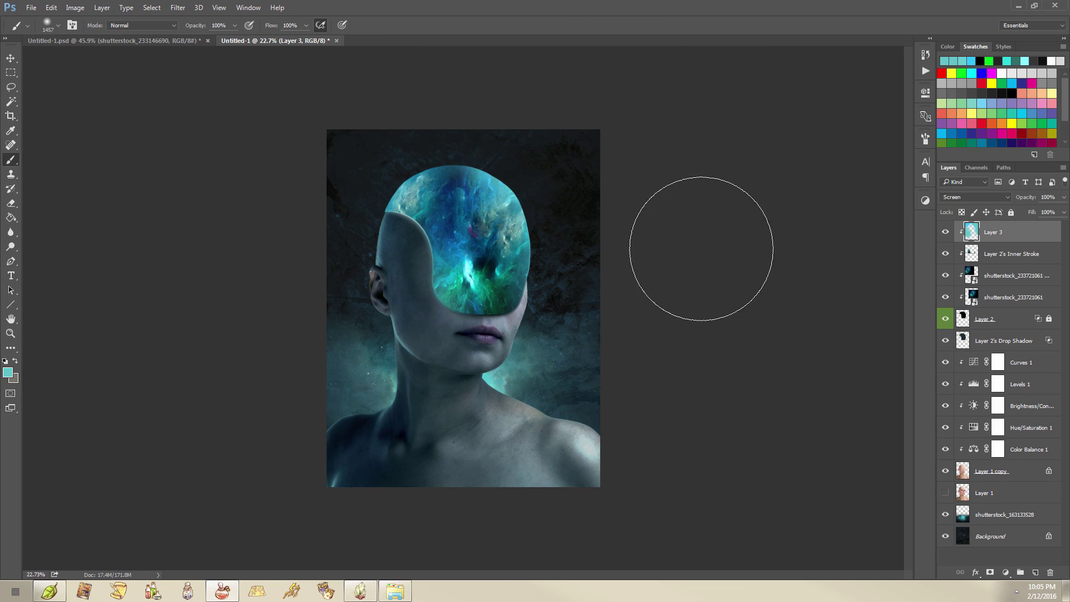
click(274, 43)
click(395, 592)
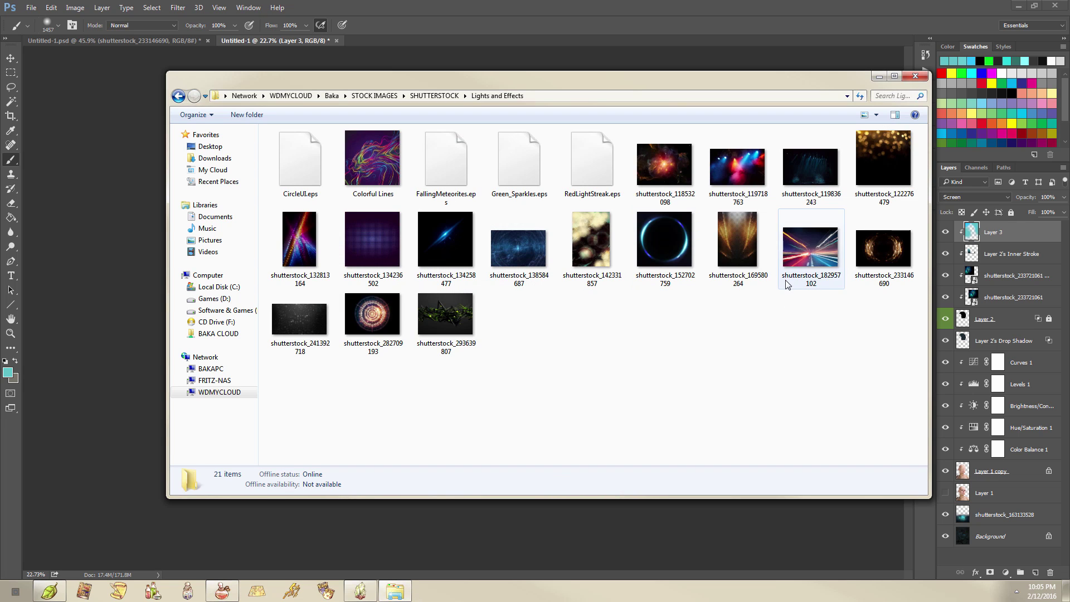
- Preview shutterstock_233146690 and place it into the Untitled-1 composite
double_click(882, 247)
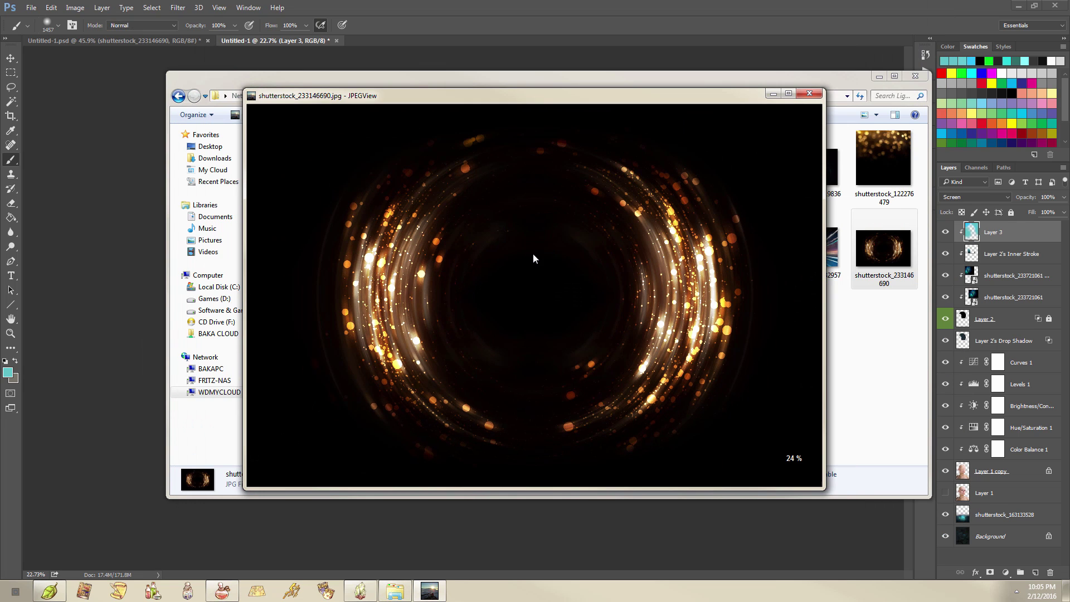
click(809, 93)
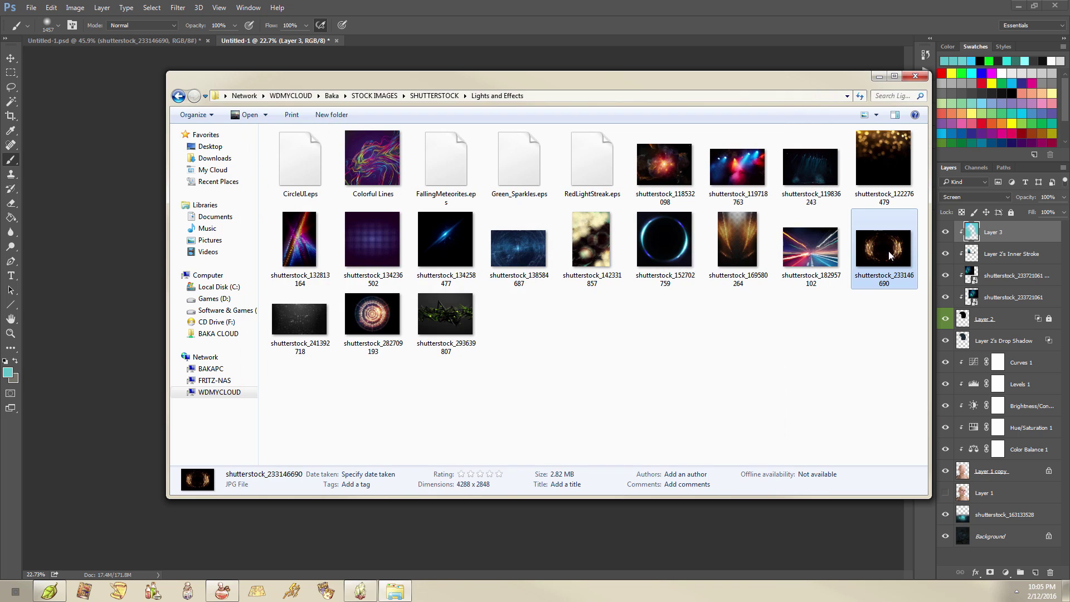
drag(883, 249, 544, 243)
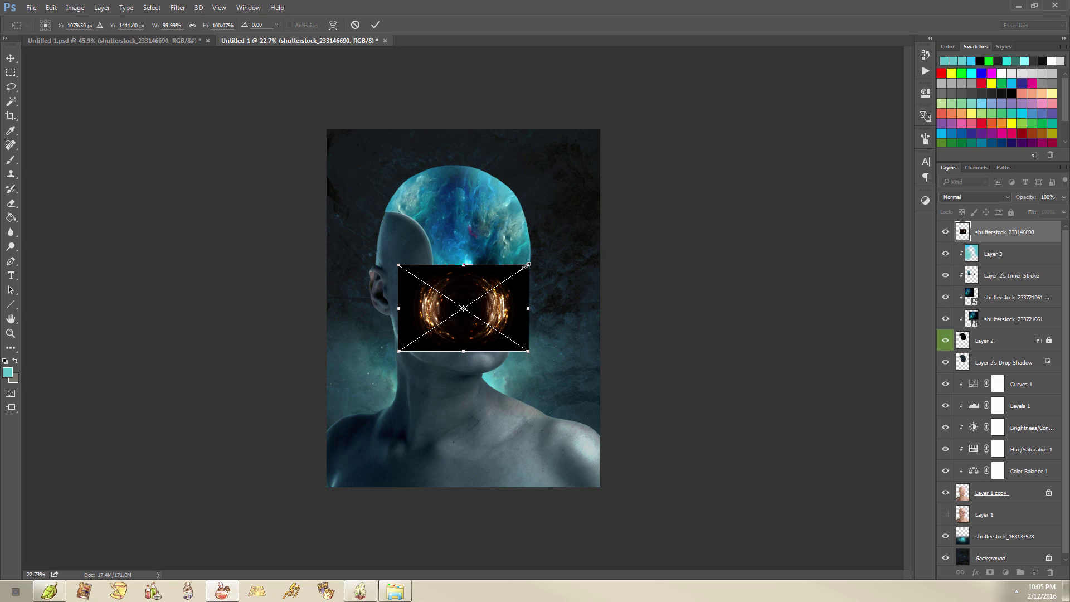
- Scale the placed light image to about 309%, rotate it about -24°, and position its ring around the head at 44% opacity
drag(527, 266, 801, 84)
drag(724, 192, 527, 220)
drag(1024, 205, 897, 219)
drag(570, 262, 616, 241)
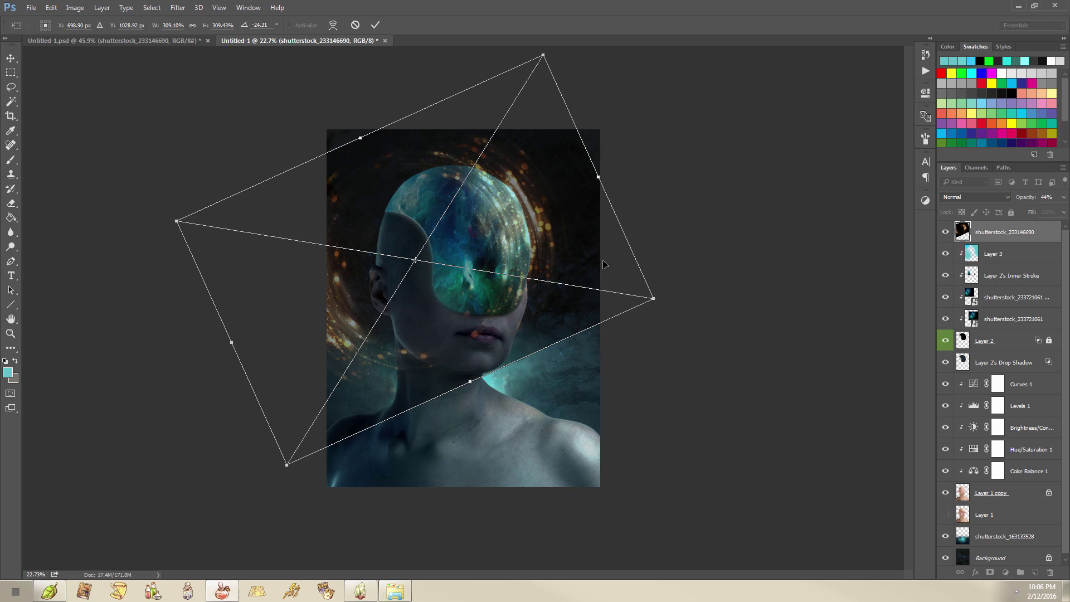
key(Return)
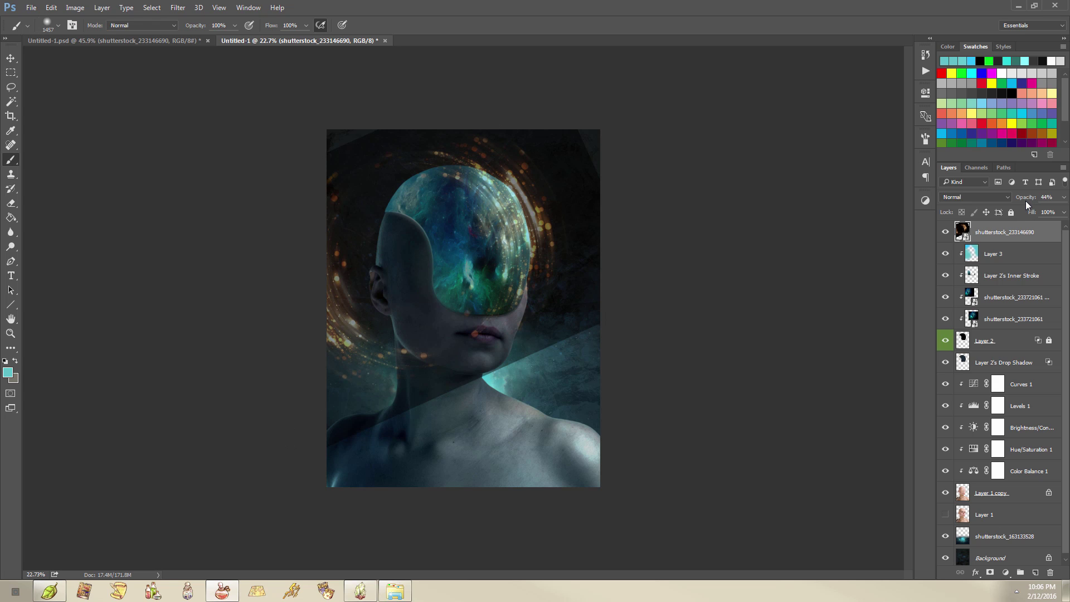
- Give the light layer 100% opacity and Screen blending, and clip it to the face opening
click(1047, 197)
text(100)
key(Return)
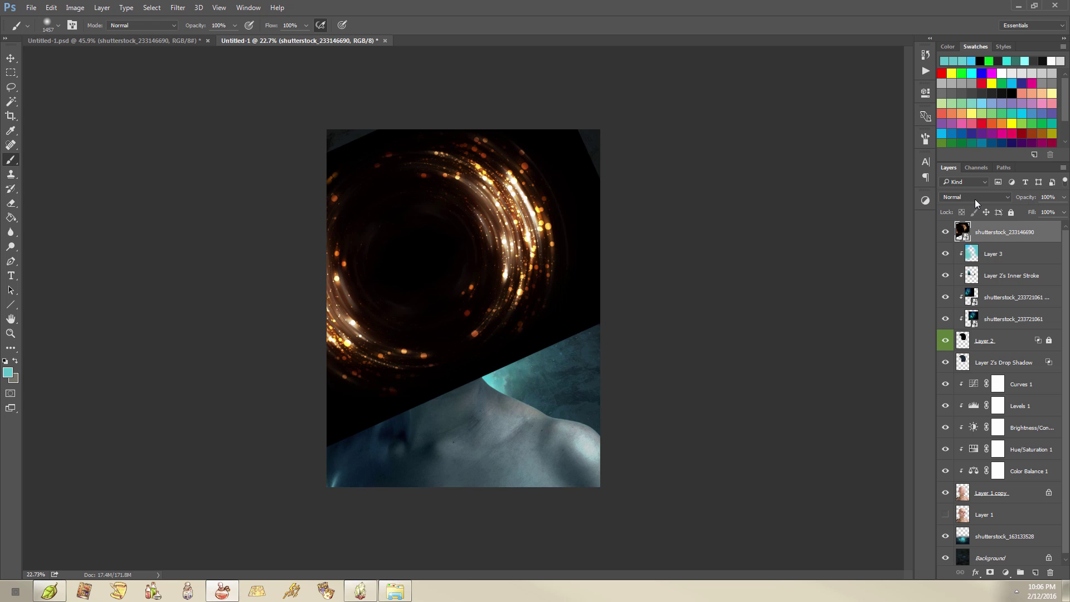
click(975, 199)
click(978, 273)
right_click(1031, 234)
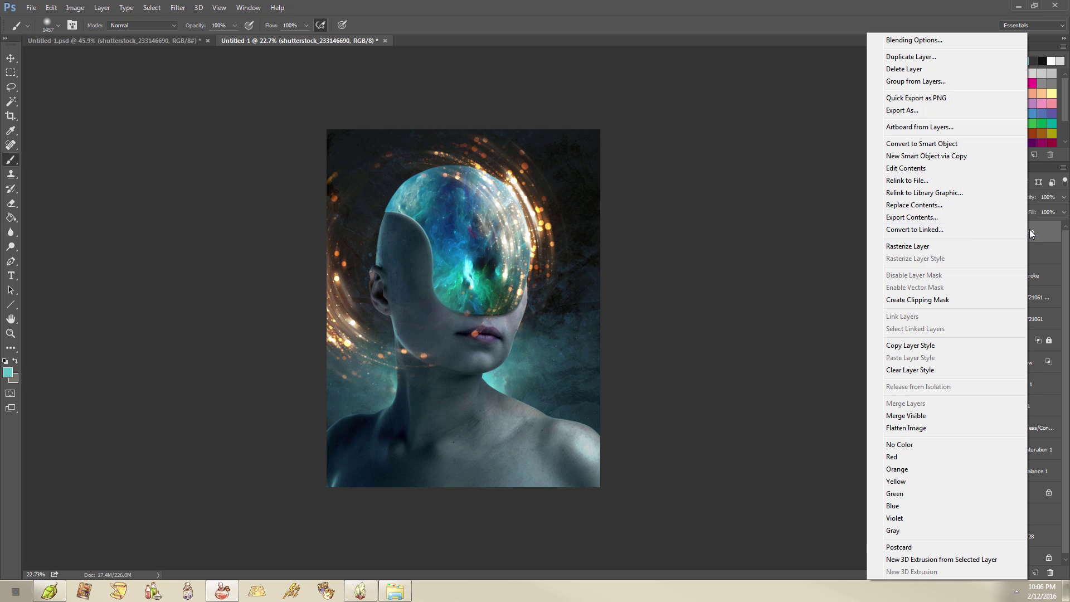
click(965, 301)
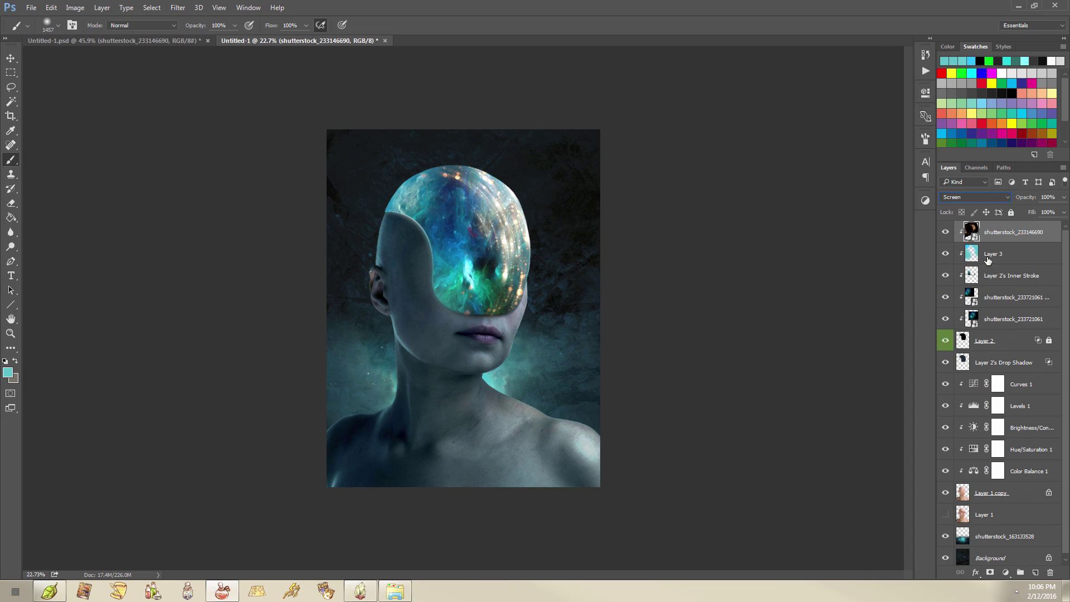
- Lower the clipped light layer's opacity to 92% and compare the composite with Untitled-1.psd
click(974, 341)
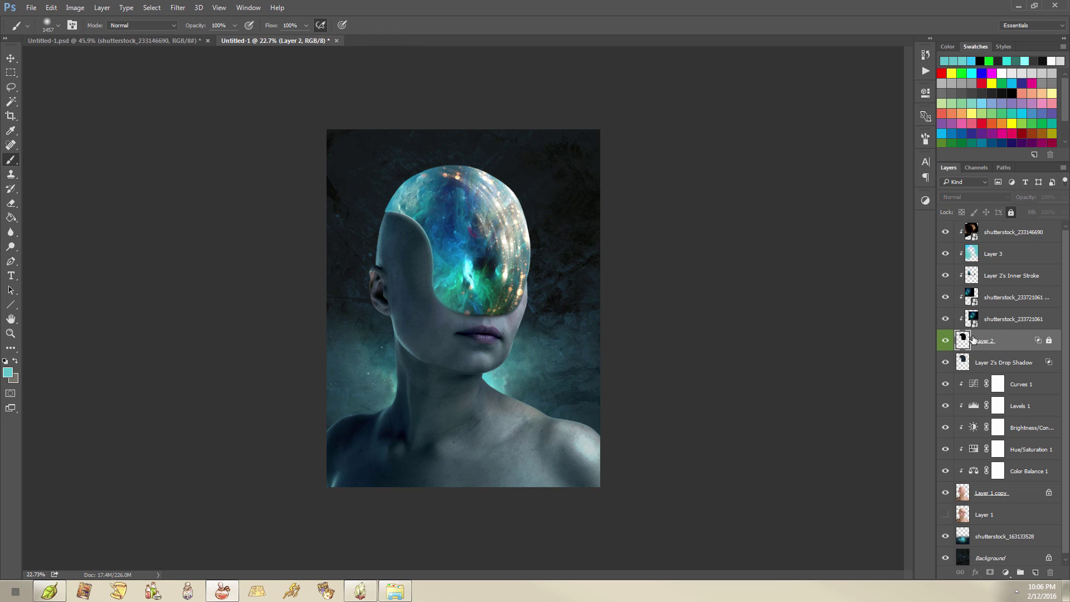
click(1022, 232)
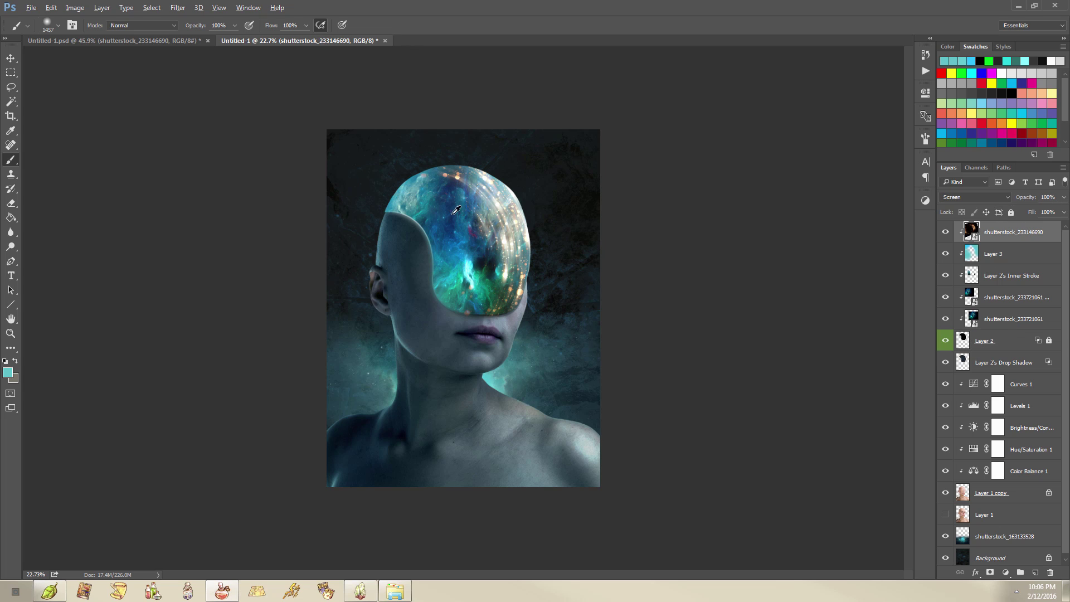
drag(1025, 202, 1016, 202)
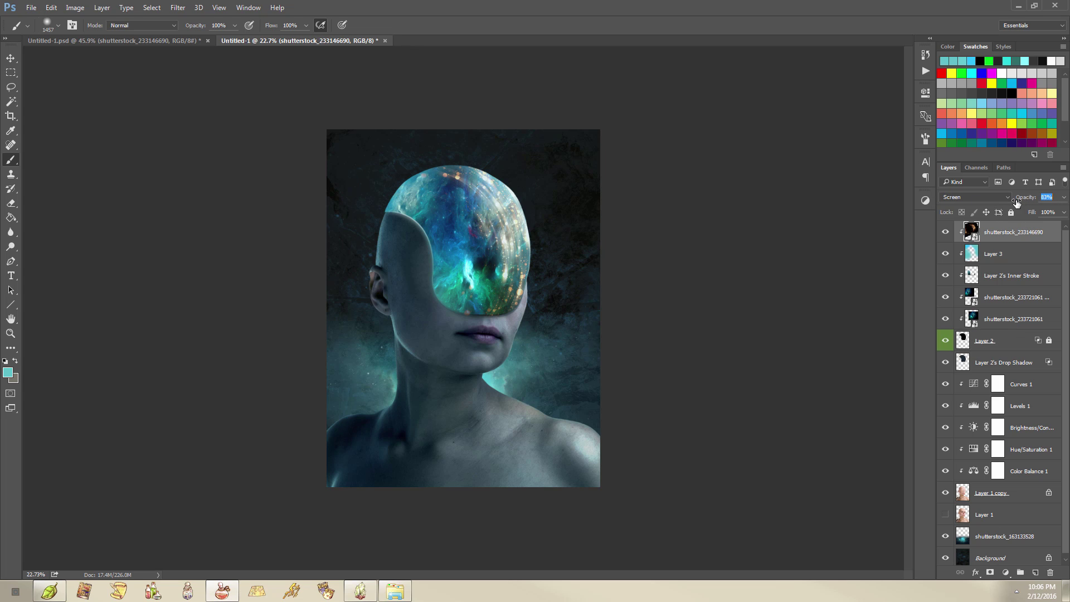
drag(535, 218, 534, 215)
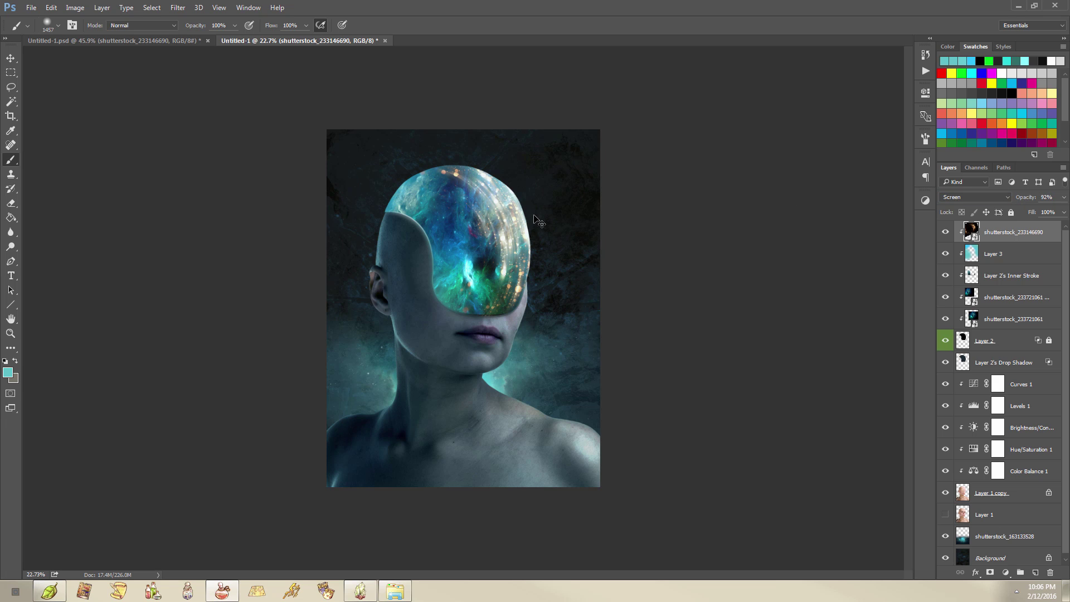
click(79, 40)
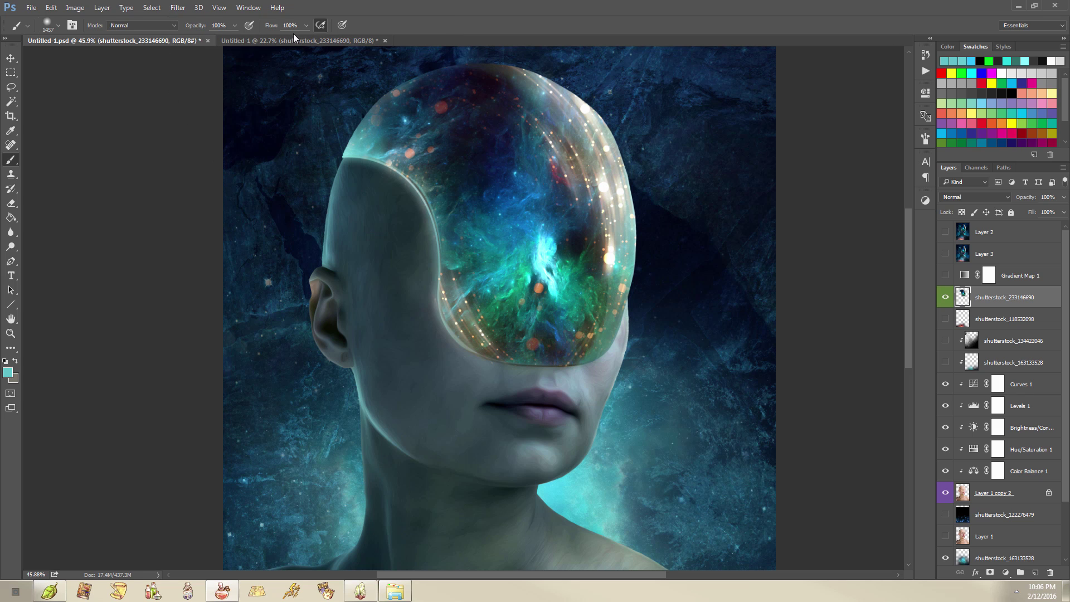
click(273, 40)
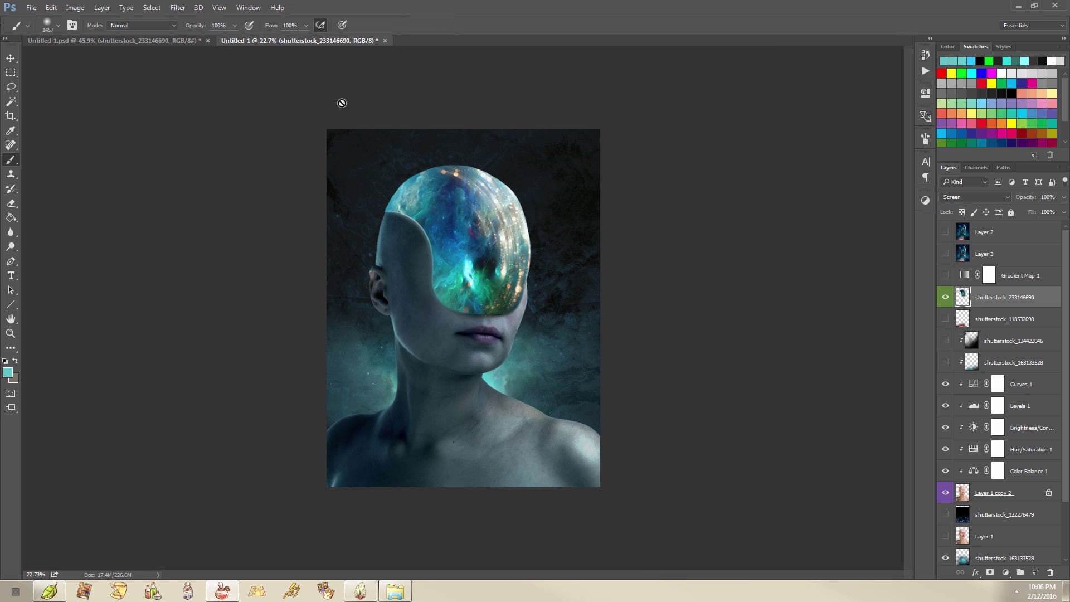
- Duplicate the shutterstock_233146690 light layer and clip the copy to the face opening
drag(342, 103, 1014, 232)
key(ctrl+j)
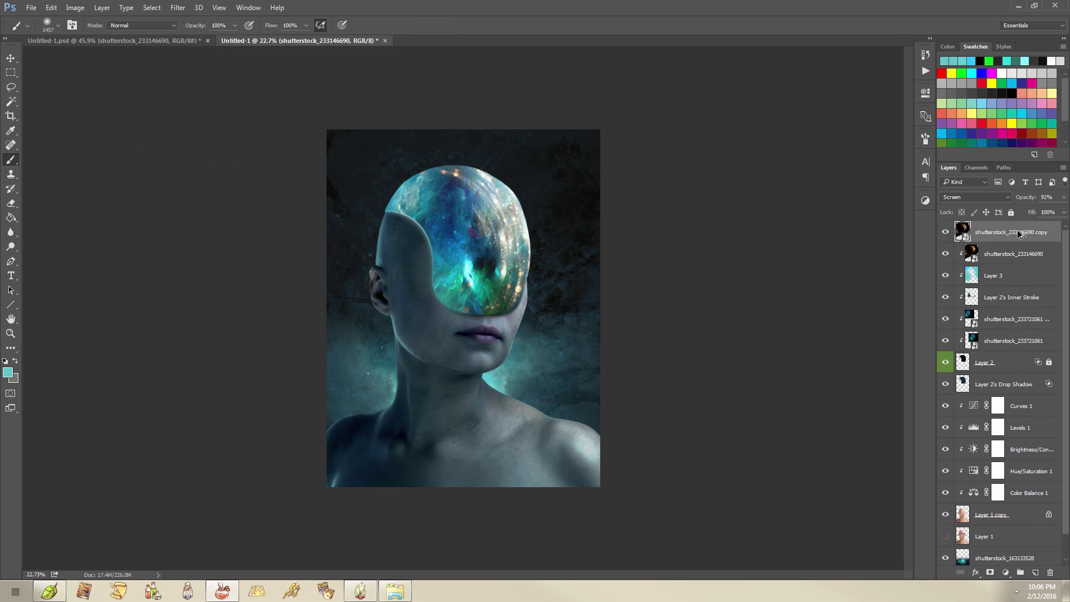
right_click(1020, 234)
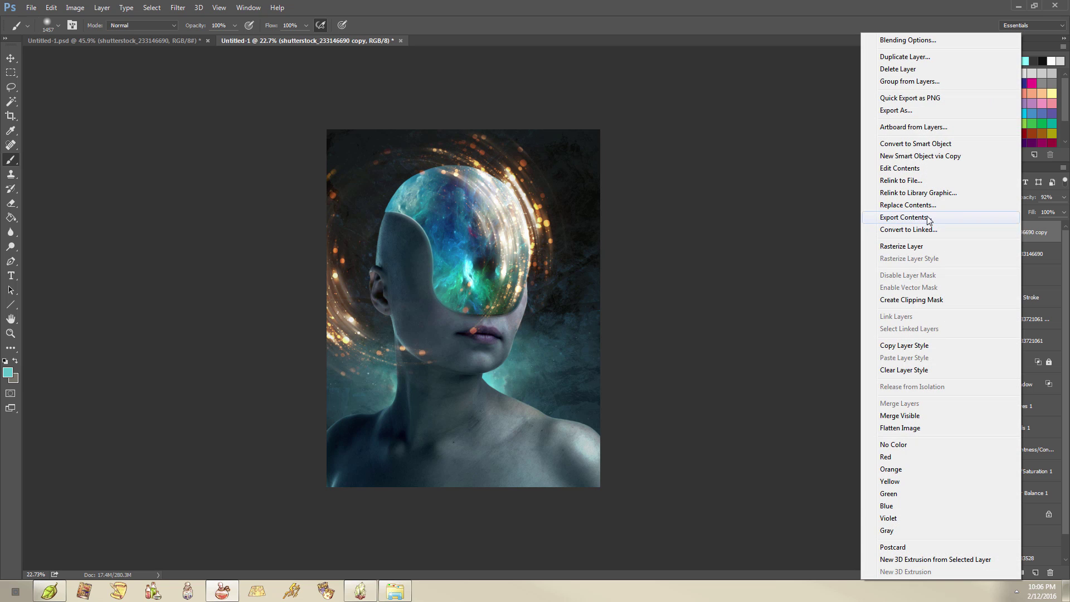
click(911, 300)
- Move and rotate the duplicated lights so their arc follows the inner cut edge of the face opening
drag(519, 251, 603, 228)
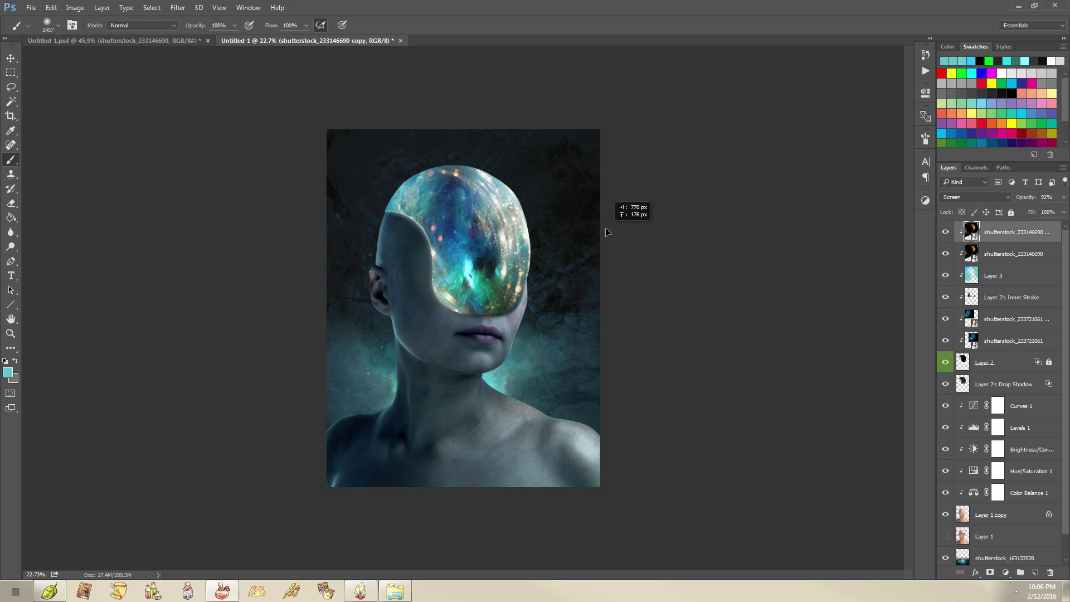
mouse_move(607, 232)
mouse_down()
mouse_move(602, 249)
mouse_move(612, 255)
mouse_move(596, 225)
mouse_move(608, 241)
mouse_up()
key(ctrl+t)
drag(533, 77, 423, 81)
mouse_move(635, 284)
mouse_down()
mouse_move(645, 239)
mouse_move(621, 258)
mouse_move(617, 250)
mouse_move(701, 349)
mouse_move(642, 277)
mouse_move(712, 333)
mouse_move(641, 292)
mouse_up()
drag(619, 256, 357, 307)
mouse_move(607, 280)
mouse_down()
mouse_move(595, 288)
mouse_move(606, 295)
mouse_up()
key(b)
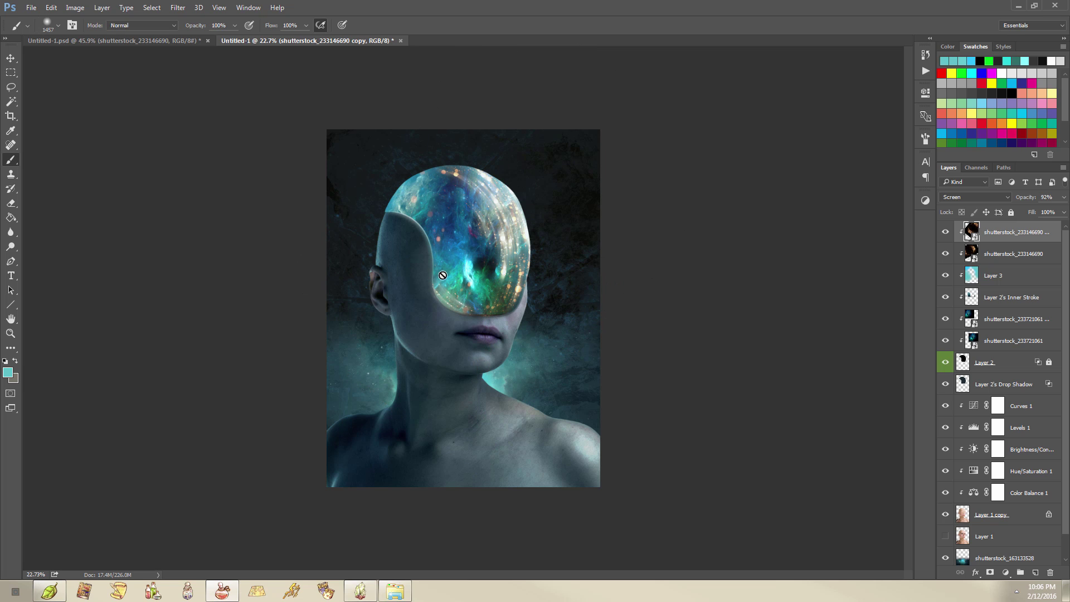
- Try Lighten, Overlay, Exclusion and Difference blending on both light layers together, and return them to Screen
scroll(473, 285, up, 2)
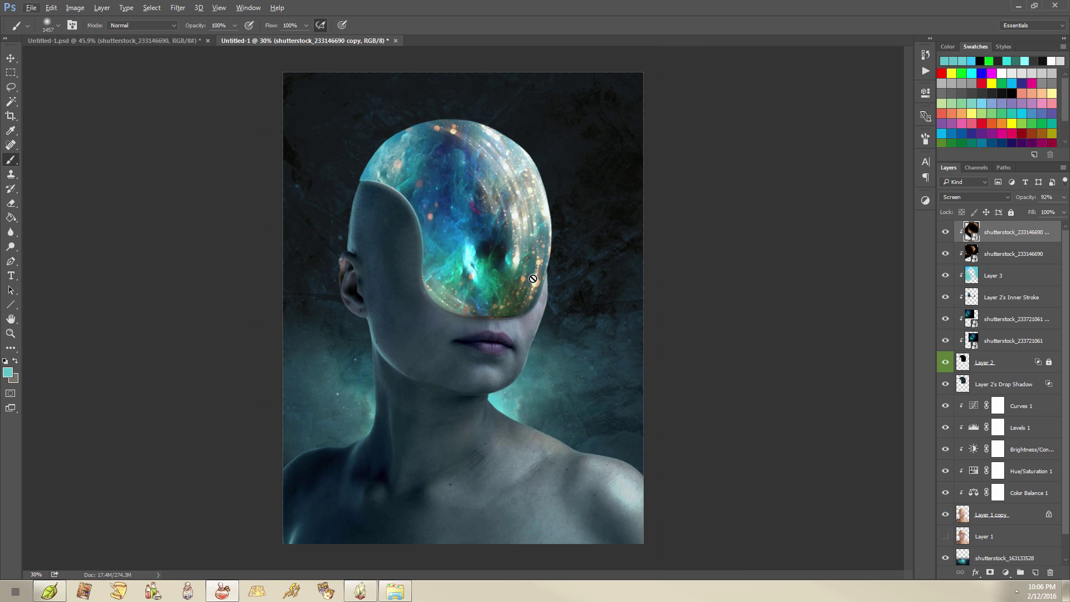
shift+click(995, 255)
click(976, 197)
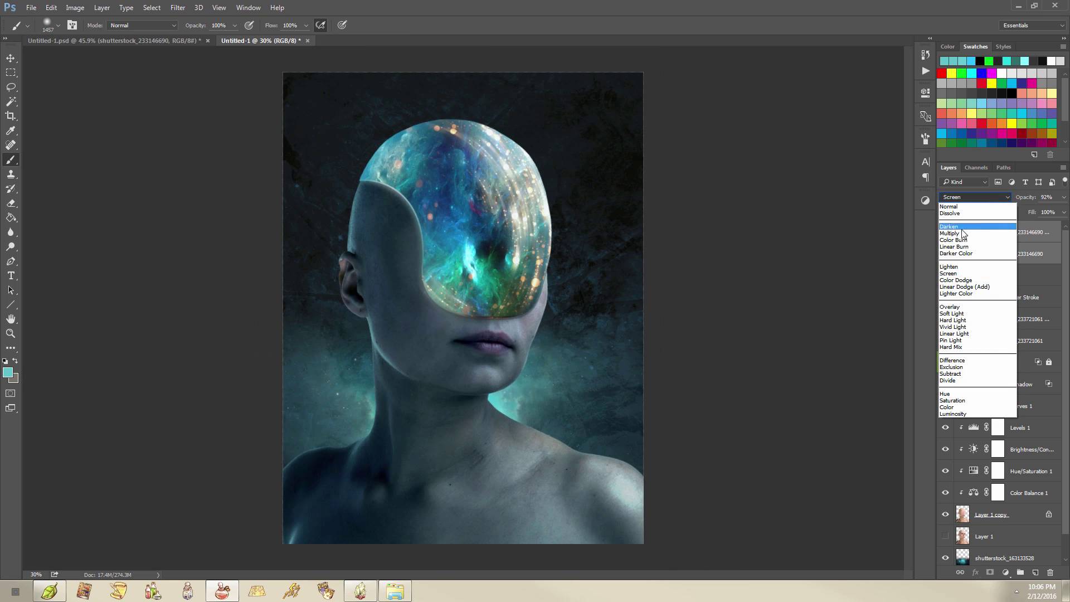
click(965, 272)
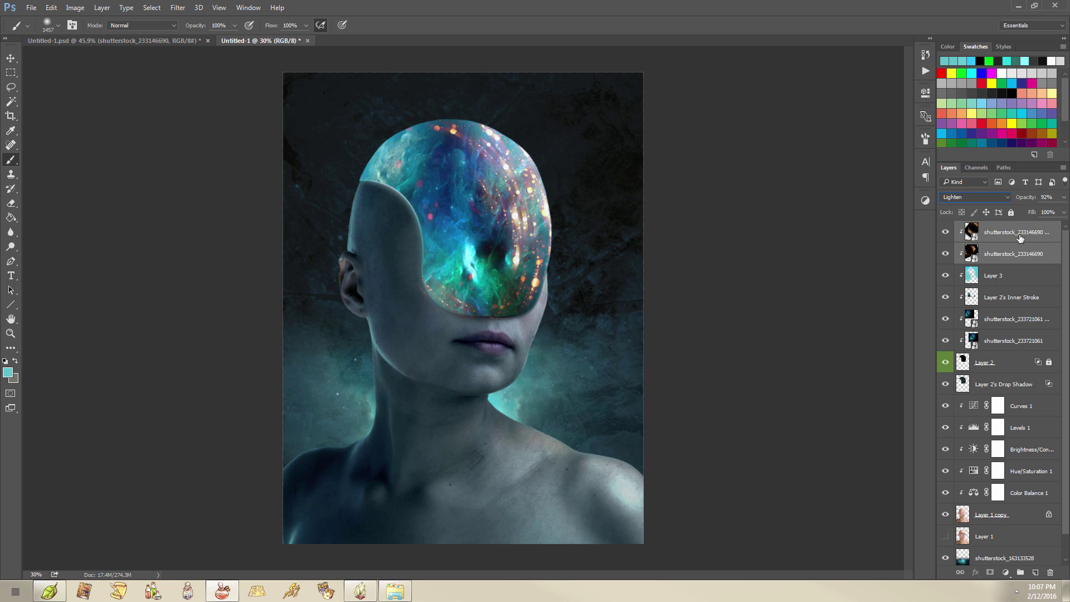
click(986, 199)
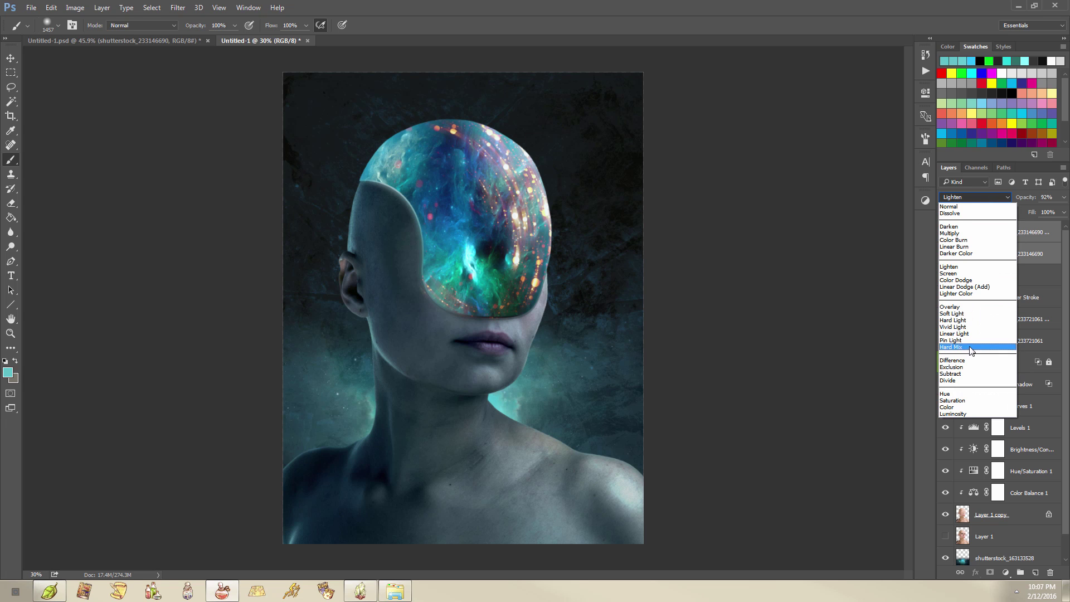
click(967, 307)
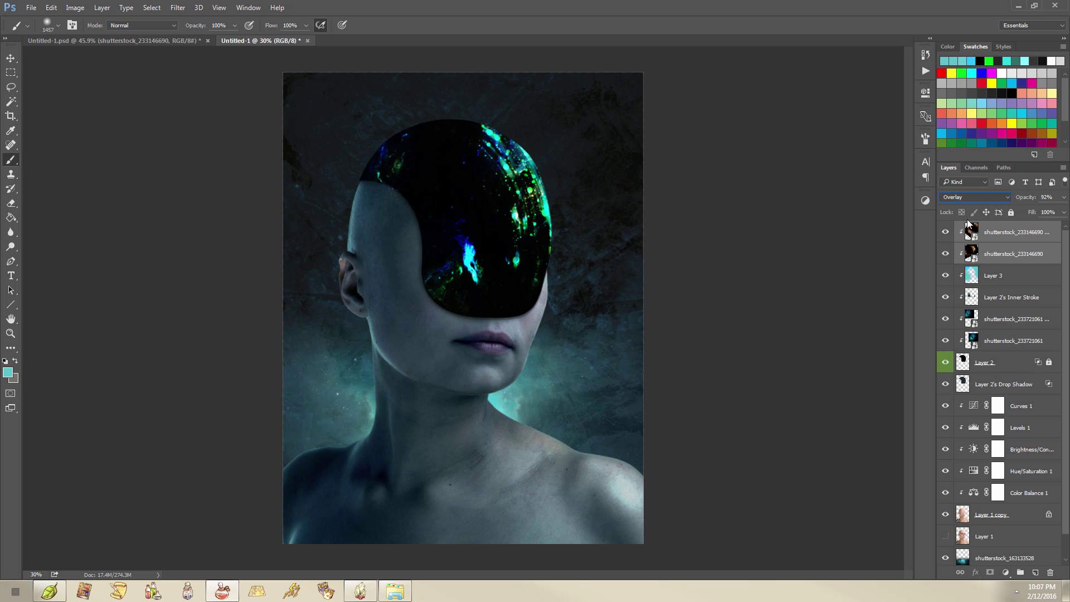
click(985, 197)
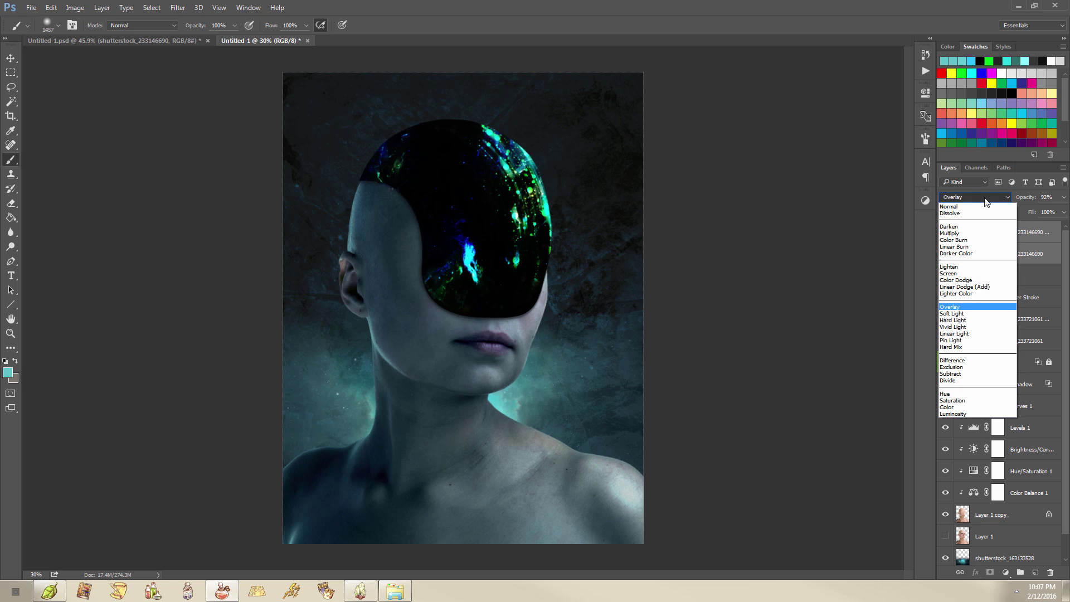
click(967, 367)
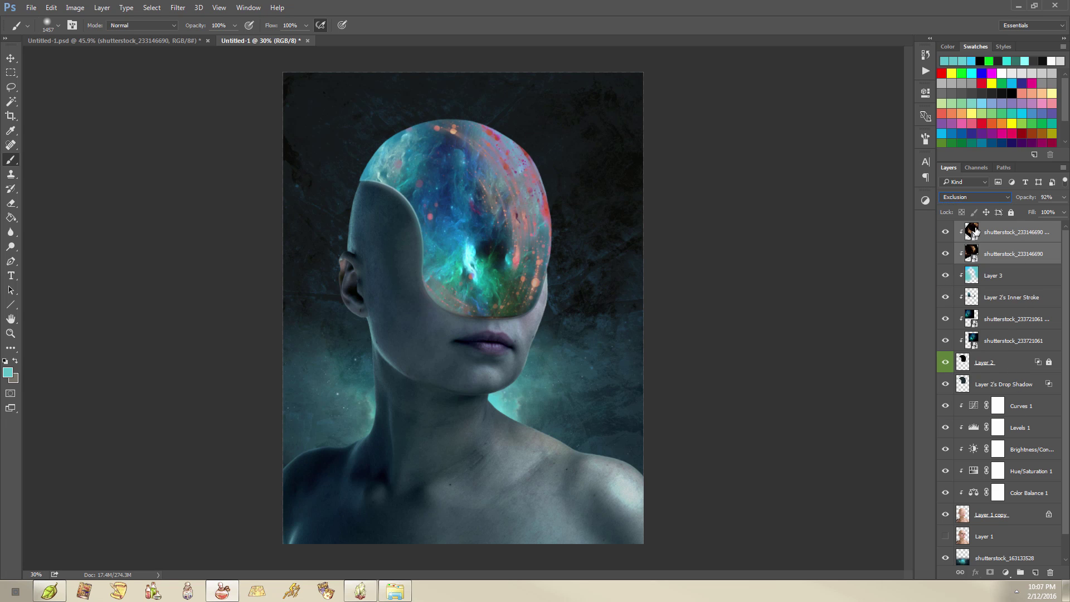
scroll(985, 199, up, 1)
scroll(985, 199, down, 1)
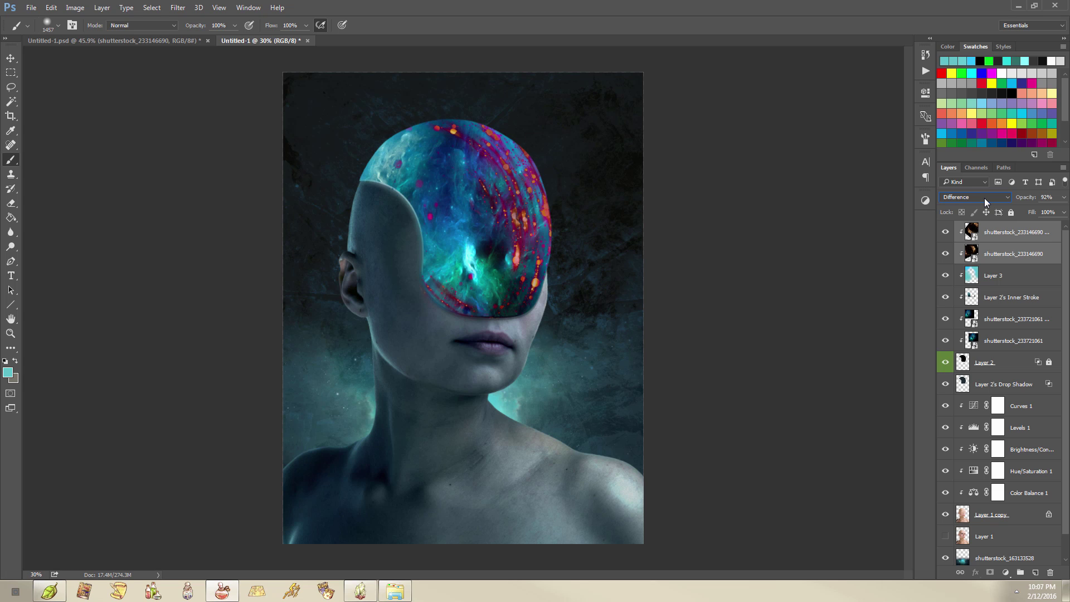
click(984, 199)
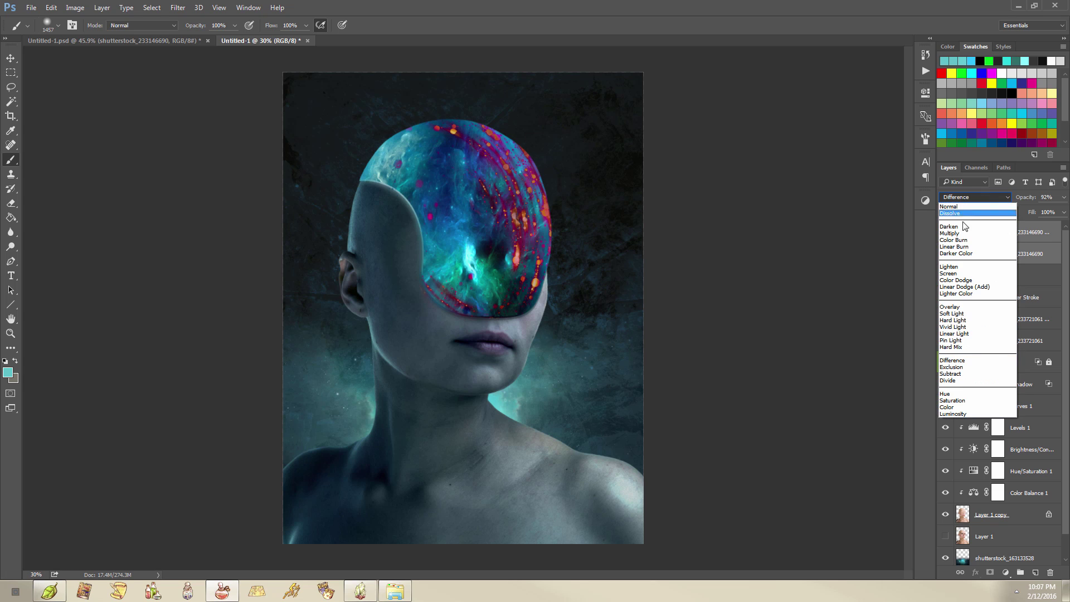
click(967, 277)
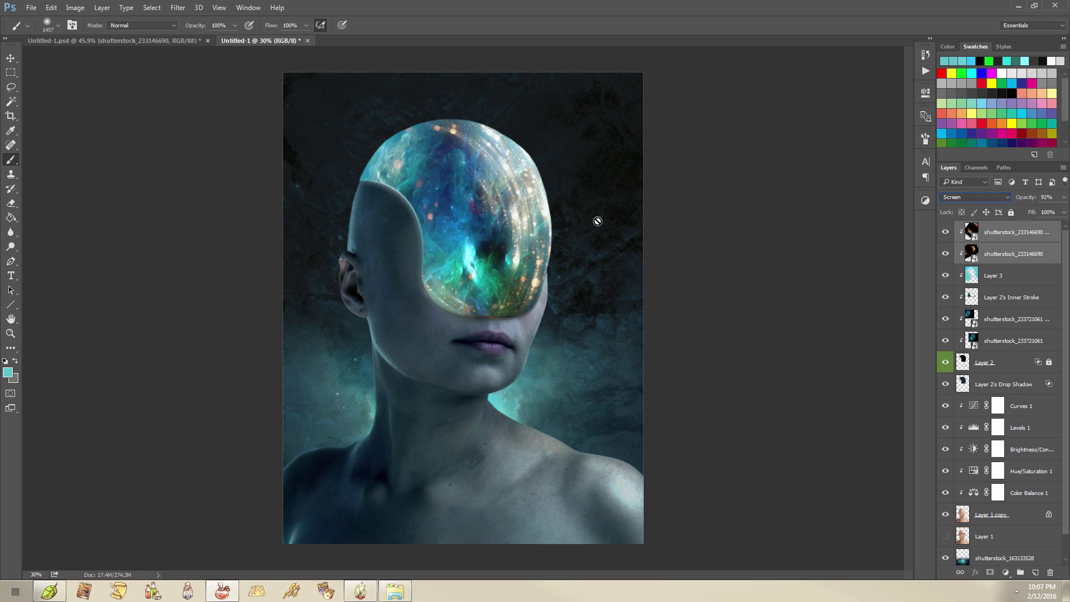
- Move both light layers about 46 px right and 27 px up, and check the original light layer by toggling its visibility
drag(540, 231, 549, 222)
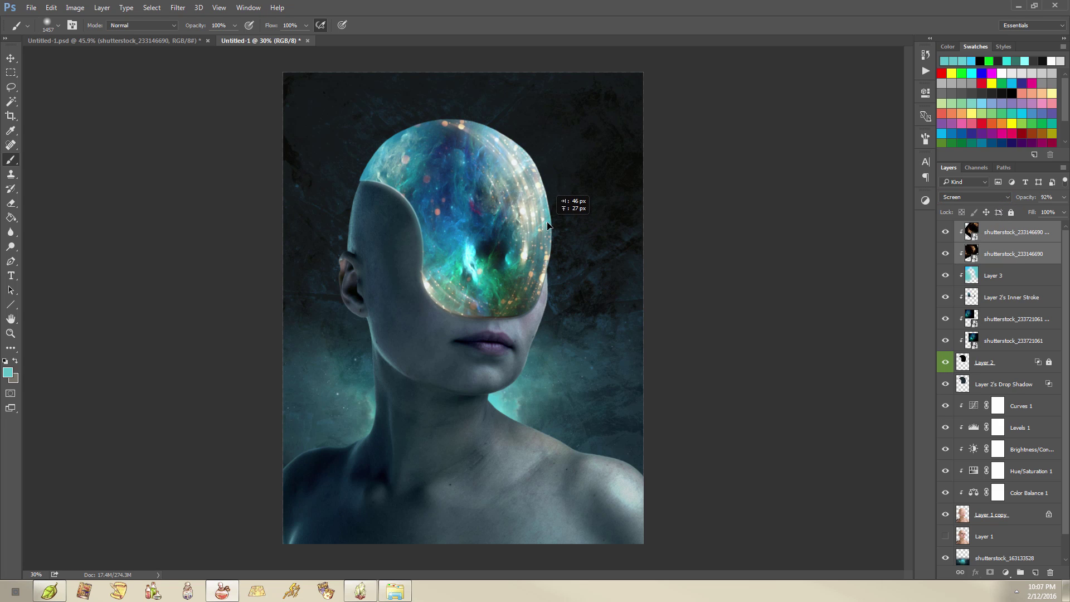
click(990, 257)
click(946, 254)
click(946, 254)
- Nudge the duplicated light layer slightly to the right and lower its opacity to 59%
click(1028, 232)
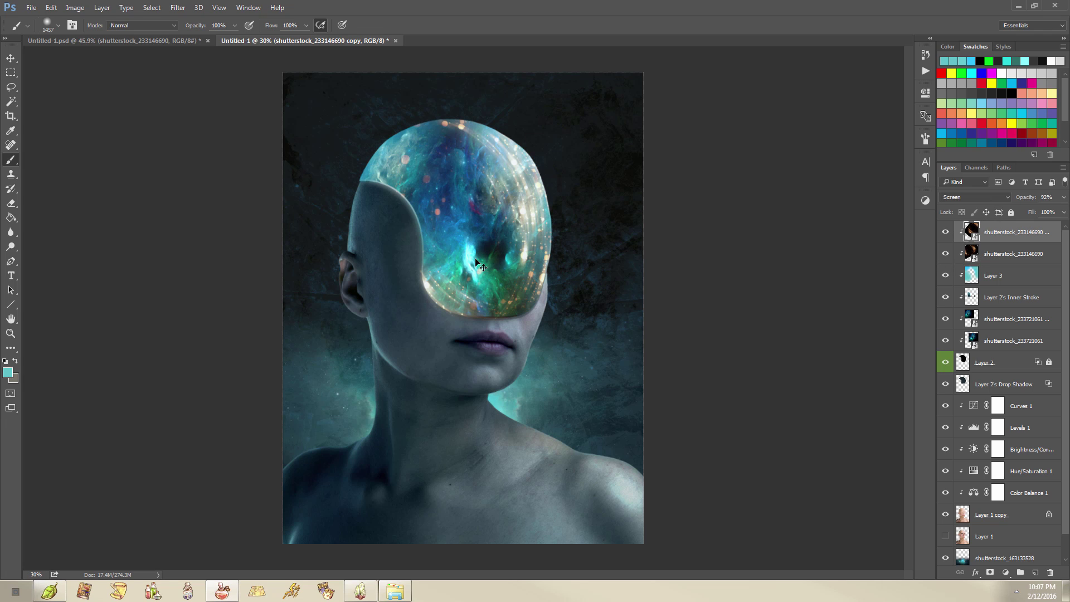
drag(508, 271, 514, 273)
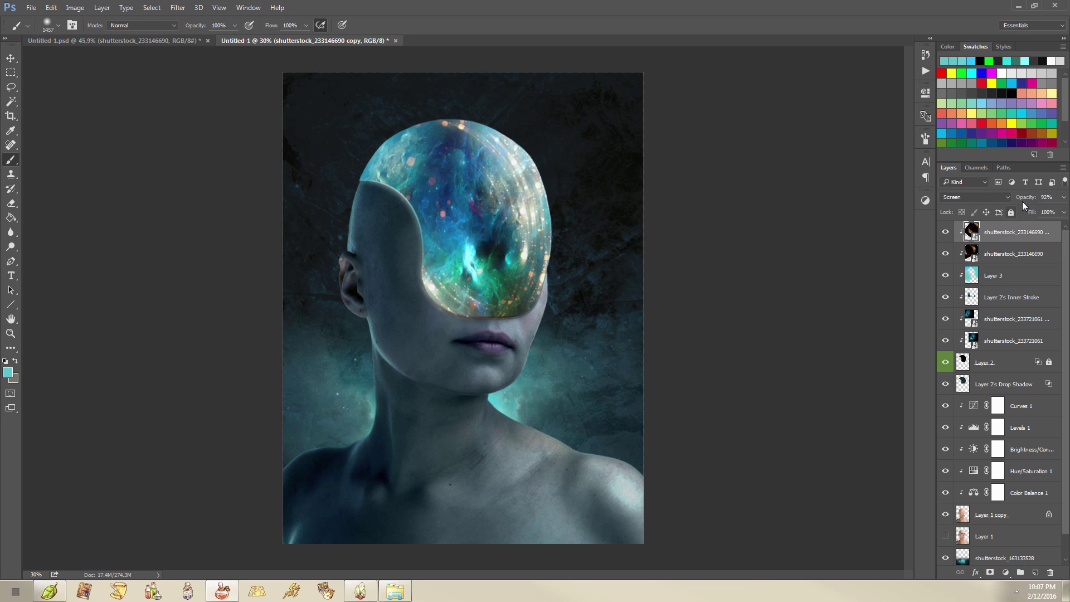
drag(1022, 202, 1002, 202)
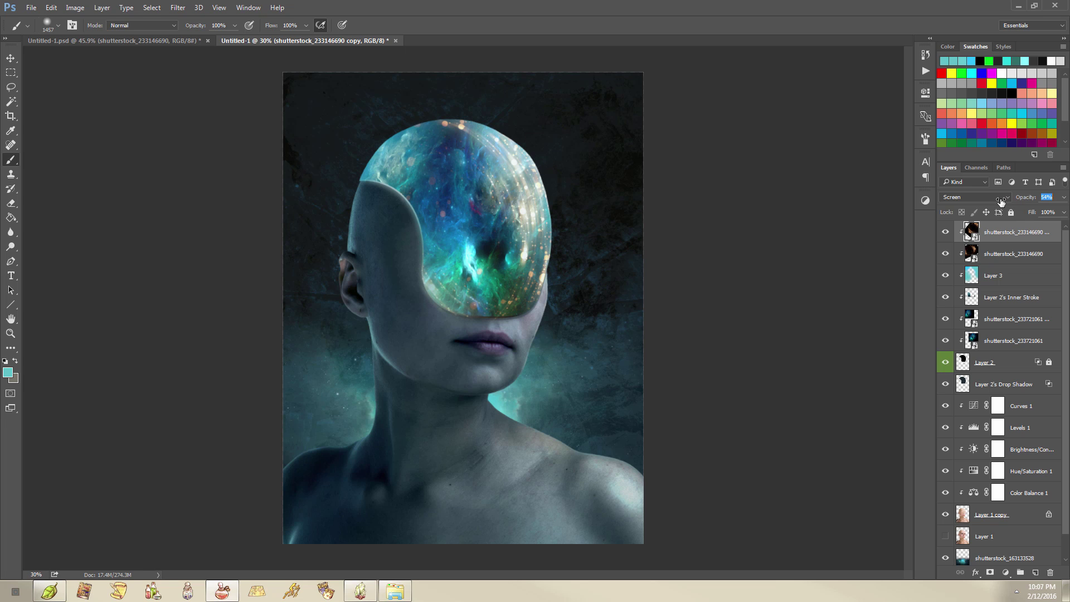
- View the whole composite and compare its light effects with the reference document Untitled-1.psd
scroll(485, 254, down, 3)
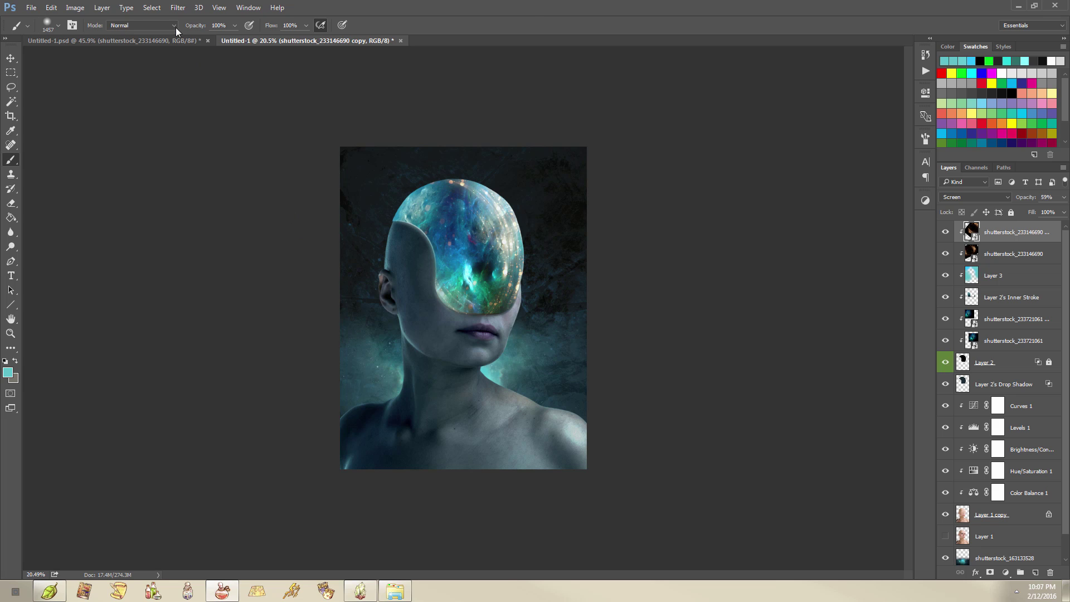
key(ctrl+shift+s)
click(499, 343)
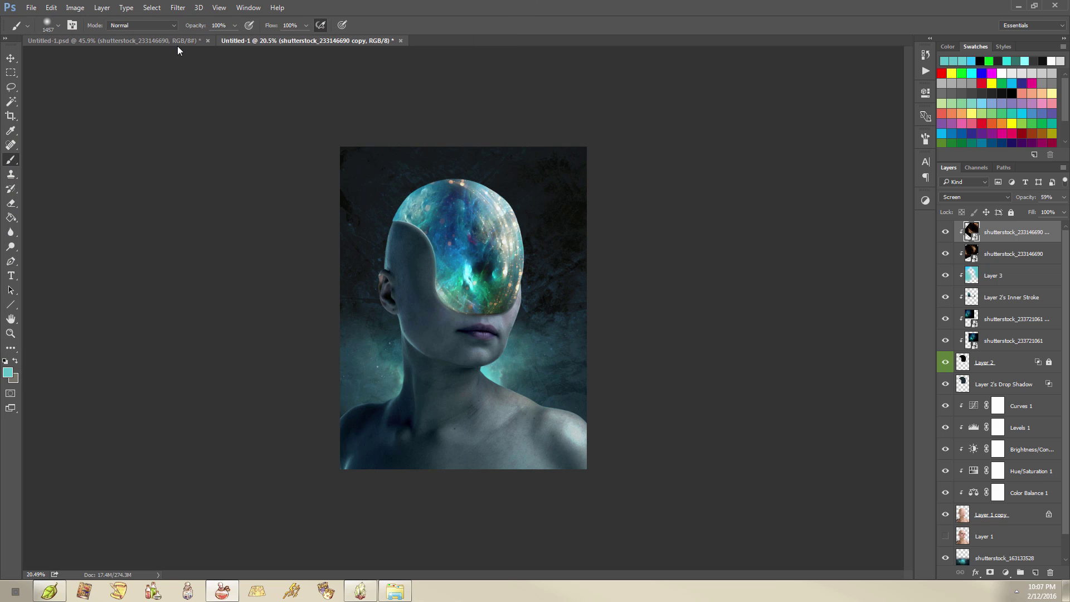
click(163, 40)
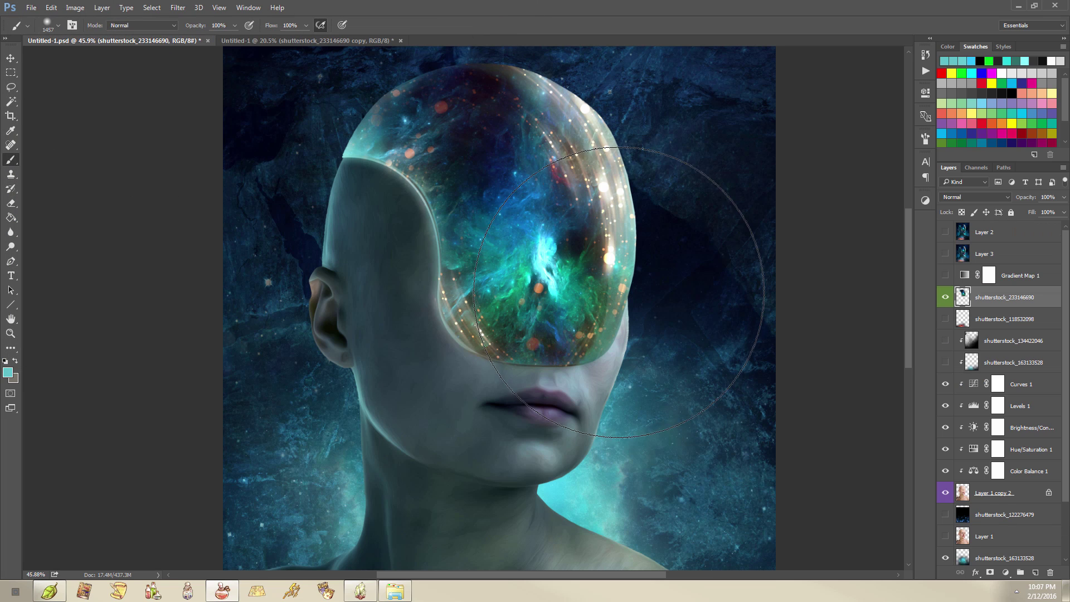
- Examine the whole reference portrait and compare its head shading with the working composite
scroll(506, 255, down, 3)
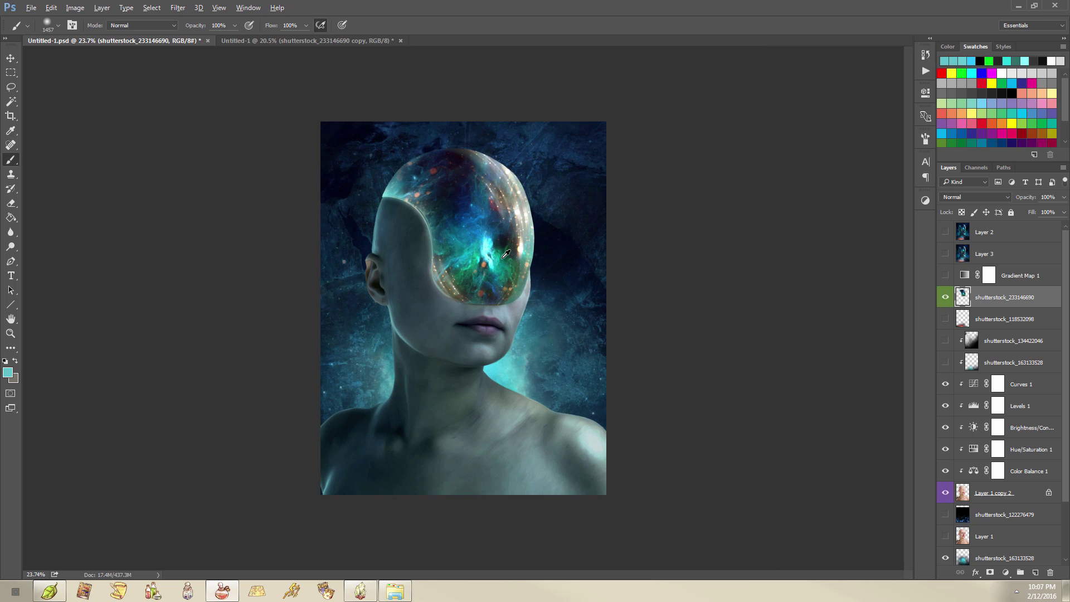
click(296, 40)
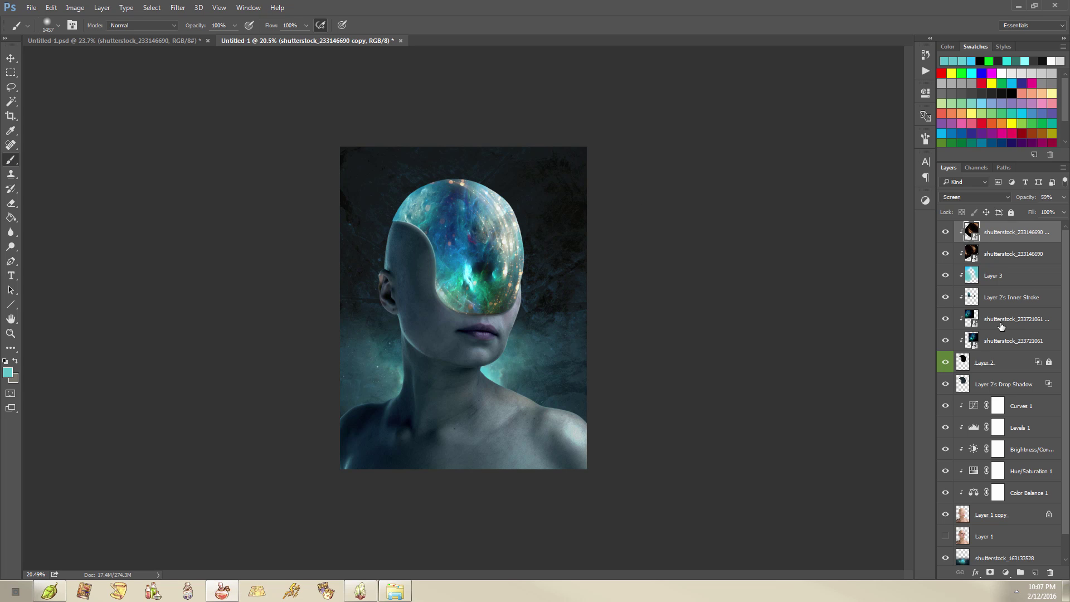
scroll(440, 206, up, 5)
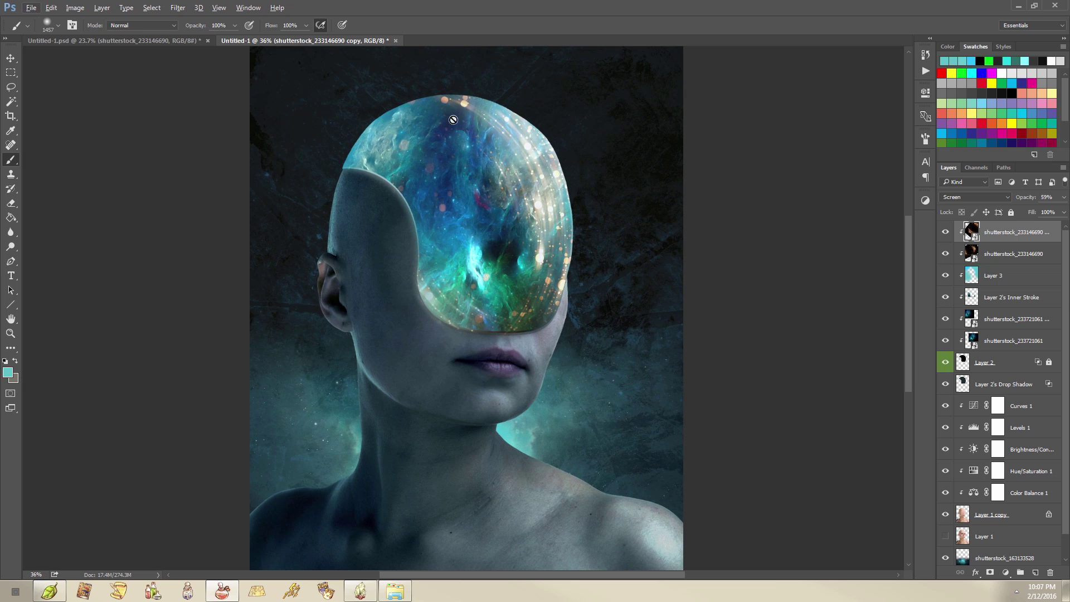
scroll(567, 243, down, 3)
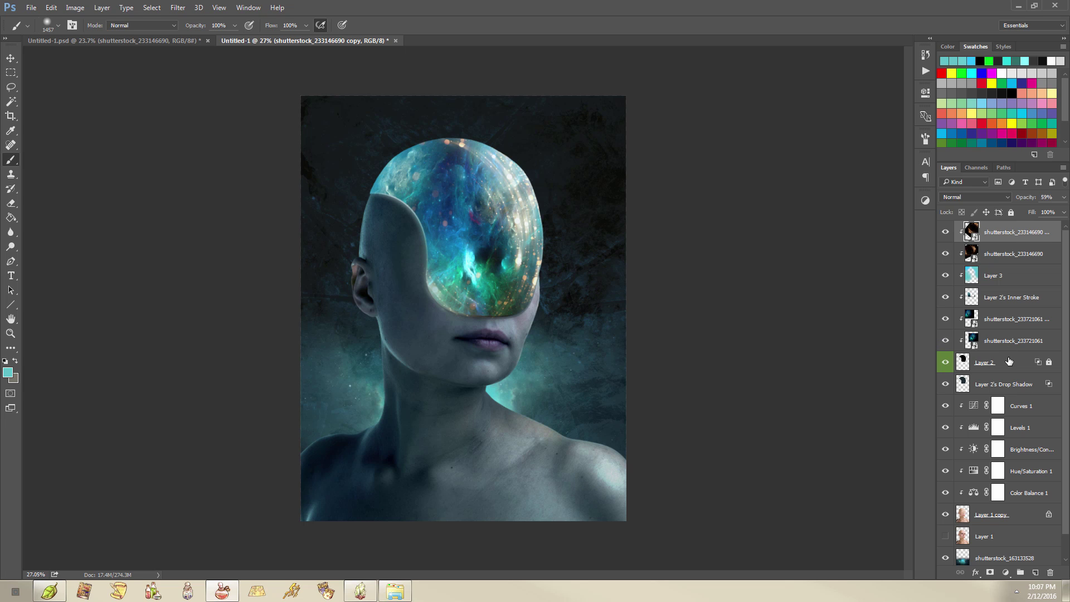
- Add a clipped layer above Layer 2, move it above both nebula layers, and paint soft black over the upper head
click(1009, 362)
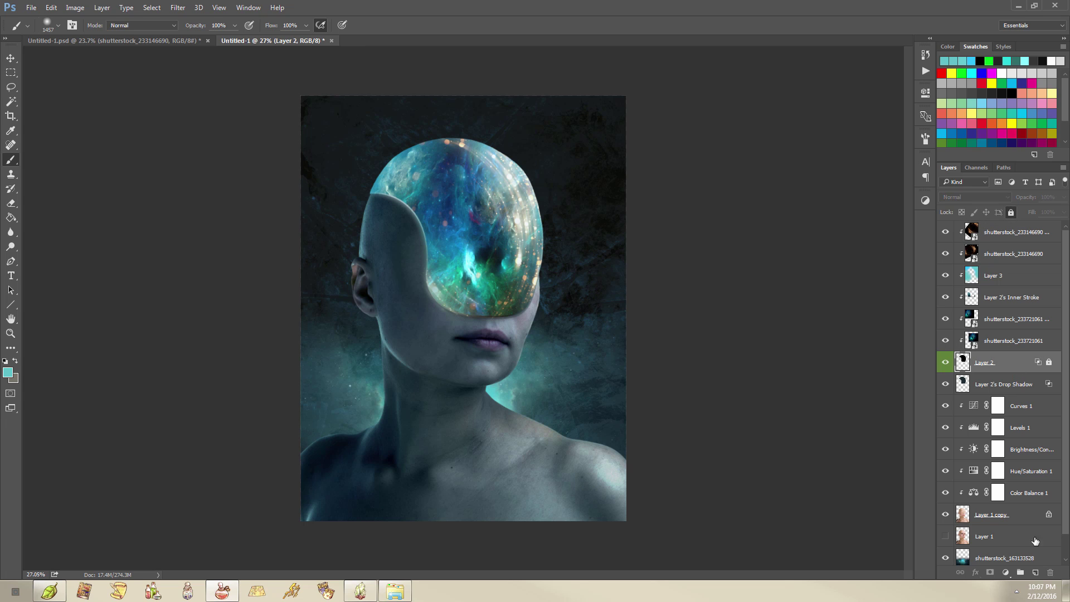
click(1036, 572)
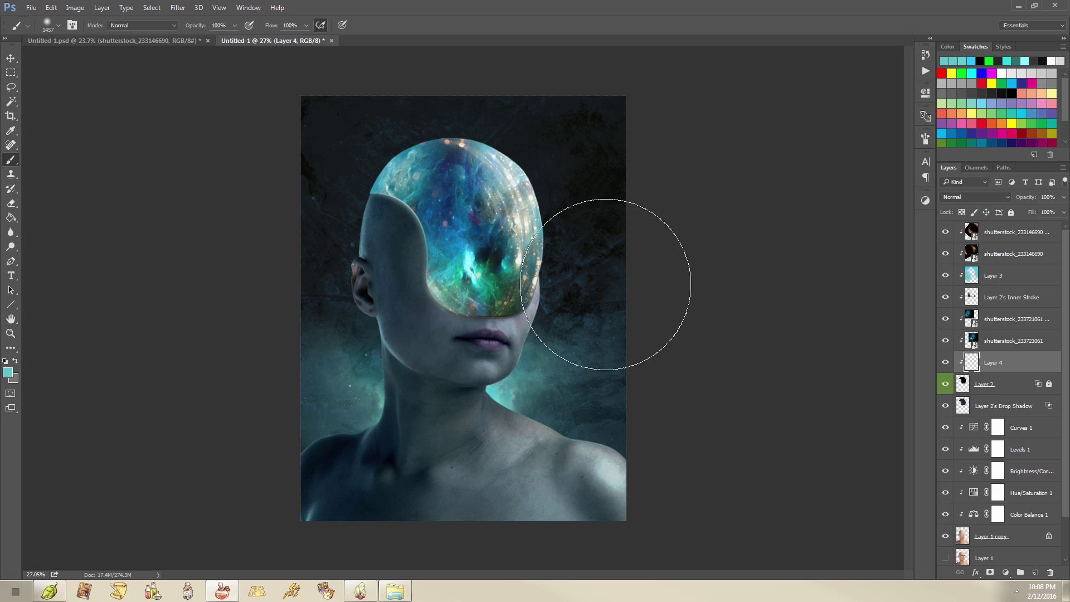
click(1012, 92)
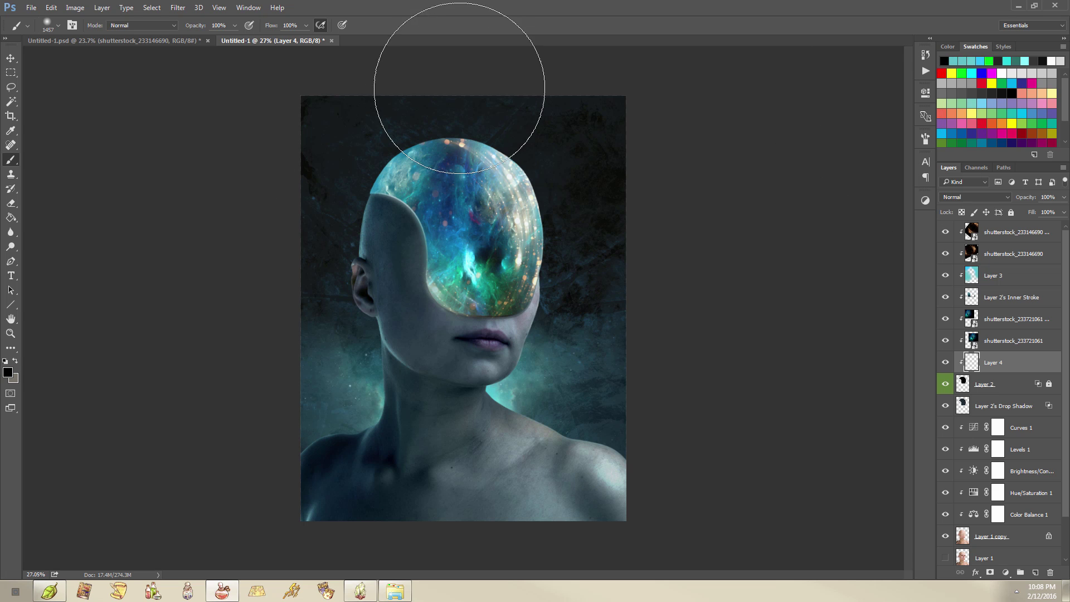
mouse_move(461, 65)
mouse_down()
mouse_move(418, 72)
mouse_move(430, 72)
mouse_move(420, 117)
mouse_up()
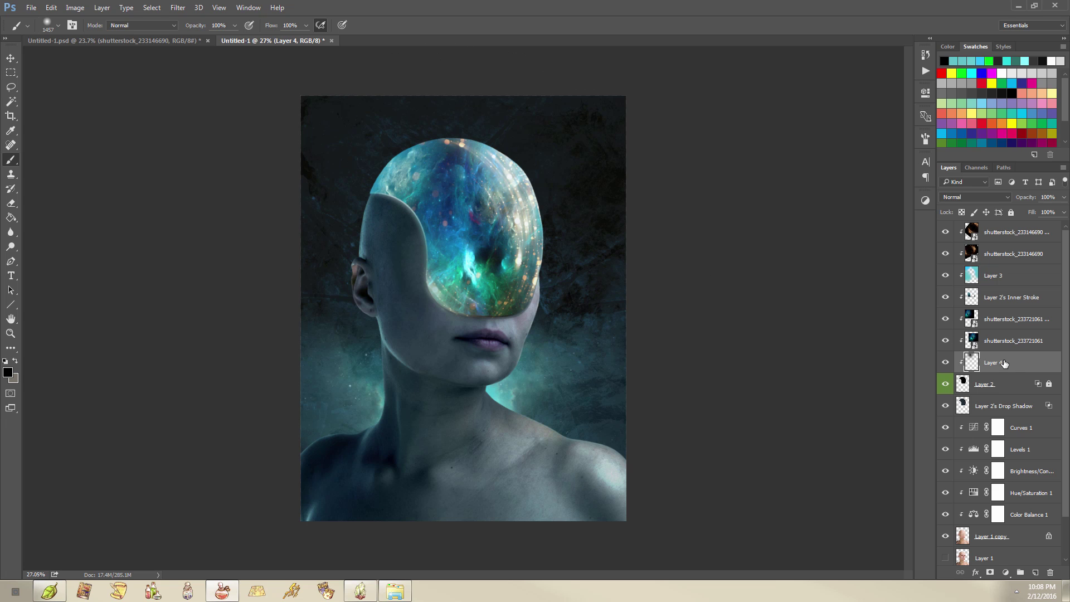
drag(1002, 359, 1009, 322)
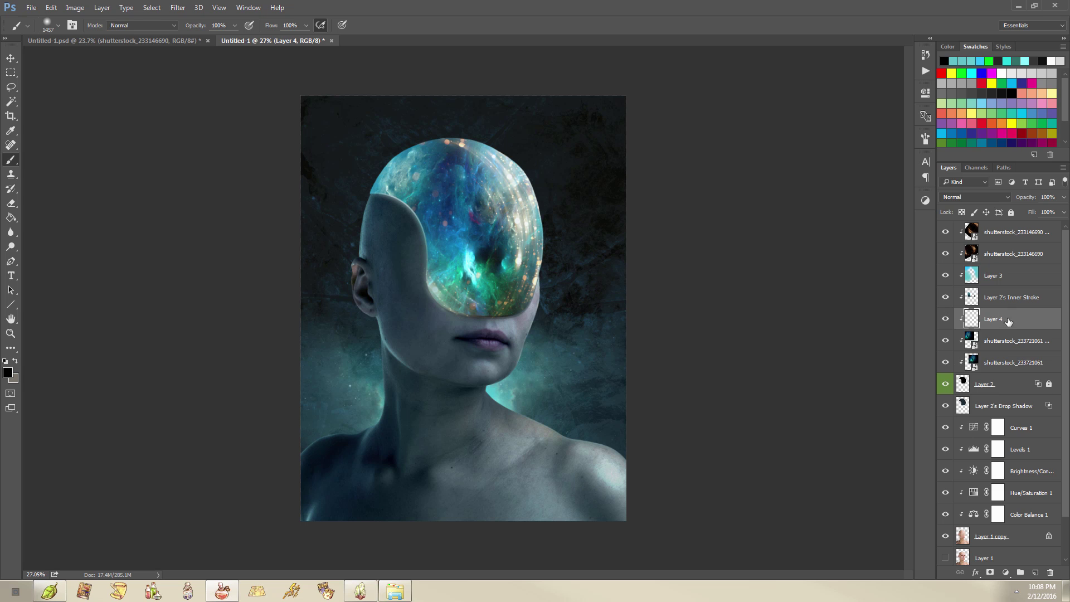
click(946, 342)
drag(450, 150, 429, 140)
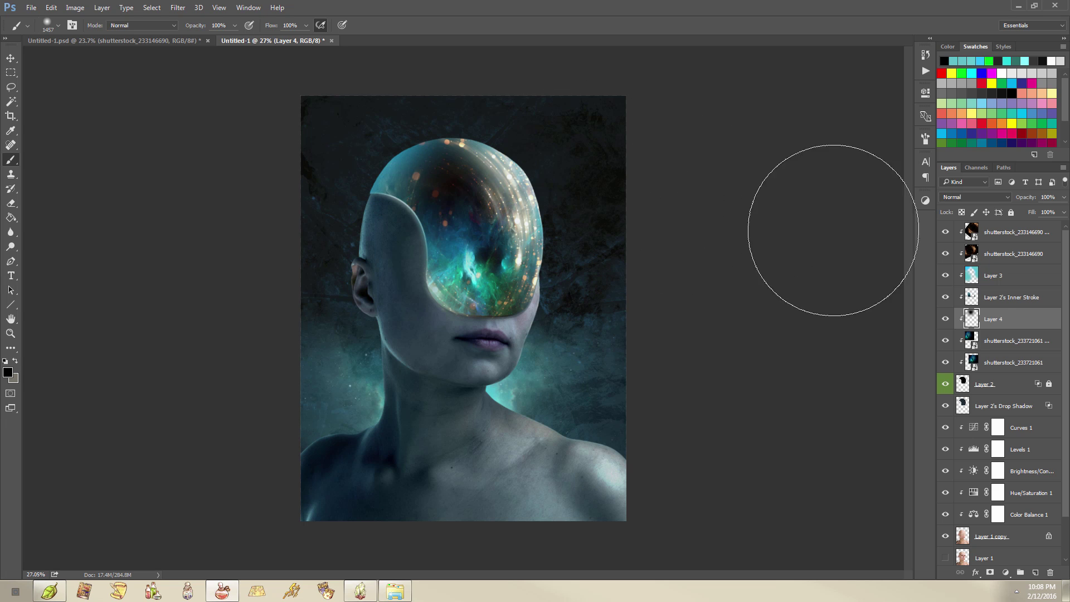
- Try Multiply on the black shading layer, switch it to Overlay blending, and lower its opacity to 54%
click(1000, 197)
click(1001, 198)
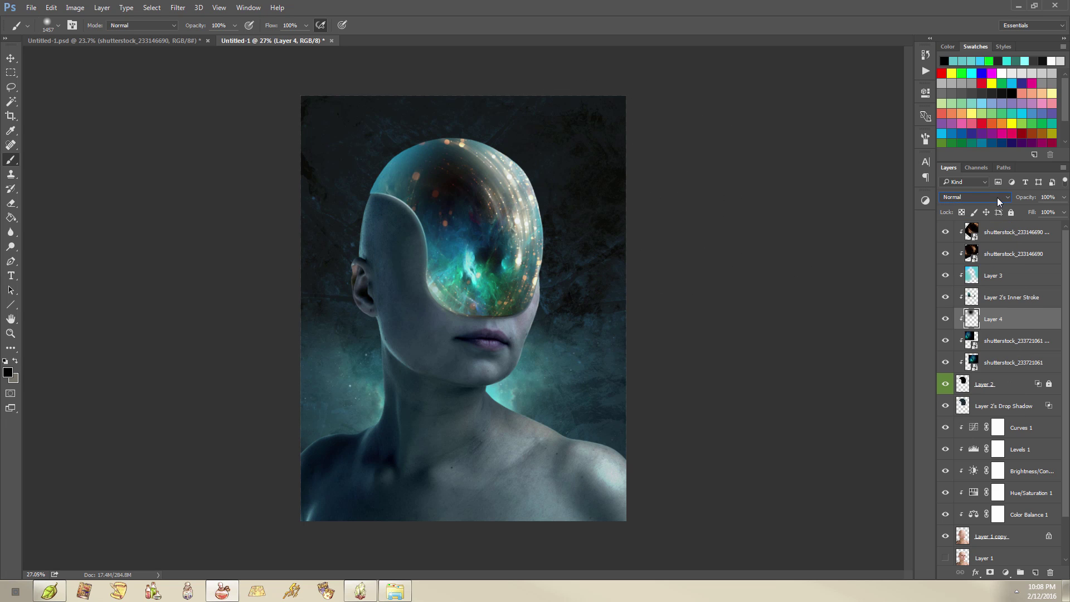
click(1001, 197)
click(950, 233)
click(1002, 200)
click(959, 310)
drag(1024, 199, 881, 215)
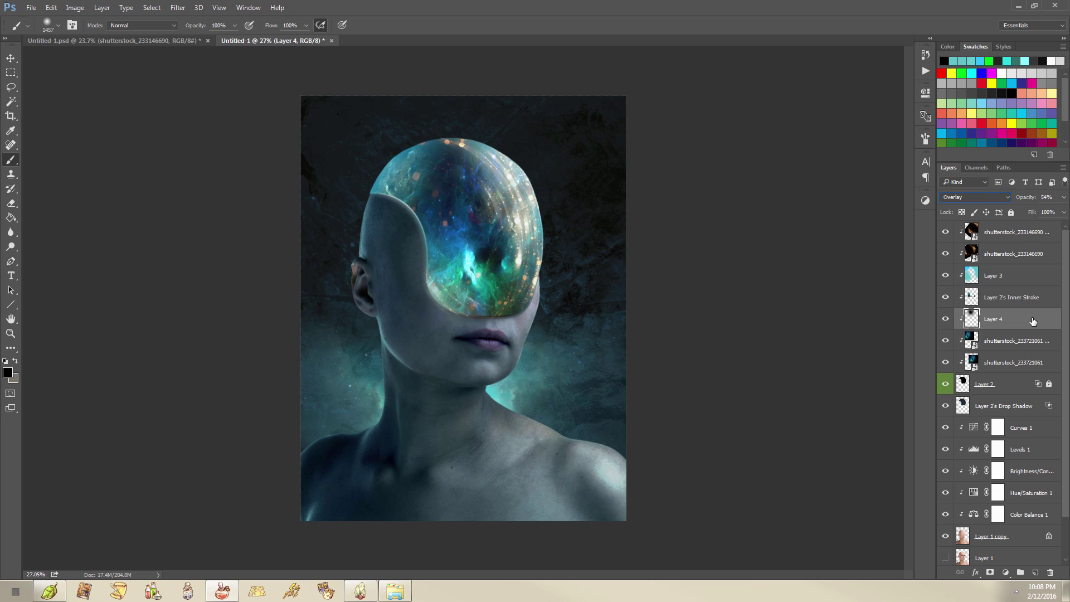
- Compare the working composite with Untitled-1.psd, showing the reference's clipped shutterstock_163133528 nebula layer over the chest
click(168, 41)
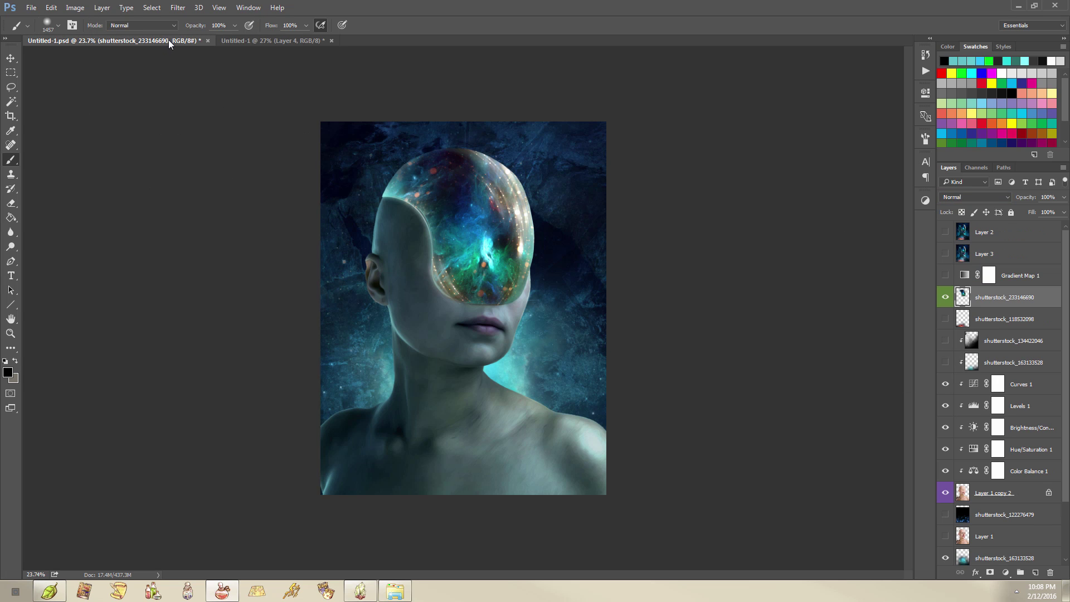
click(283, 40)
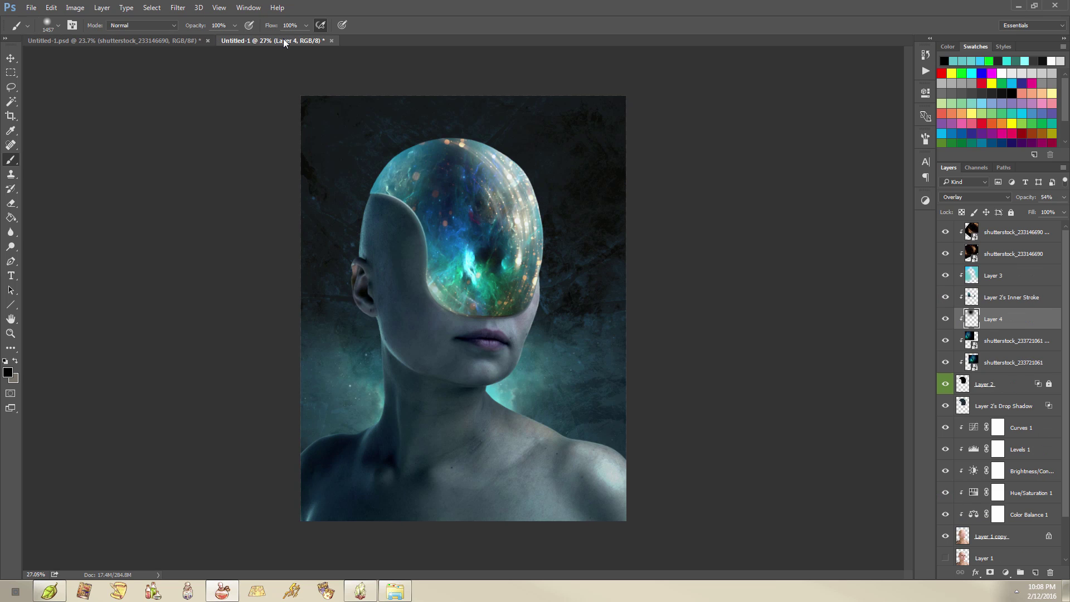
click(141, 41)
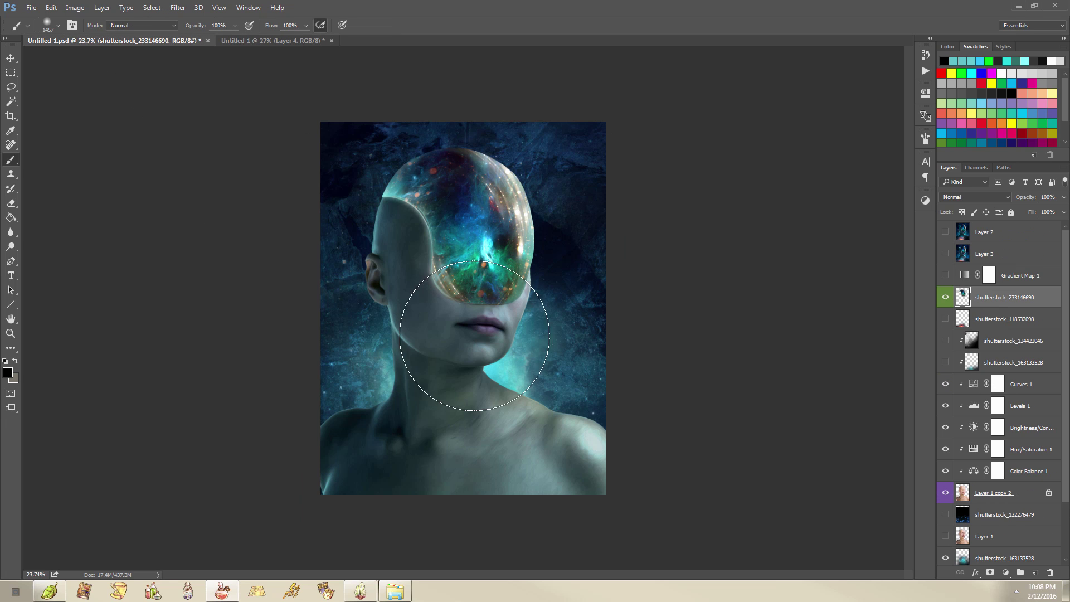
click(946, 362)
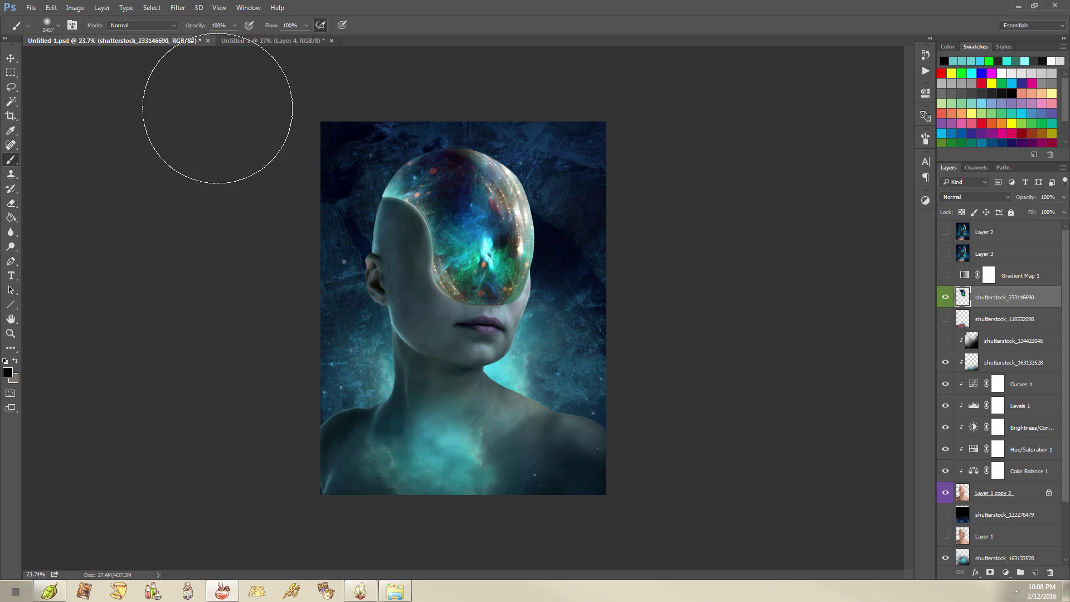
click(285, 41)
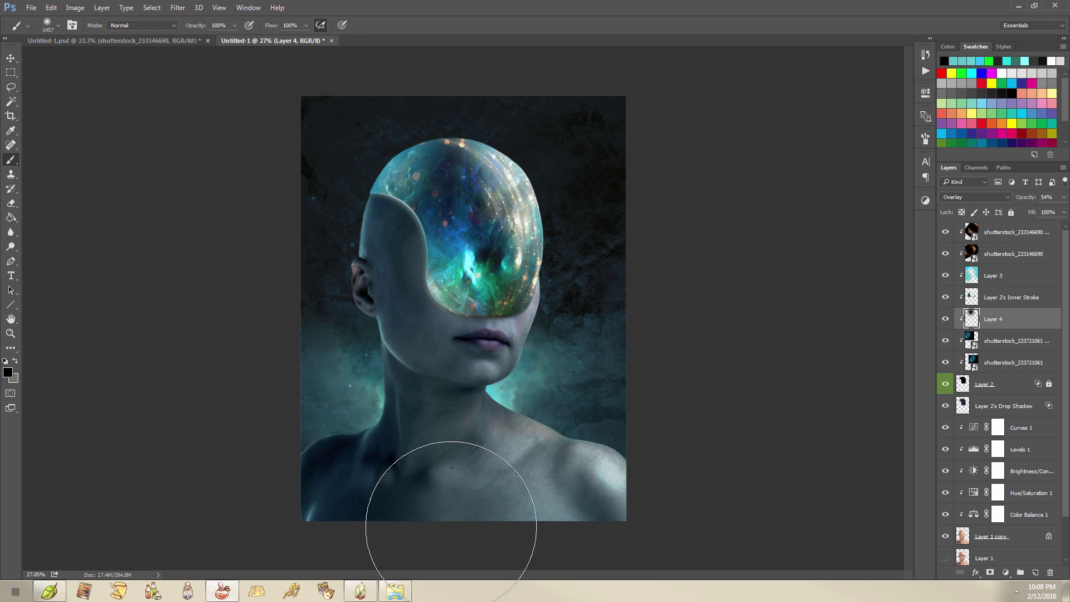
- Place the image shutterstock_163133528 from the Space stock folder above the Curves 1 adjustment layer
click(396, 591)
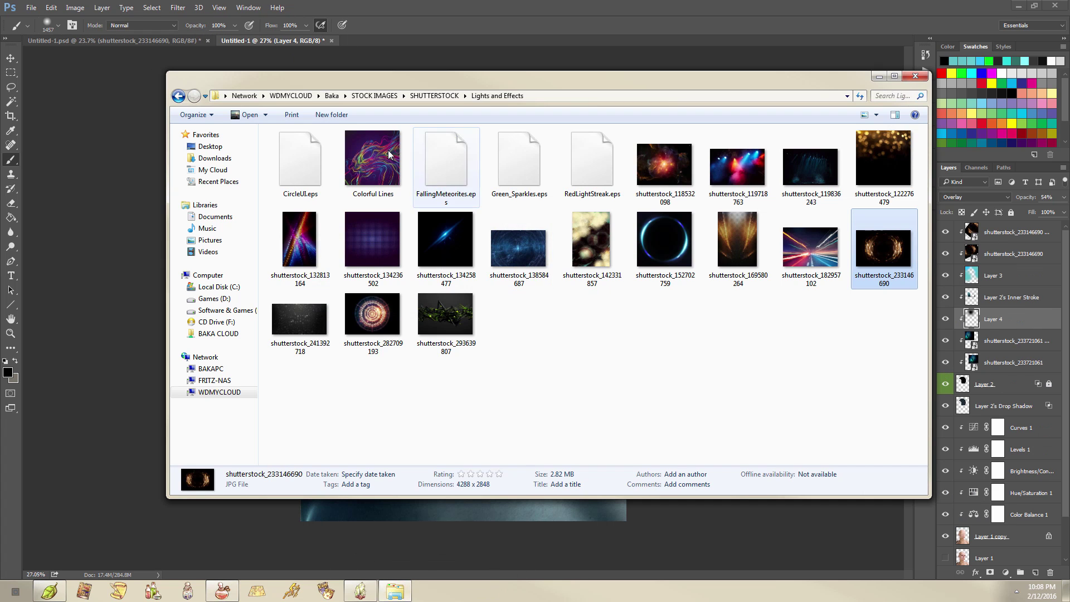
click(178, 97)
click(820, 350)
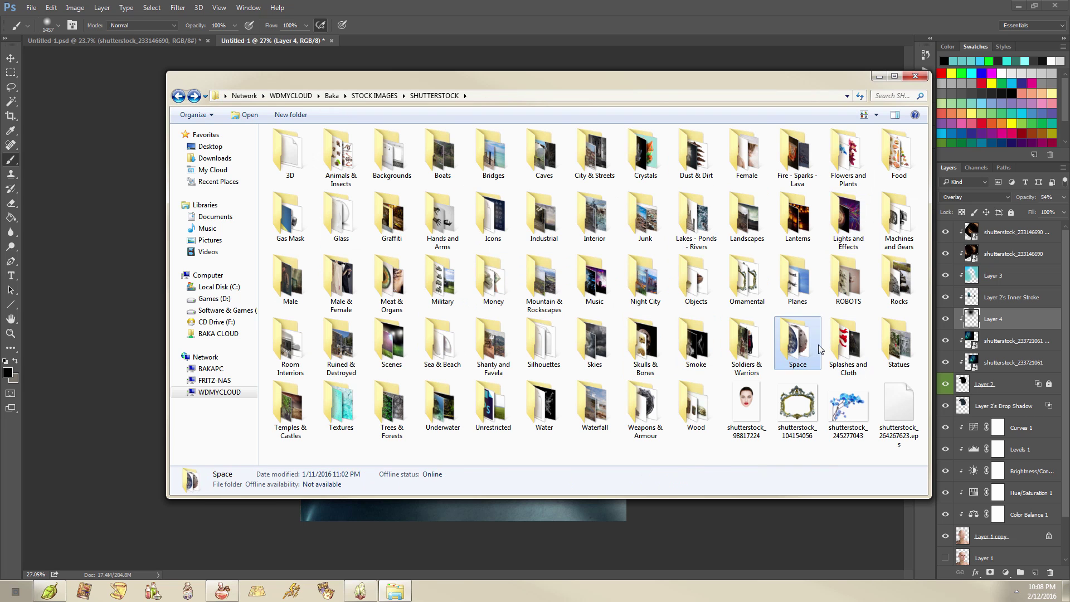
double_click(820, 349)
click(592, 256)
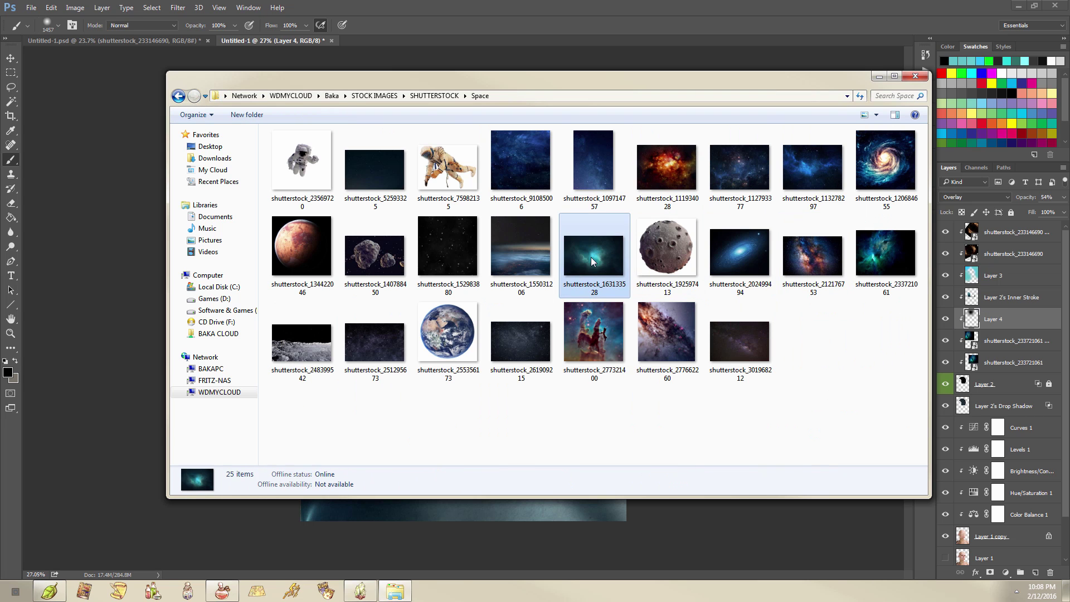
click(996, 325)
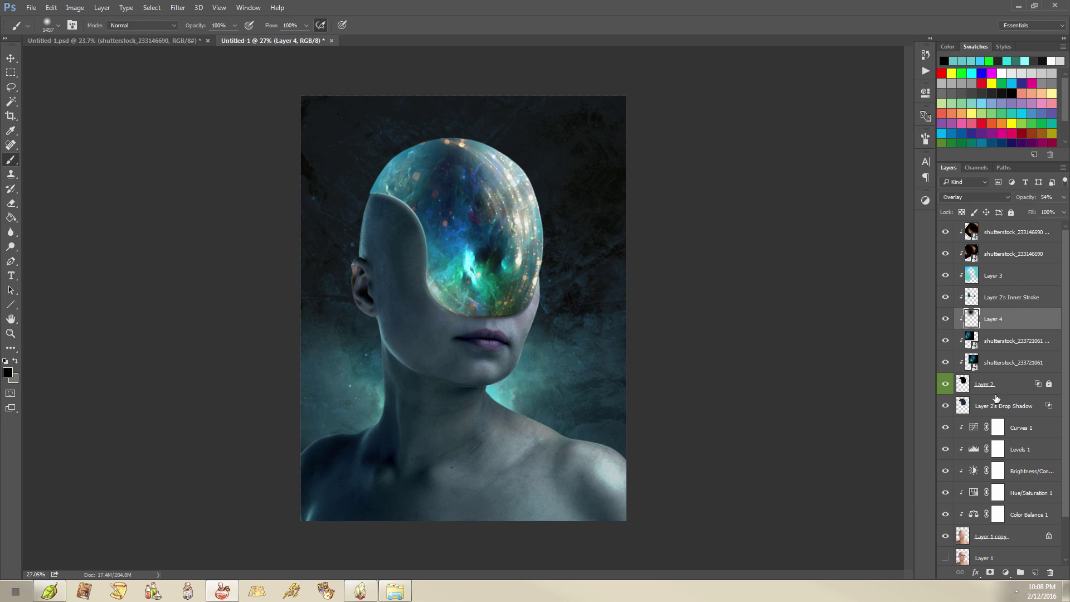
scroll(997, 398, down, 2)
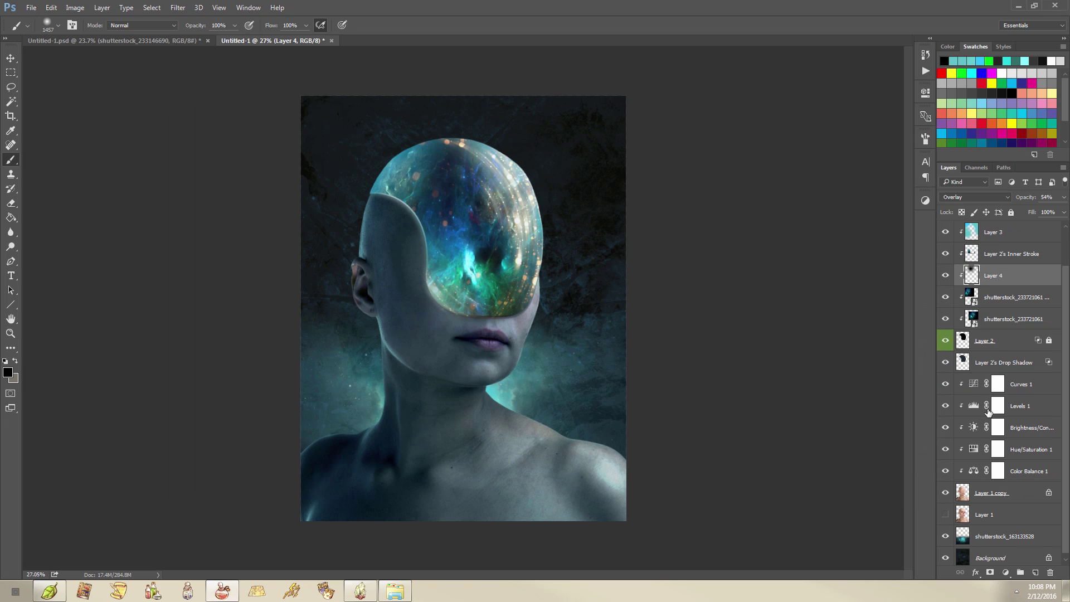
click(1026, 383)
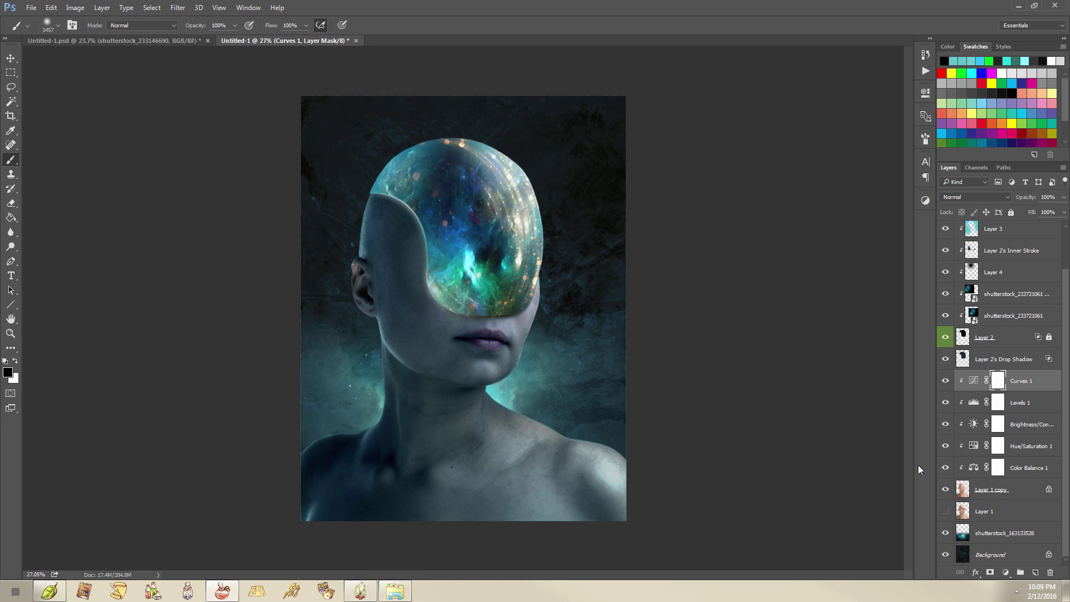
click(412, 572)
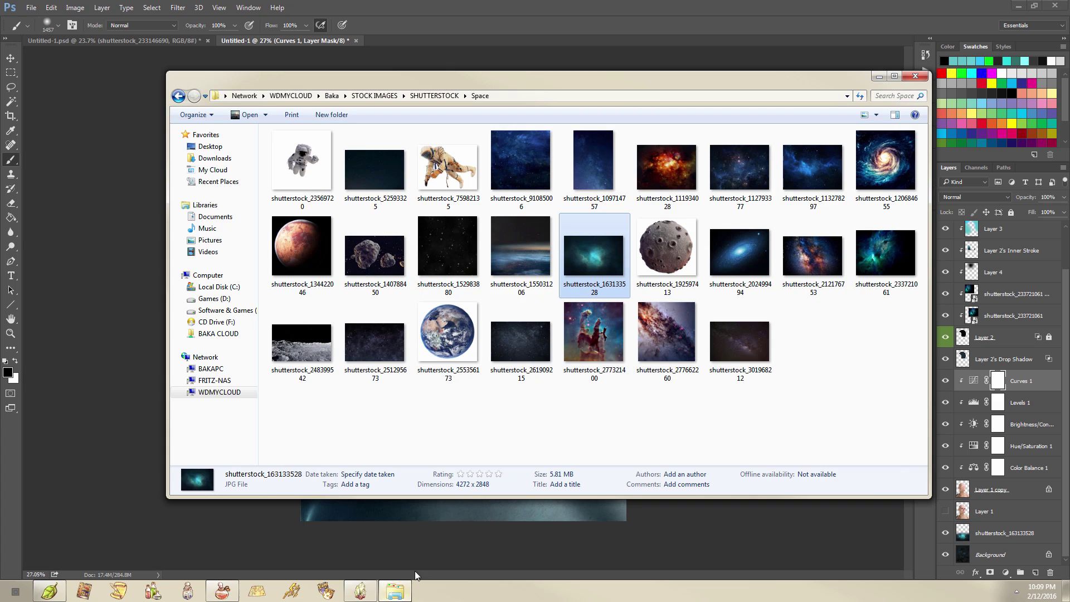
click(428, 507)
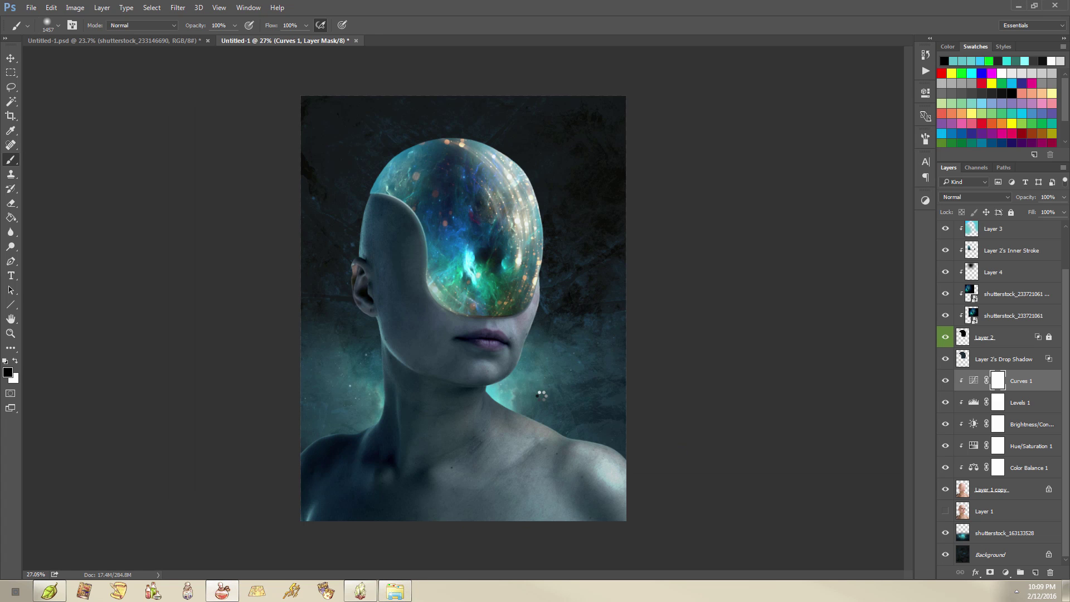
- Set the placed teal nebula to Screen, scale it to about 239%, and position it over the chest and shoulders
click(976, 196)
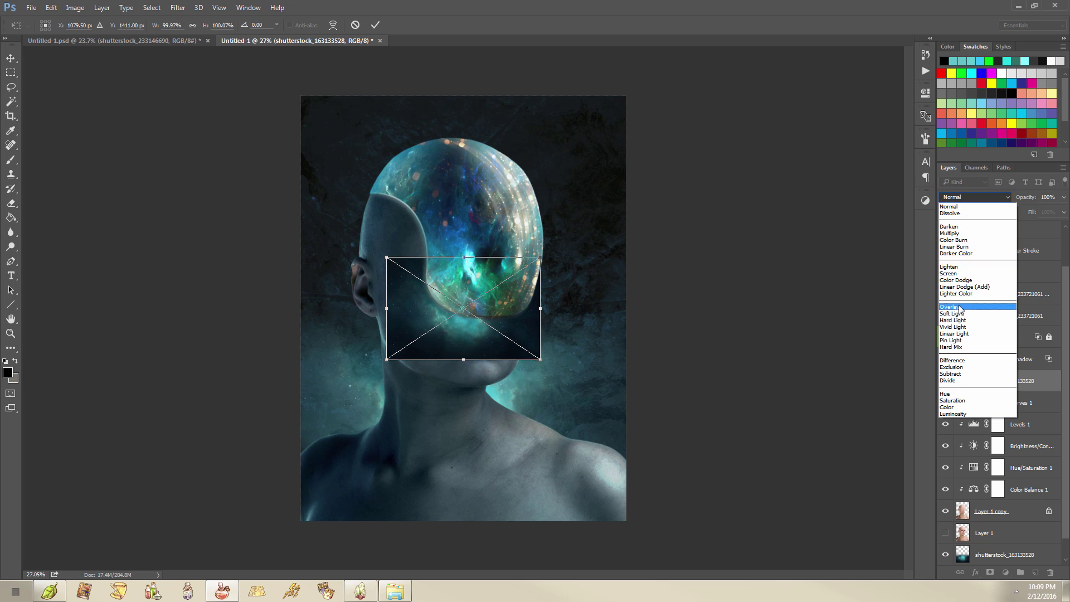
click(950, 273)
drag(542, 359, 755, 508)
drag(689, 366, 561, 475)
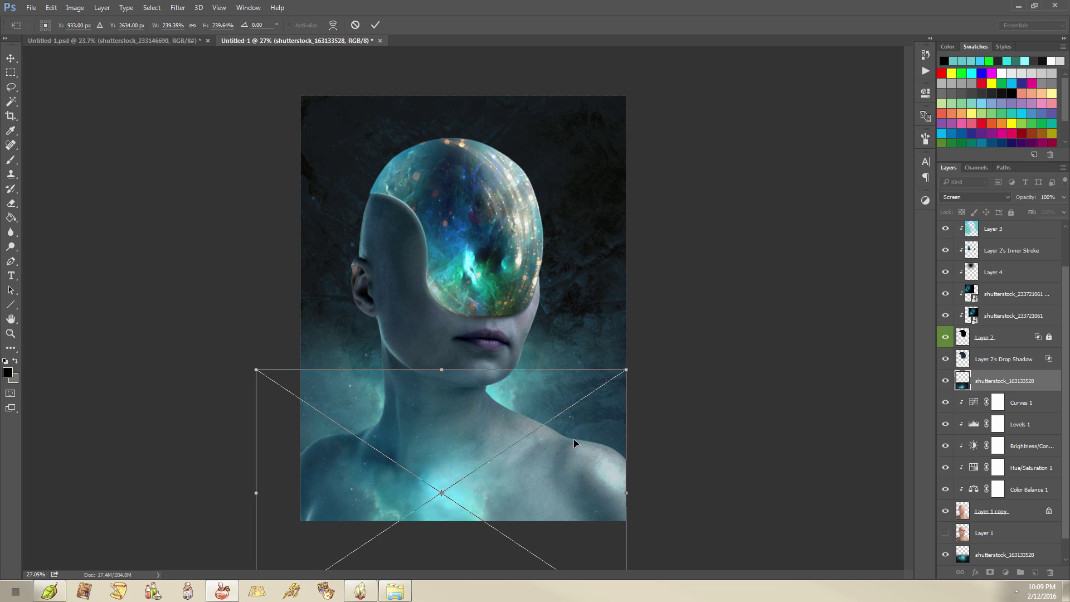
key(b)
key(Return)
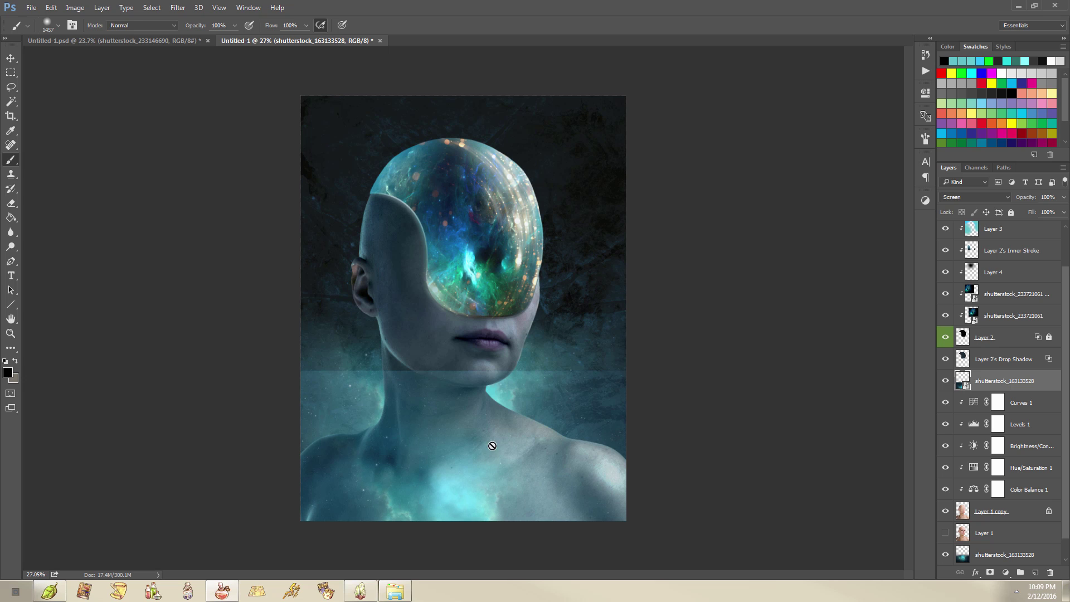
- Rasterize the chest nebula and erase its hard upper edge with a soft 1102 px eraser
key(e)
click(504, 342)
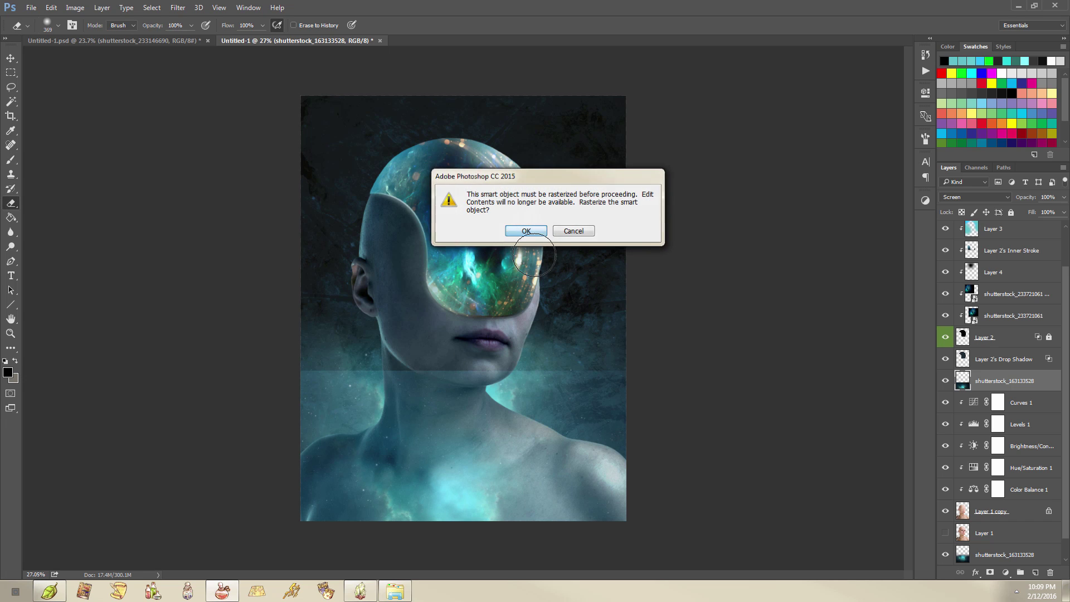
click(522, 229)
right_click(519, 198)
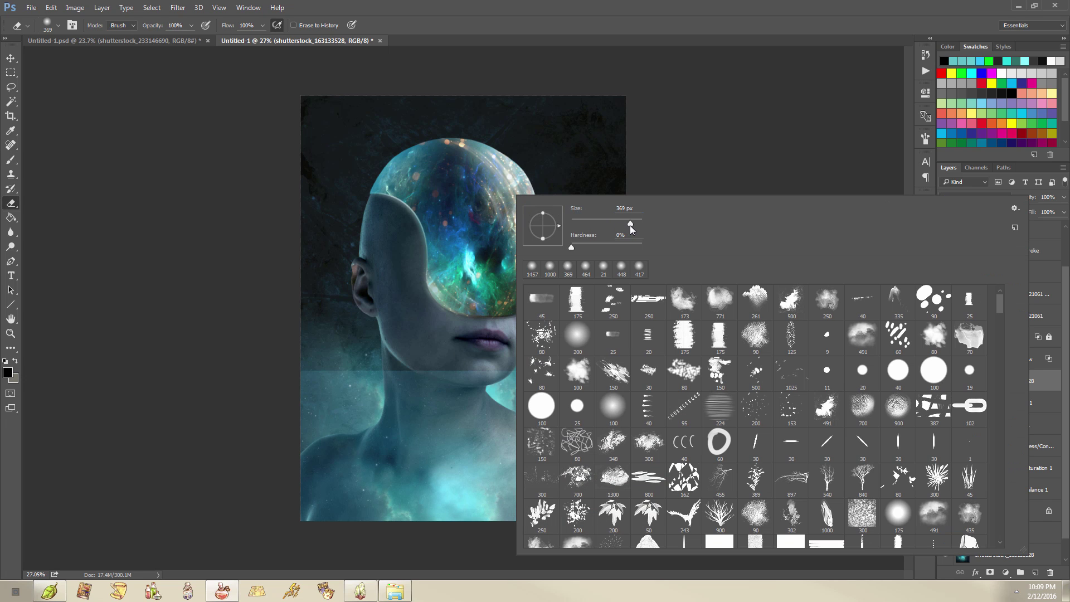
drag(636, 224, 641, 224)
key(Return)
drag(675, 358, 730, 333)
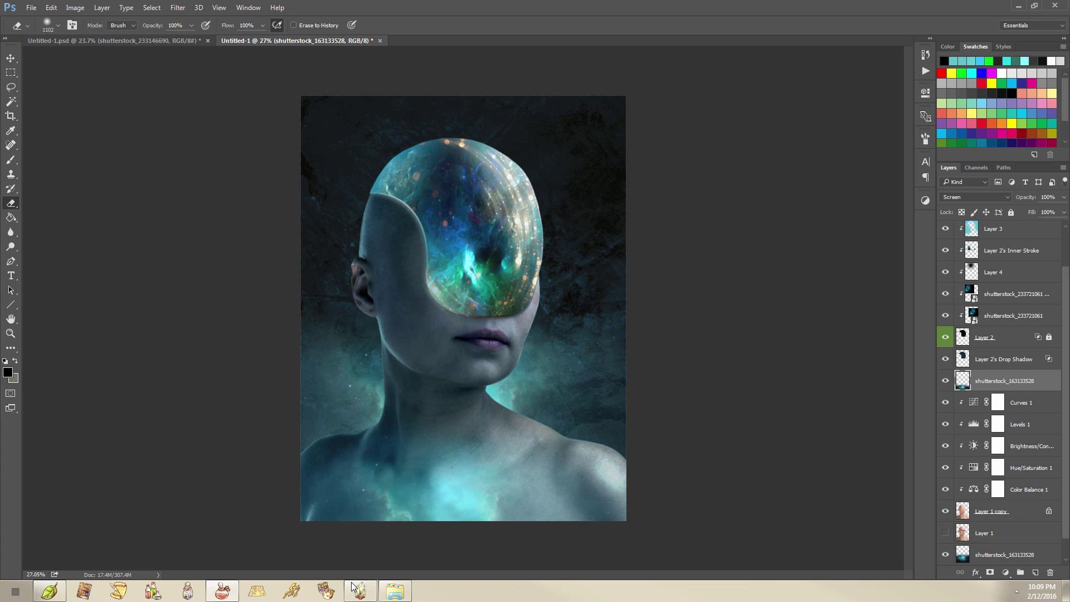
- Place shutterstock_212176753 from the Space folder above the chest nebula, enlarging it to cover the neck and shoulders
click(393, 592)
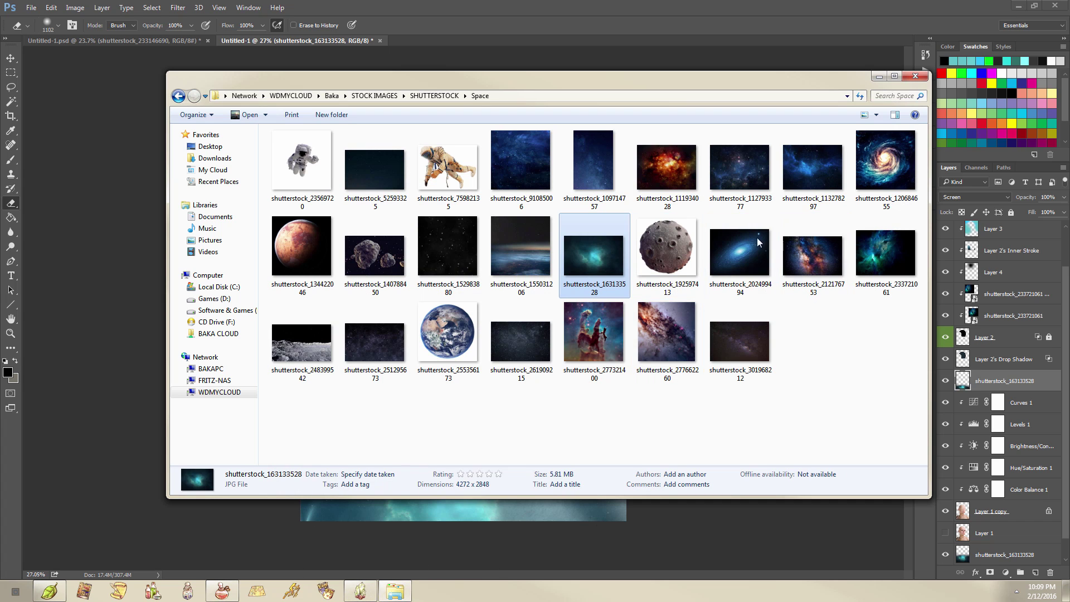
click(818, 269)
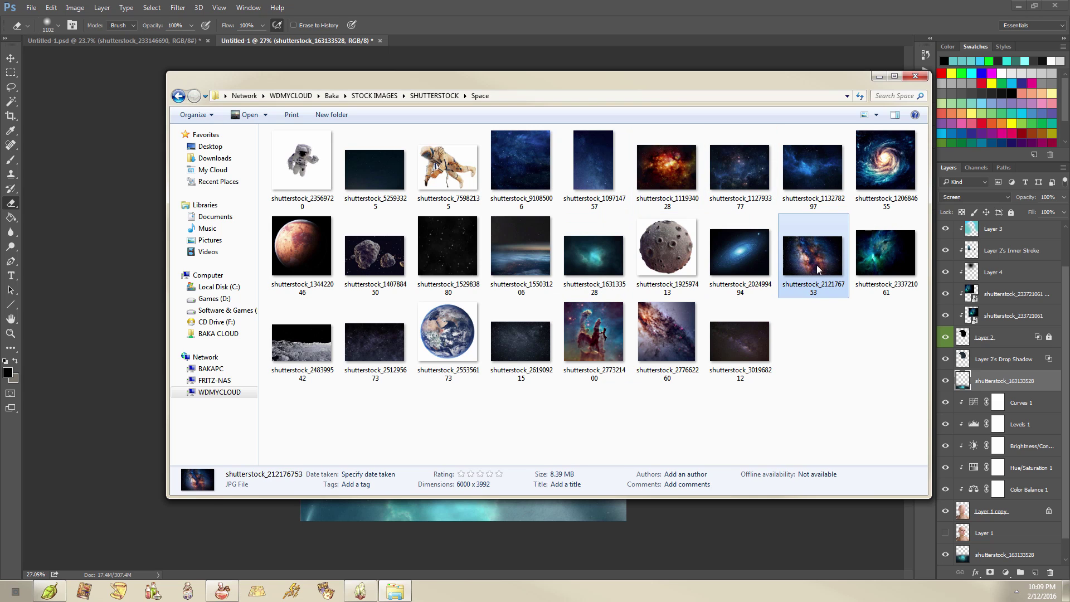
drag(817, 252, 443, 520)
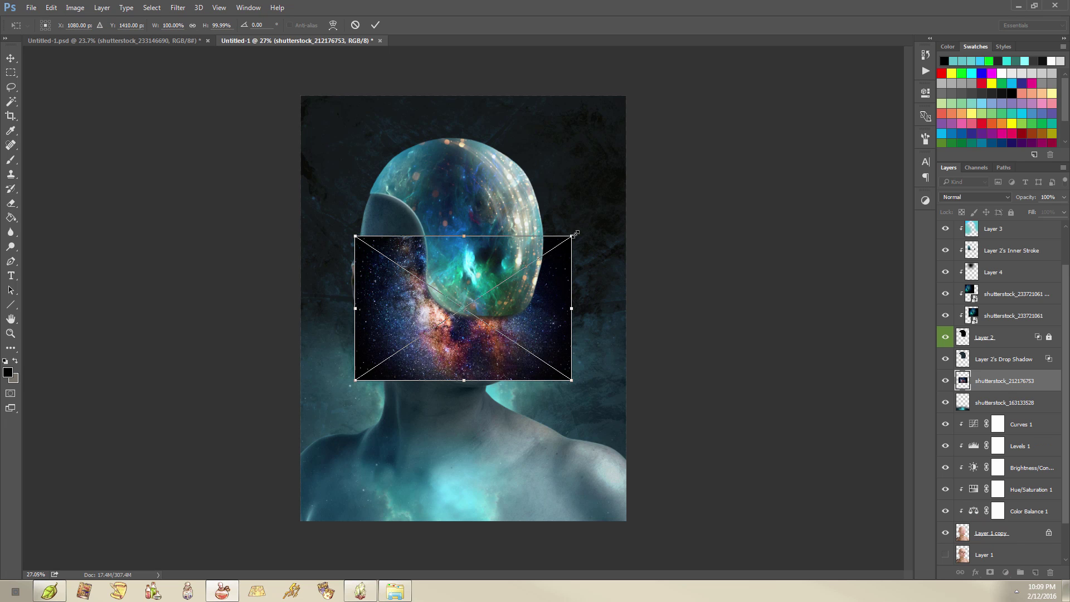
drag(576, 233, 760, 113)
mouse_move(650, 263)
mouse_down()
mouse_move(481, 440)
mouse_move(567, 454)
mouse_up()
key(e)
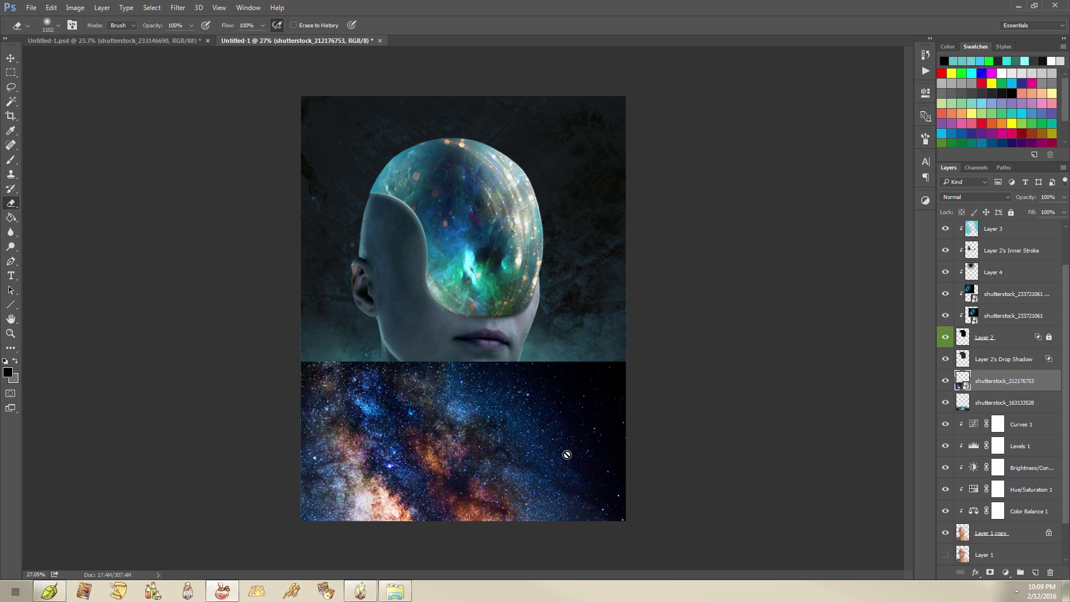
- Undo the placement of shutterstock_212176753 and show the shutterstock_118532098 layer in the reference document for comparison
key(ctrl+z)
click(394, 591)
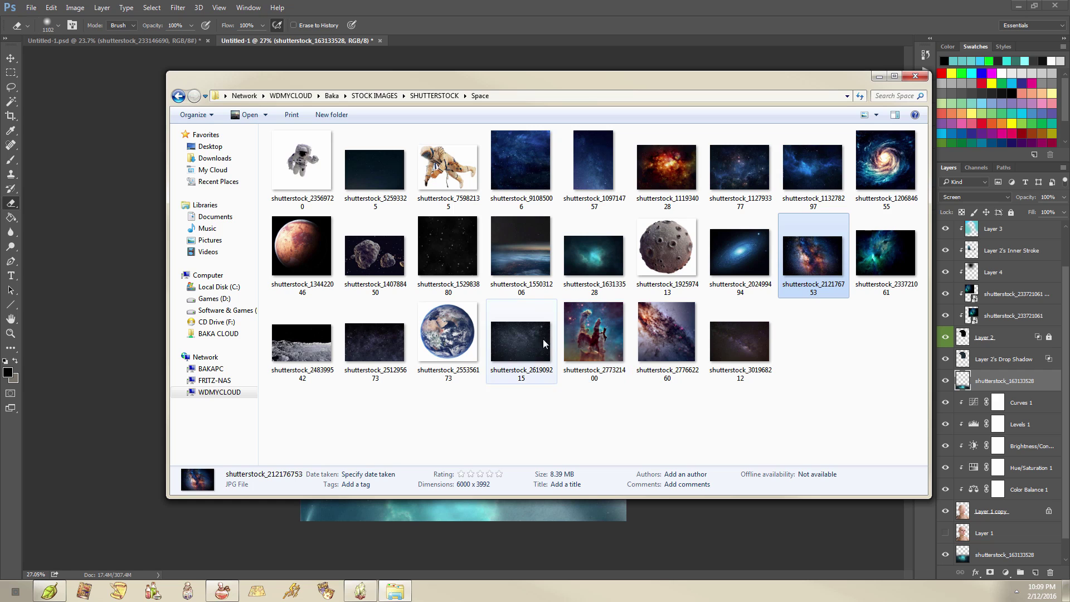
click(179, 38)
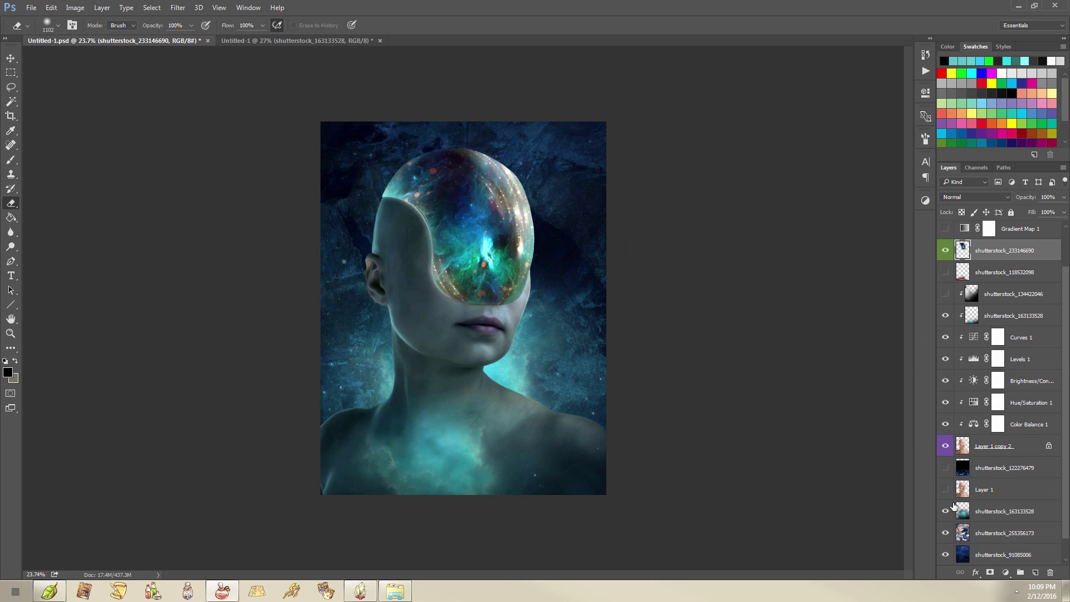
scroll(977, 471, up, 2)
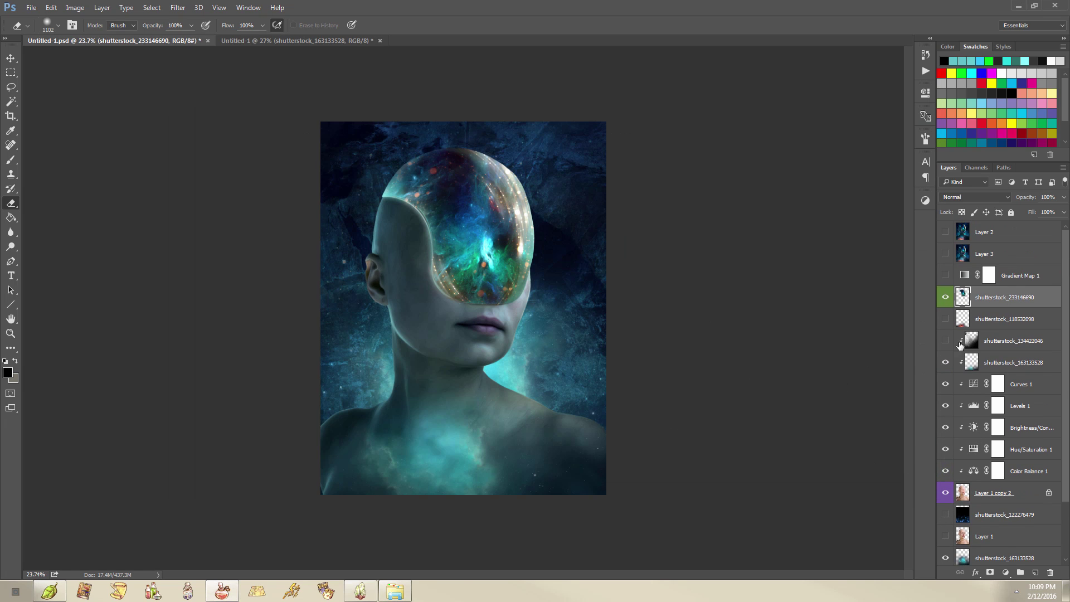
click(946, 318)
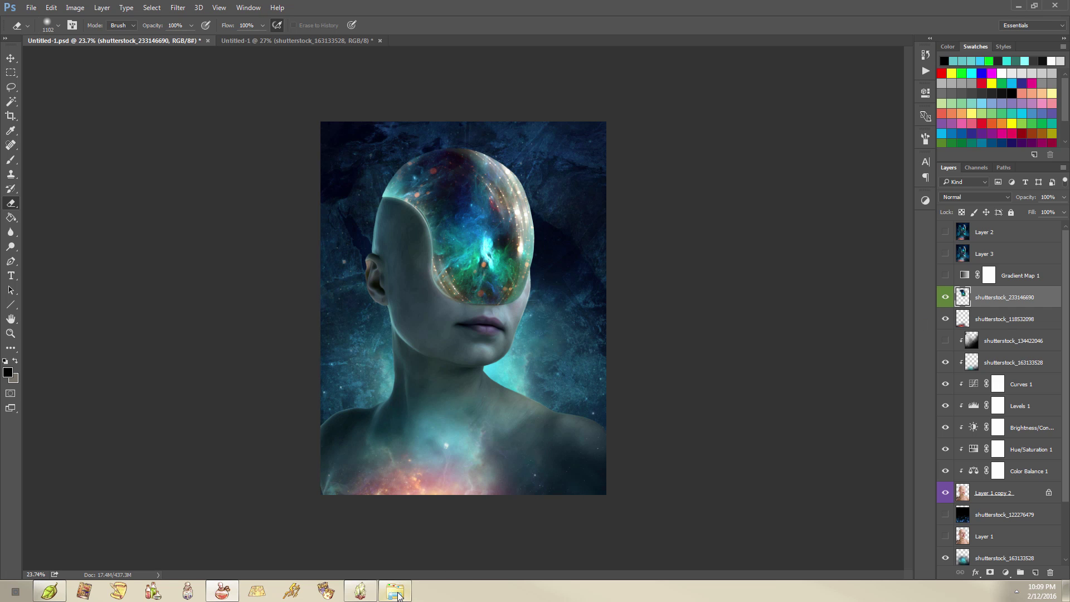
mouse_move(395, 592)
click(309, 39)
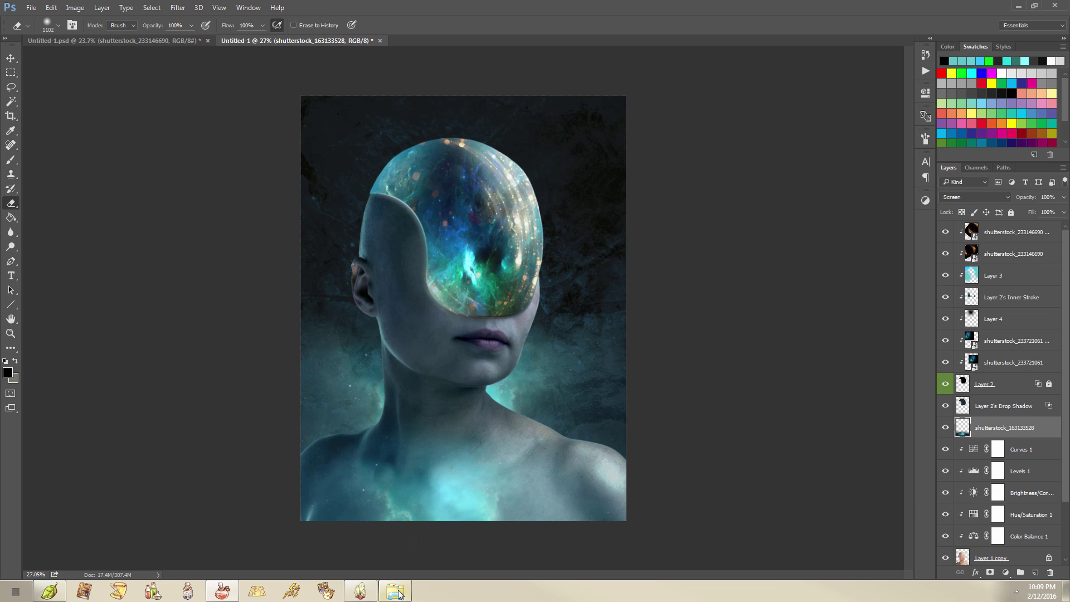
- Place the fiery nebula shutterstock_111934028 from the Space stock folder above the teal chest nebula
key(alt+Tab)
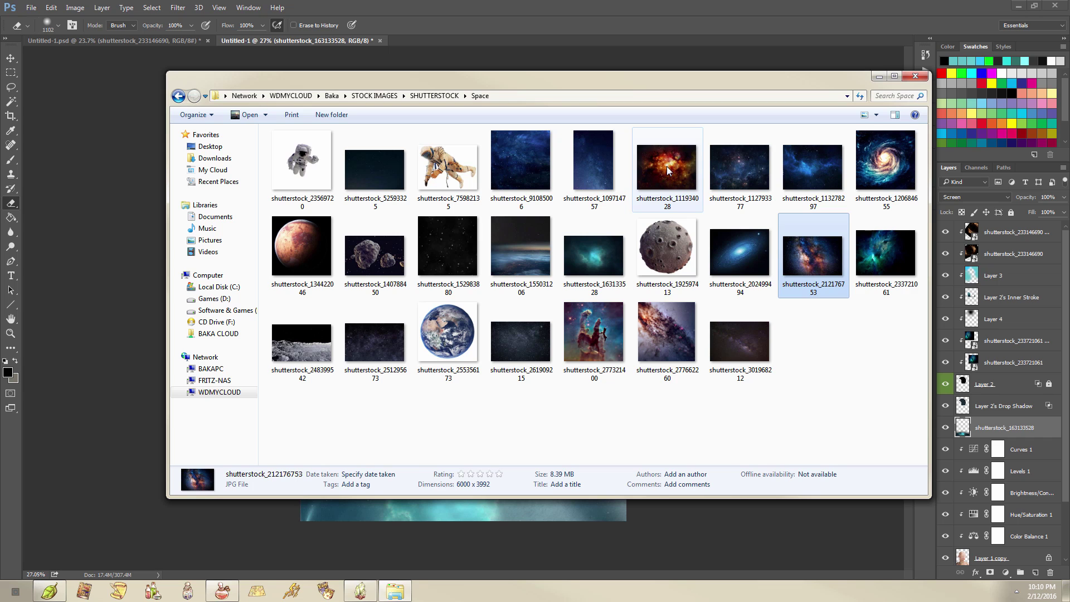
drag(667, 166, 424, 509)
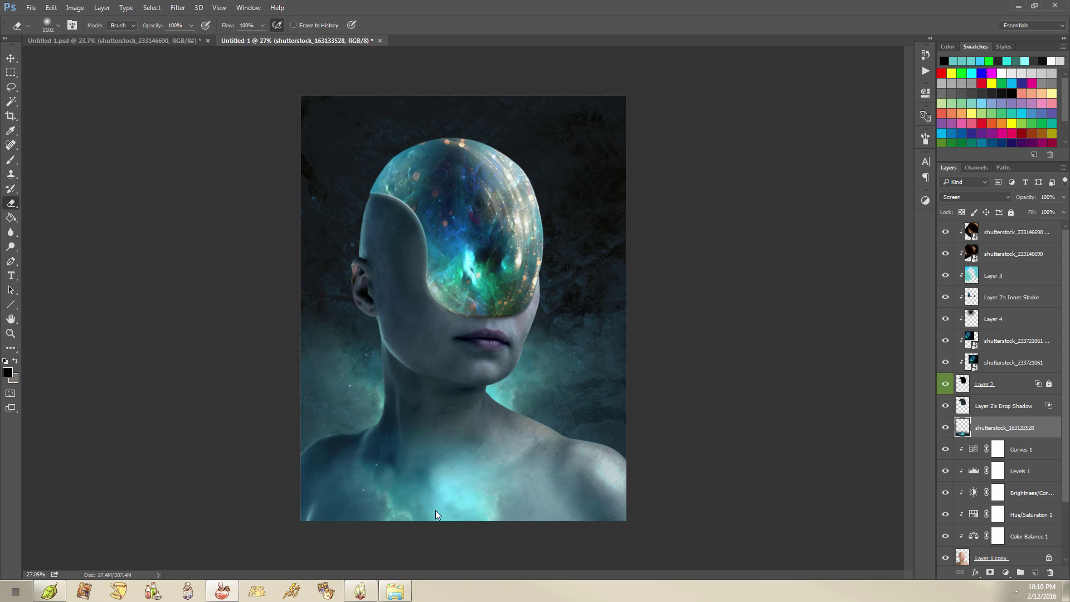
drag(503, 317, 502, 318)
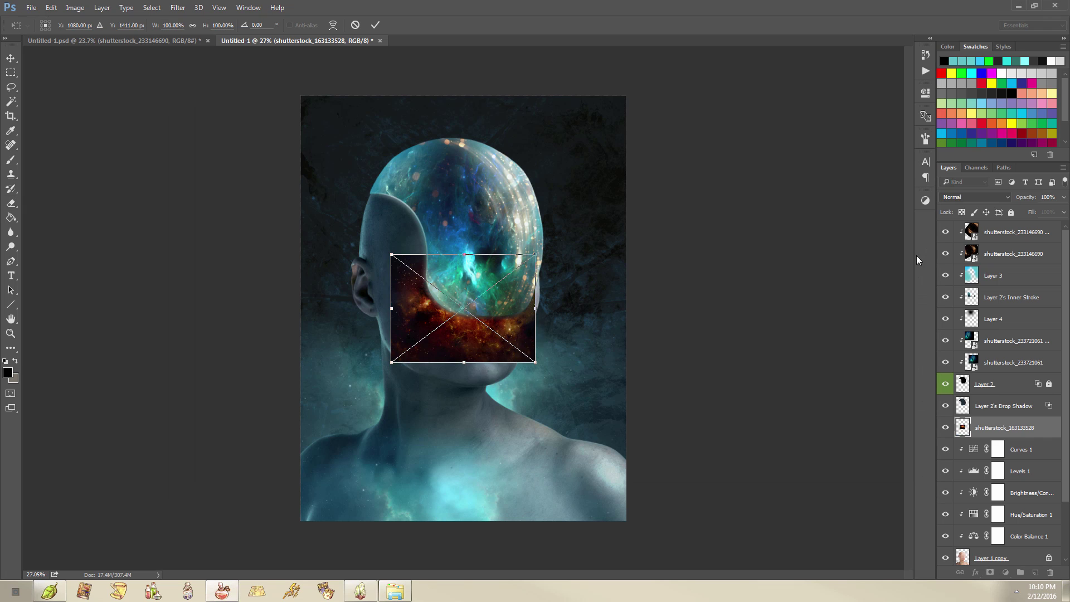
- Set the fiery nebula to Screen, scale it to about 220%, and position it over the lower chest
click(976, 196)
click(968, 274)
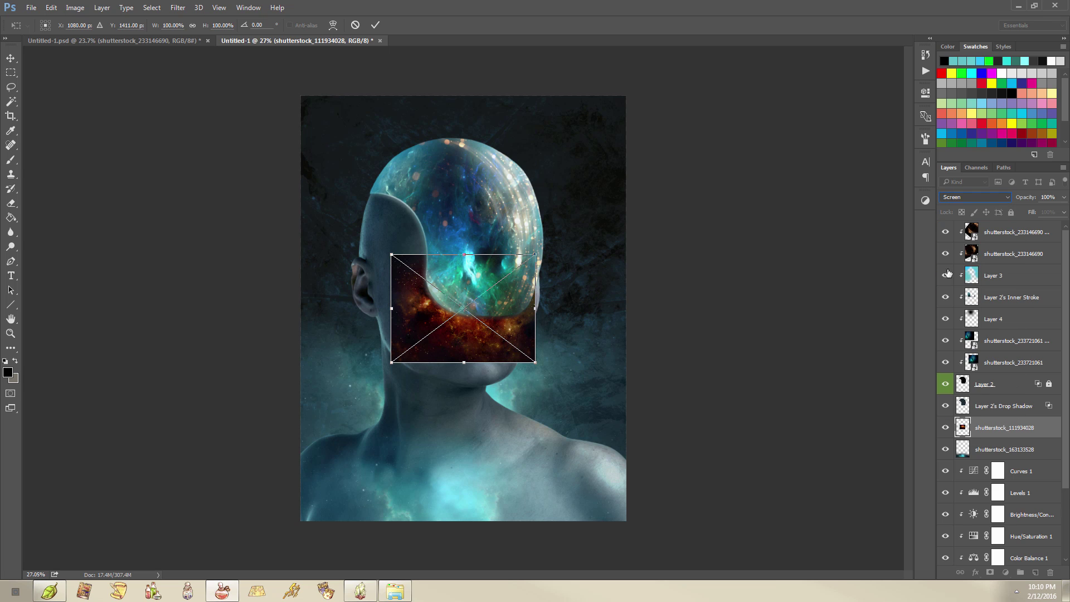
drag(536, 365, 711, 495)
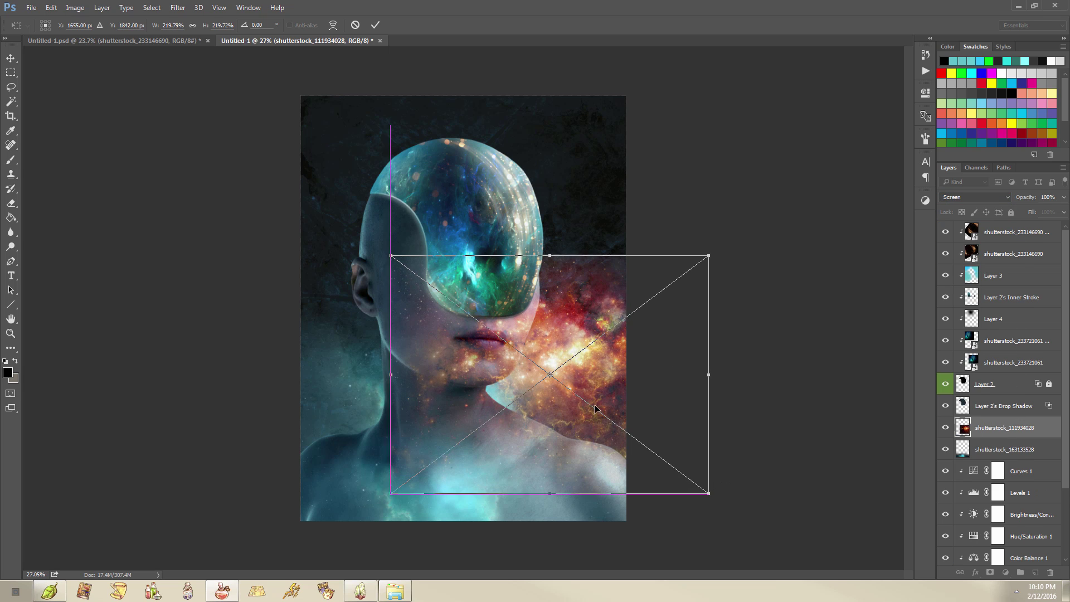
drag(636, 362, 524, 527)
mouse_move(557, 474)
mouse_down()
mouse_move(544, 483)
mouse_move(556, 477)
mouse_up()
- Rasterize the fiery nebula and erase its hard edges with the soft 1102 px eraser
key(e)
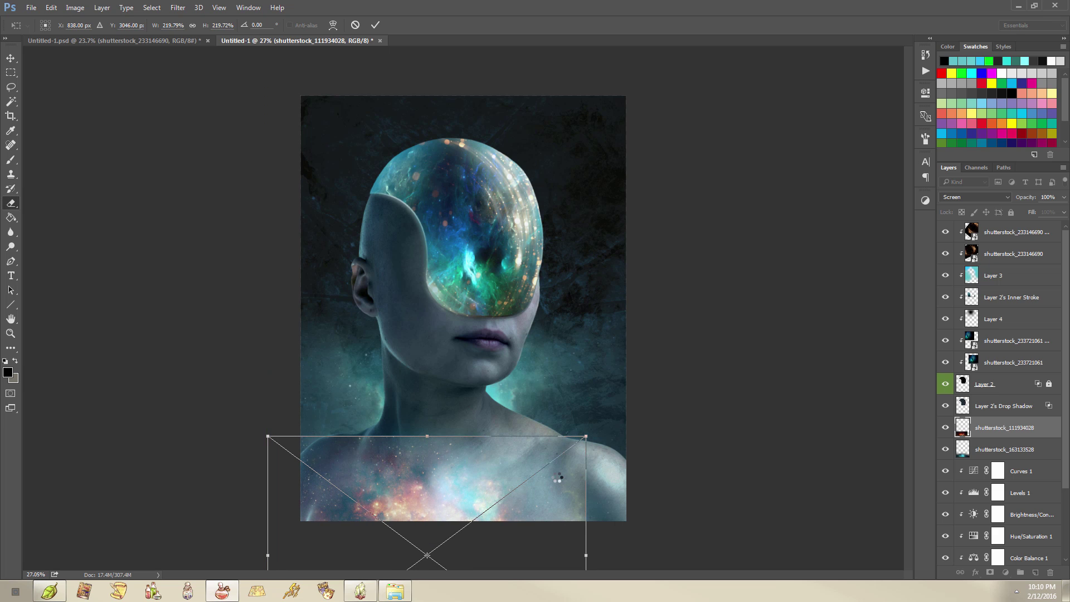
key(Return)
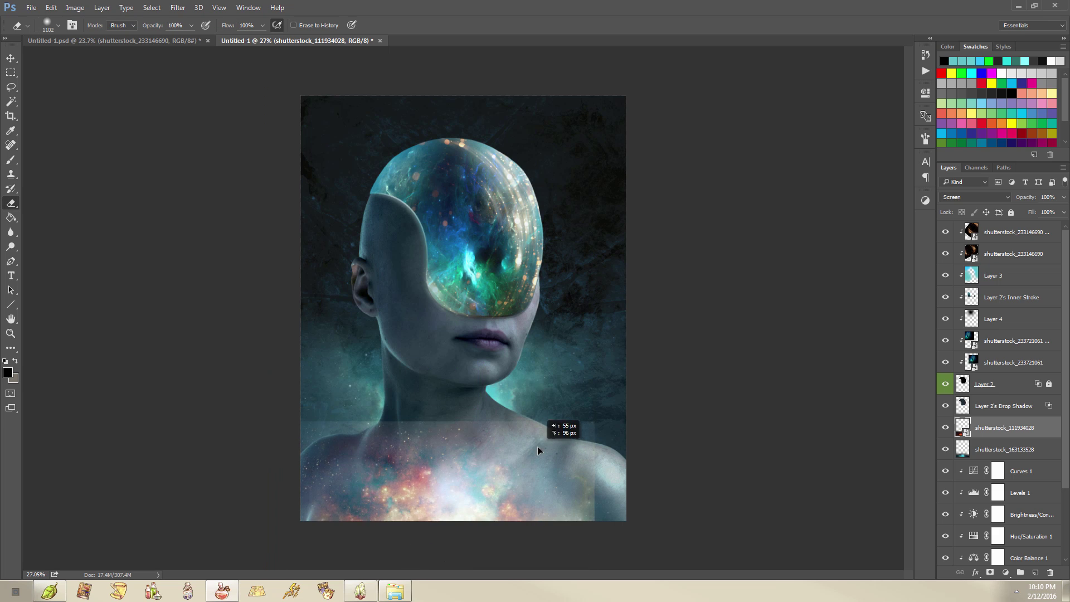
click(544, 425)
click(536, 234)
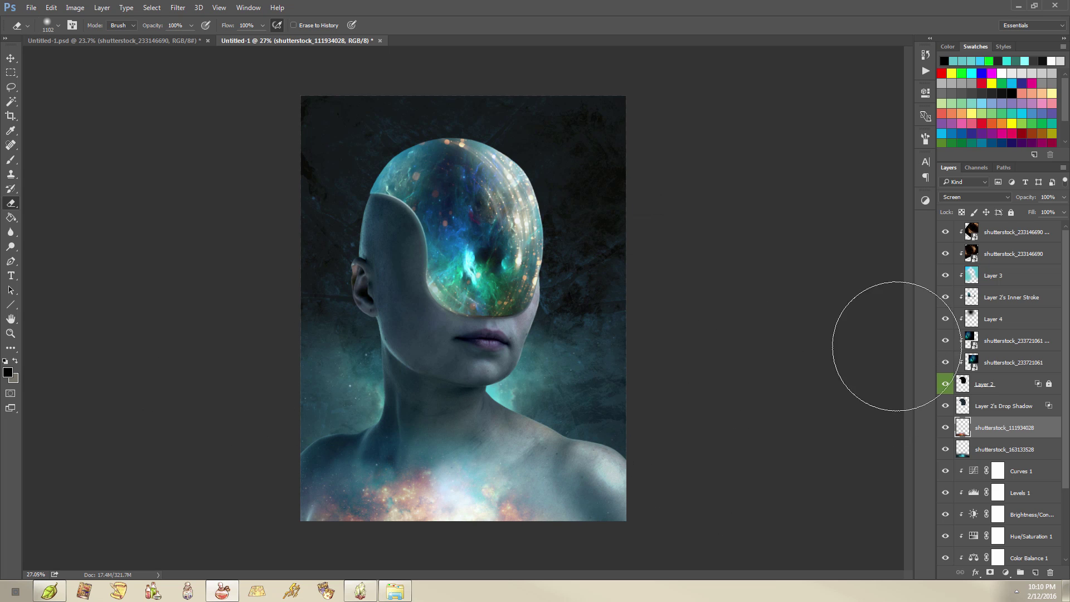
- Try Overlay, Linear Dodge (Add) and Color Dodge on the fiery nebula, and return its blend mode to Screen
click(981, 199)
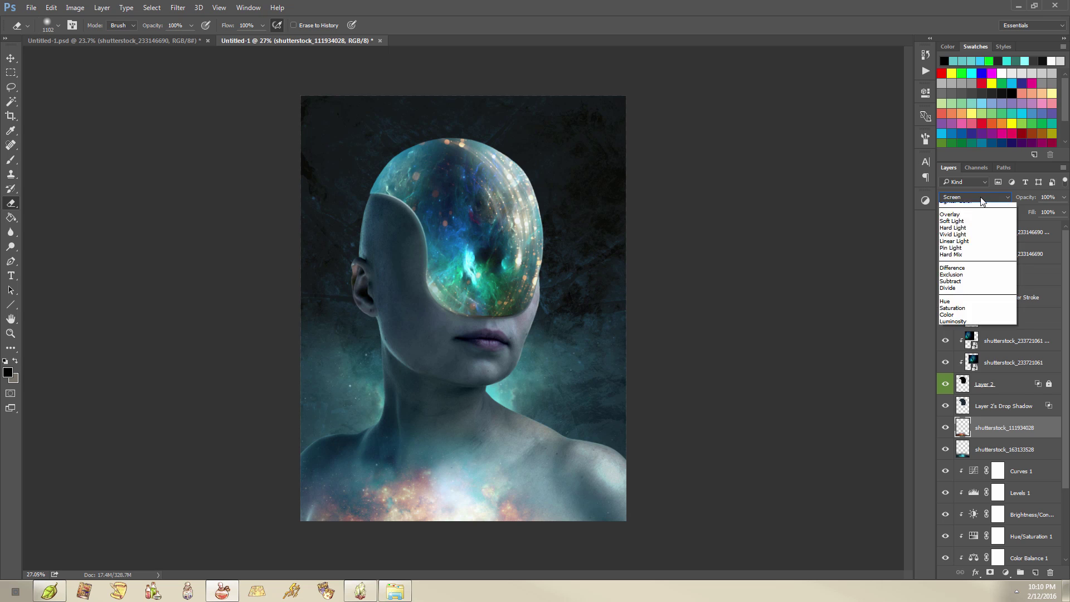
click(961, 306)
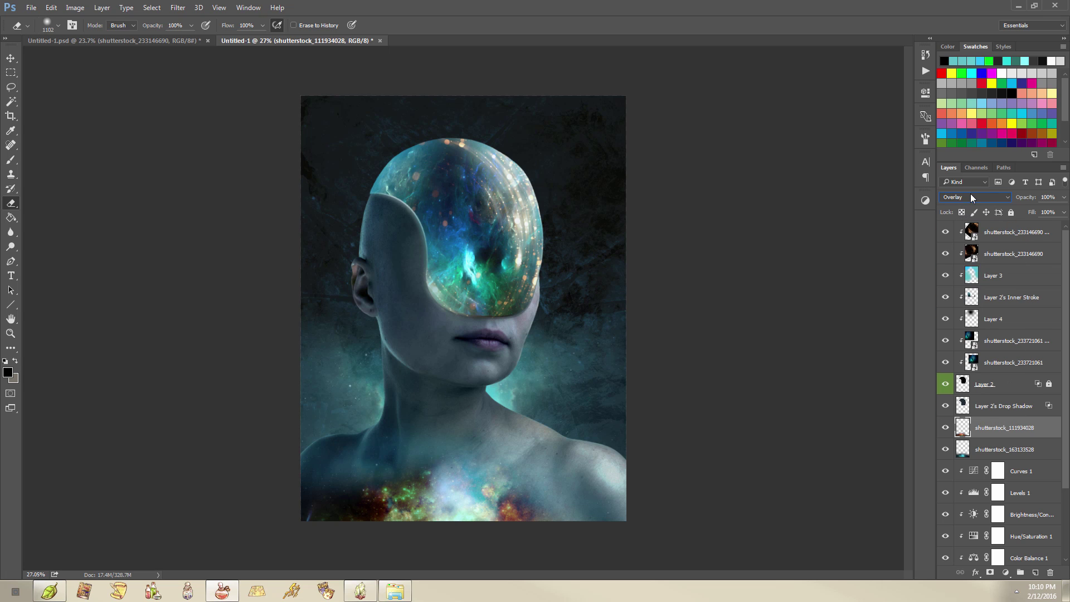
scroll(971, 193, up, 3)
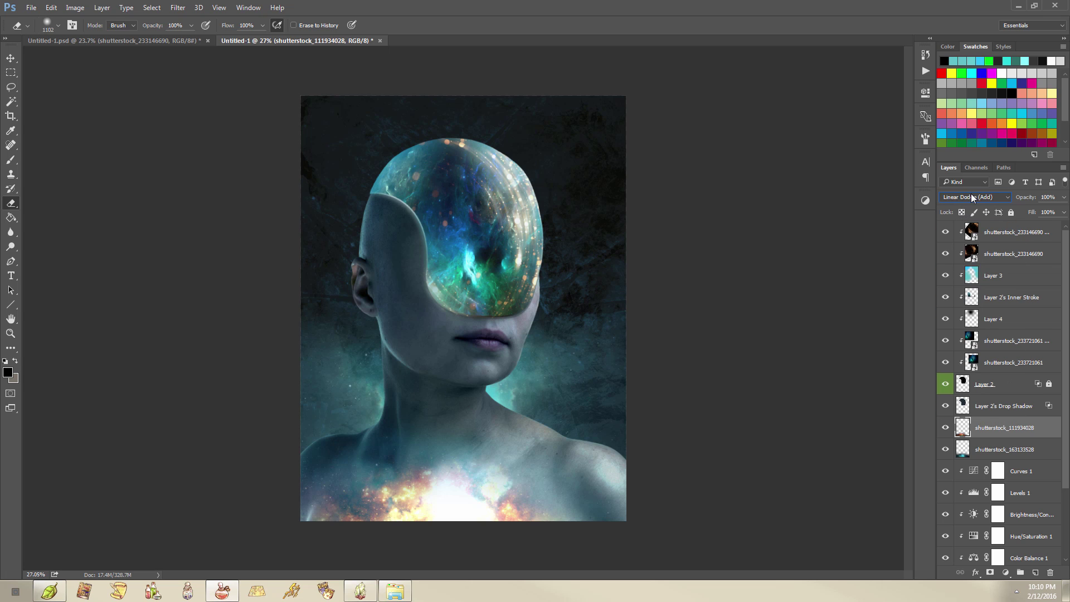
scroll(971, 193, up, 1)
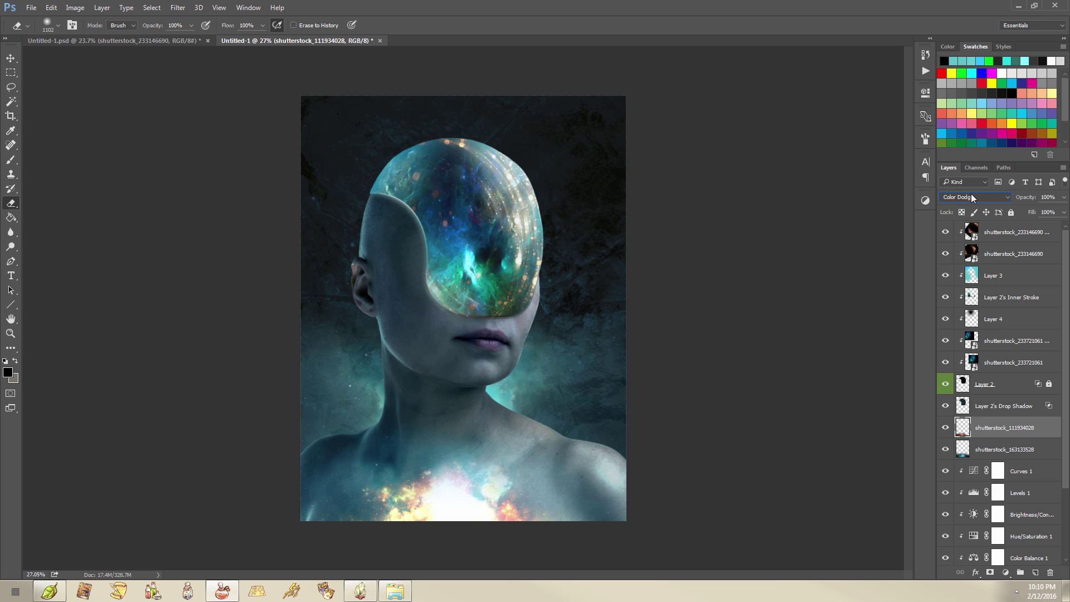
drag(592, 471, 523, 474)
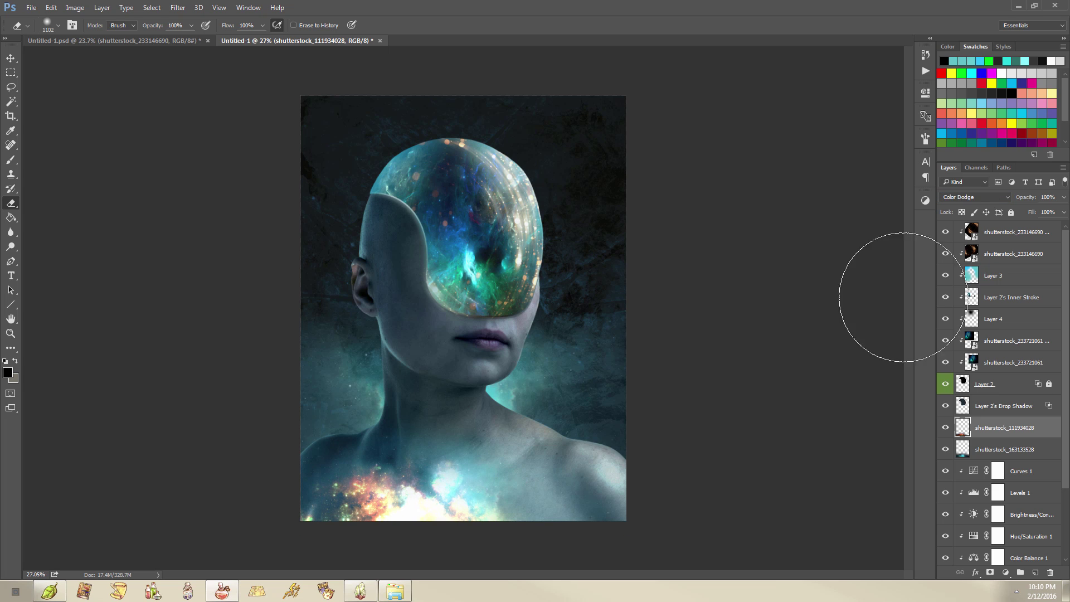
click(987, 202)
click(971, 253)
- Rotate the fiery nebula clockwise, reposition it over the lower chest, and soften its edges with the eraser
mouse_move(480, 397)
mouse_down()
mouse_move(514, 411)
mouse_move(515, 436)
mouse_move(586, 304)
mouse_move(568, 323)
mouse_up()
key(ctrl+t)
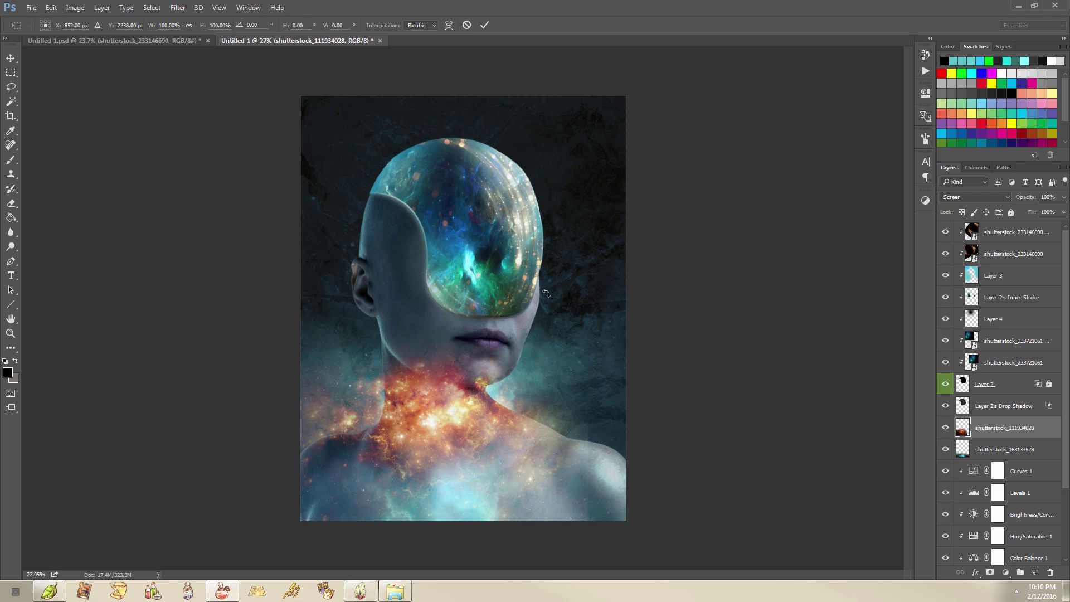
drag(485, 222, 797, 385)
mouse_move(476, 339)
mouse_down()
mouse_move(391, 454)
mouse_move(497, 470)
mouse_move(456, 455)
mouse_up()
key(Return)
key(e)
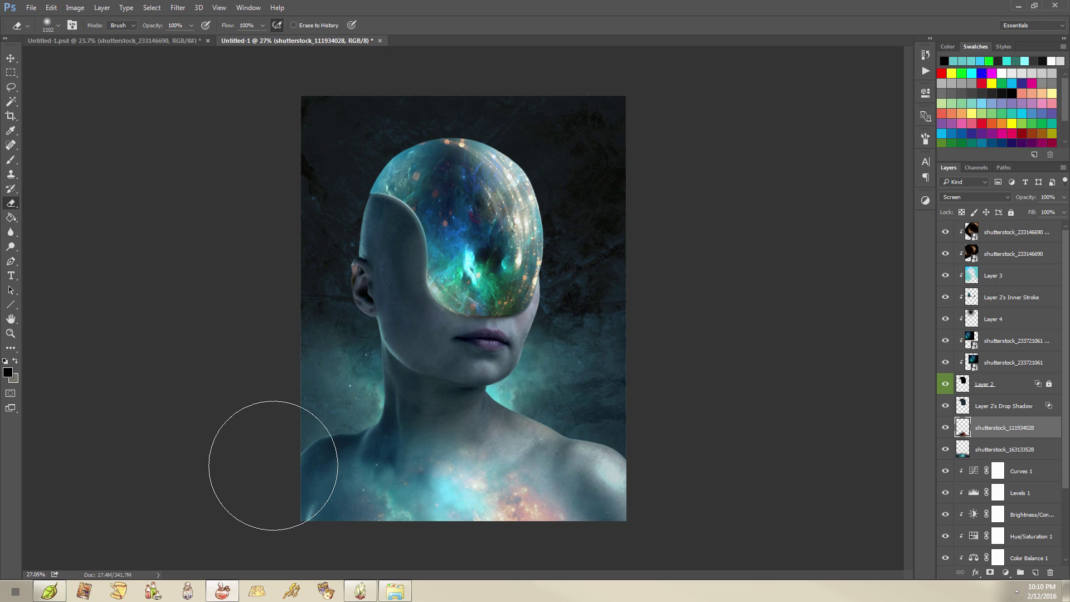
- Add a Photo Filter adjustment layer above the shutterstock_163133528 layer that sits directly over the Background
scroll(557, 362, down, 3)
scroll(565, 366, up, 3)
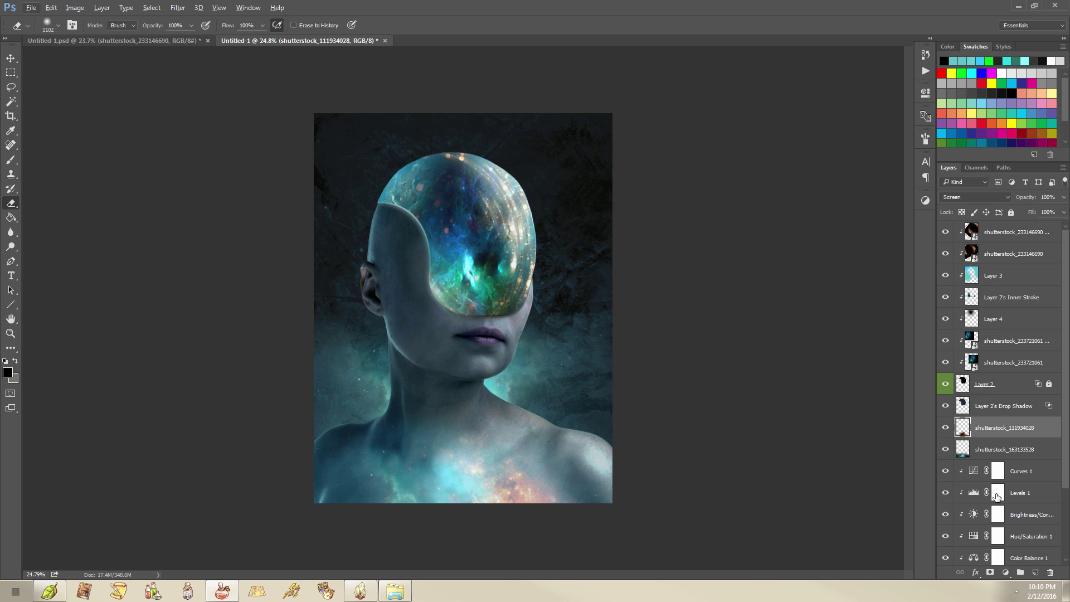
click(1025, 472)
scroll(1028, 473, down, 2)
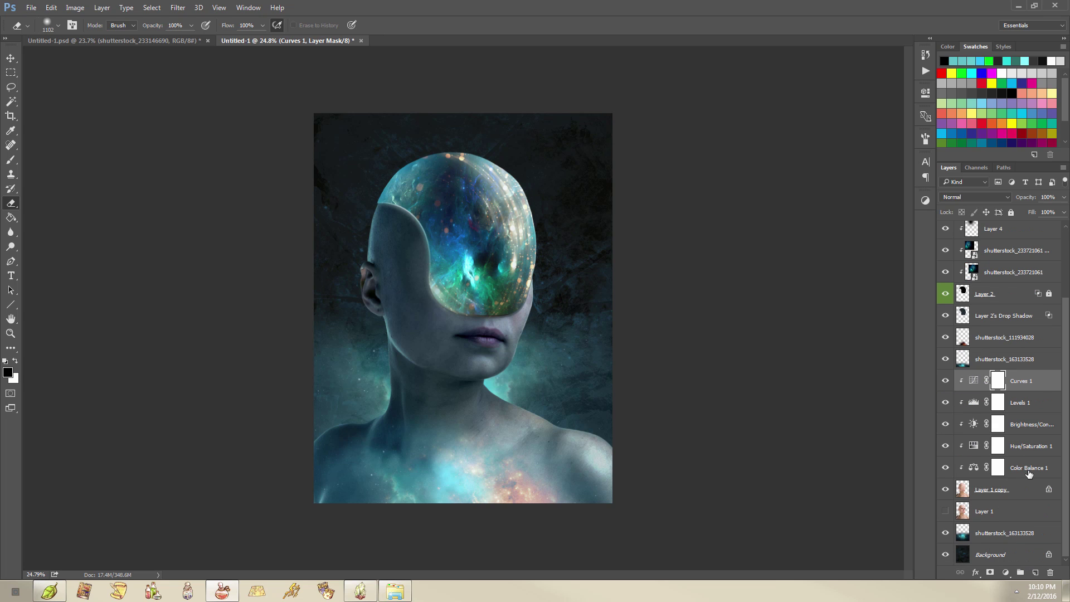
click(1010, 540)
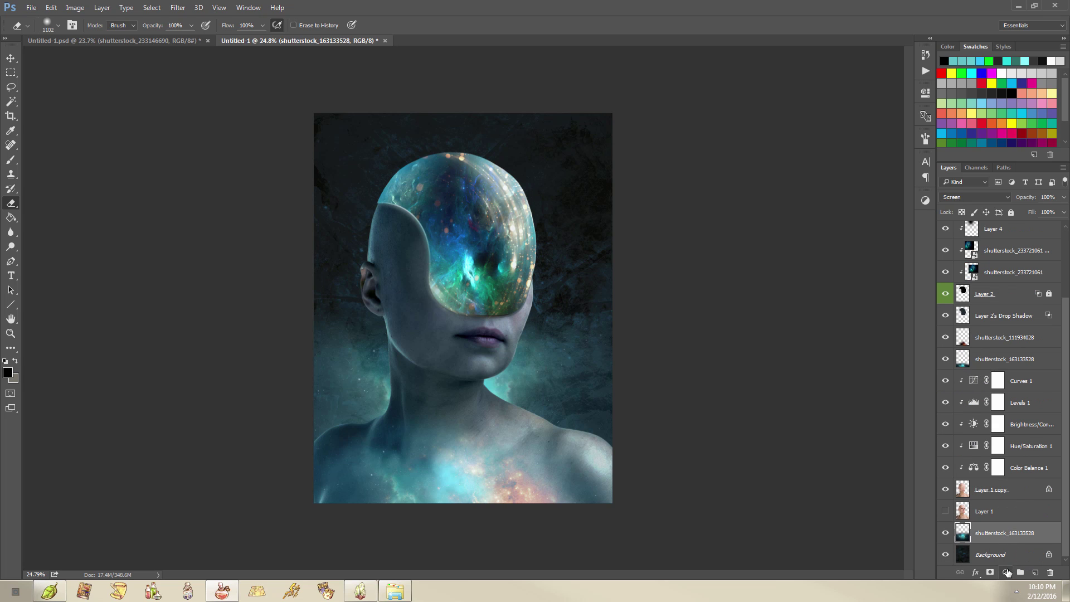
click(1006, 572)
click(978, 469)
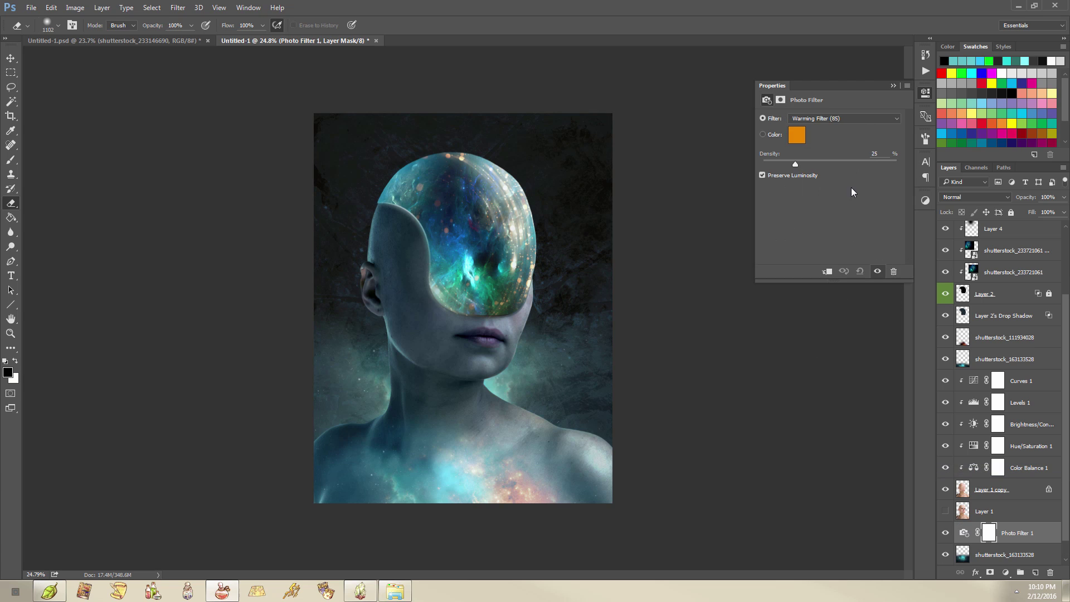
- Set the Photo Filter's density to 66% and give it the custom light blue color 00b4ff
click(822, 119)
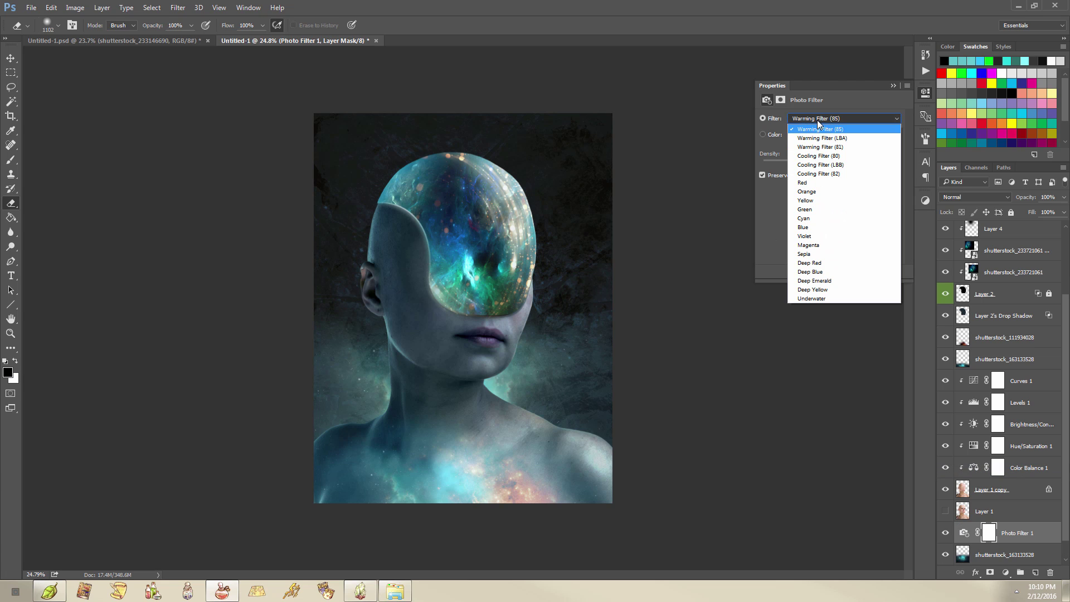
click(843, 167)
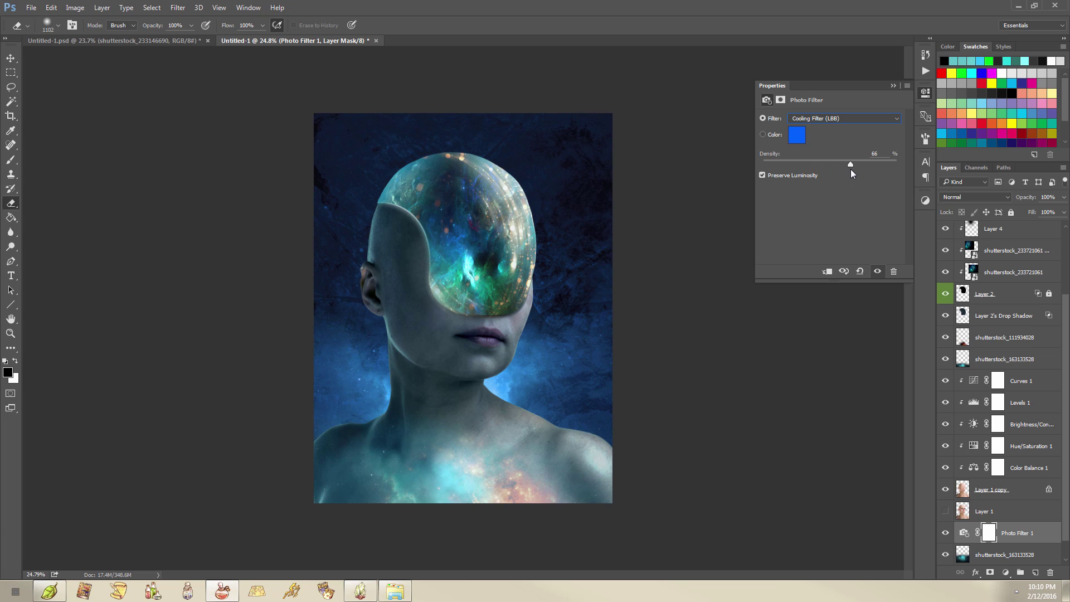
click(763, 134)
click(797, 134)
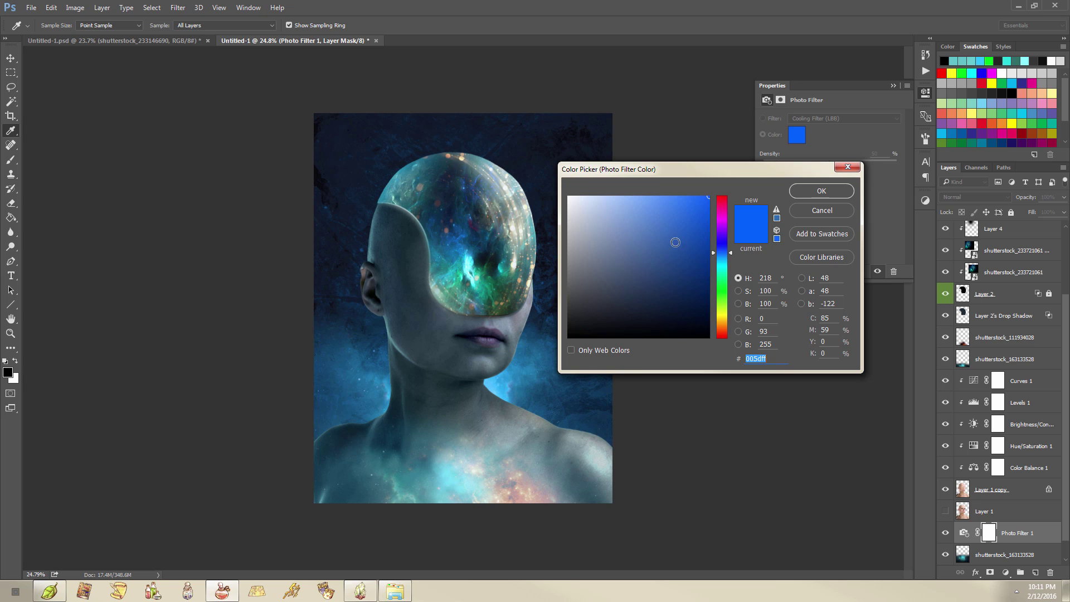
click(722, 260)
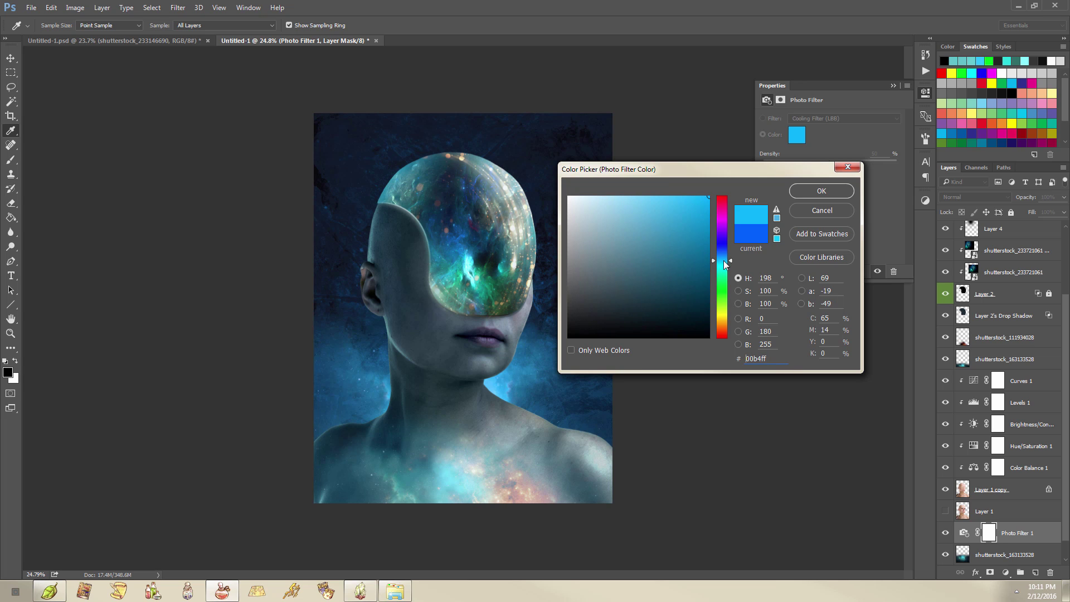
click(817, 191)
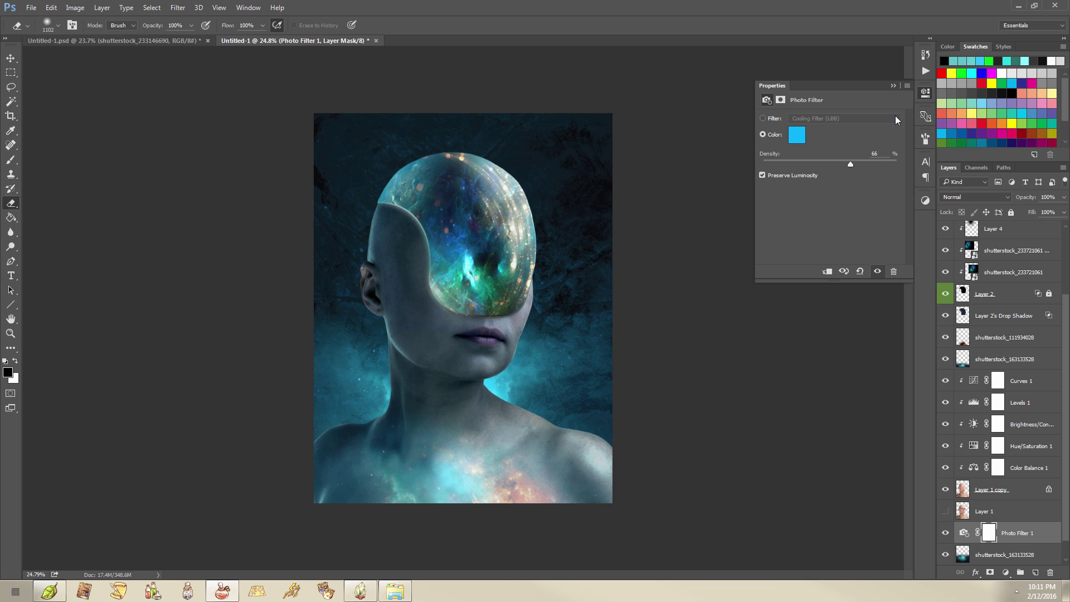
click(893, 85)
- Compare the composite's background with the reference document and return to the working document
click(169, 38)
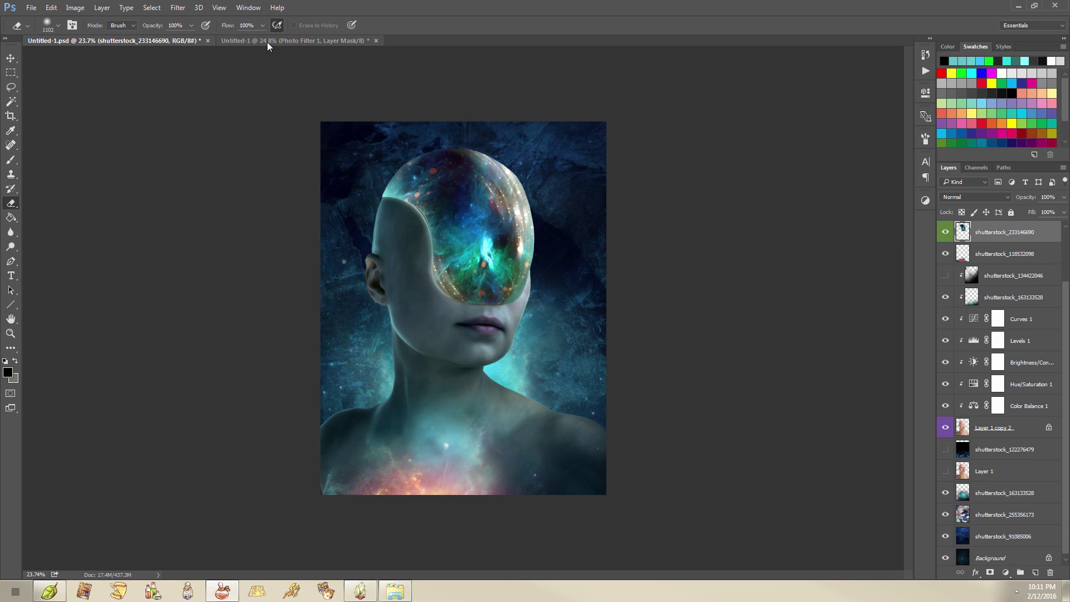
click(270, 39)
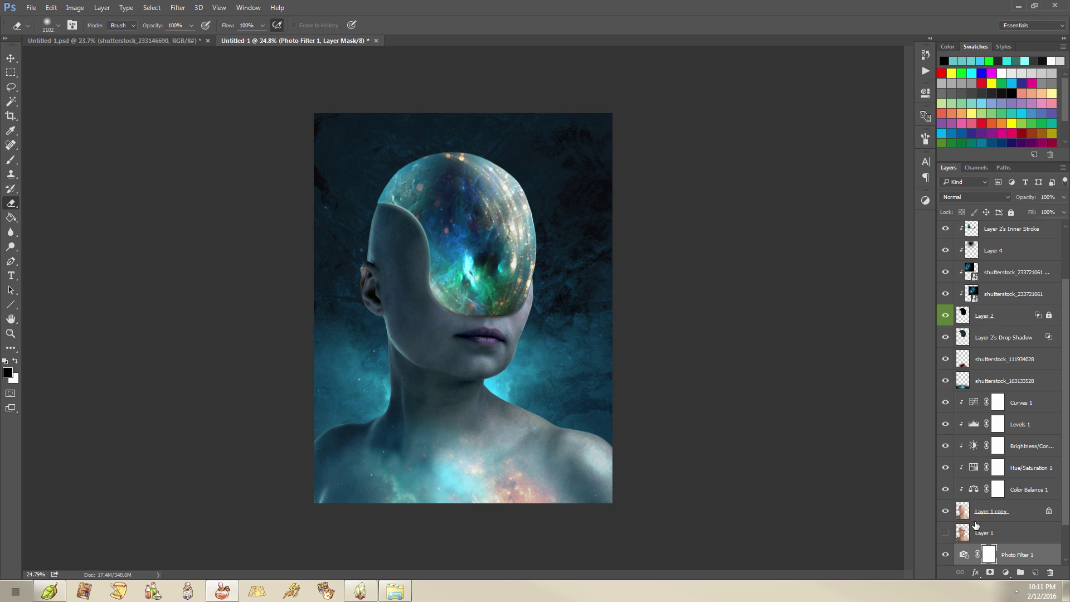
scroll(976, 525, down, 2)
- Preview the stock images shutterstock_109714757 and shutterstock_113278297 from the Space folder
click(396, 591)
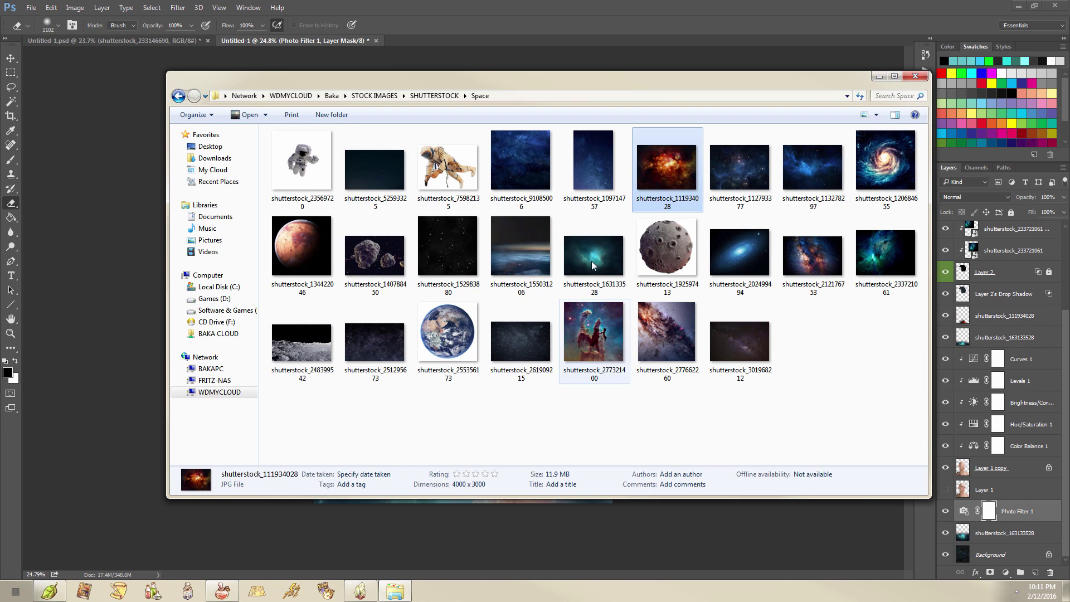
double_click(608, 174)
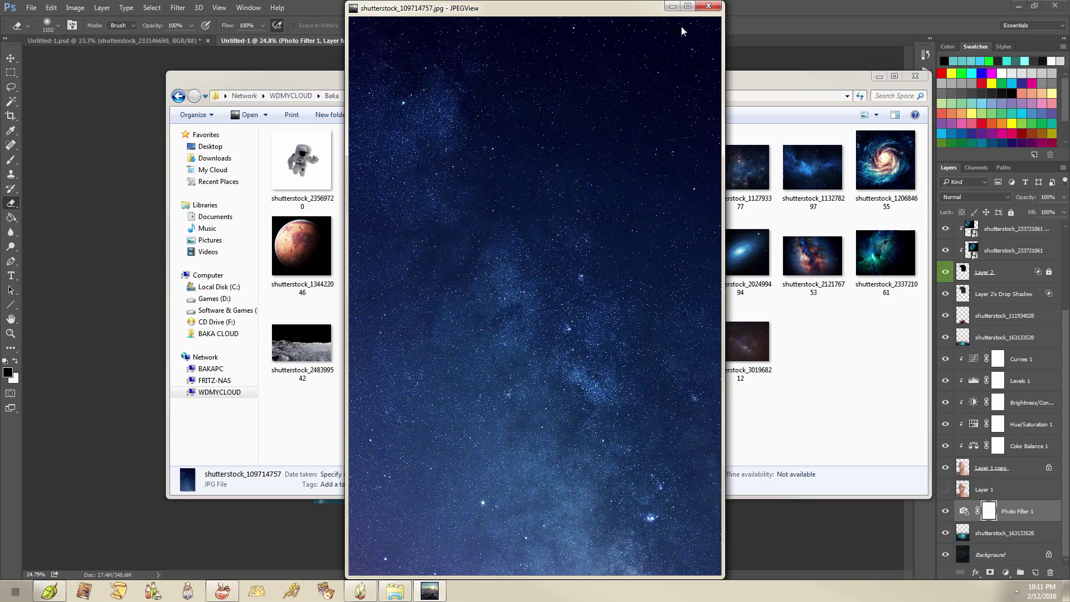
click(709, 6)
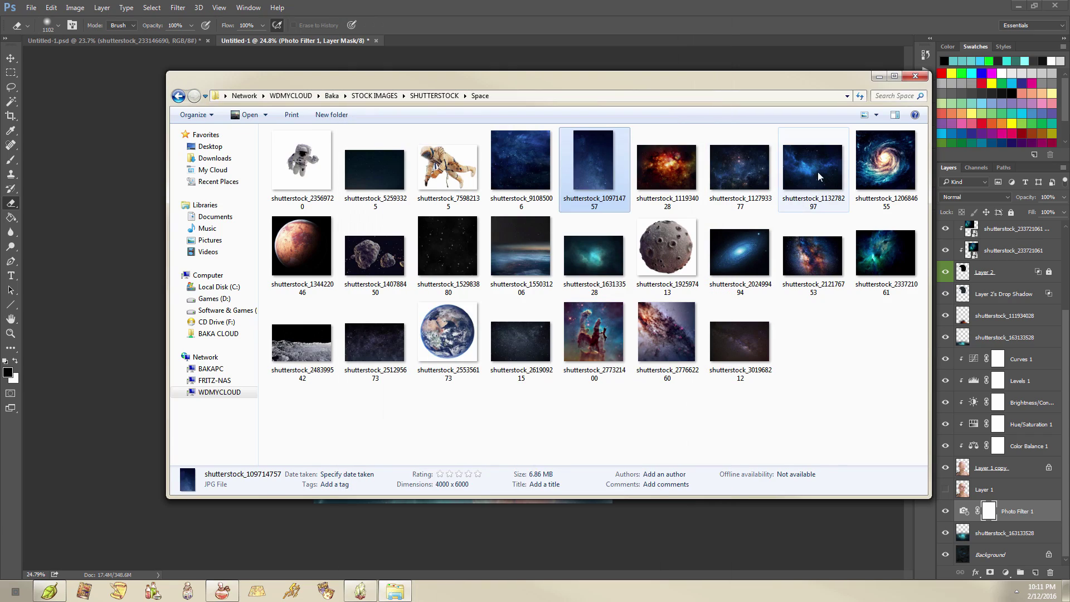
click(817, 172)
key(Return)
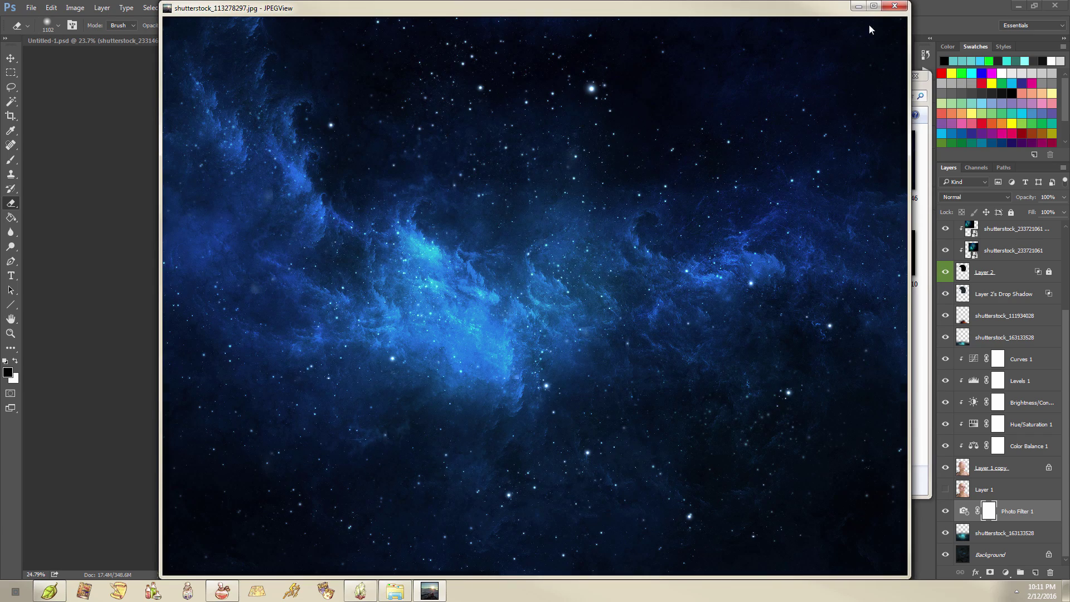
click(900, 6)
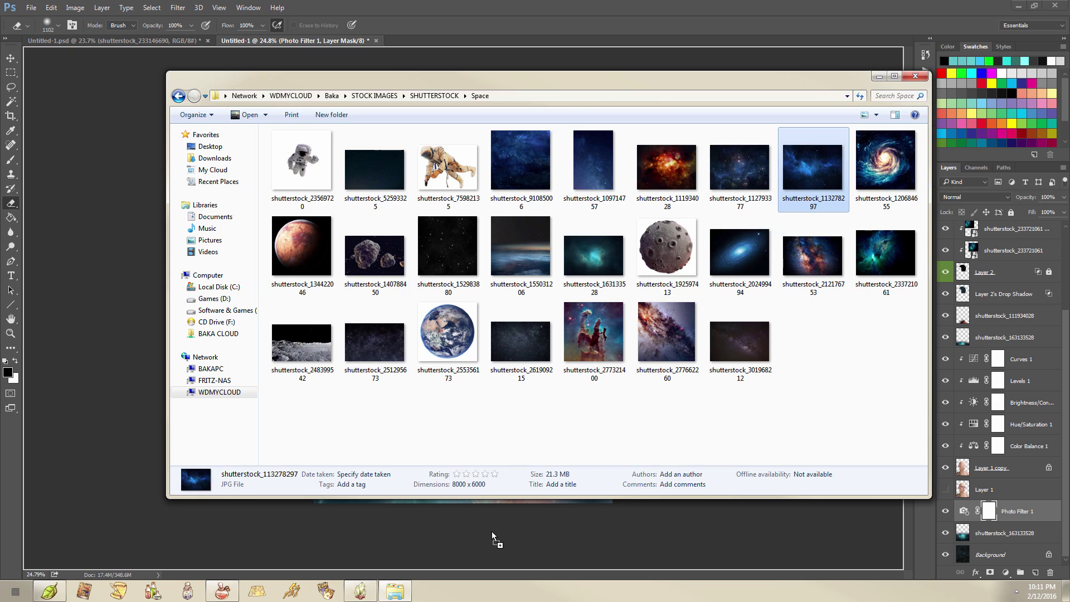
- Place shutterstock_113278297 above the Photo Filter, scale it to about 215%, and position it to fill the background behind the figure
click(496, 536)
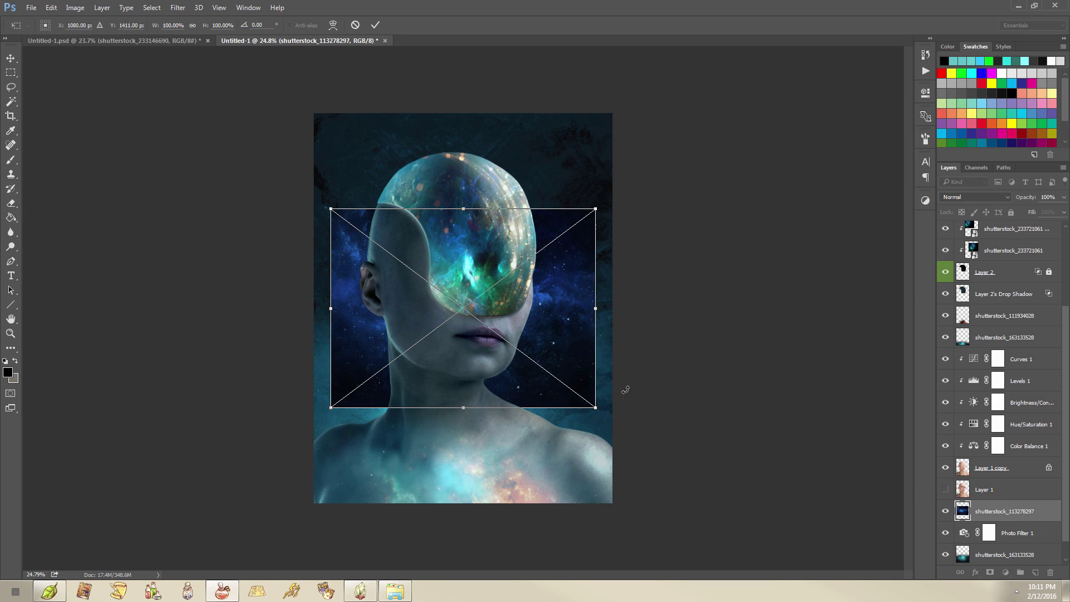
drag(599, 410, 900, 566)
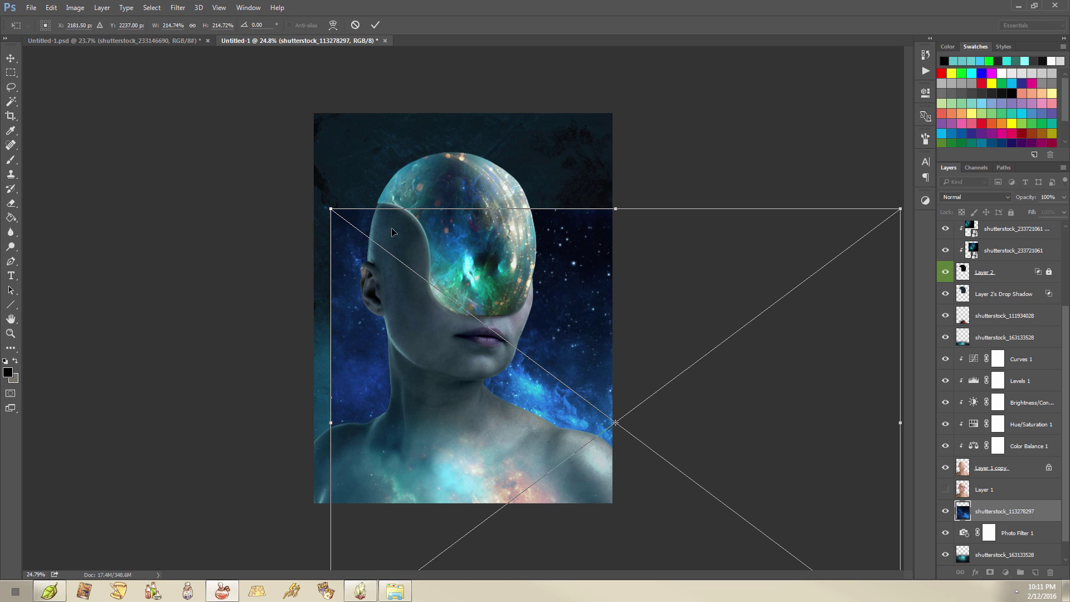
drag(565, 272, 477, 198)
key(e)
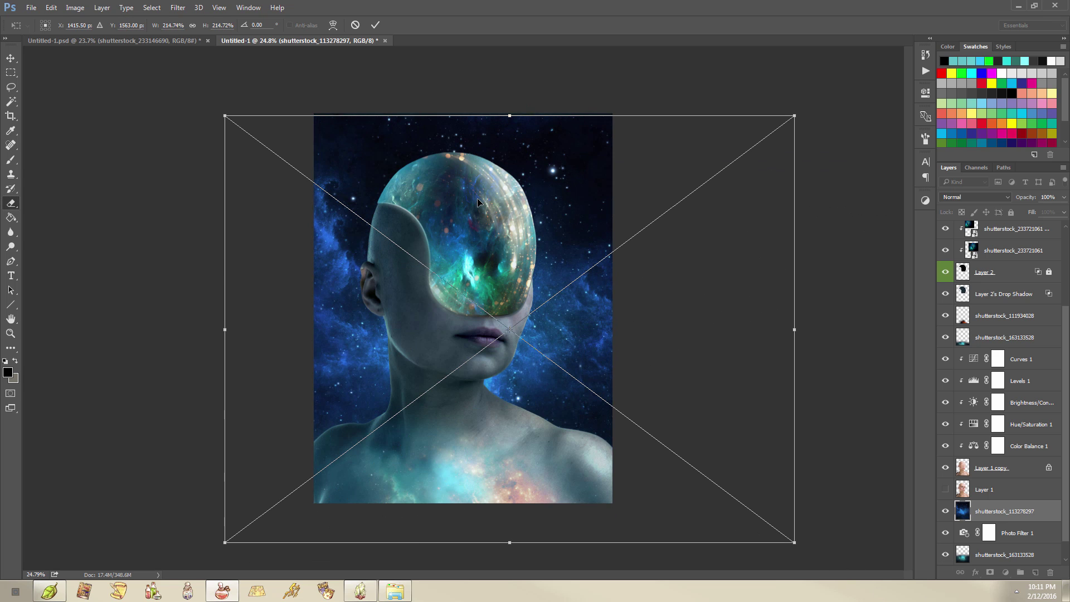
key(Return)
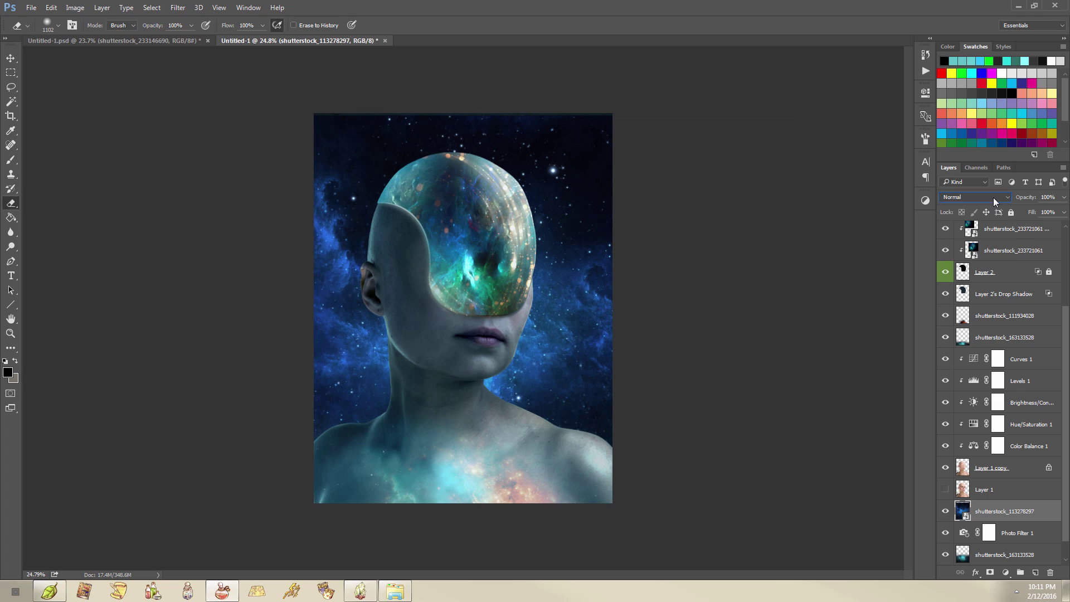
- Set the blue starry nebula layer to Screen blending at 32% opacity
click(994, 198)
click(980, 273)
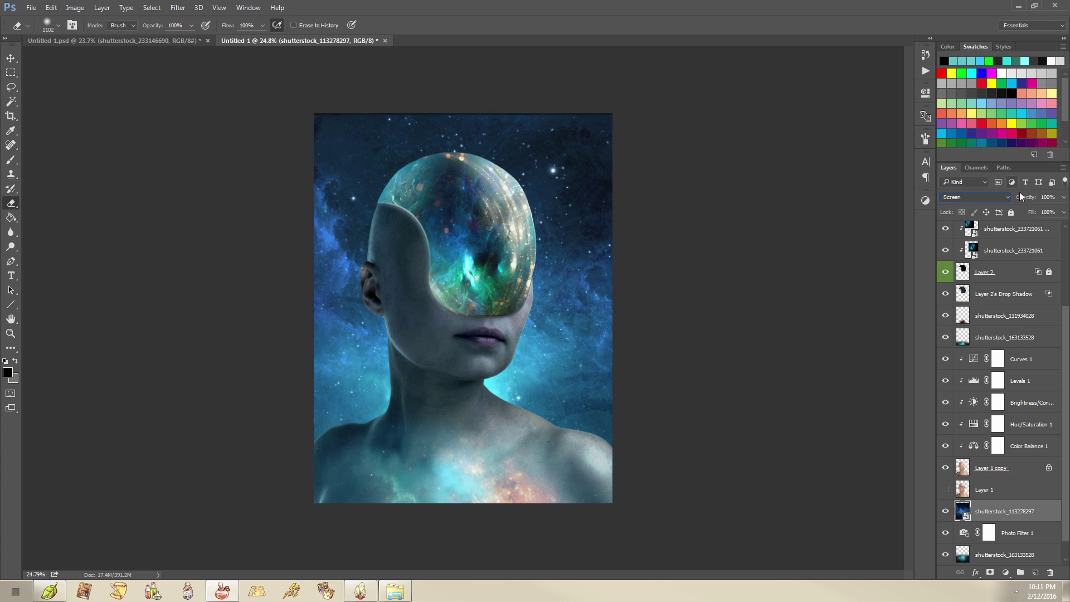
drag(1028, 199, 989, 205)
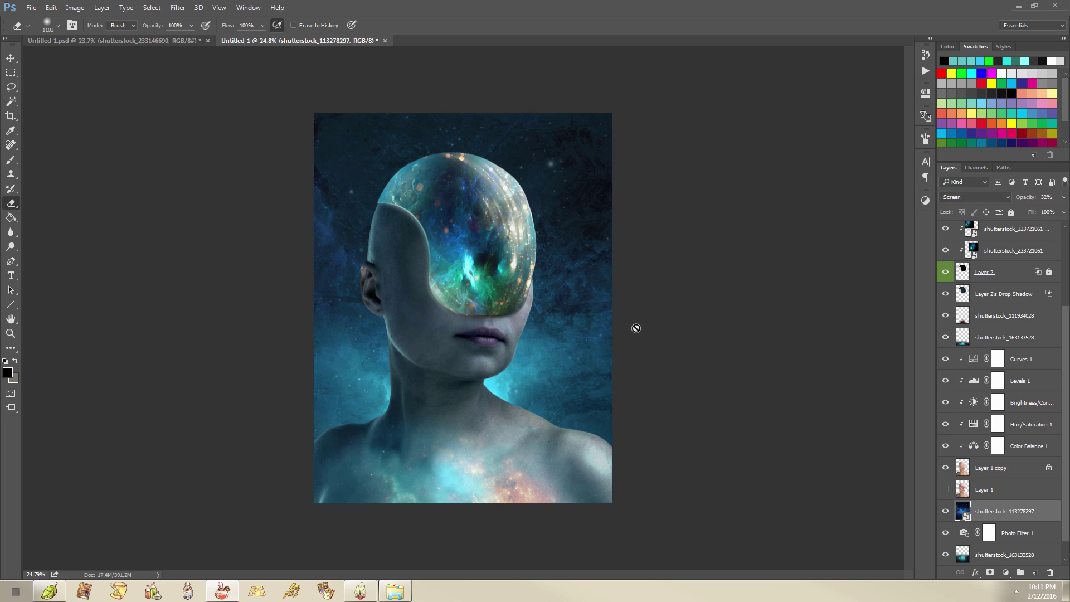
- Examine the effect of the shutterstock_134422046 texture layer in the reference document by toggling its visibility, and return to the working document
click(153, 41)
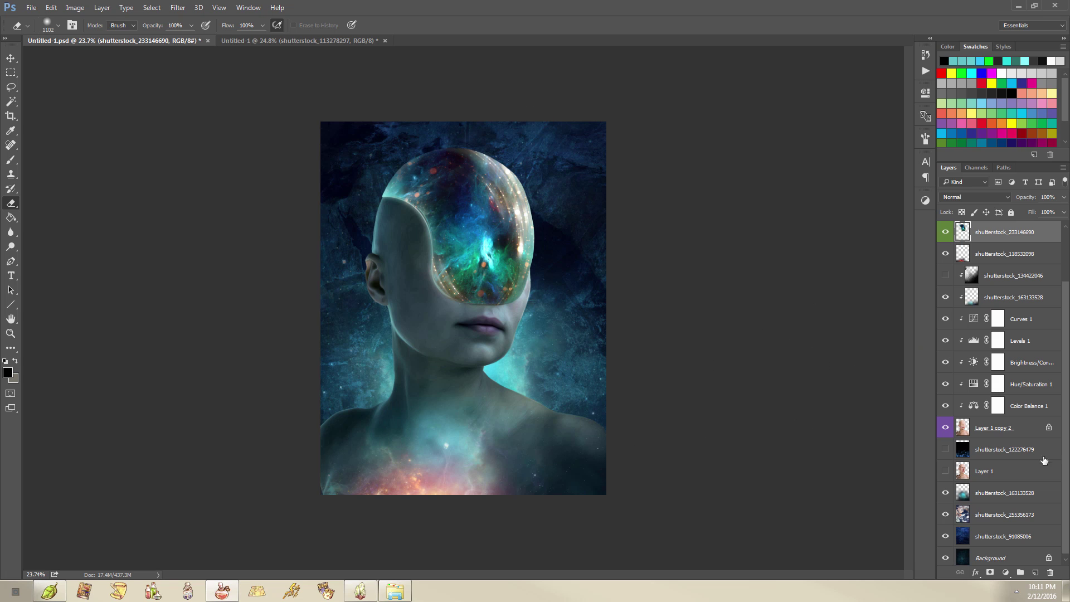
scroll(959, 320, up, 3)
click(945, 341)
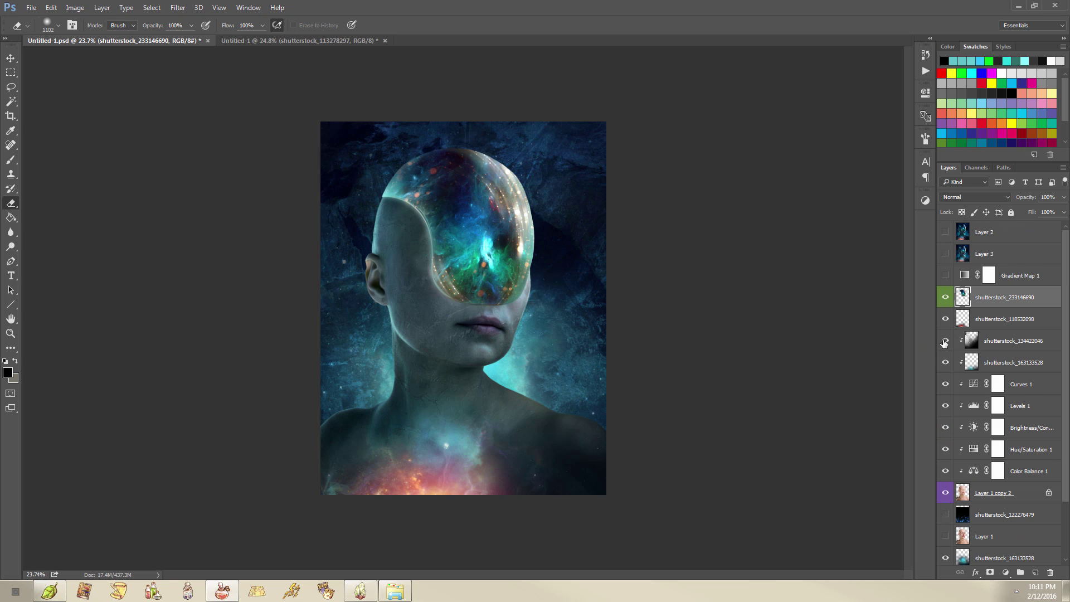
click(945, 342)
click(945, 341)
click(945, 276)
click(318, 38)
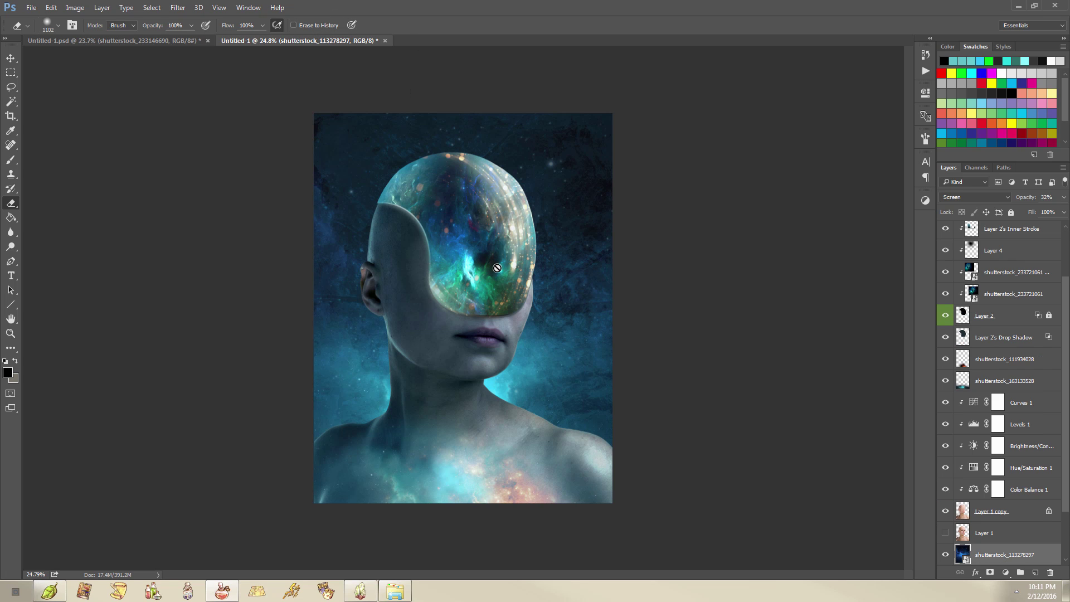
- Add a new empty clipped layer directly above Layer 1 copy
scroll(990, 396, down, 2)
click(1028, 470)
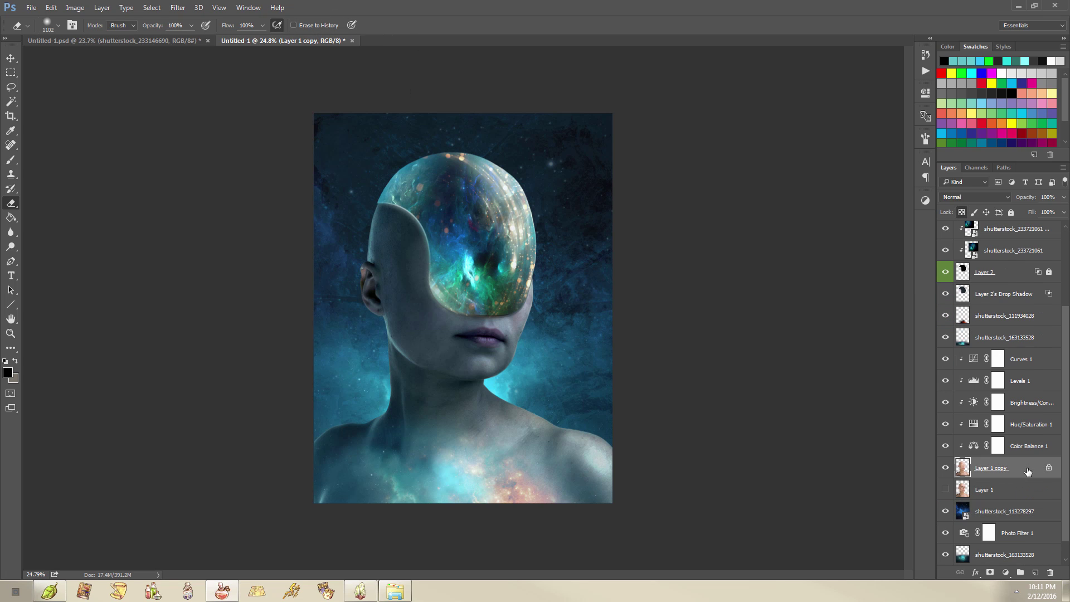
click(1034, 573)
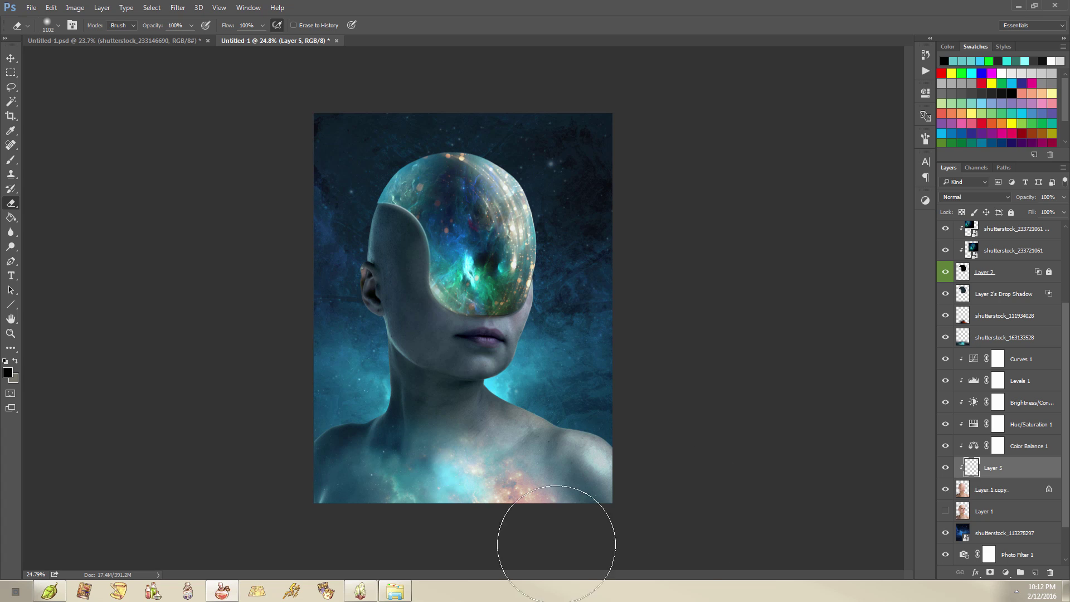
- Place the planet image shutterstock_134422046 clipped to Layer 1 copy, enlarge it to about 641%, and position it over the head and shoulders
click(397, 593)
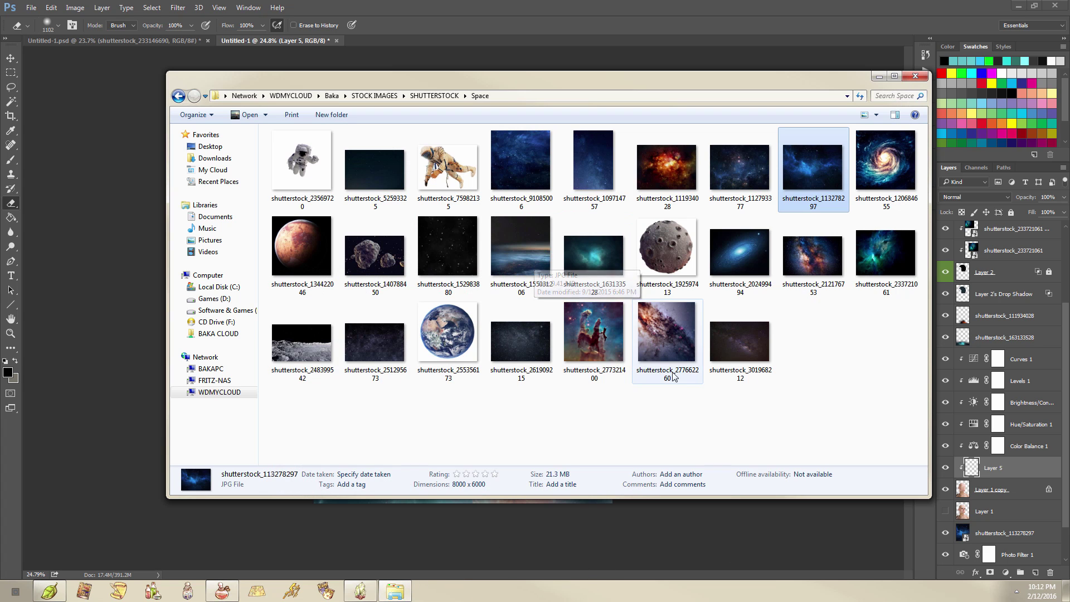
click(695, 400)
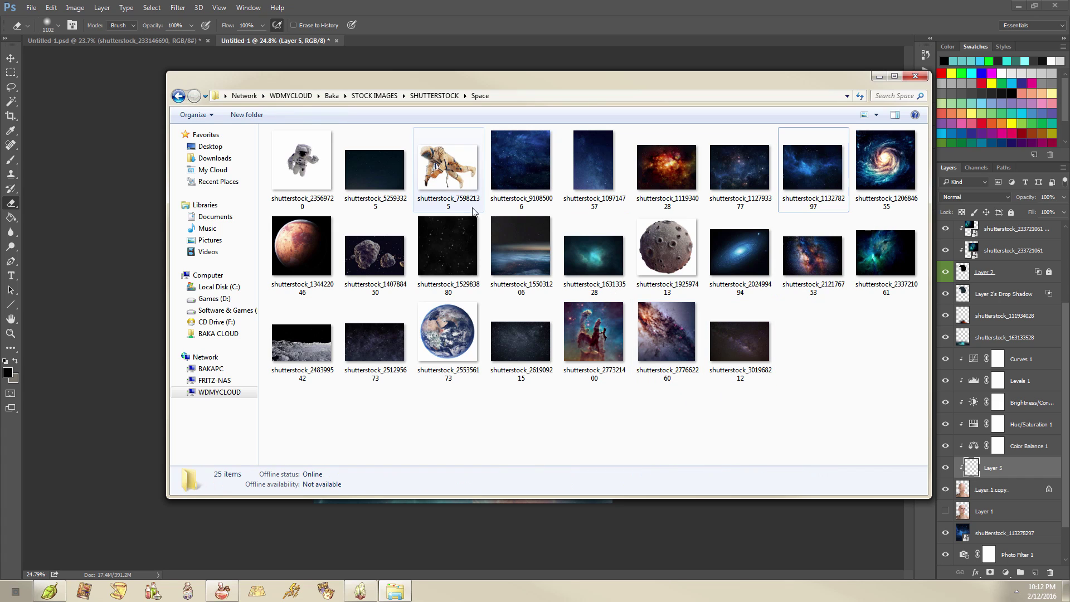
click(303, 249)
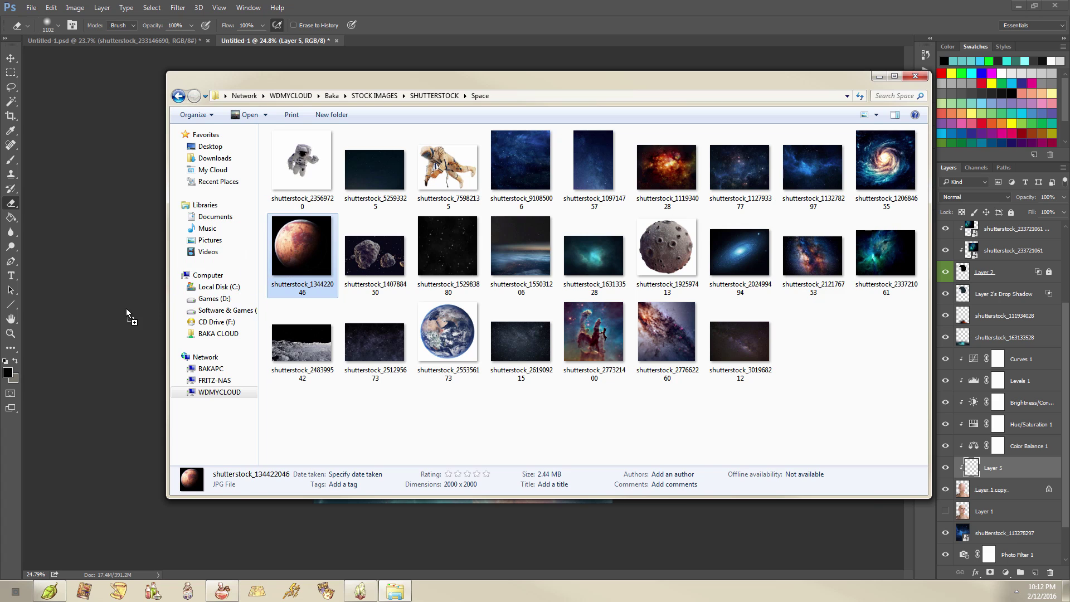
drag(126, 309, 139, 335)
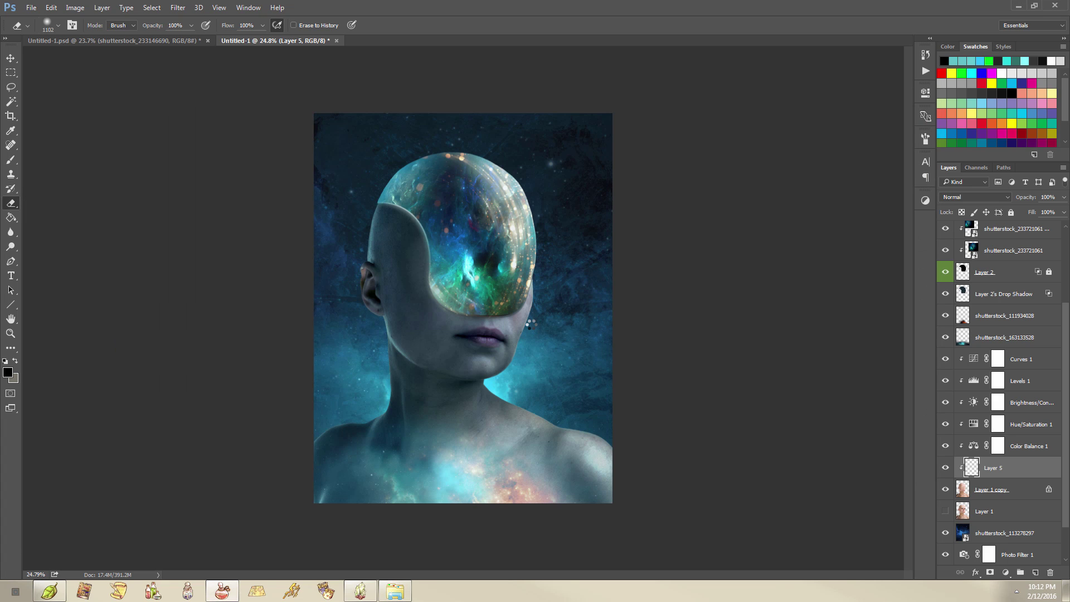
drag(499, 342, 925, 600)
drag(797, 457, 620, 345)
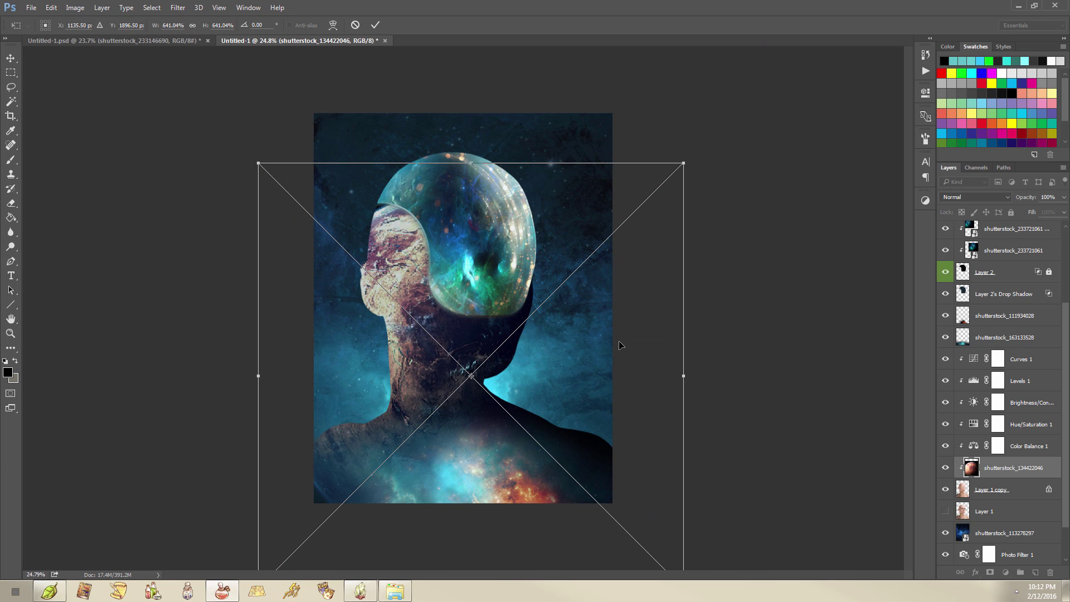
key(e)
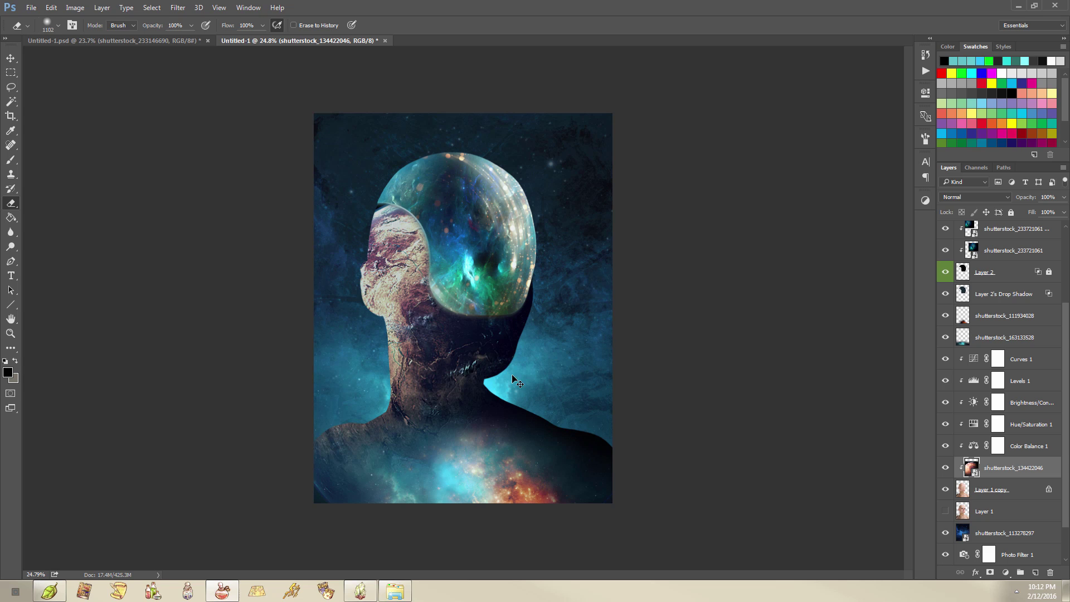
- Set the planet texture layer's blend mode to Overlay and rasterize the layer
click(979, 198)
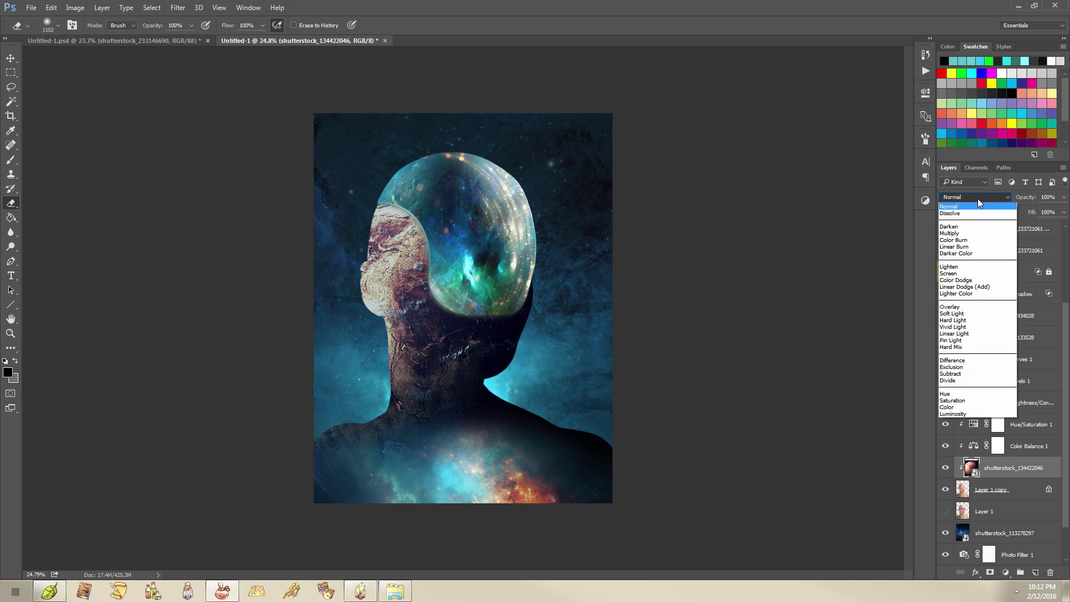
click(977, 307)
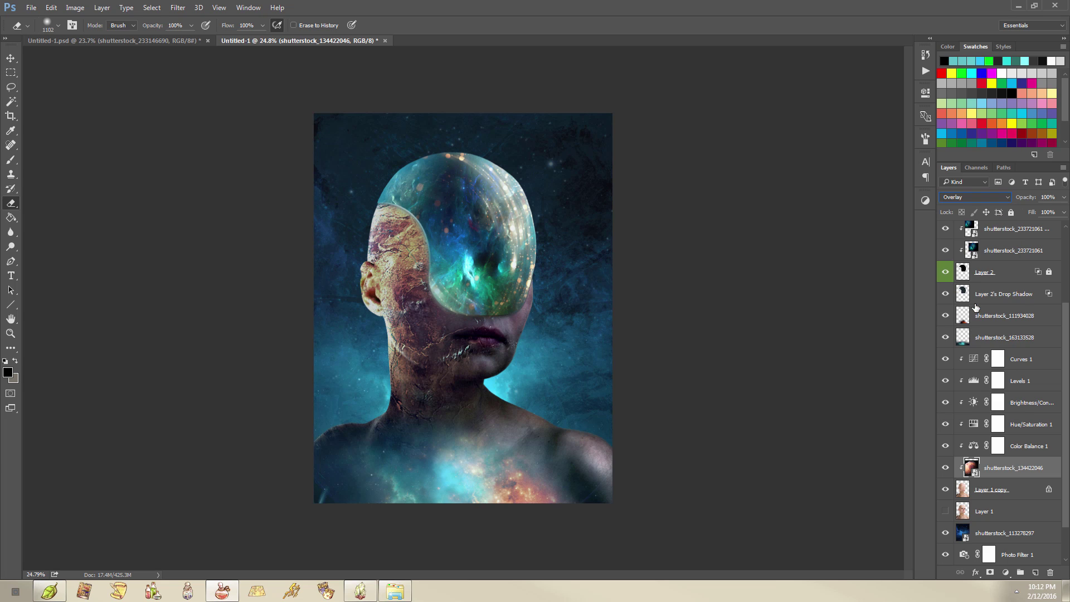
right_click(1024, 475)
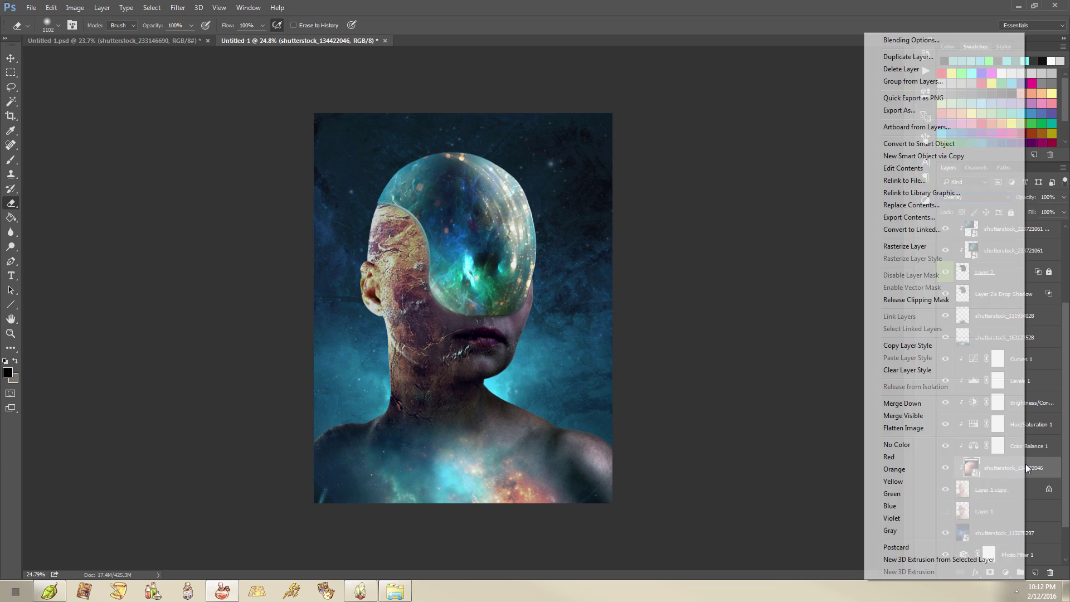
click(904, 247)
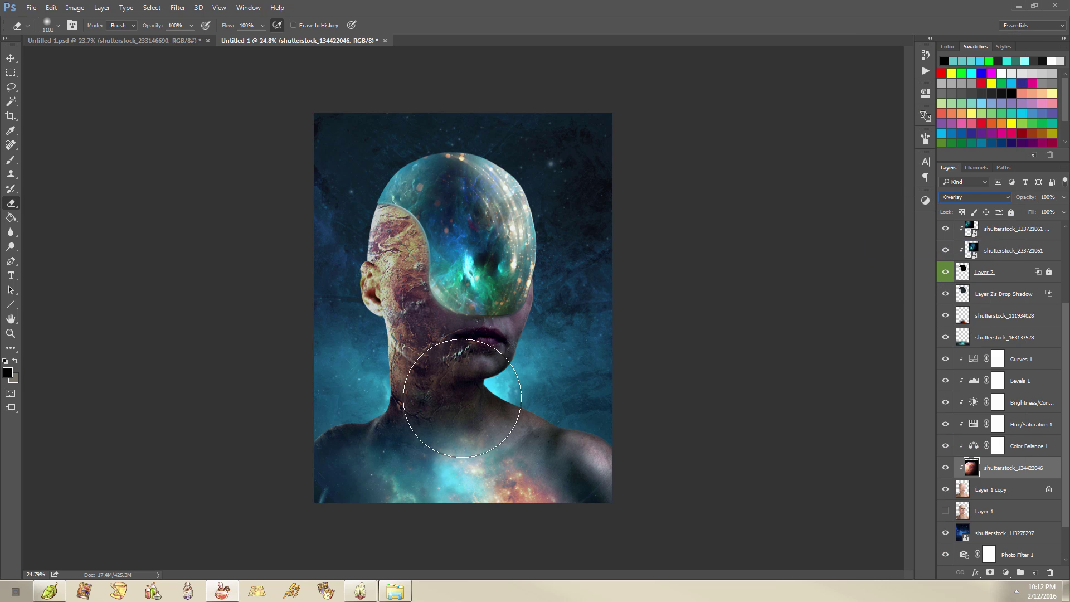
- Desaturate the planet texture and lower its layer opacity to 44%
click(74, 7)
mouse_move(125, 36)
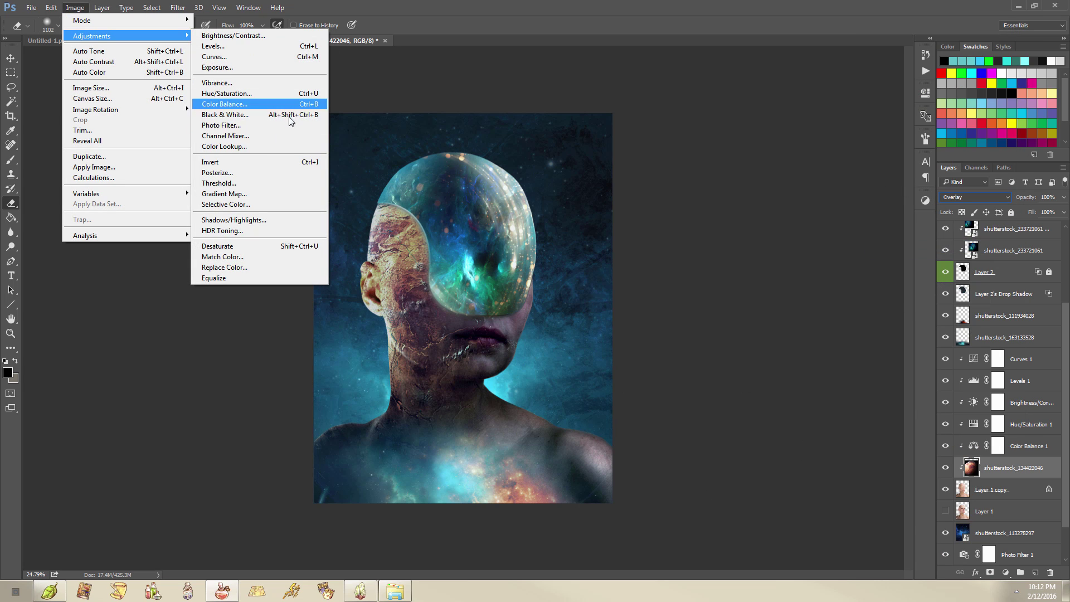
click(272, 249)
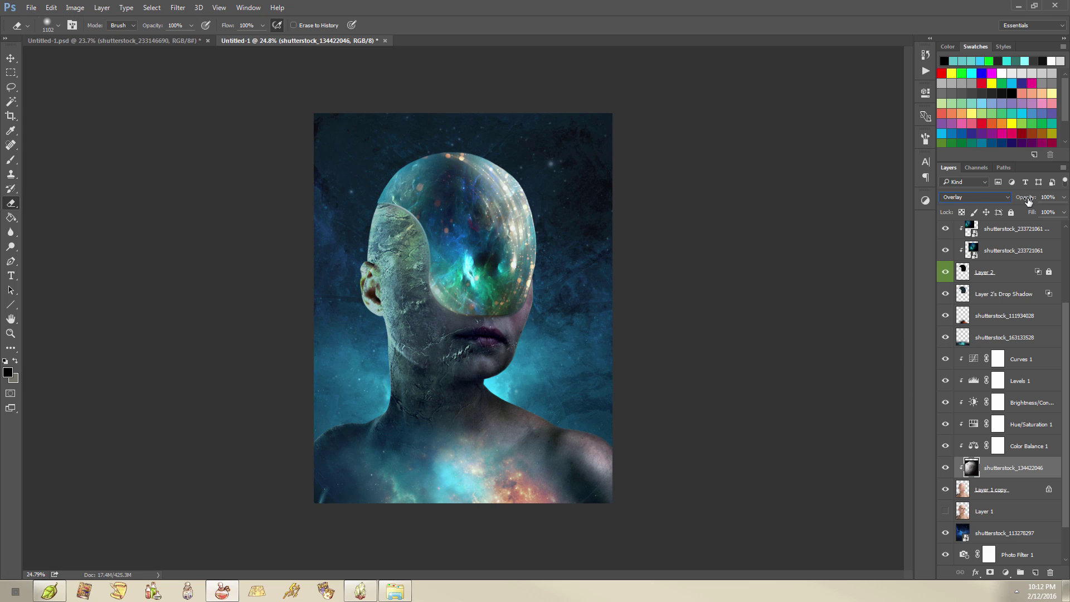
drag(1028, 200, 999, 205)
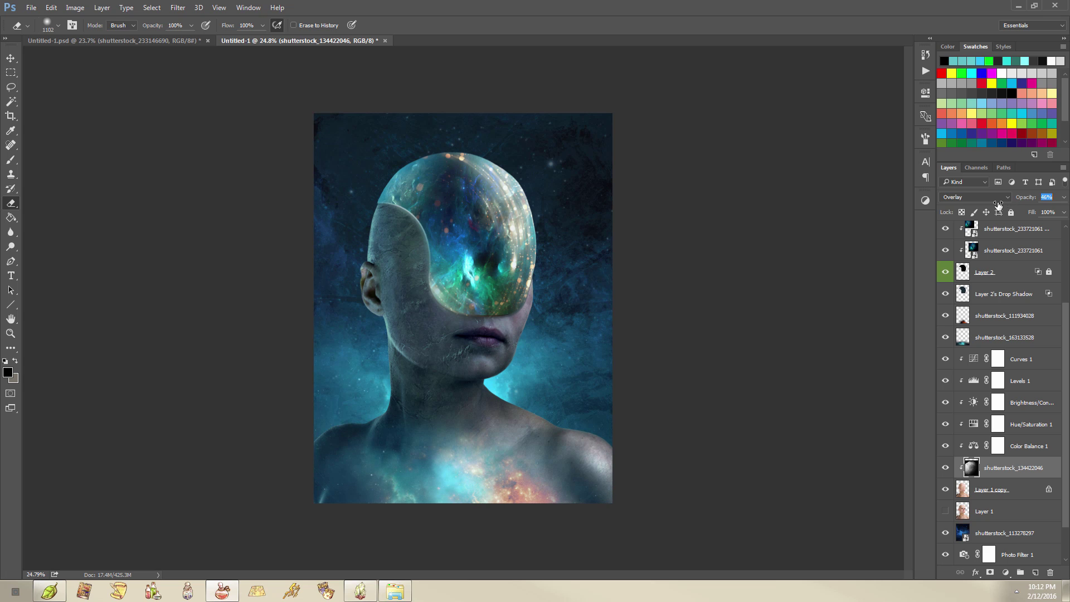
key(Return)
- Check the blend mode and opacity of the shutterstock_134422046 layer in the reference document, and return to the working document
click(150, 43)
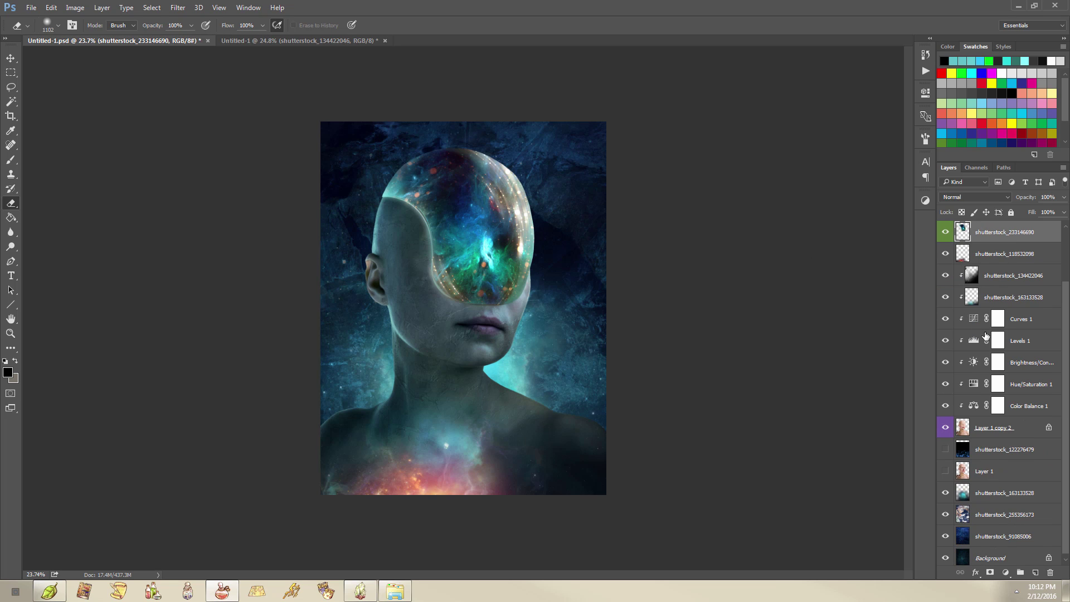
scroll(987, 335, up, 3)
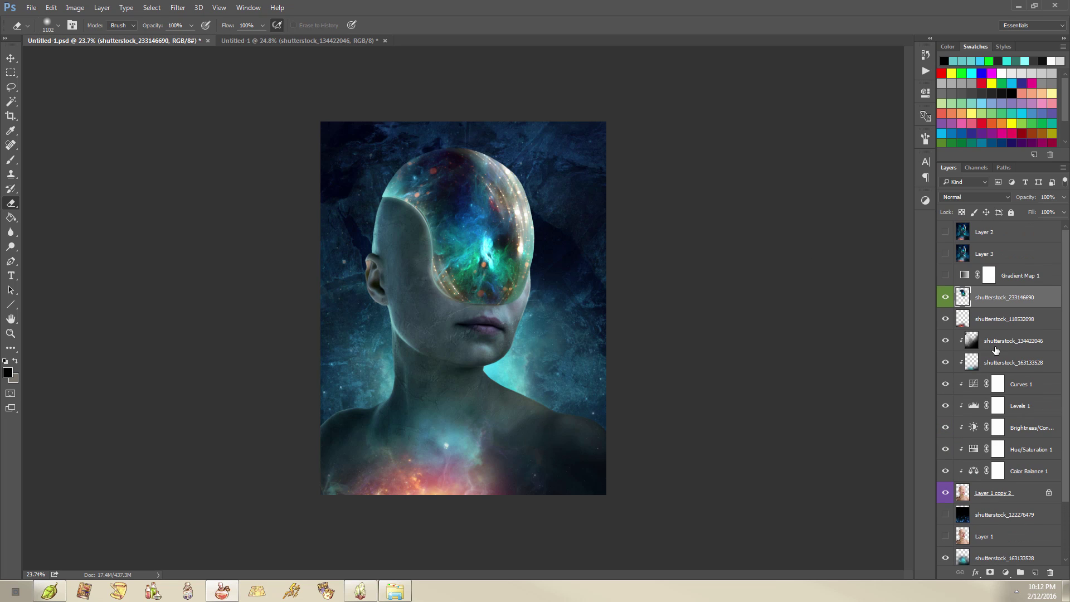
click(1000, 342)
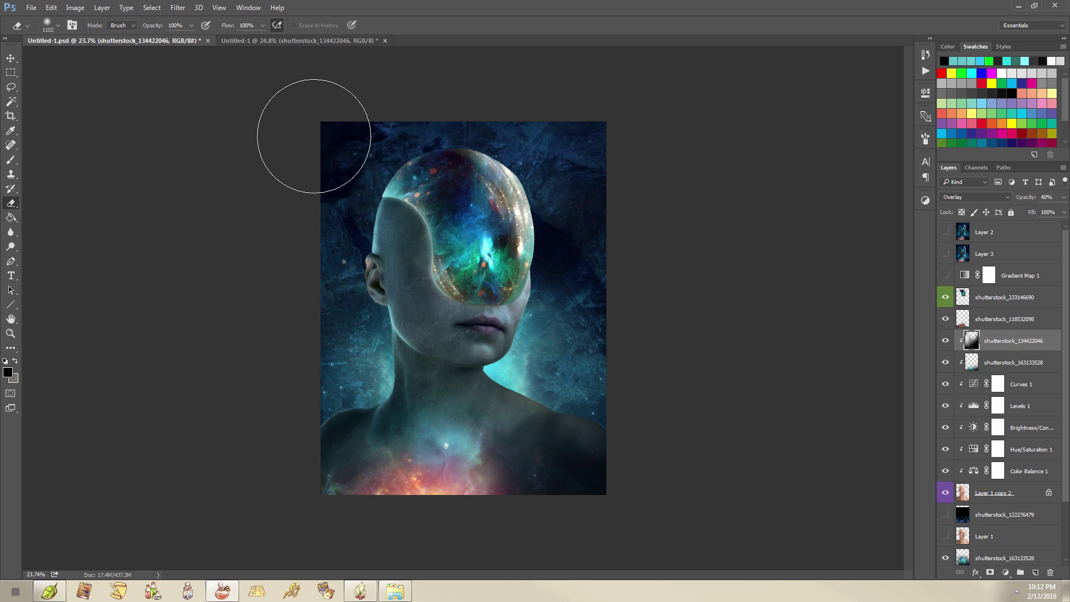
click(275, 40)
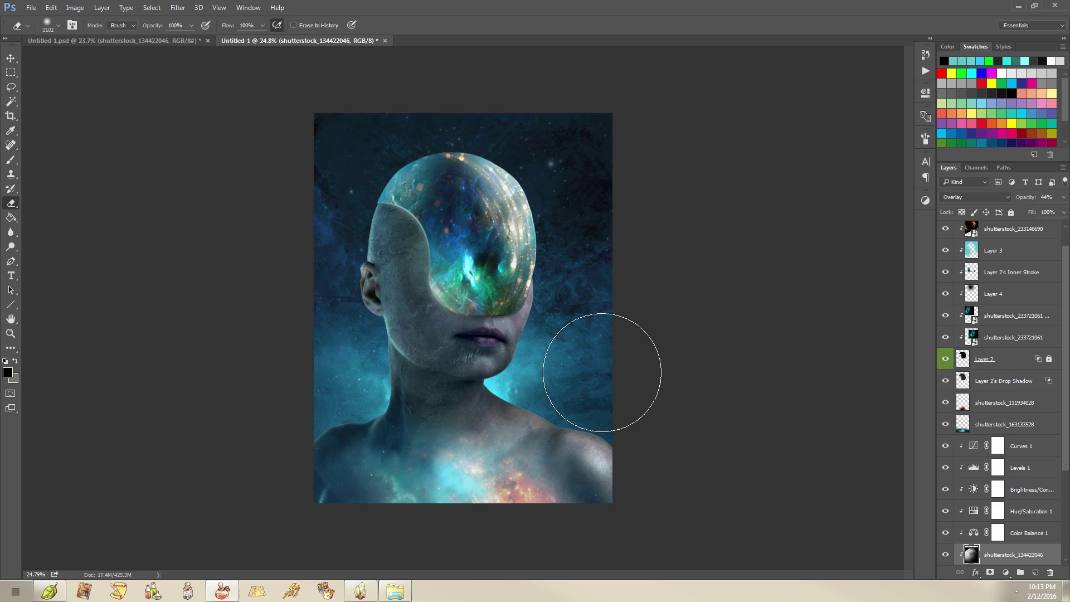
- Lower the planet texture layer's opacity to 40%
drag(524, 359, 527, 363)
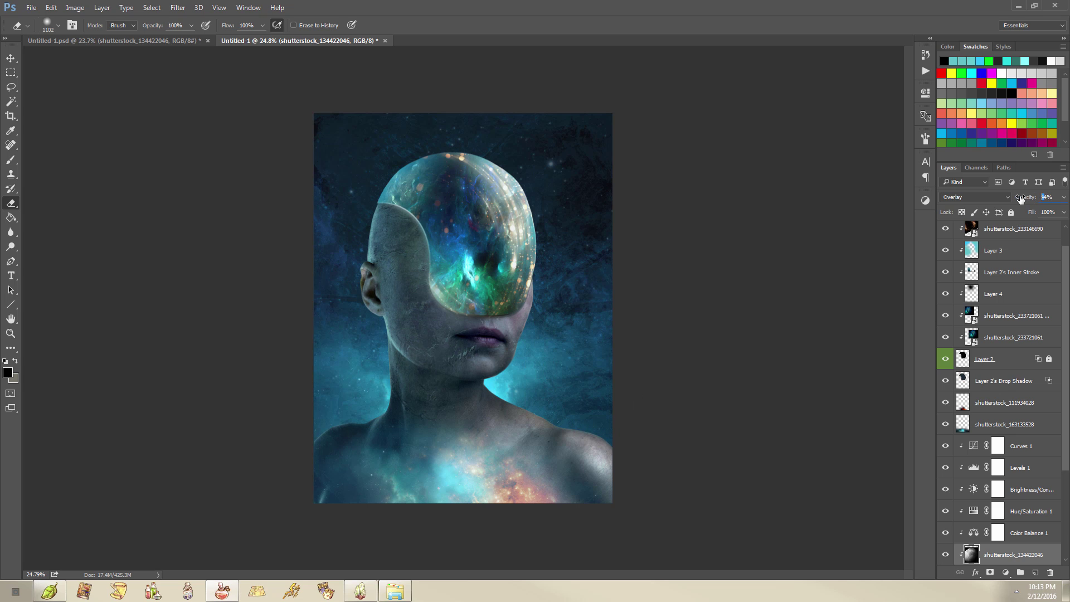
key(BackSpace)
text(40)
- Add a Gradient Map adjustment layer above the topmost shutterstock_233146690 copy layer
click(1013, 230)
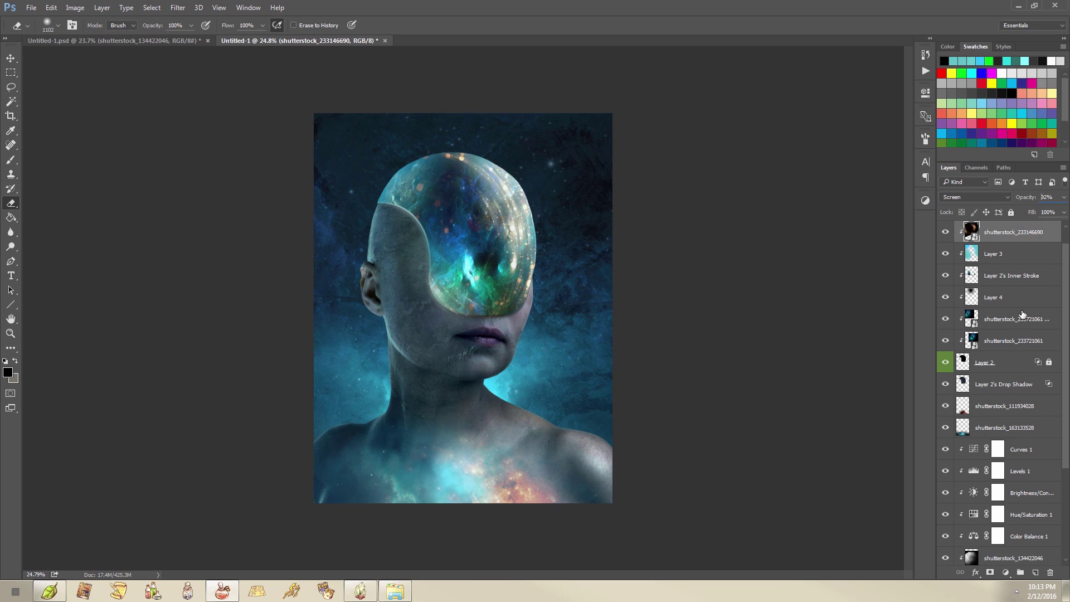
scroll(1018, 328, up, 1)
click(1010, 231)
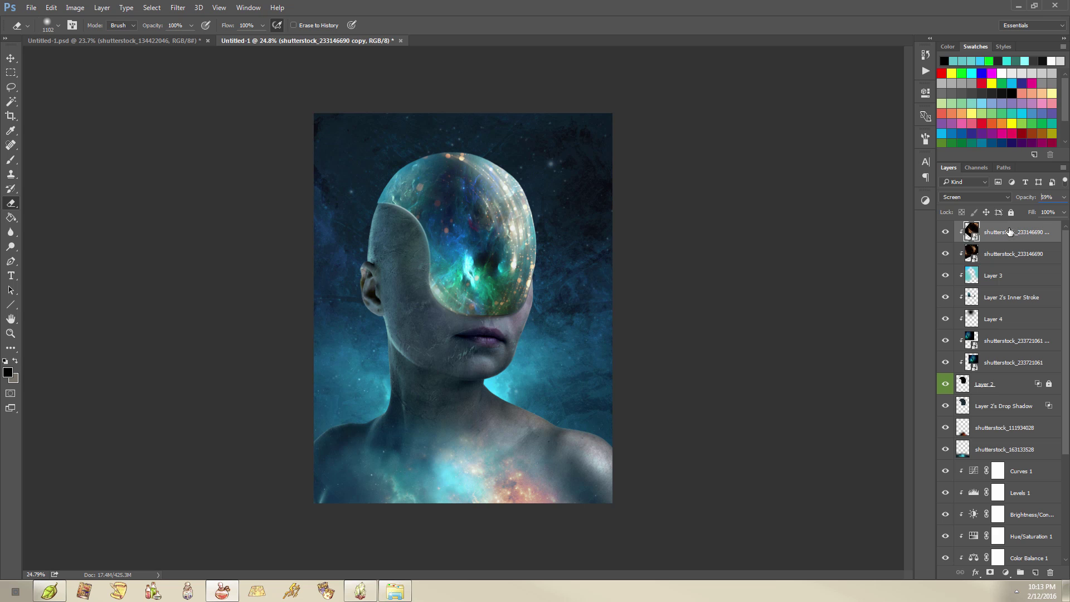
click(1006, 573)
click(1003, 552)
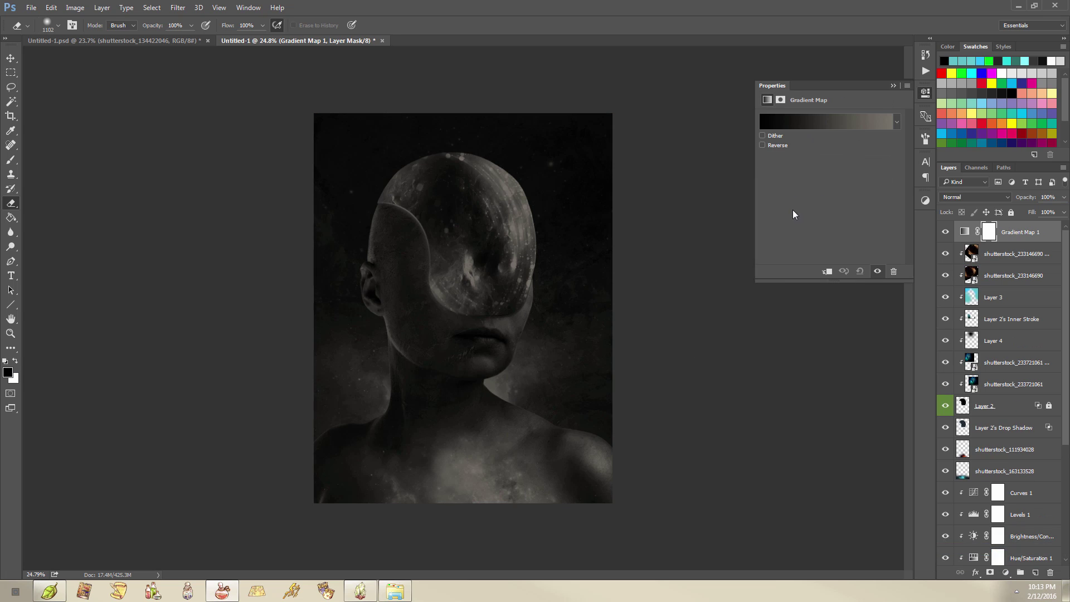
- Apply the blue, violet, magenta, red, yellow and green preset to the gradient map and lower its layer opacity to 5%
click(810, 124)
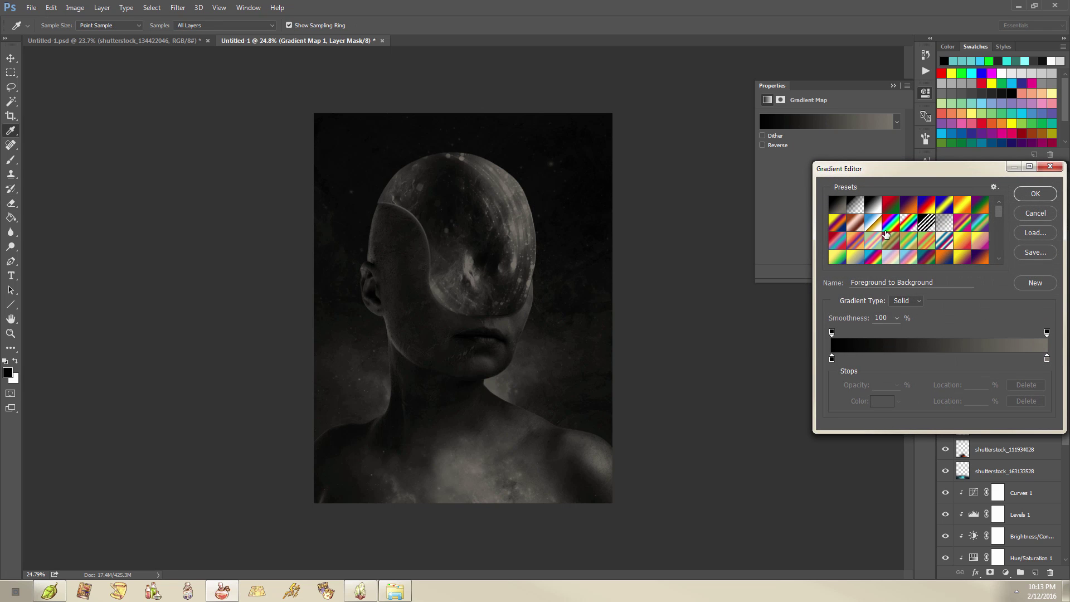
scroll(878, 234, down, 1)
click(889, 214)
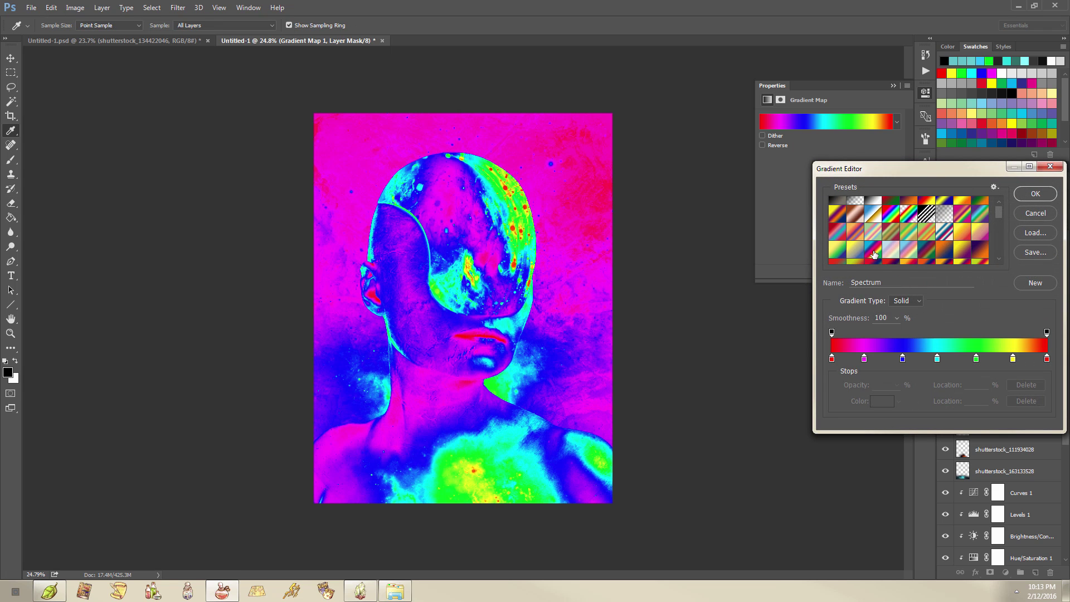
click(880, 254)
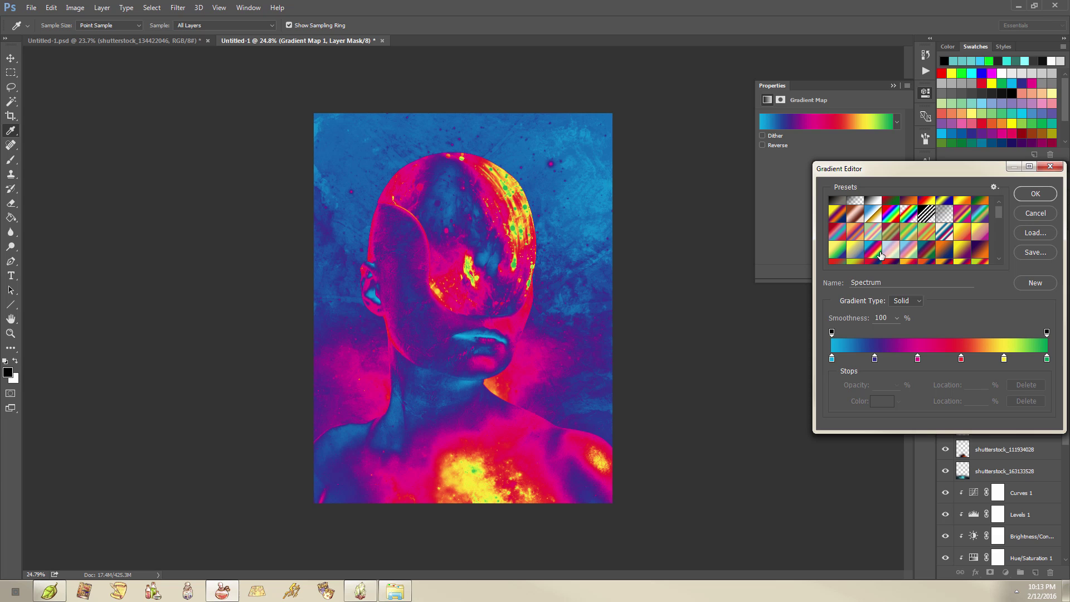
click(1036, 193)
key(e)
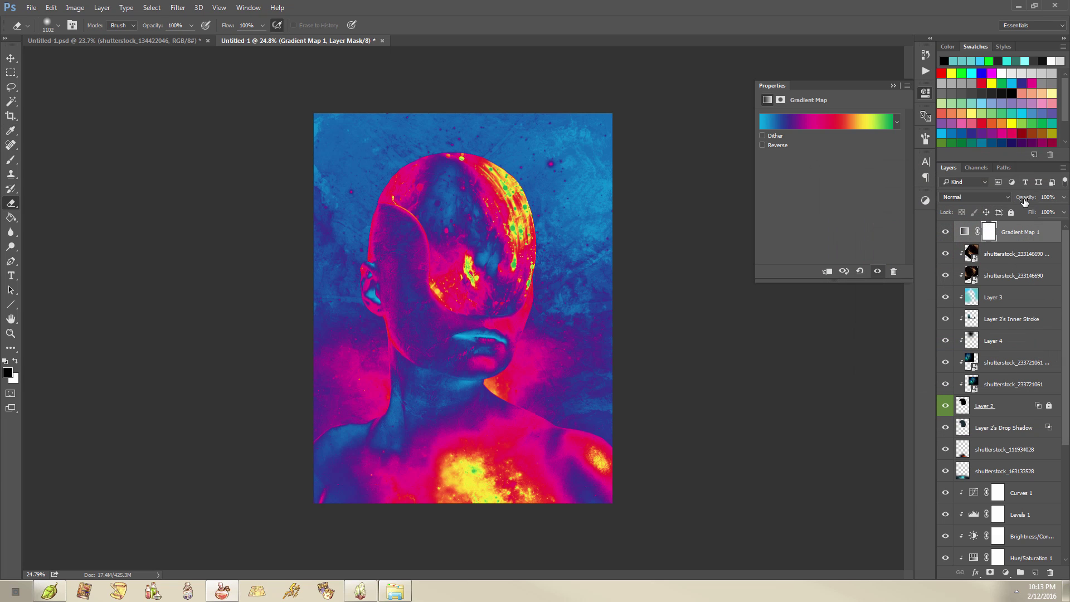
drag(1027, 199, 877, 219)
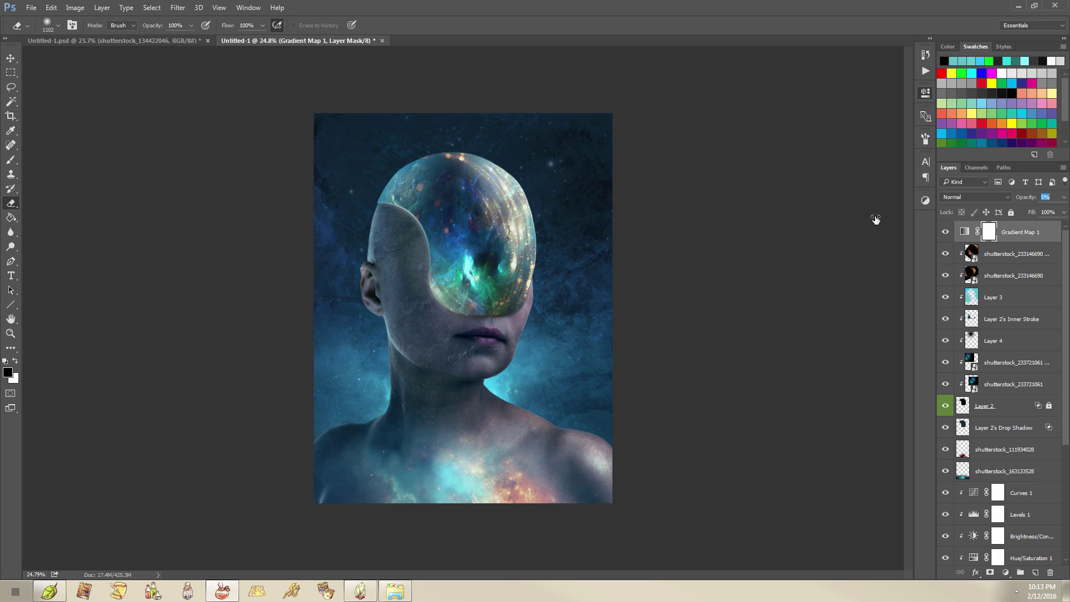
click(1011, 240)
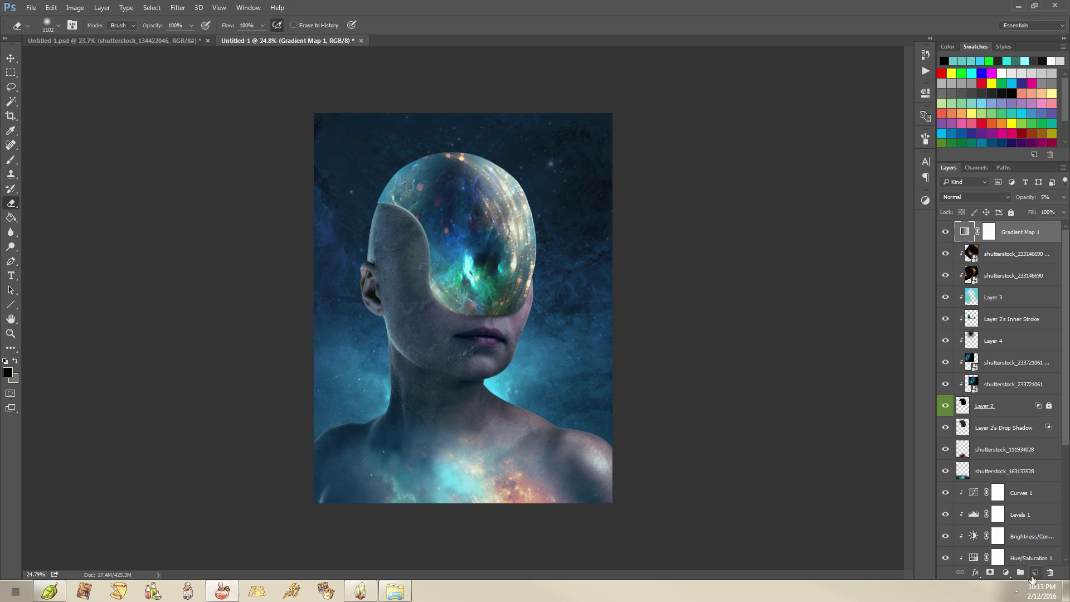
- Create a new layer on top of the stack and fill it with the merged composite using Apply Image
click(1036, 575)
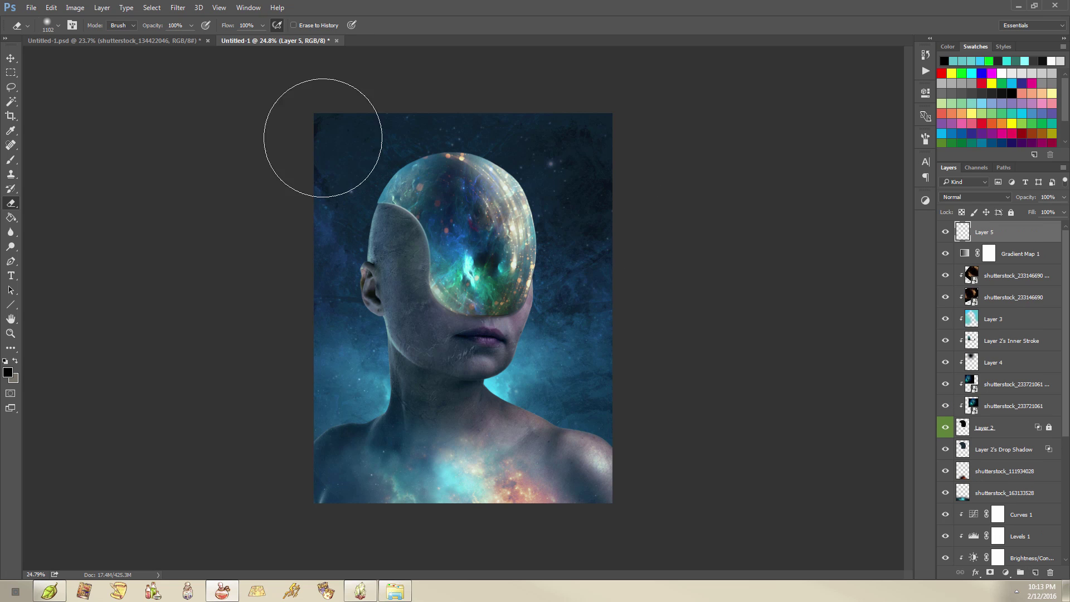
click(71, 6)
click(124, 165)
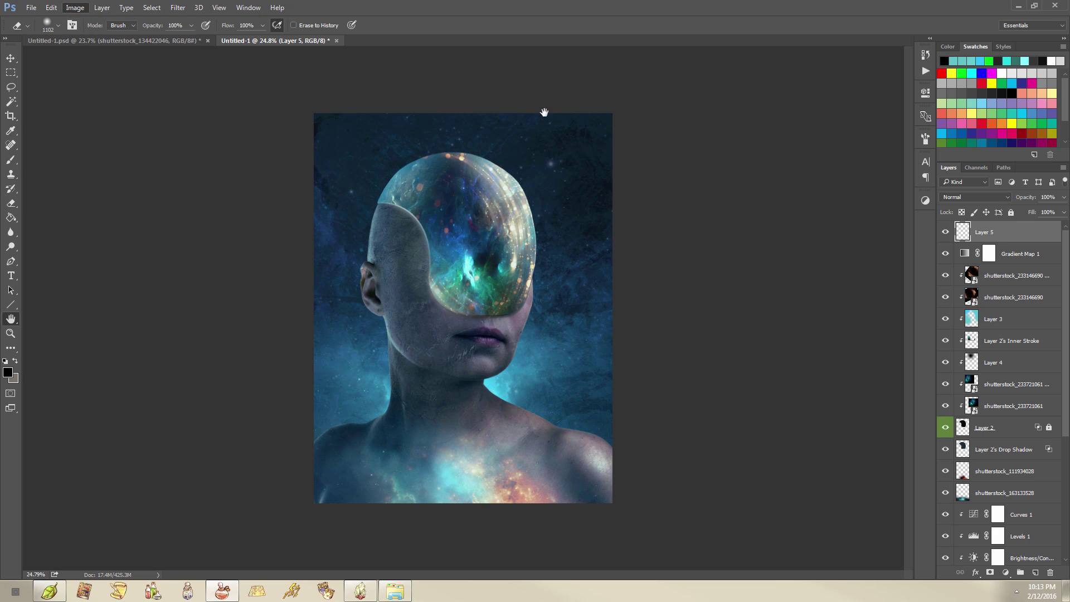
click(633, 173)
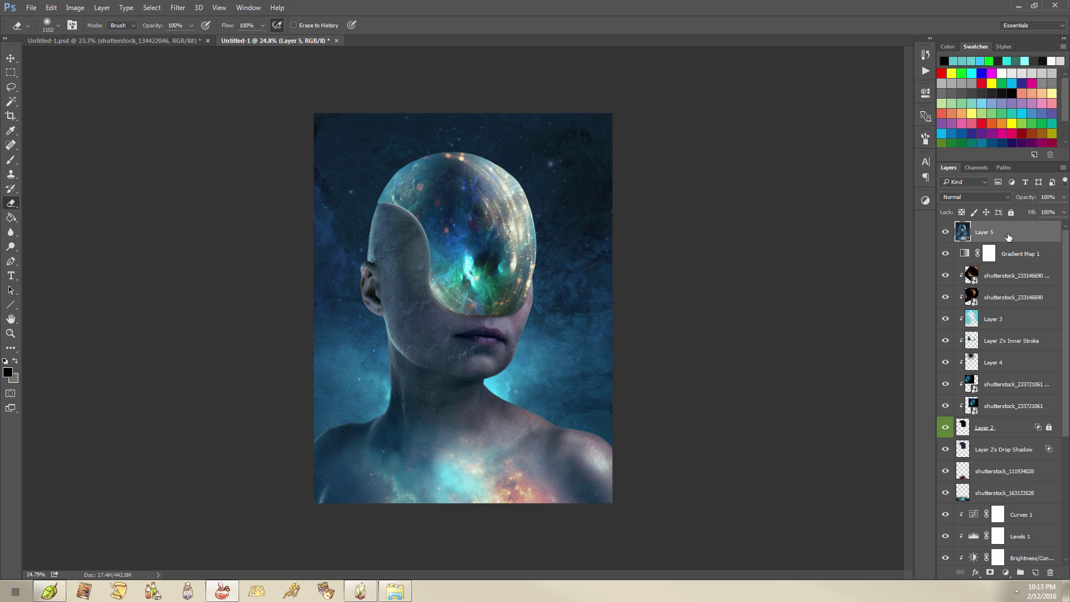
- Open the Camera Raw Filter on Layer 5 and set Exposure to -0.45, Contrast to +20, Clarity to +7 and Vibrance to +18
click(174, 8)
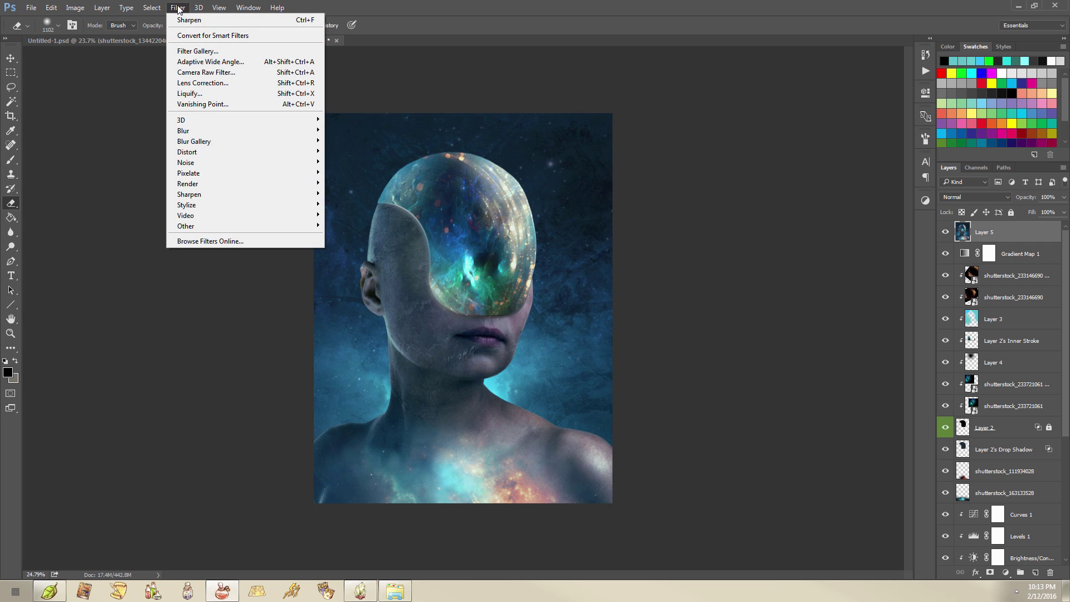
click(232, 73)
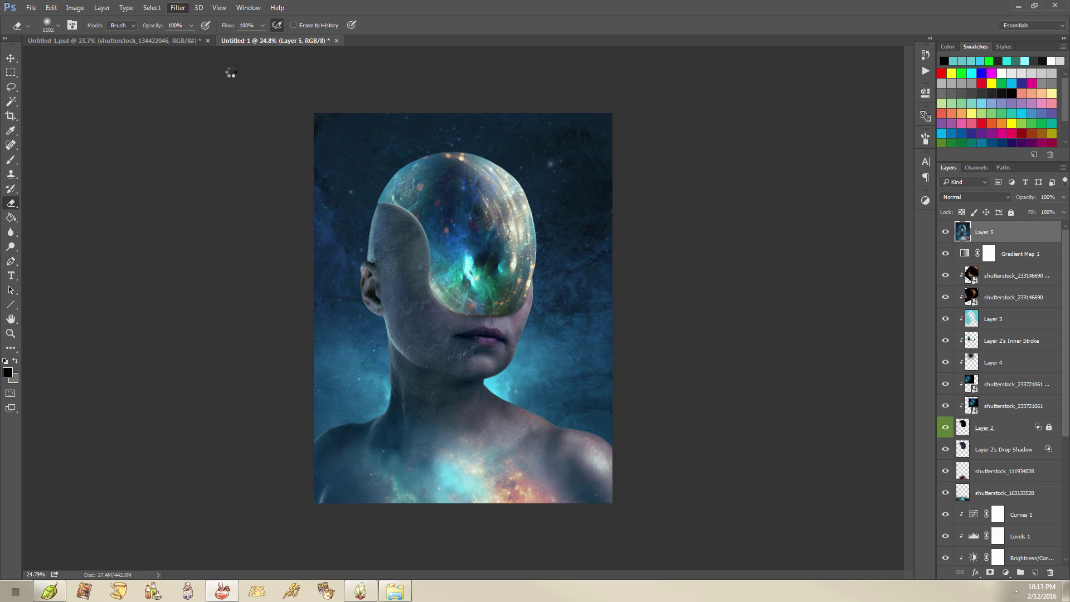
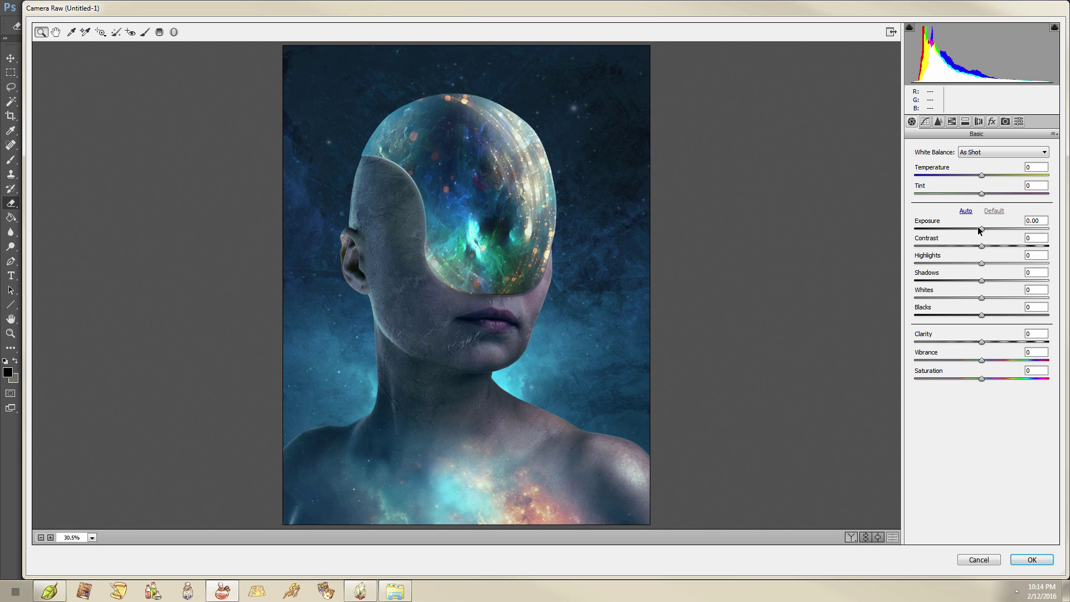
drag(981, 229, 995, 246)
drag(979, 342, 996, 364)
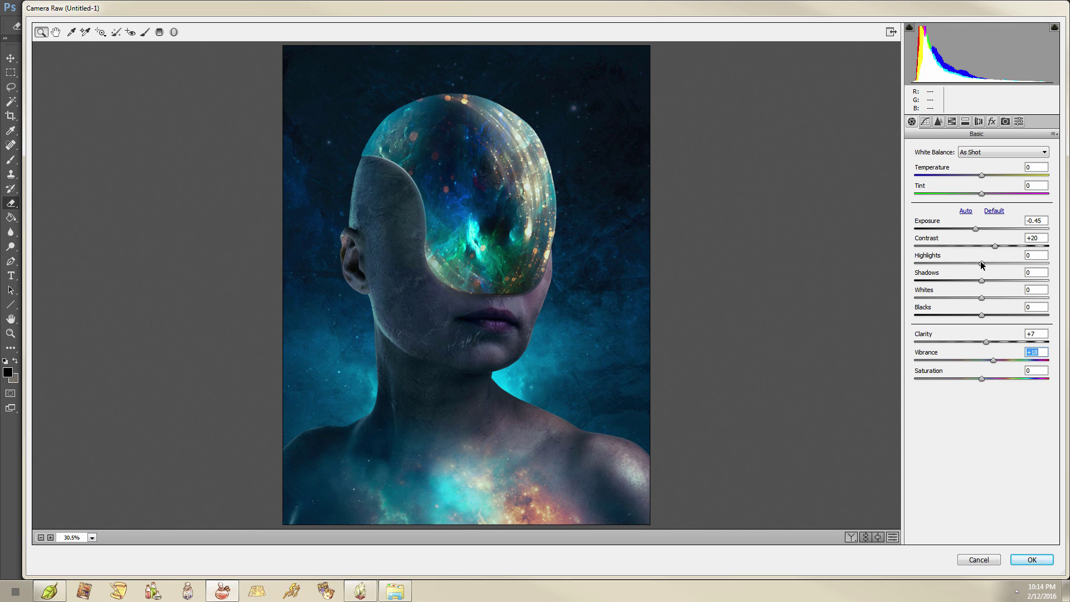
- Set the Camera Raw Temperature to -3 and Highlights to +12
mouse_move(983, 264)
mouse_down()
mouse_move(1002, 266)
mouse_move(983, 273)
mouse_up()
drag(983, 177, 981, 178)
drag(985, 267, 1056, 272)
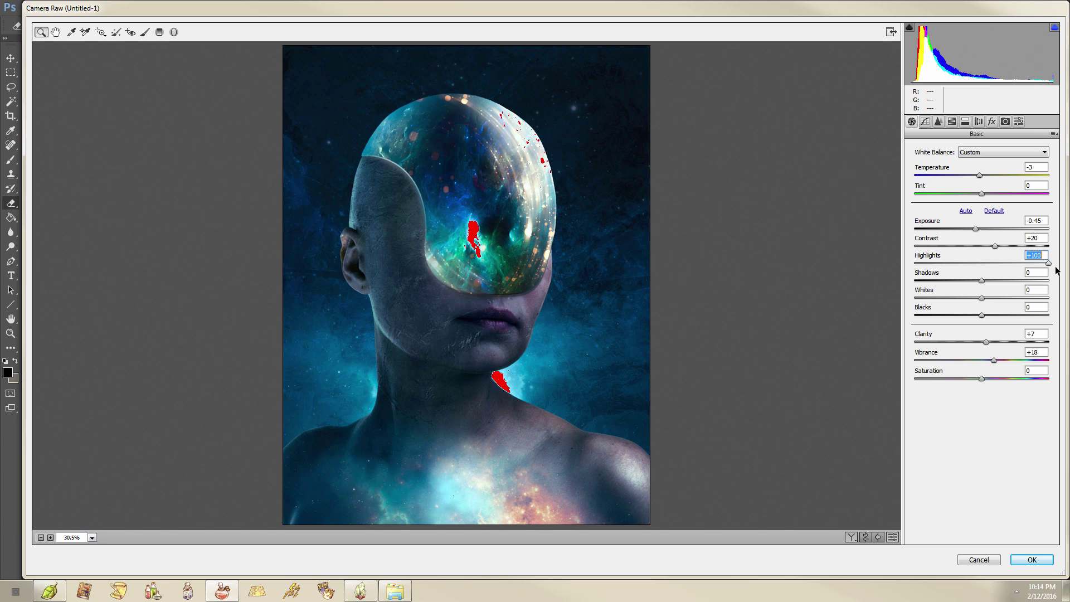
drag(1035, 266, 990, 273)
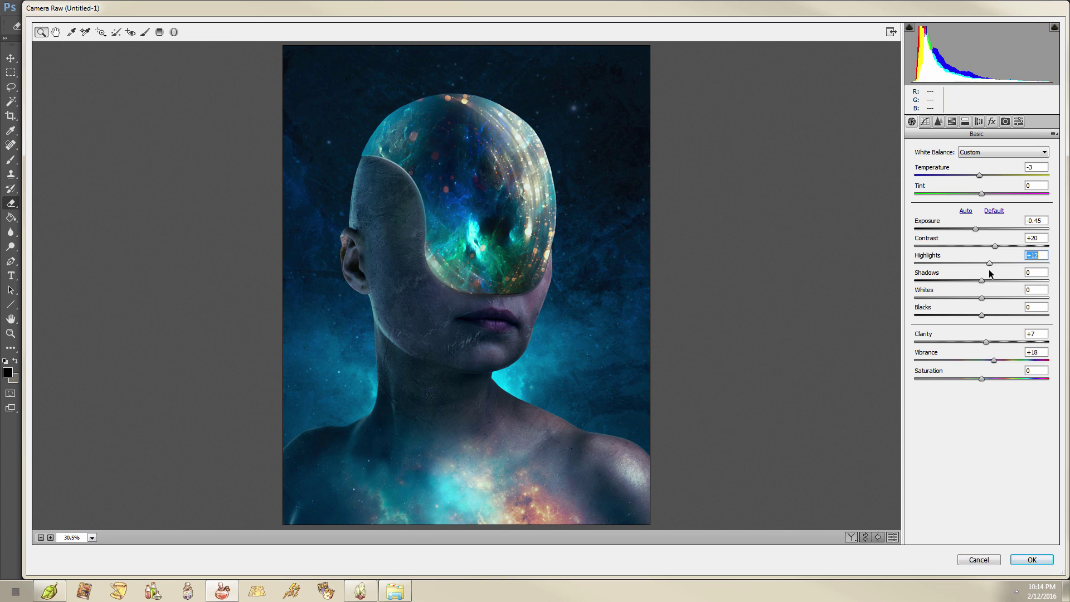
- Set the sharpening amount to 57 and grain amount to 27, and raise Dehaze slightly
click(938, 122)
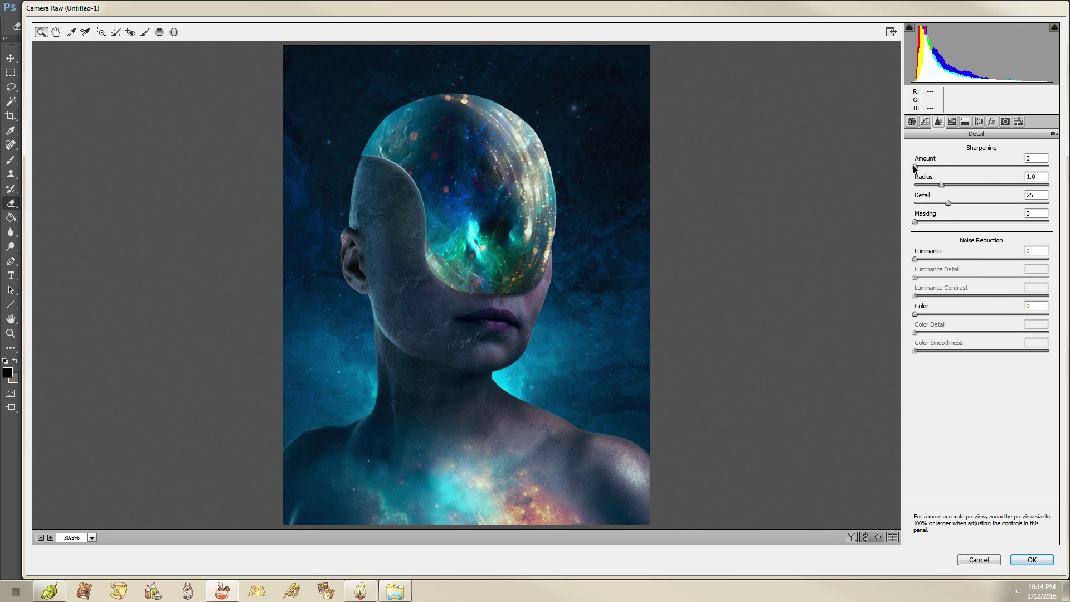
drag(915, 169, 968, 180)
click(992, 122)
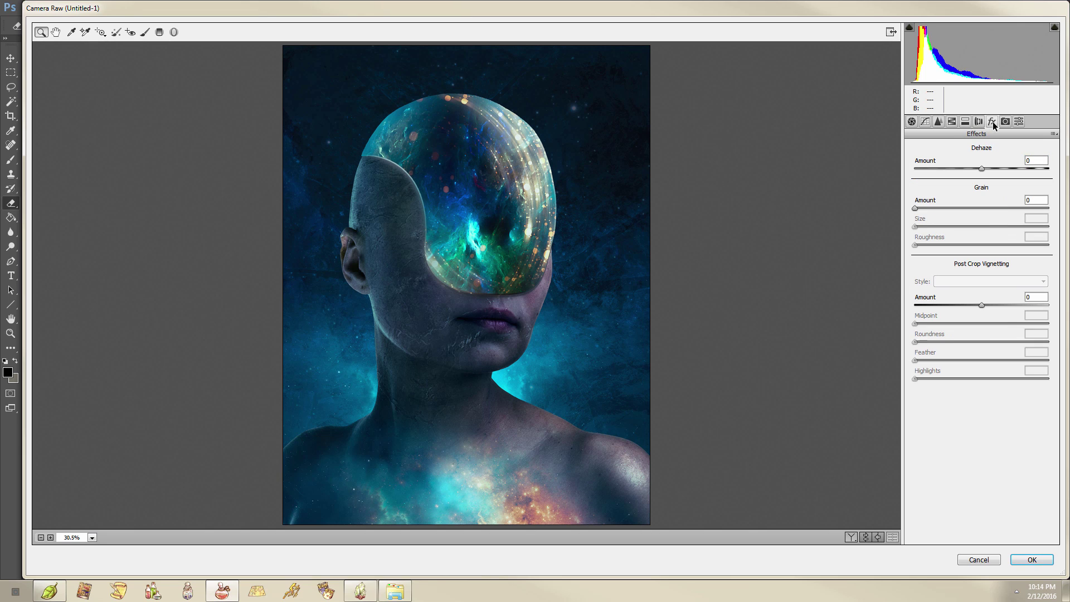
drag(919, 205, 951, 208)
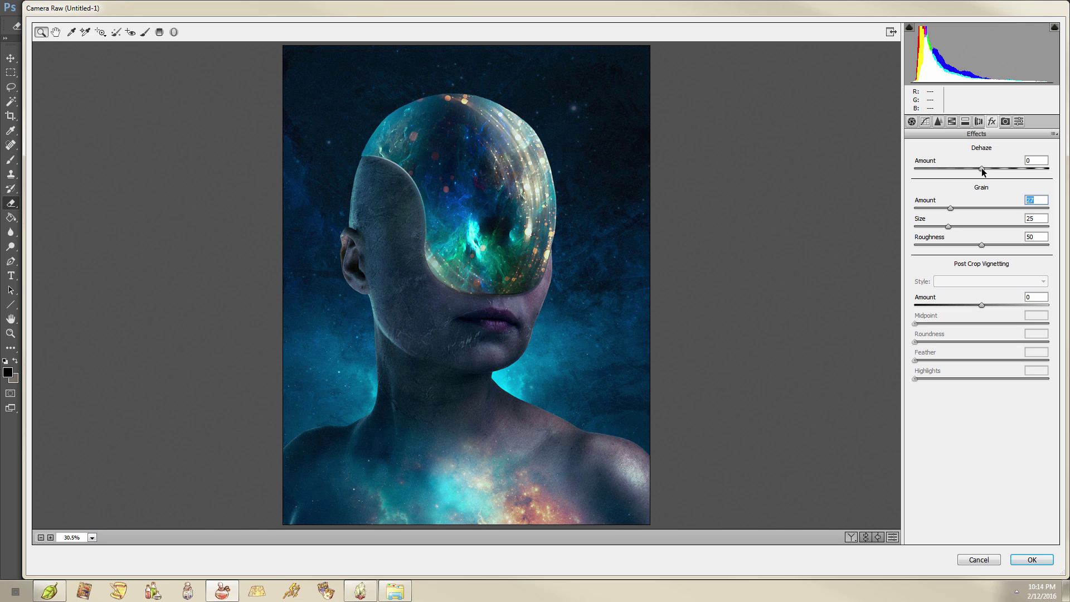
drag(982, 168, 988, 167)
- Shift the HSL hues: Reds +29, Oranges -18, Aquas +55 and Blues -10
click(942, 121)
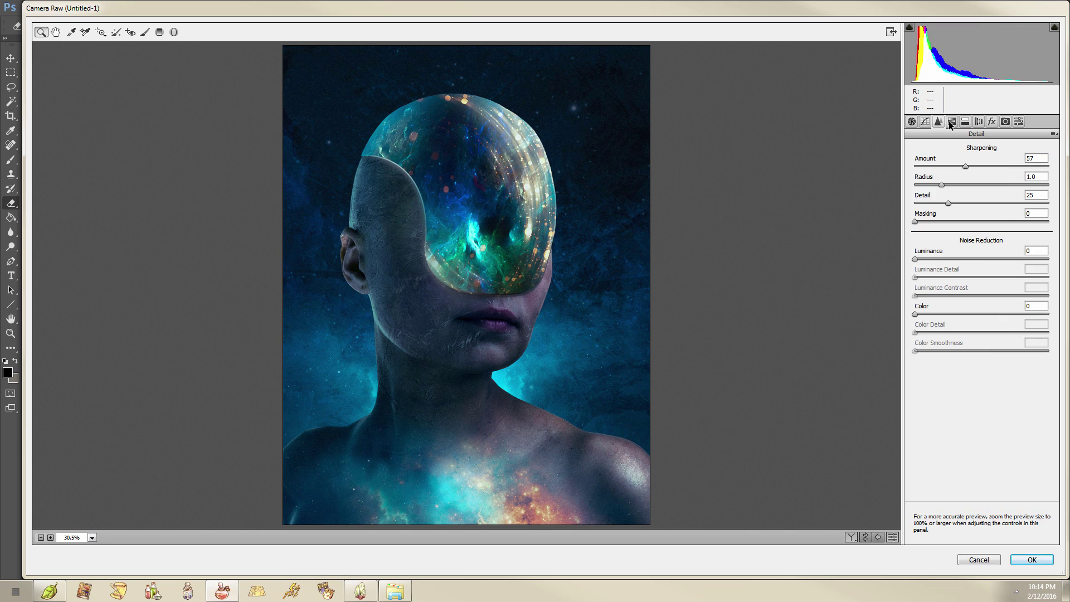
click(951, 122)
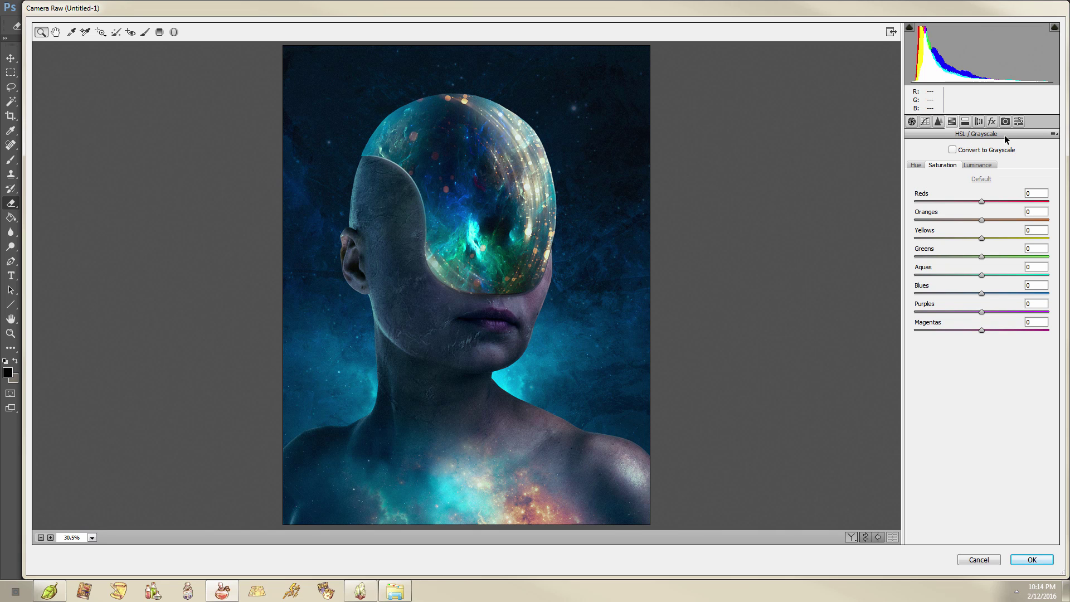
click(920, 166)
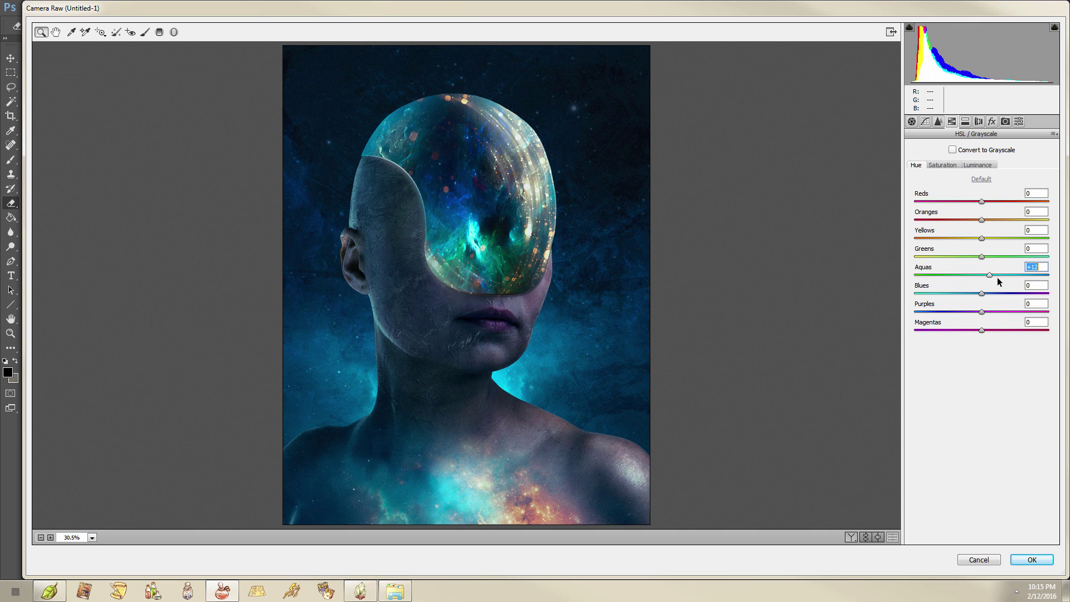
click(991, 279)
mouse_move(990, 285)
mouse_down()
mouse_move(1042, 287)
mouse_move(929, 292)
mouse_move(1041, 294)
mouse_move(961, 301)
mouse_move(976, 302)
mouse_up()
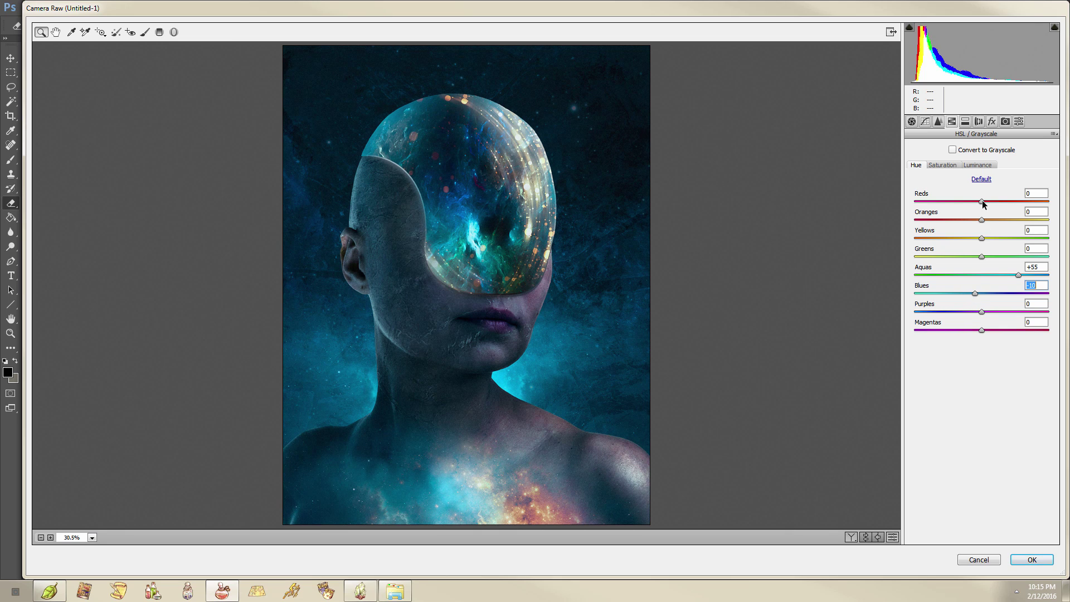
drag(983, 203, 964, 227)
- Set the HSL saturation of Oranges to -3, Yellows +30, Greens +8, Aquas +58 and Blues +15
click(953, 166)
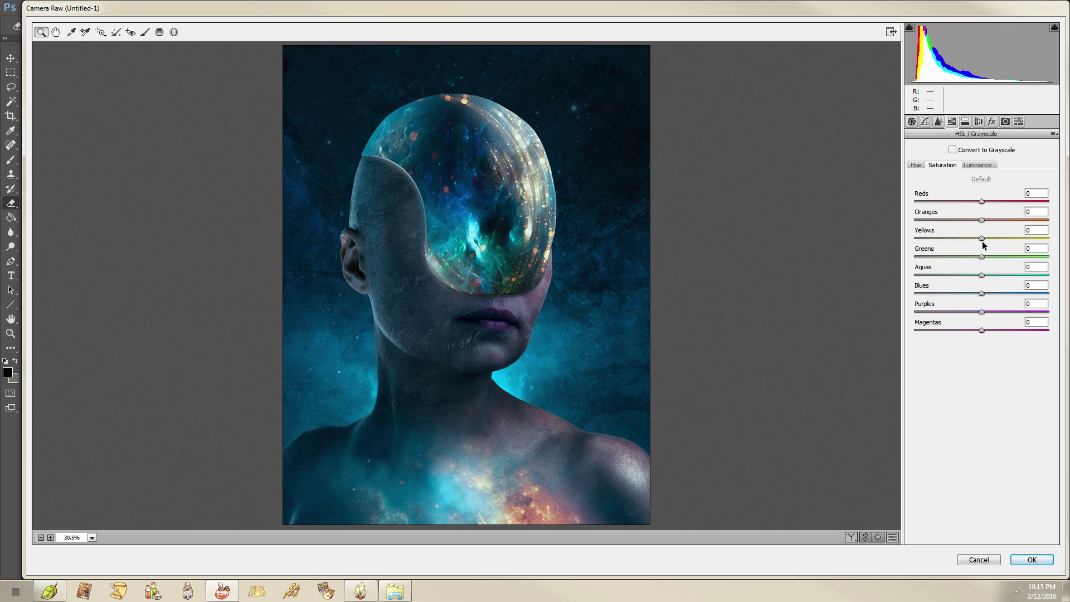
mouse_move(983, 222)
mouse_down()
mouse_move(1050, 232)
mouse_move(914, 237)
mouse_move(980, 238)
mouse_up()
drag(979, 275, 992, 298)
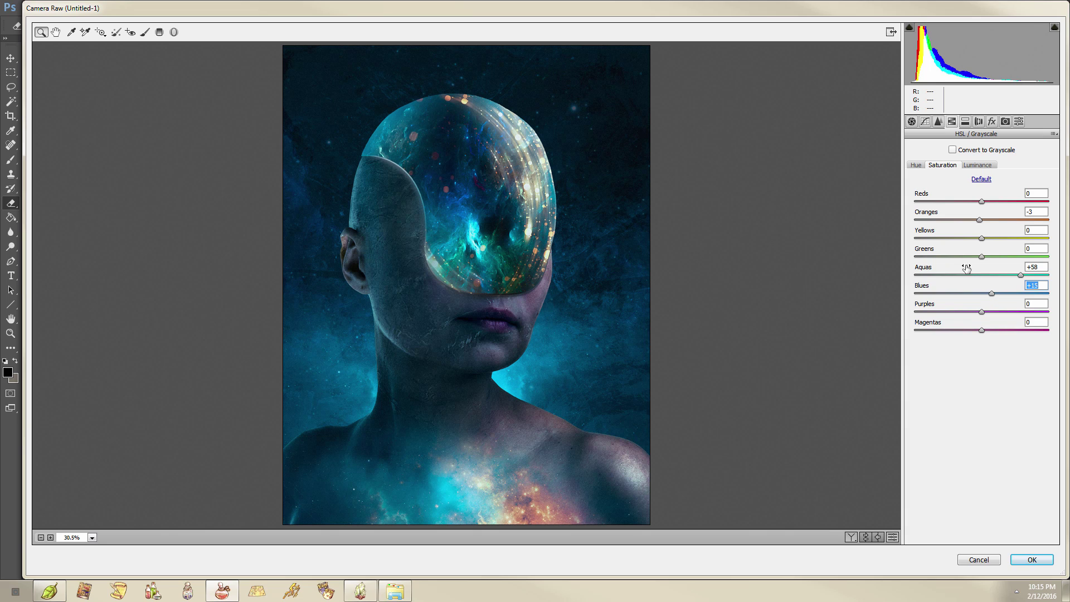
drag(982, 238, 987, 267)
- Set the HSL luminance of Yellows to +4, Aquas +38, Blues +3 and Purples +49
click(981, 168)
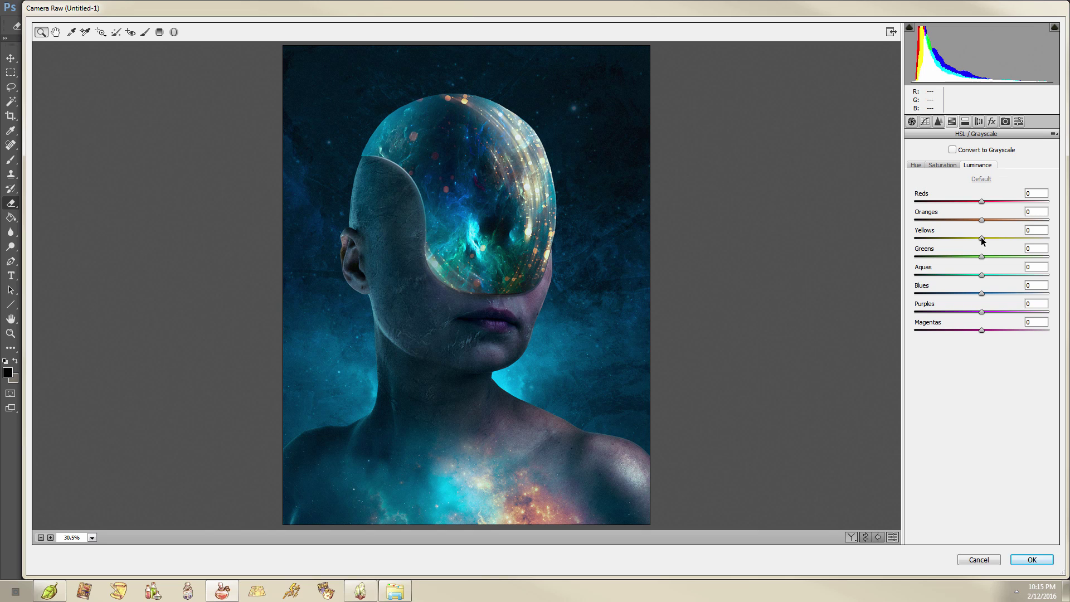
click(982, 238)
key(shift+Down)
key(Down)
key(Down)
key(Down)
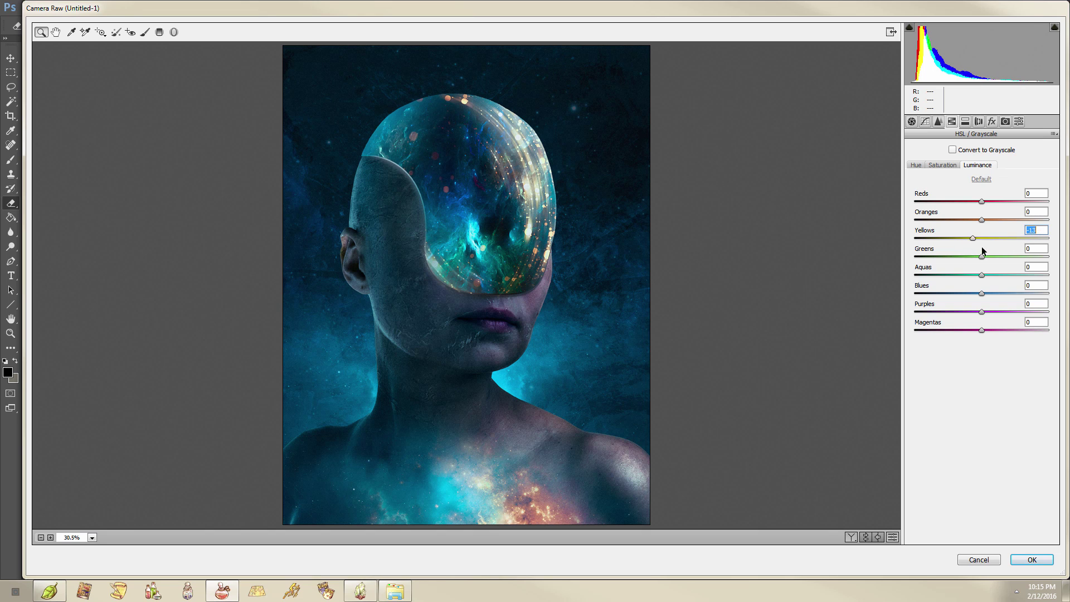
key(shift+Up)
key(Up)
key(Up)
key(Up)
key(Up)
key(Up)
key(Up)
drag(983, 277, 1015, 312)
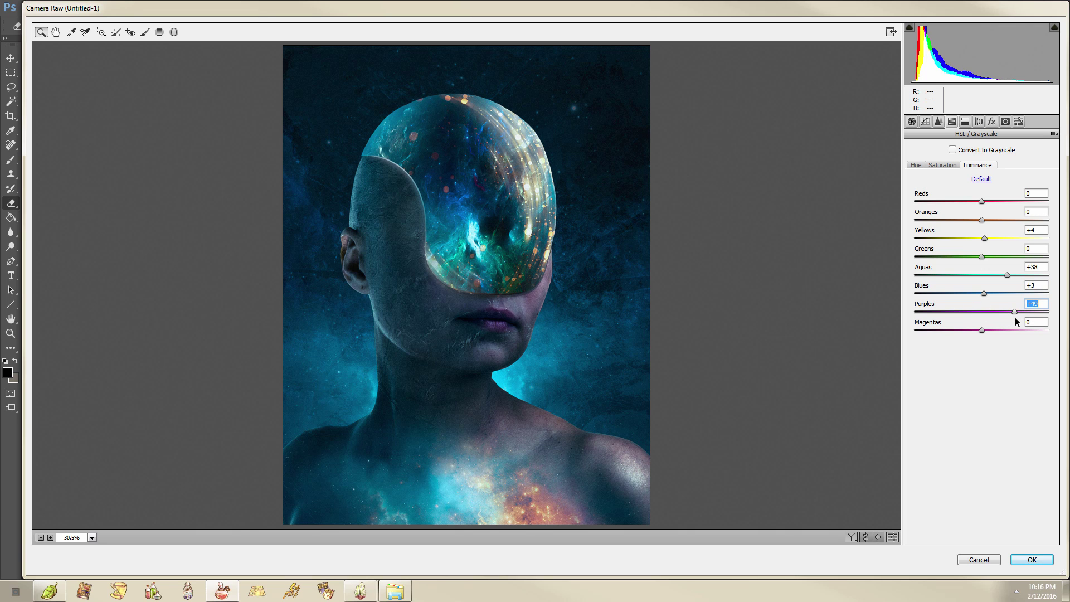
- Reduce the Purples saturation to -14, fine-tune the Oranges and Magentas saturation, and apply the Camera Raw filter
click(916, 166)
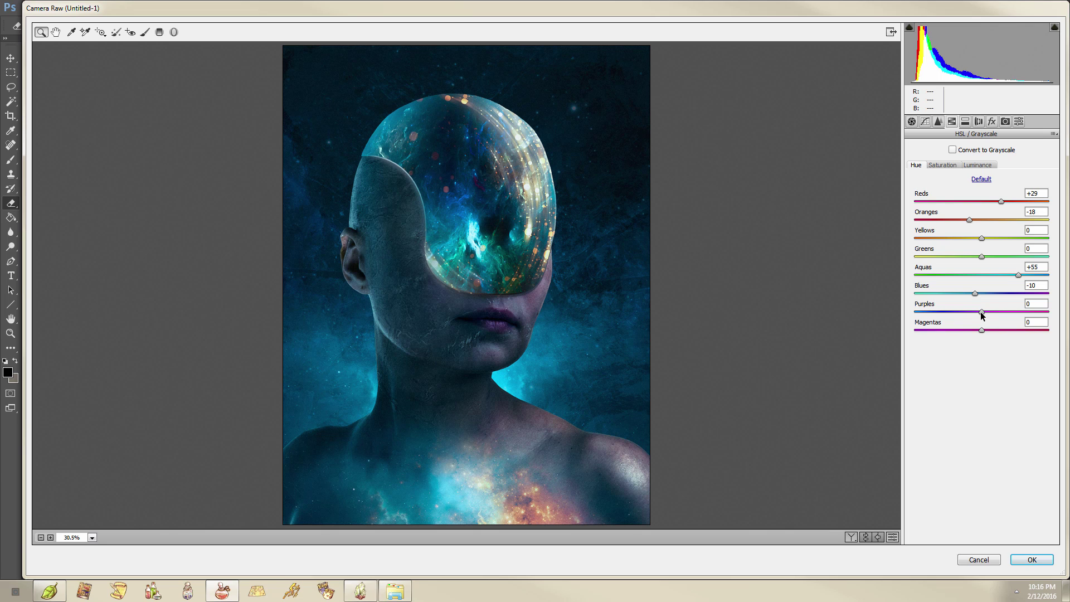
click(942, 166)
mouse_move(981, 312)
mouse_down()
mouse_move(923, 311)
mouse_move(972, 311)
mouse_up()
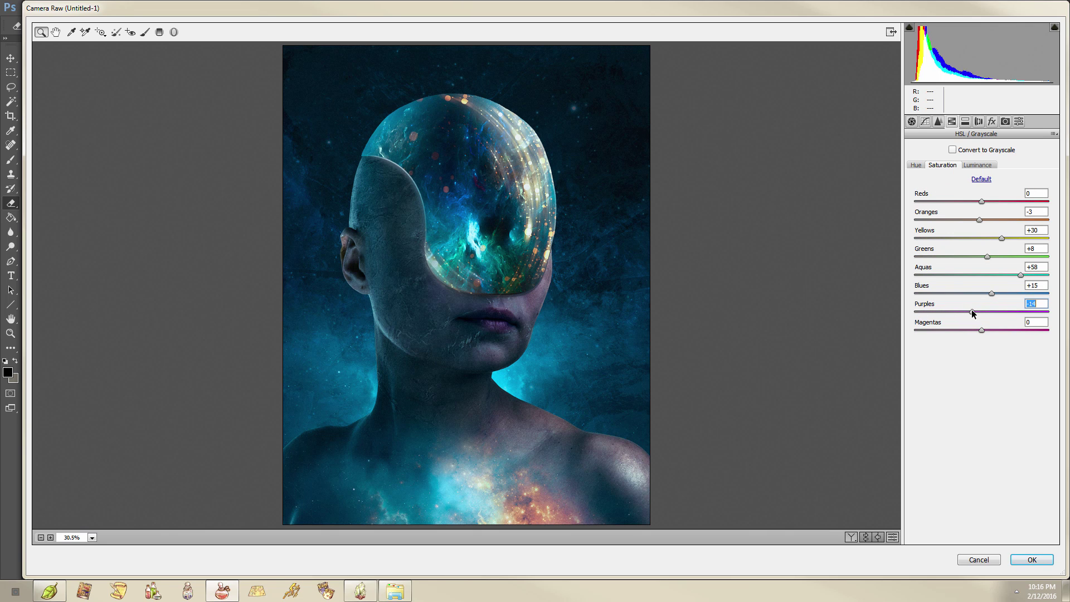
mouse_move(978, 219)
mouse_down()
mouse_move(924, 222)
mouse_move(980, 223)
mouse_move(1001, 242)
mouse_move(920, 249)
mouse_move(989, 251)
mouse_move(983, 212)
mouse_up()
mouse_move(981, 330)
mouse_down()
mouse_move(919, 332)
mouse_move(973, 337)
mouse_up()
click(1030, 557)
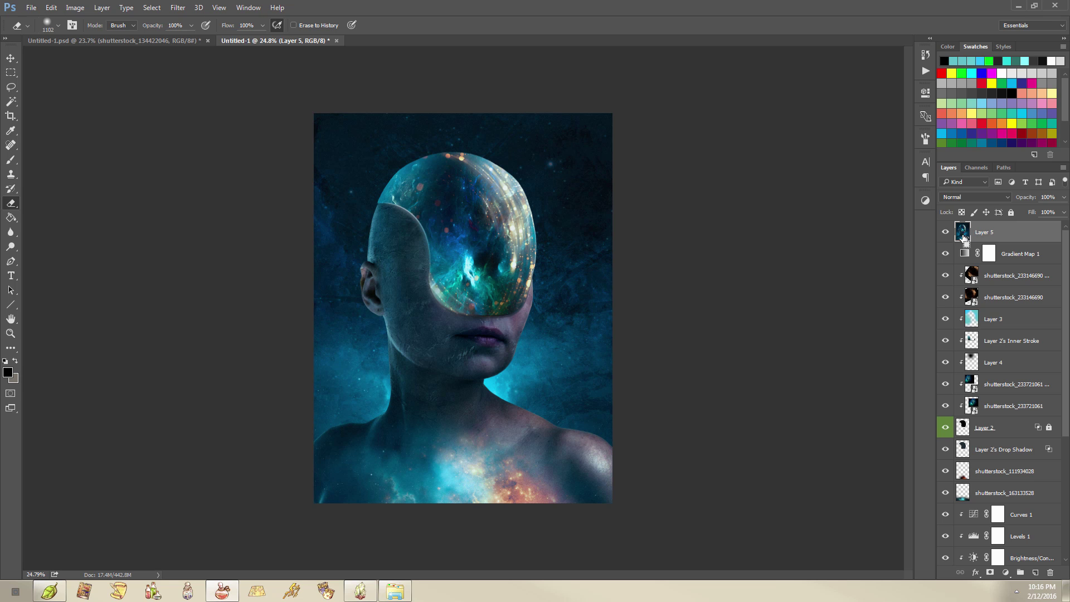
- Compare the portrait with and without the color-graded Layer 5, and inspect the result closer up
click(946, 232)
click(946, 231)
click(946, 232)
click(945, 232)
click(945, 232)
click(945, 232)
scroll(488, 310, up, 2)
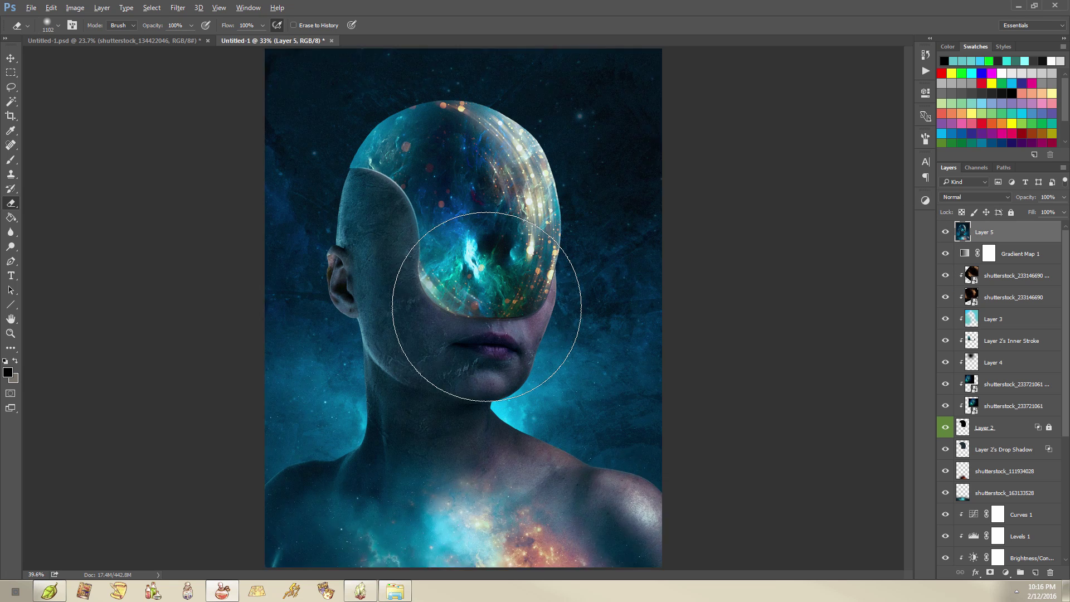
- Add an Exposure adjustment layer above Layer 5 and raise its Offset slightly above zero
scroll(488, 305, up, 1)
scroll(496, 312, down, 2)
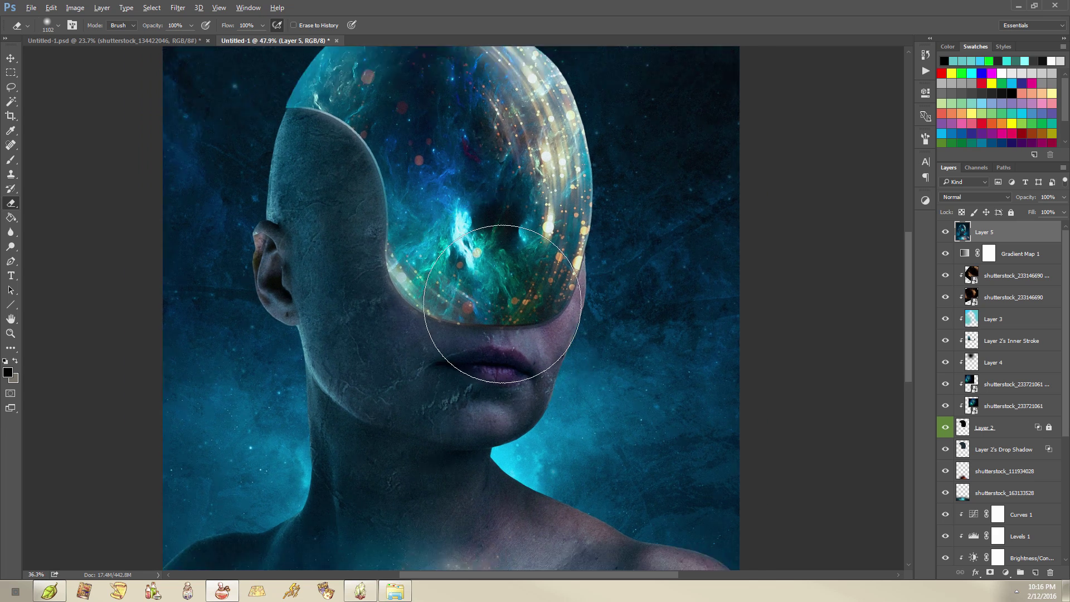
scroll(503, 303, down, 1)
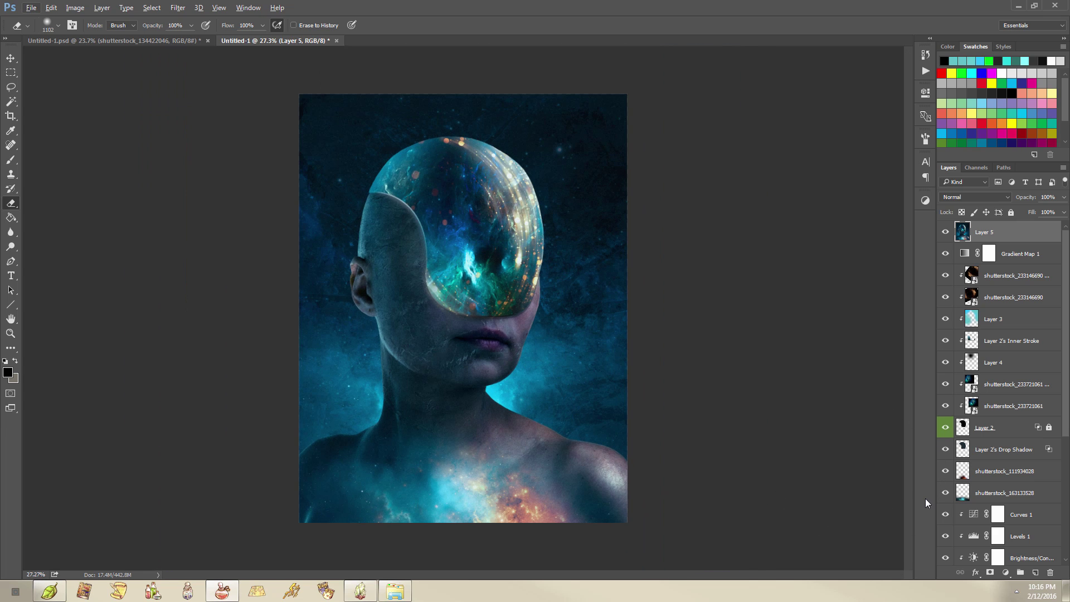
click(1000, 572)
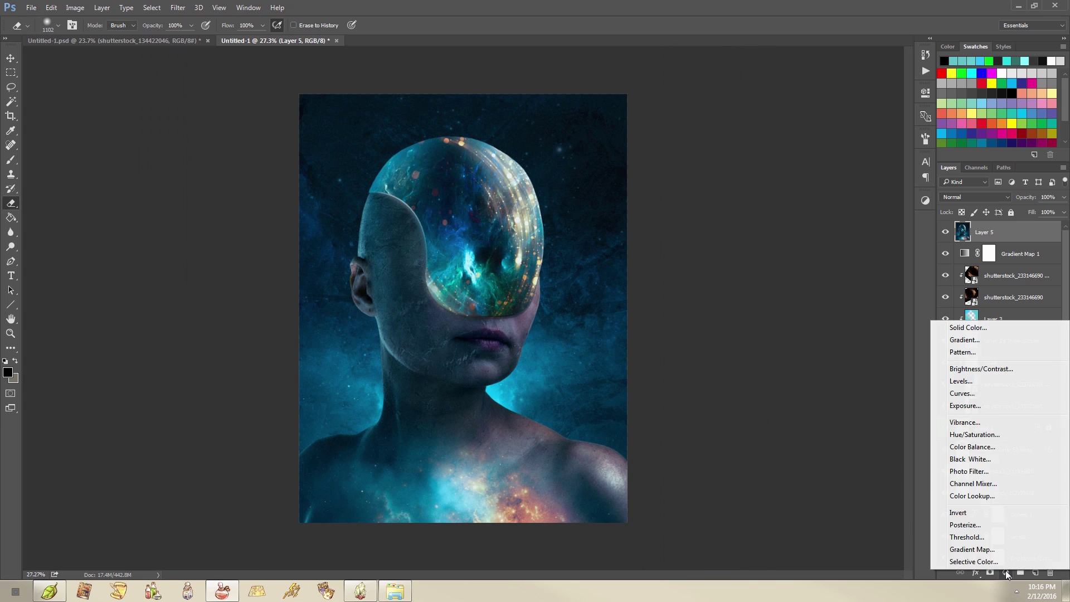
click(989, 401)
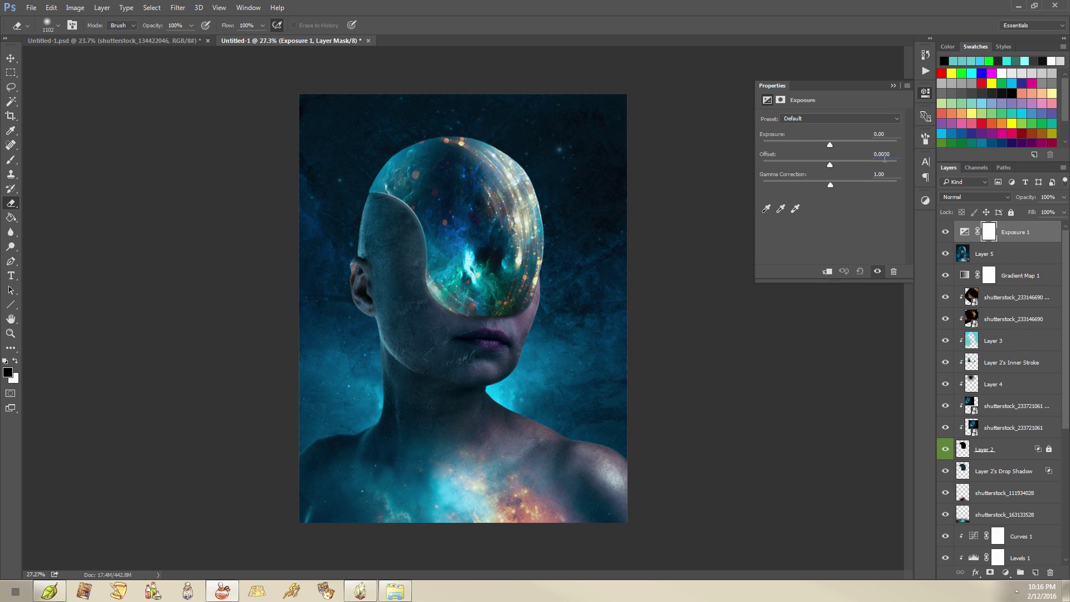
key(Return)
key(Up)
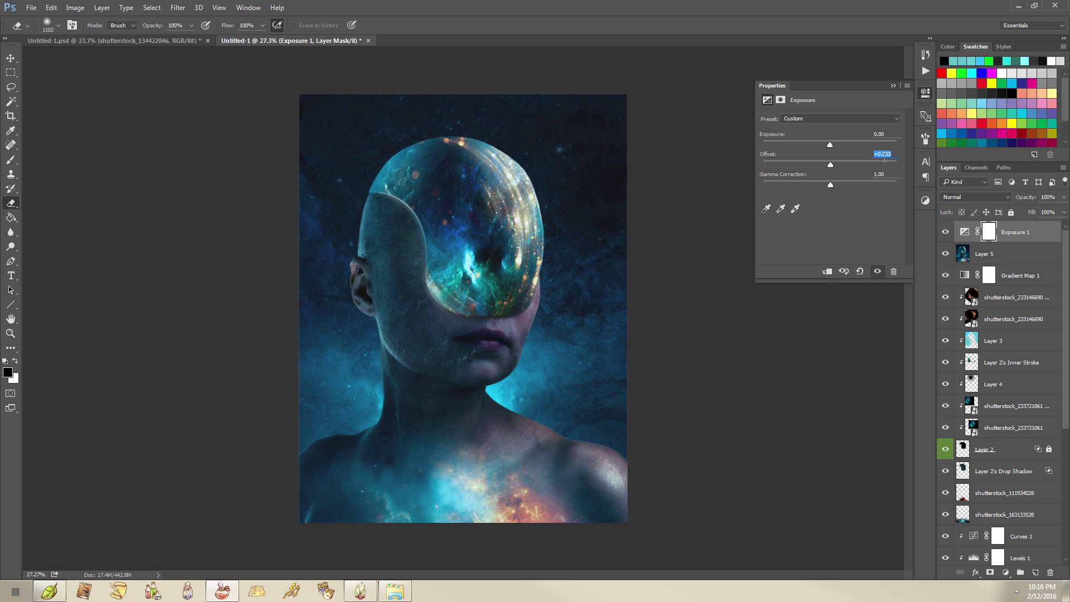
click(894, 86)
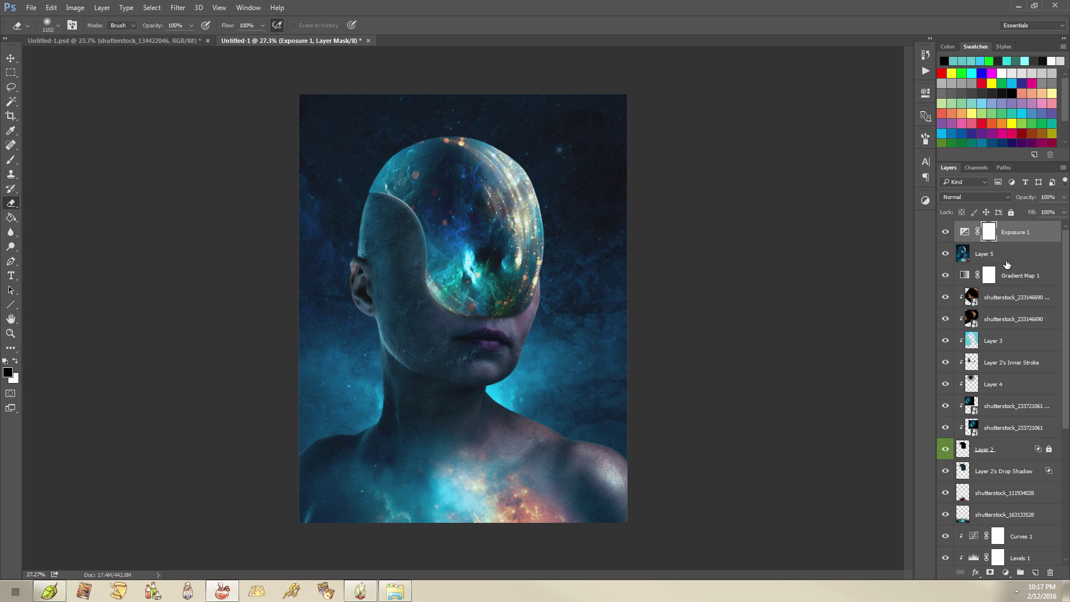
- In Untitled-1.psd, show Layer 2, Layer 3, Gradient Map 1, shutterstock_122276479 and Layer 1, and make Layer 2 active
click(144, 39)
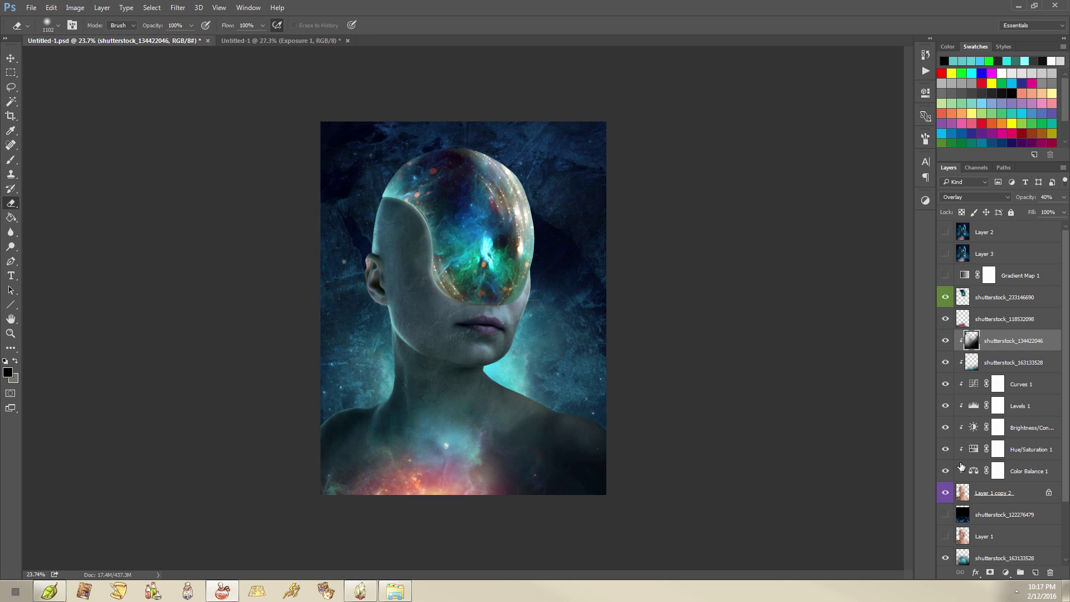
click(945, 514)
drag(946, 277, 946, 234)
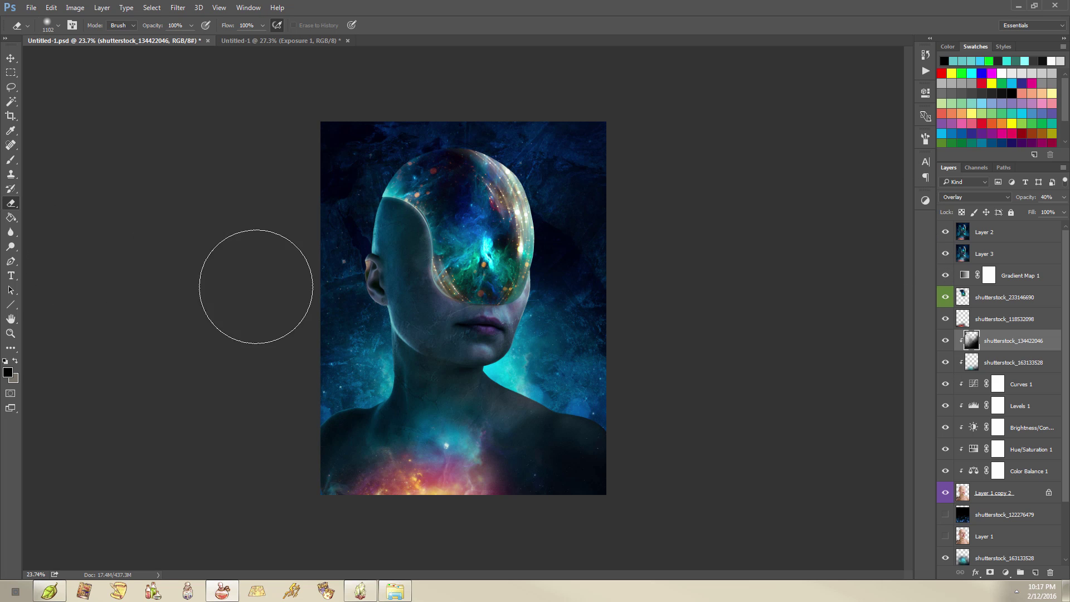
click(944, 512)
click(945, 536)
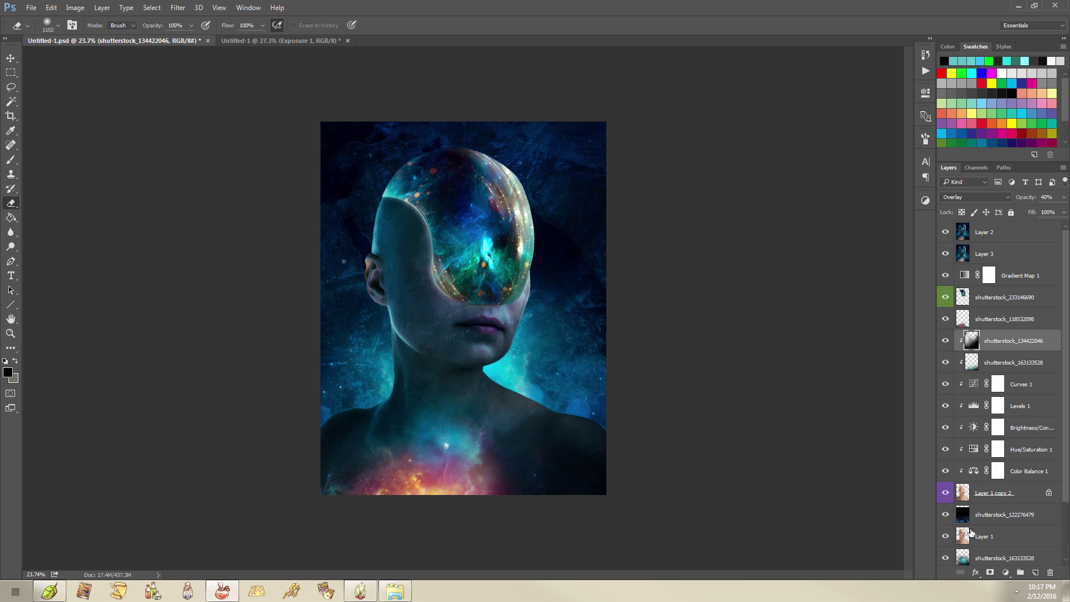
click(1008, 231)
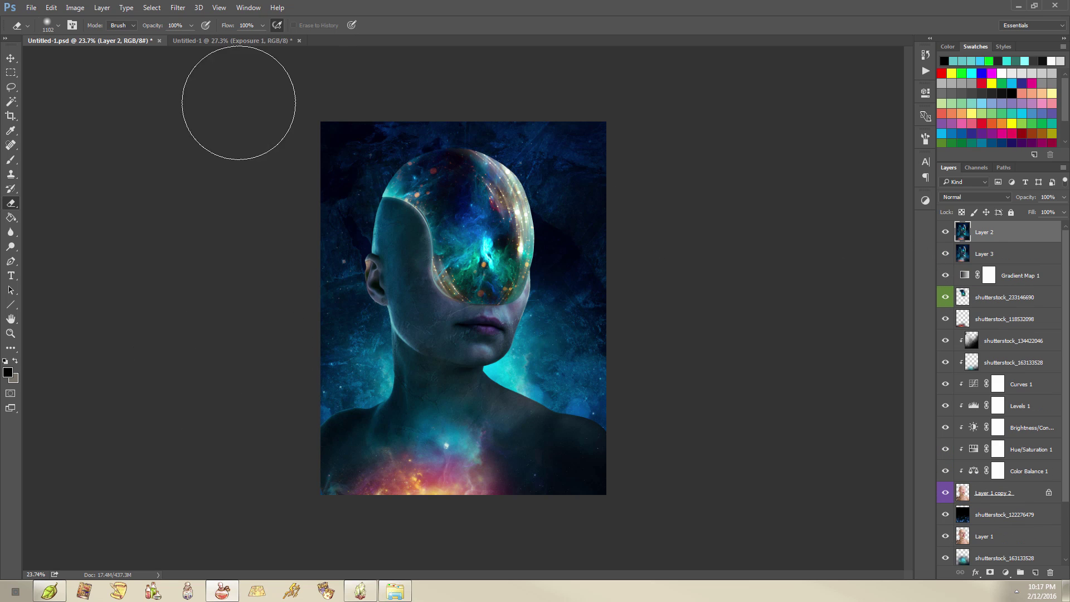
- Compare the new portrait composite with the finished one in Untitled-1.psd
click(221, 39)
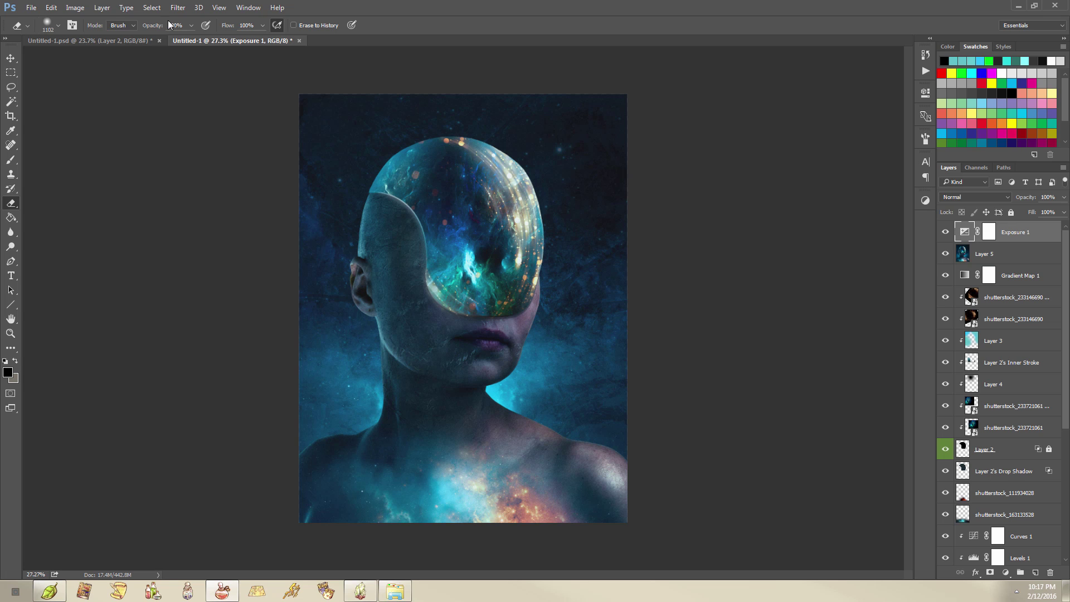
click(129, 40)
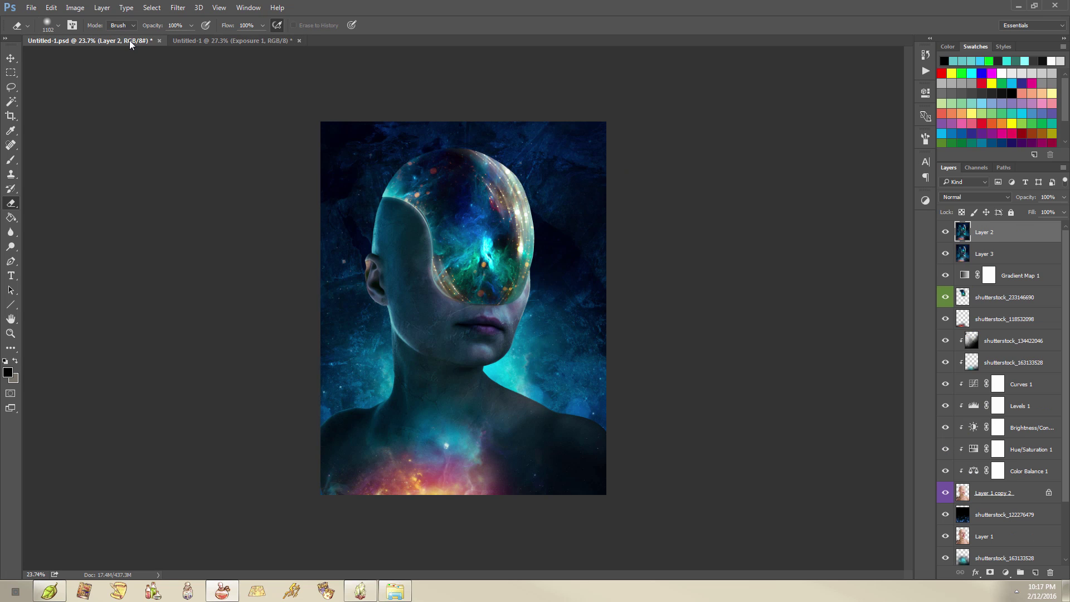
click(237, 40)
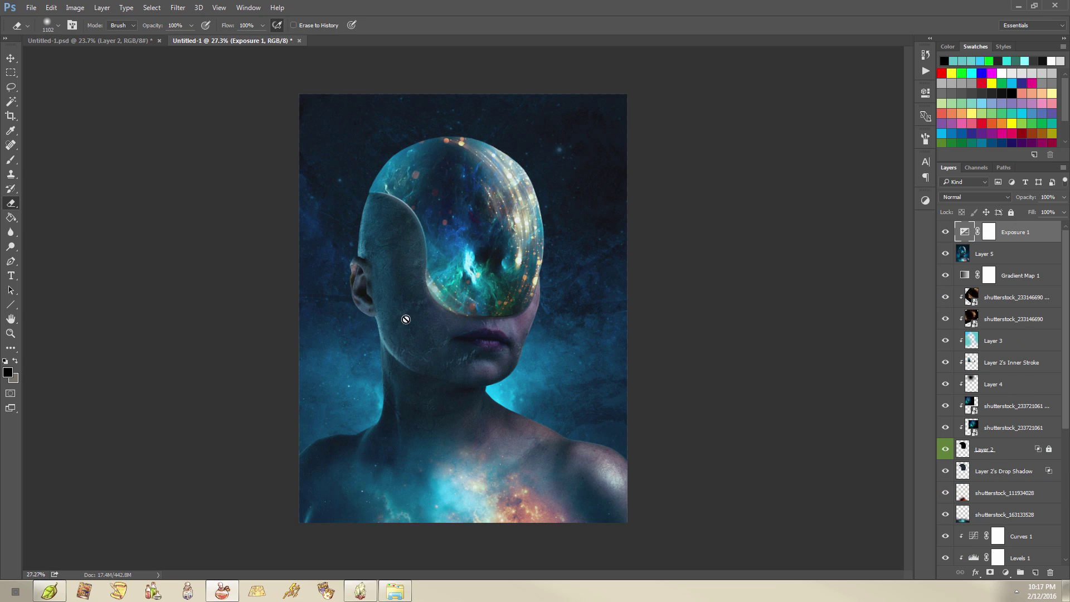
- Hide Exposure 1 and Layer 5 in the new portrait to expose the underlying adjustment layers
scroll(963, 428, down, 5)
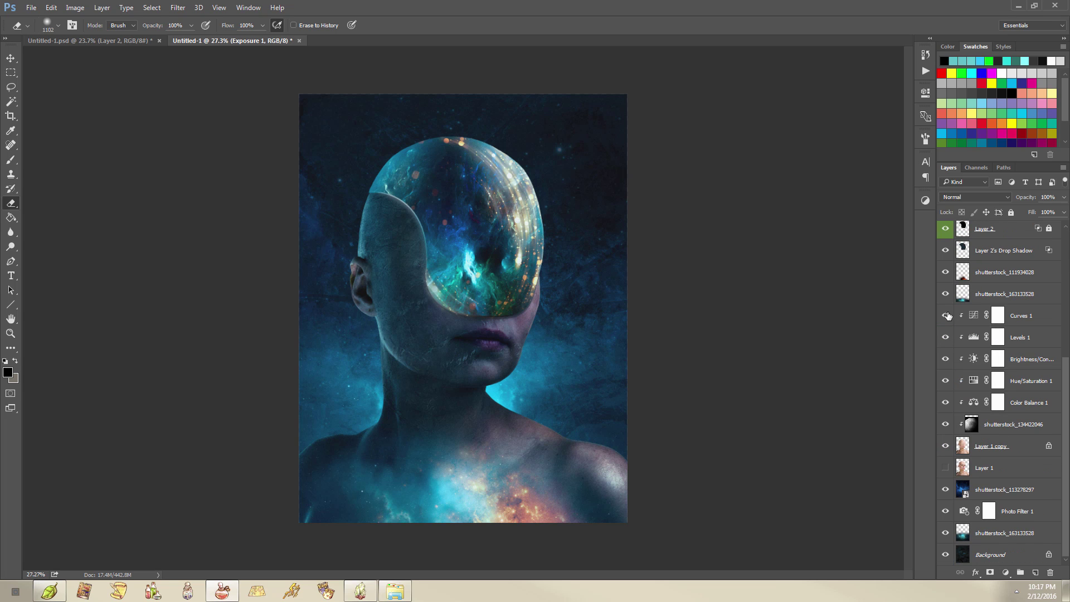
scroll(950, 331, up, 5)
scroll(949, 335, down, 5)
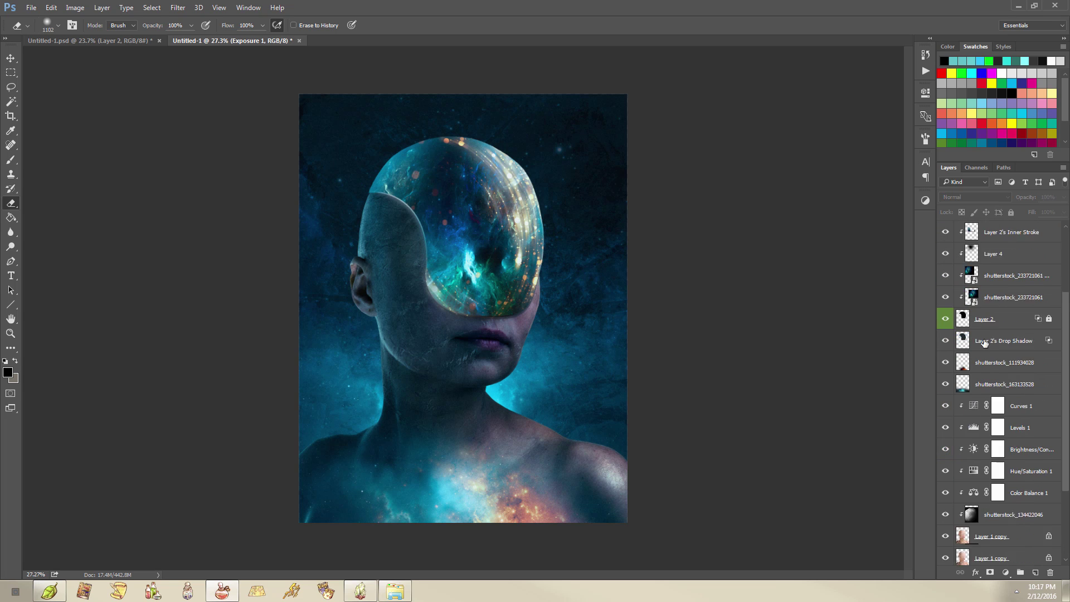
scroll(949, 335, up, 5)
drag(946, 232, 946, 254)
scroll(982, 301, down, 4)
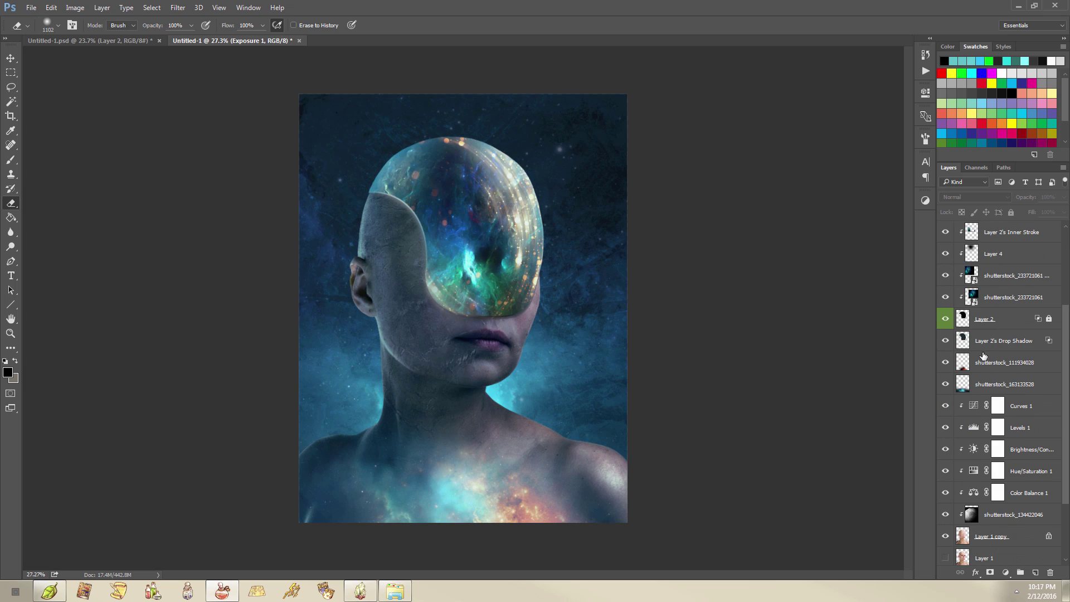
mouse_move(946, 362)
mouse_down()
mouse_move(946, 450)
mouse_move(946, 363)
mouse_up()
- Fine-tune the midtone yellow-blue balance of the Color Balance 1 layer and check the portrait against Untitled-1.psd
click(974, 451)
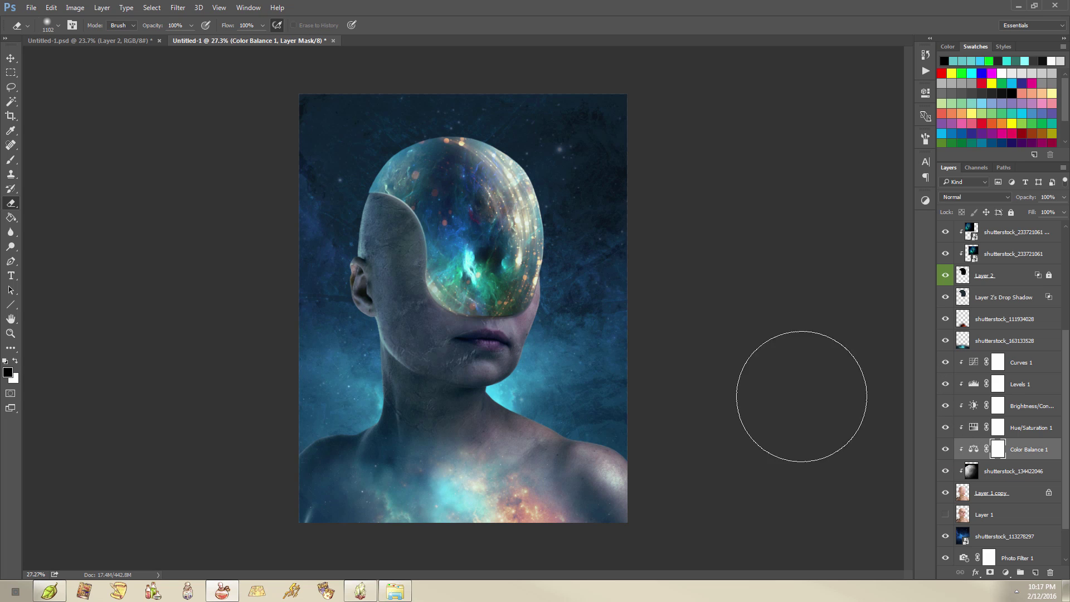
double_click(972, 450)
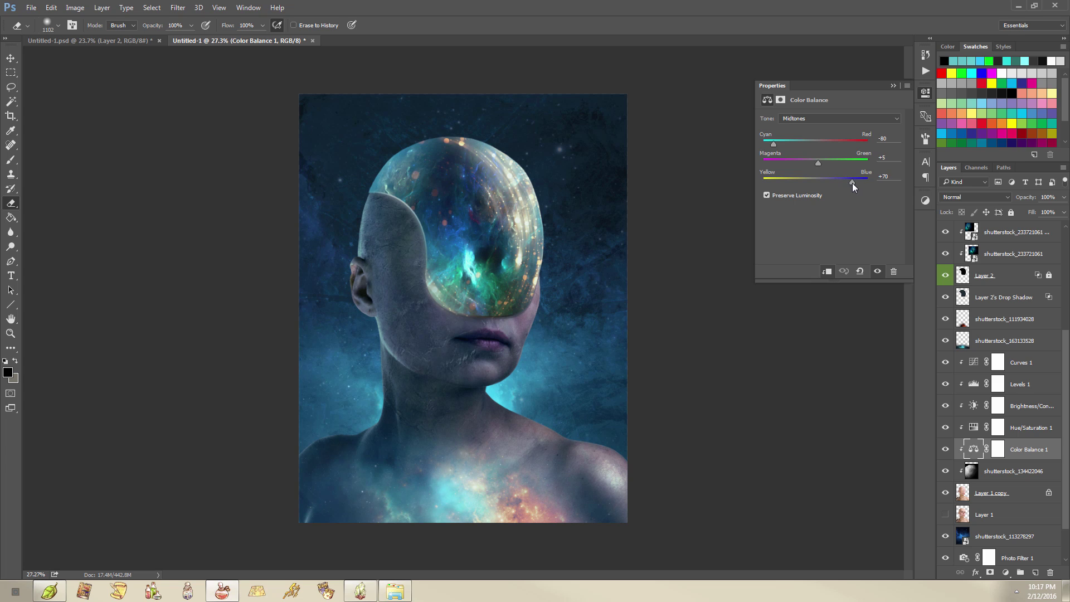
drag(849, 183, 848, 183)
click(812, 119)
click(824, 115)
click(893, 86)
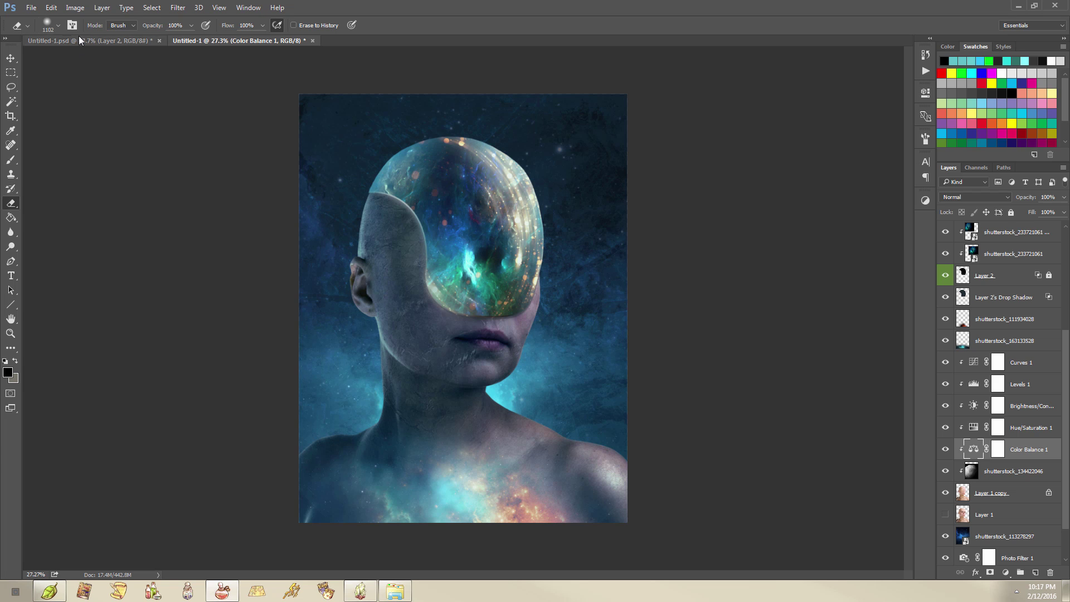
click(93, 39)
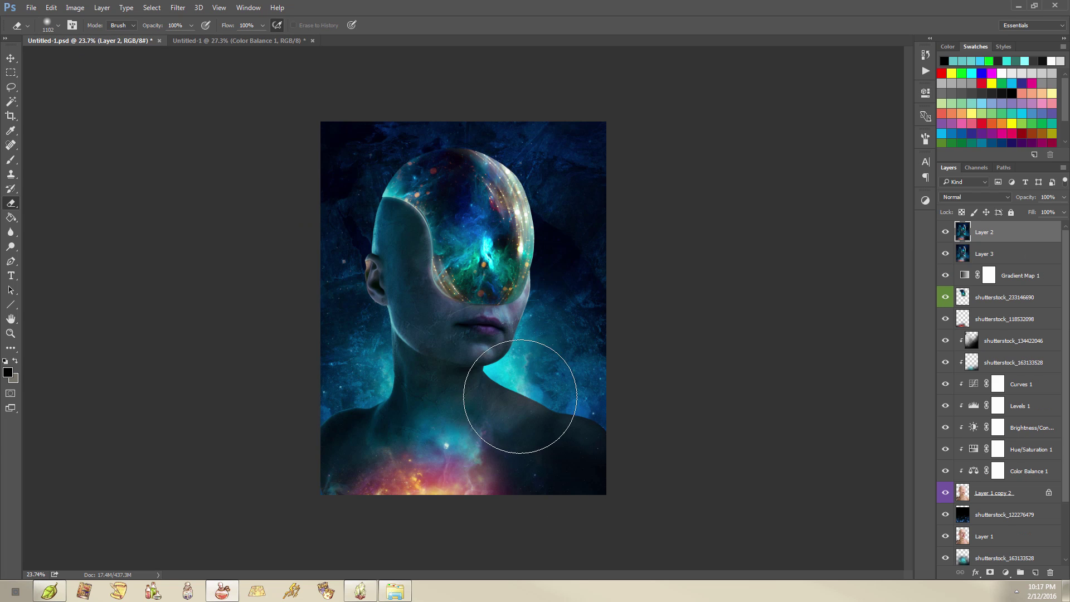
click(277, 39)
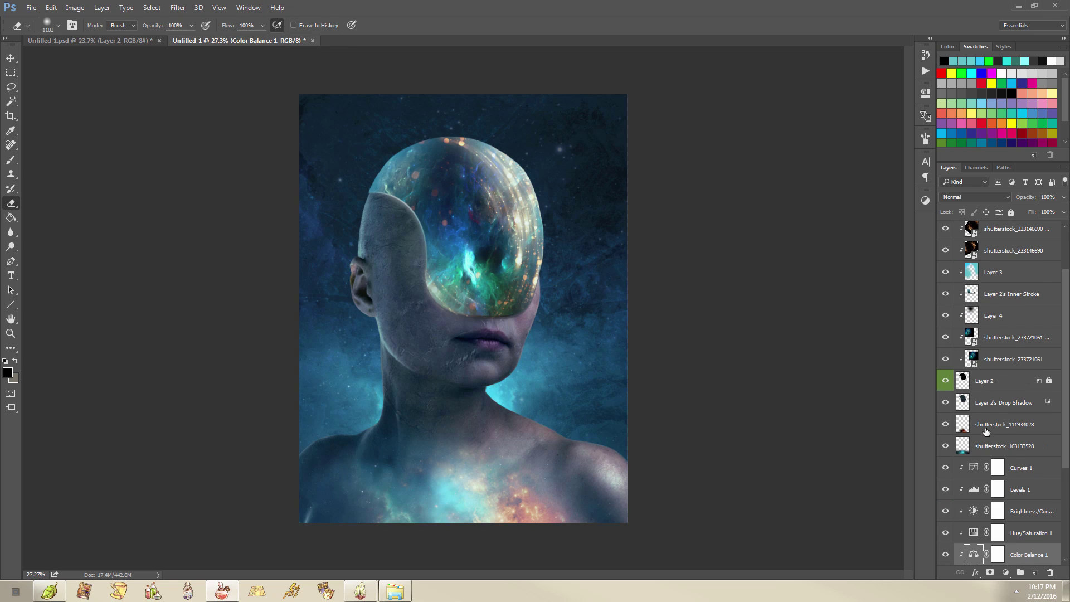
- Set the Brightness/Contrast adjustment on the skin to Brightness -96 and readjust its Contrast
scroll(987, 423, down, 3)
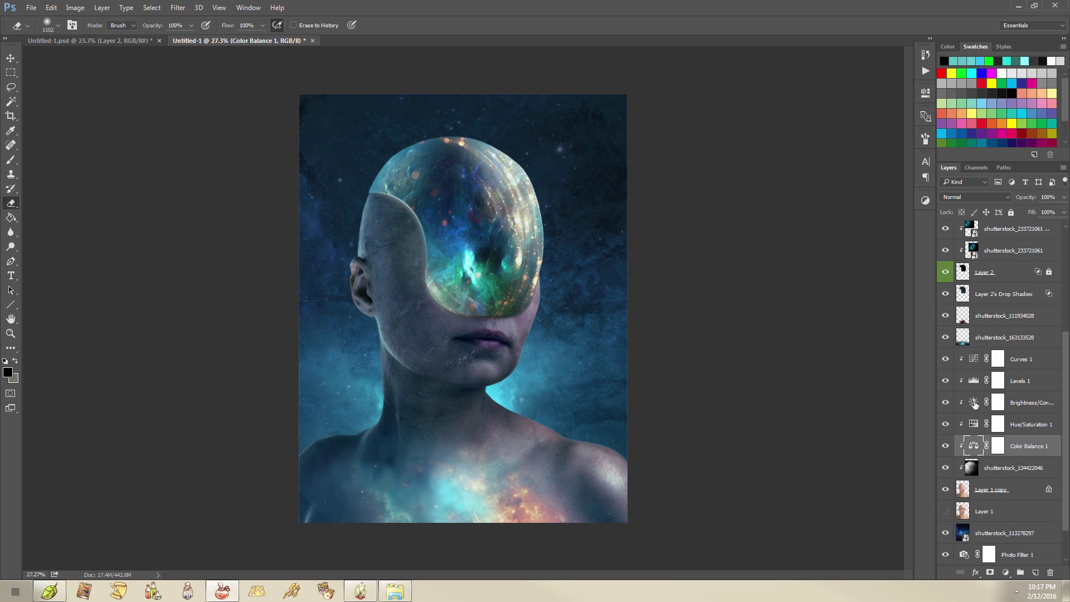
double_click(974, 402)
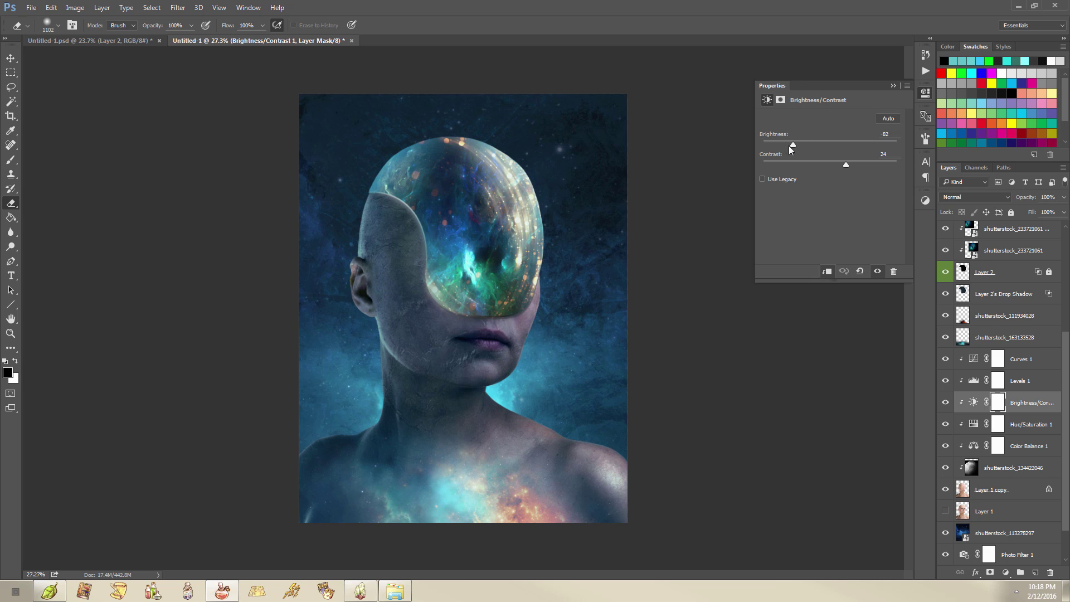
mouse_move(792, 143)
mouse_down()
mouse_move(775, 143)
mouse_move(787, 144)
mouse_up()
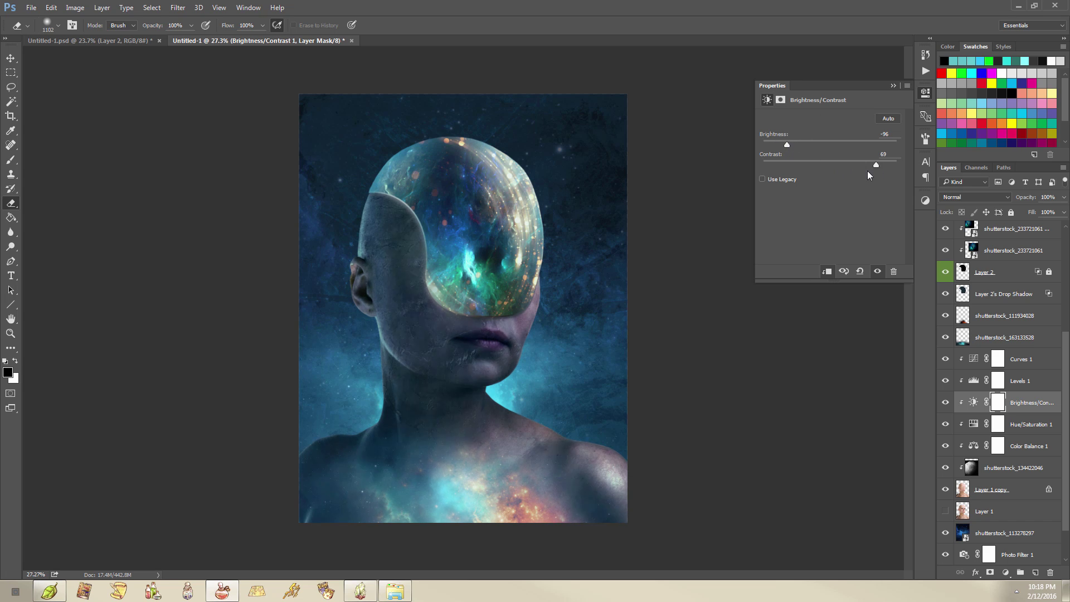
drag(868, 171, 847, 178)
- Lower the white output level of the Levels 1 adjustment to darken the skin
click(974, 382)
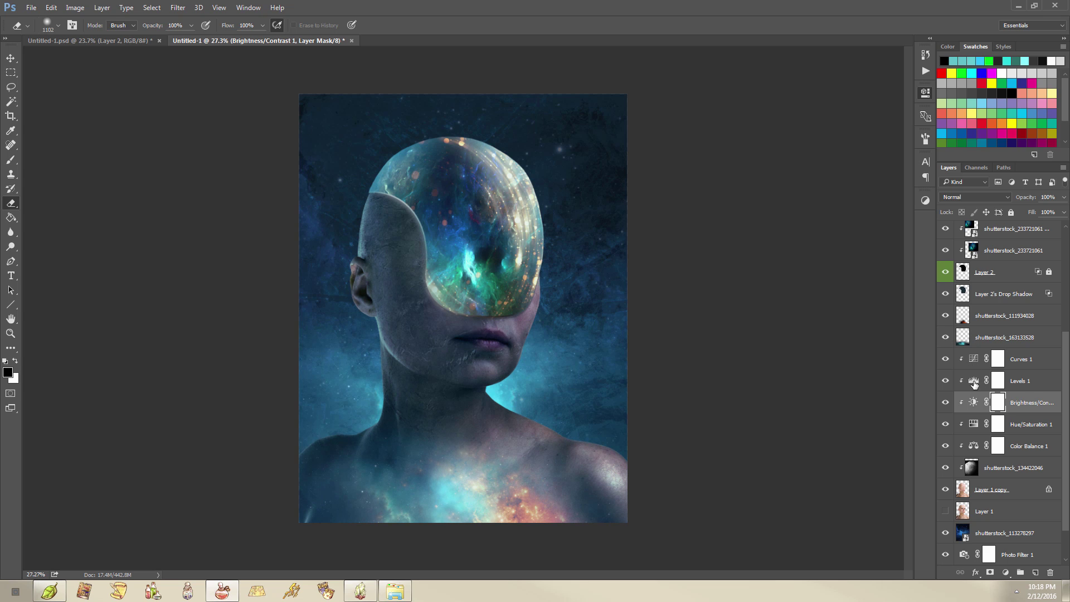
double_click(974, 382)
drag(880, 227, 856, 229)
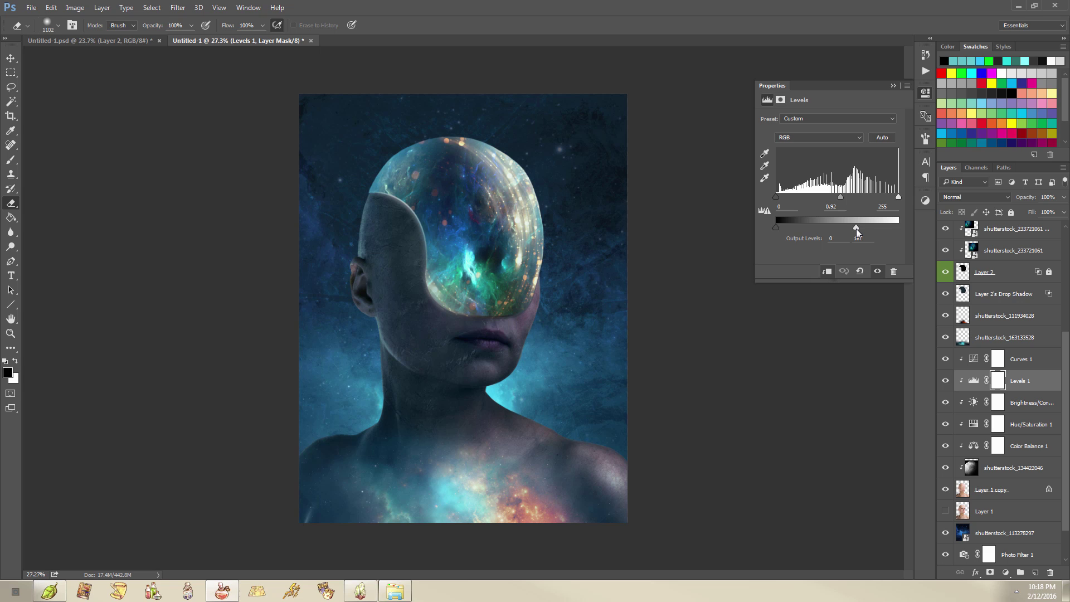
- Shape the Curves 1 adjustment into a gentle S-curve with slightly brighter highlights and darker shadows
double_click(974, 359)
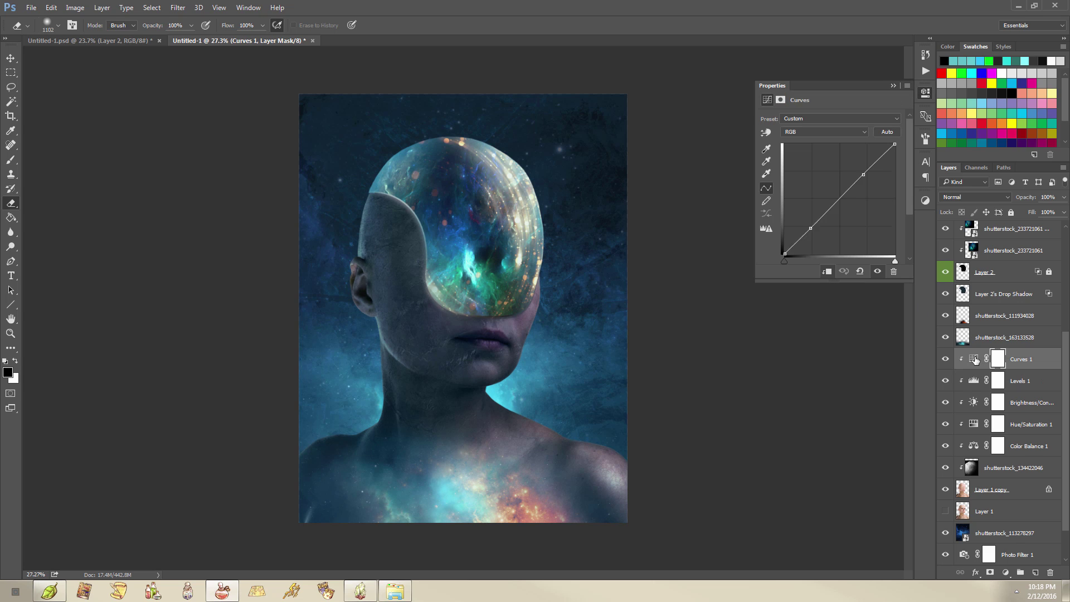
drag(861, 177, 860, 174)
drag(811, 228, 812, 231)
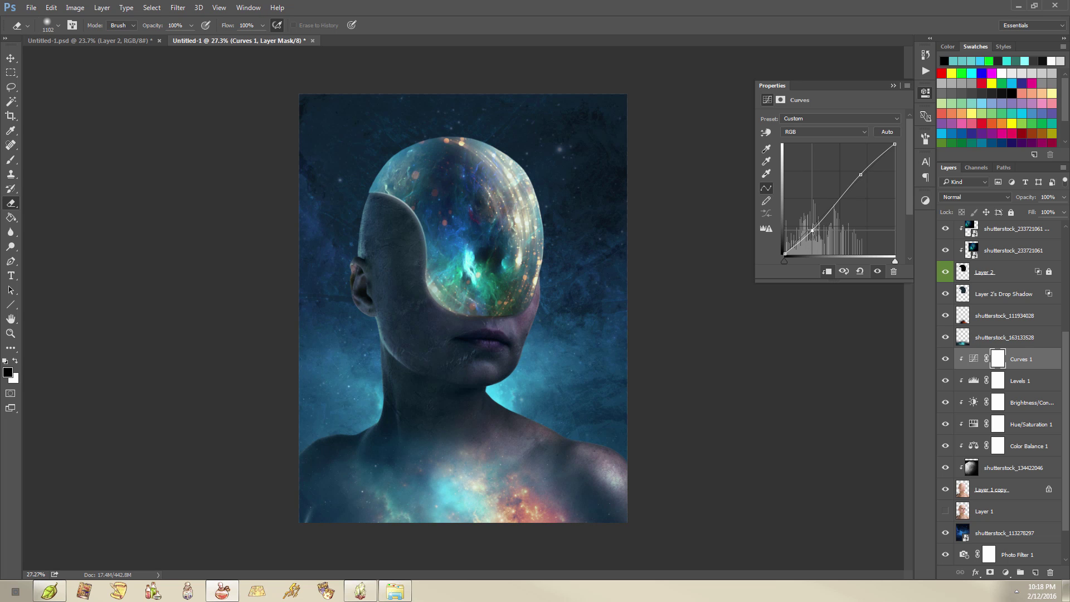
click(894, 86)
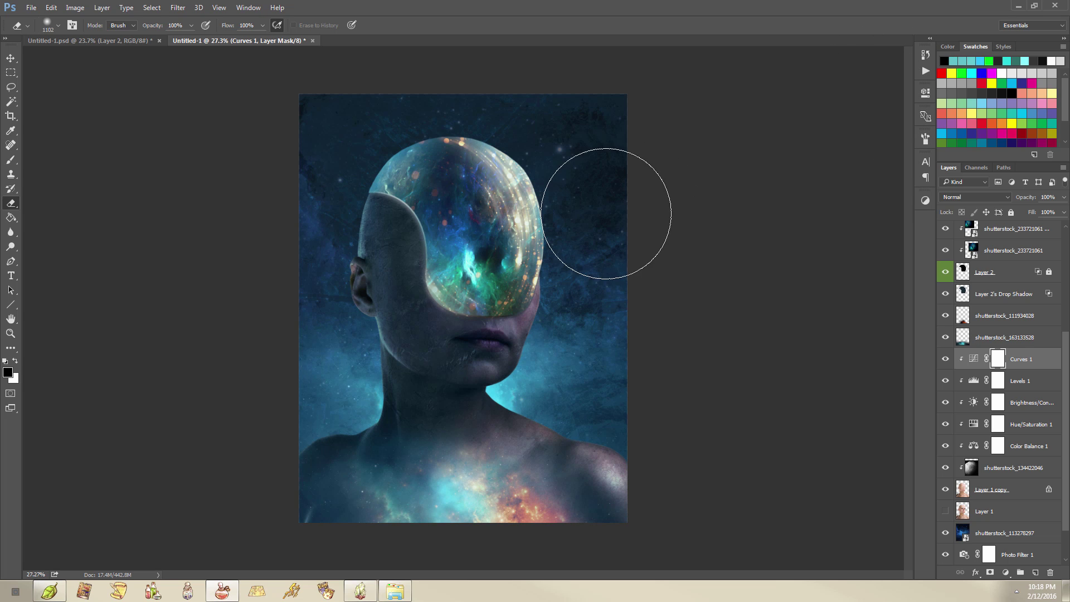
- Show Layer 5 again and compare the portrait with and without the Exposure 1 adjustment
scroll(1002, 399, up, 5)
click(946, 231)
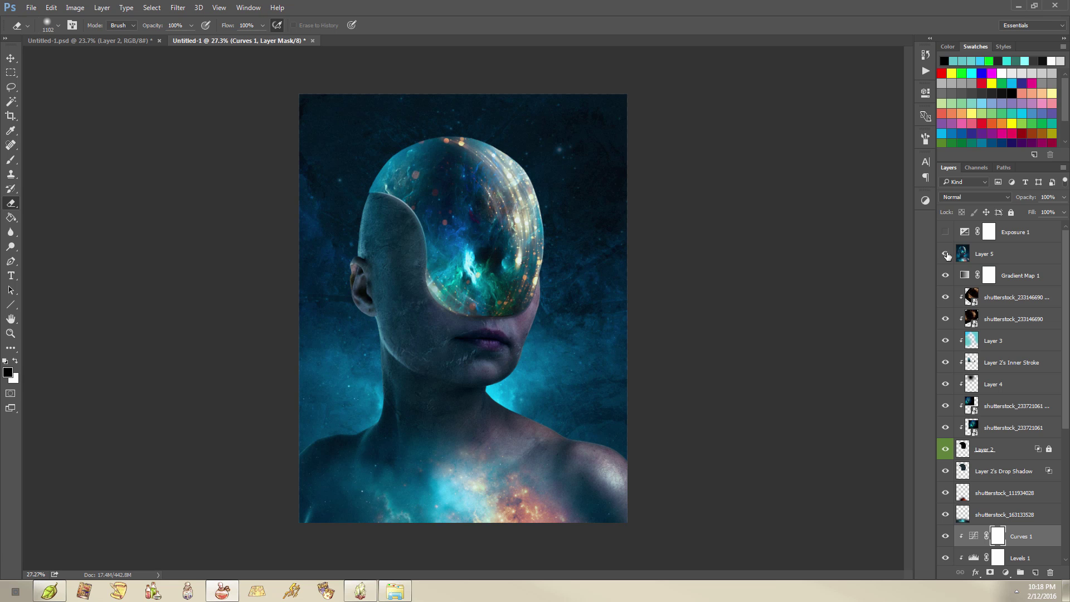
click(947, 233)
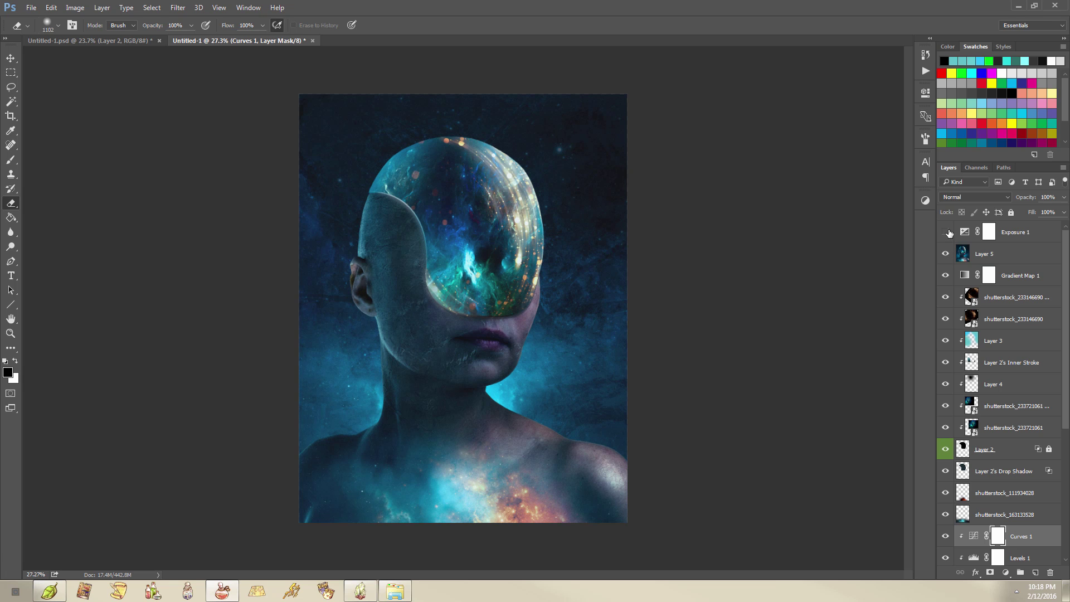
click(946, 232)
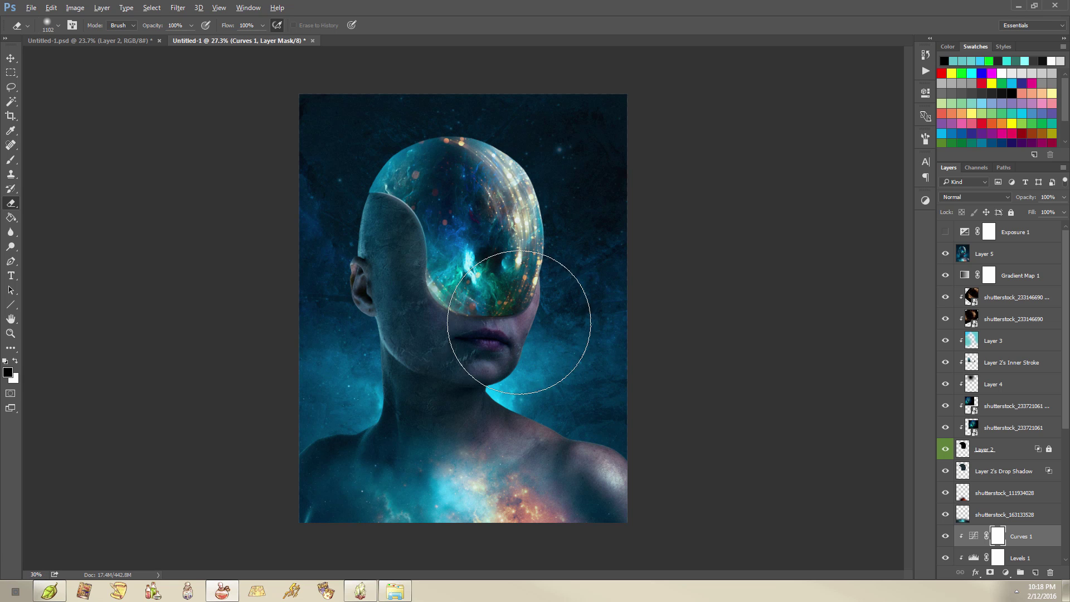
scroll(520, 322, up, 4)
scroll(519, 323, down, 4)
- Turn the Exposure 1 adjustment back on and make it the active layer
click(1016, 236)
click(1004, 256)
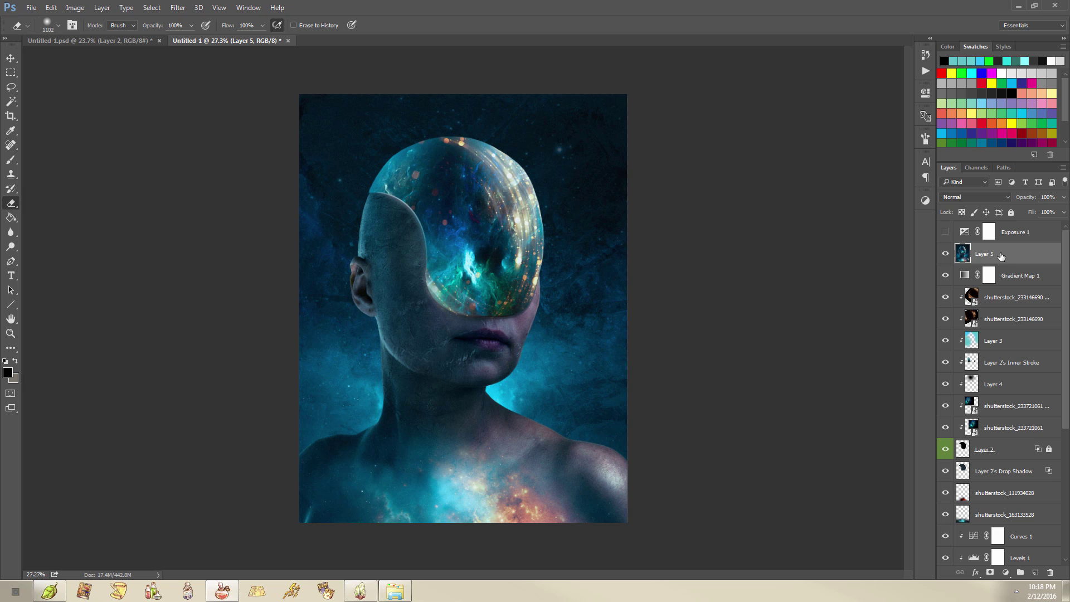
click(945, 232)
click(1015, 238)
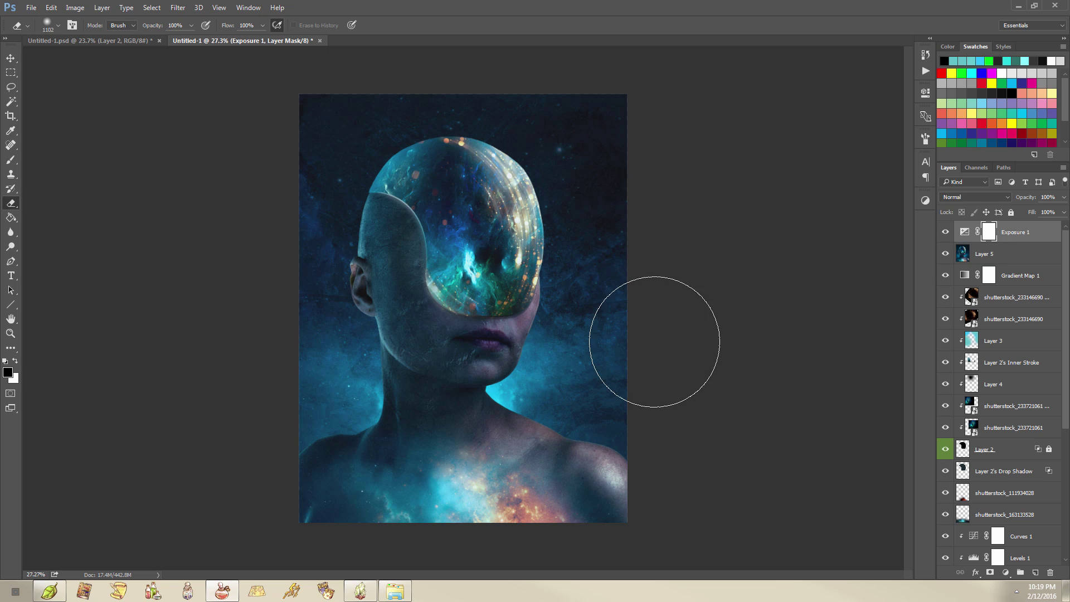
click(1028, 237)
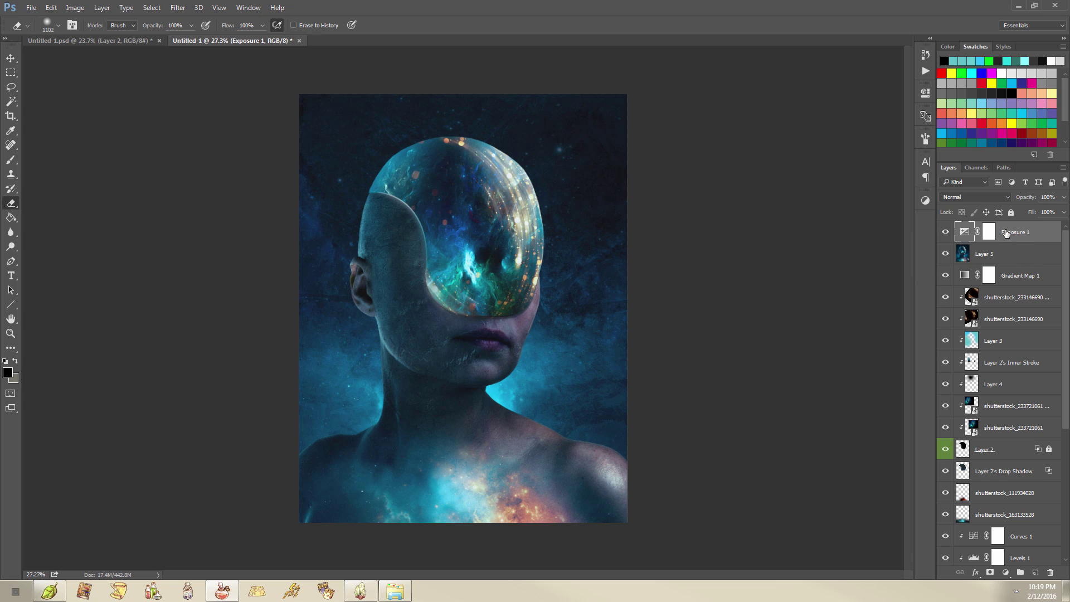